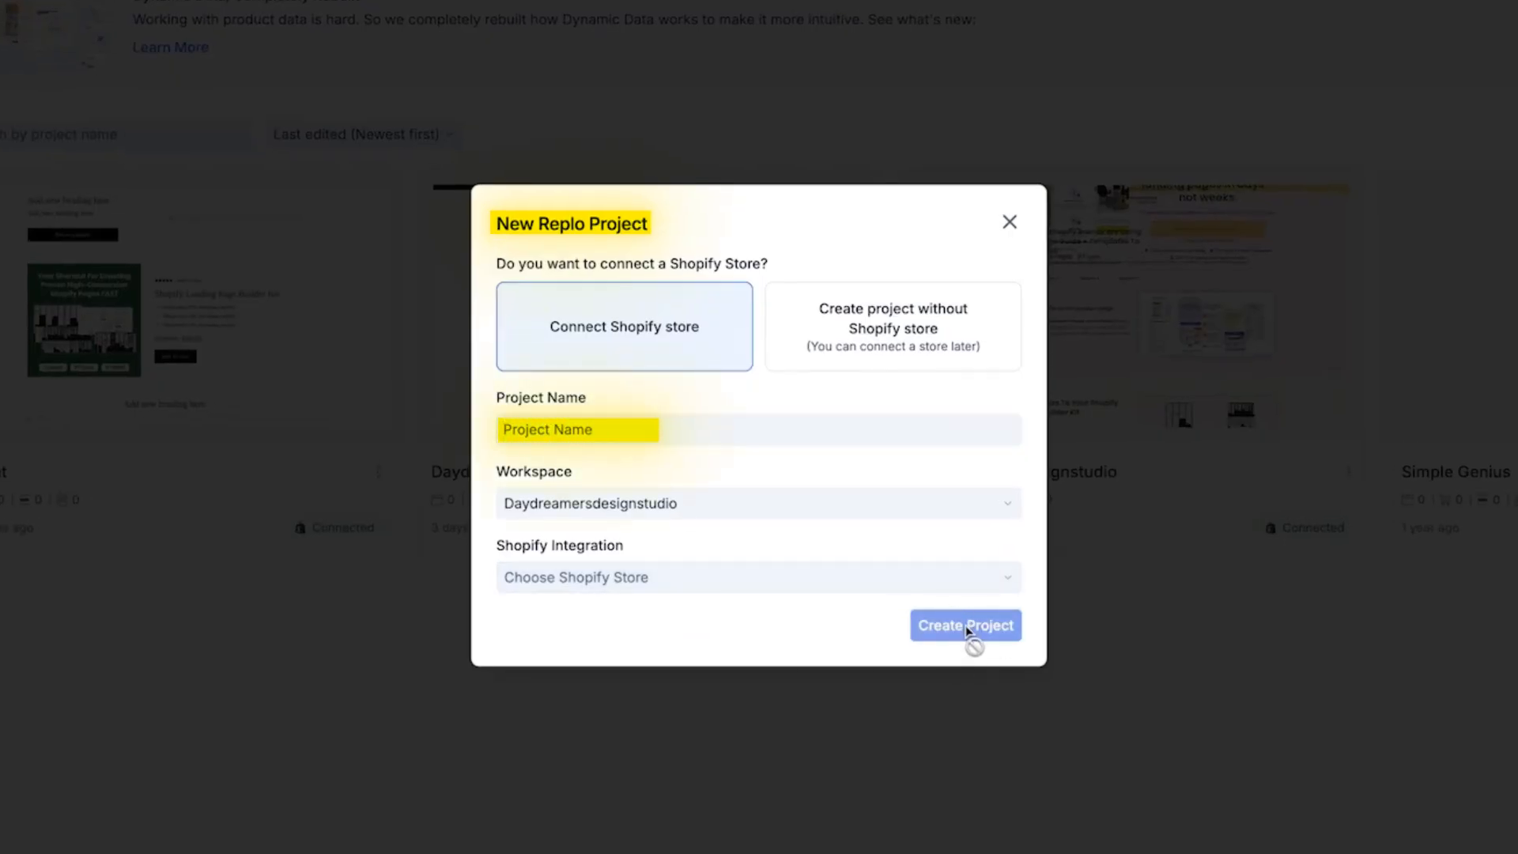
Step: Choose to create the new Replo project without connecting a Shopify store
click(875, 315)
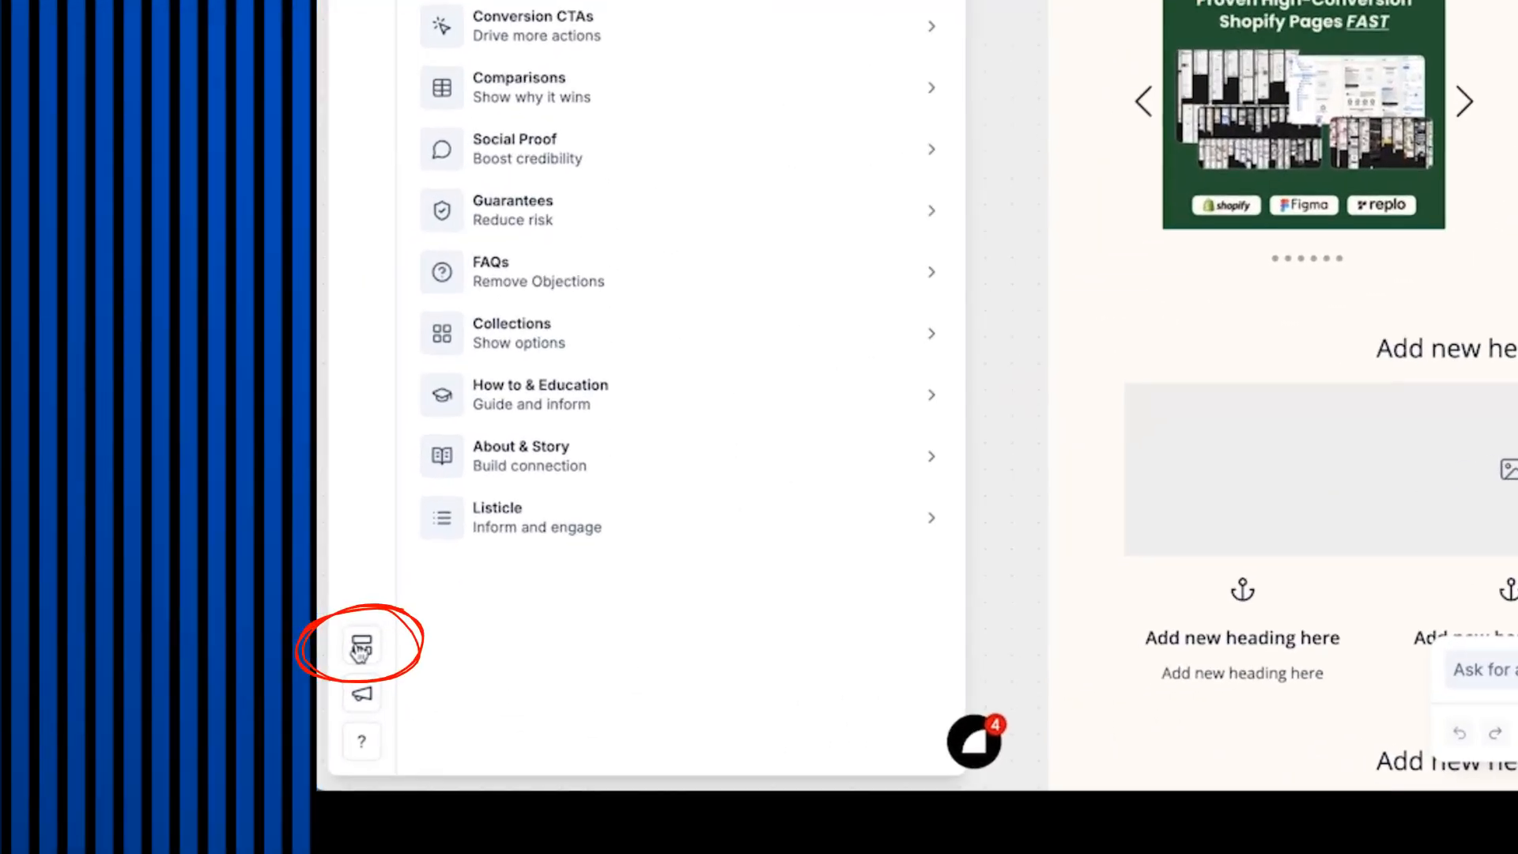
Step: Filter the template library to Listicle pages, open the Ridge Listicle template and duplicate it
click(361, 648)
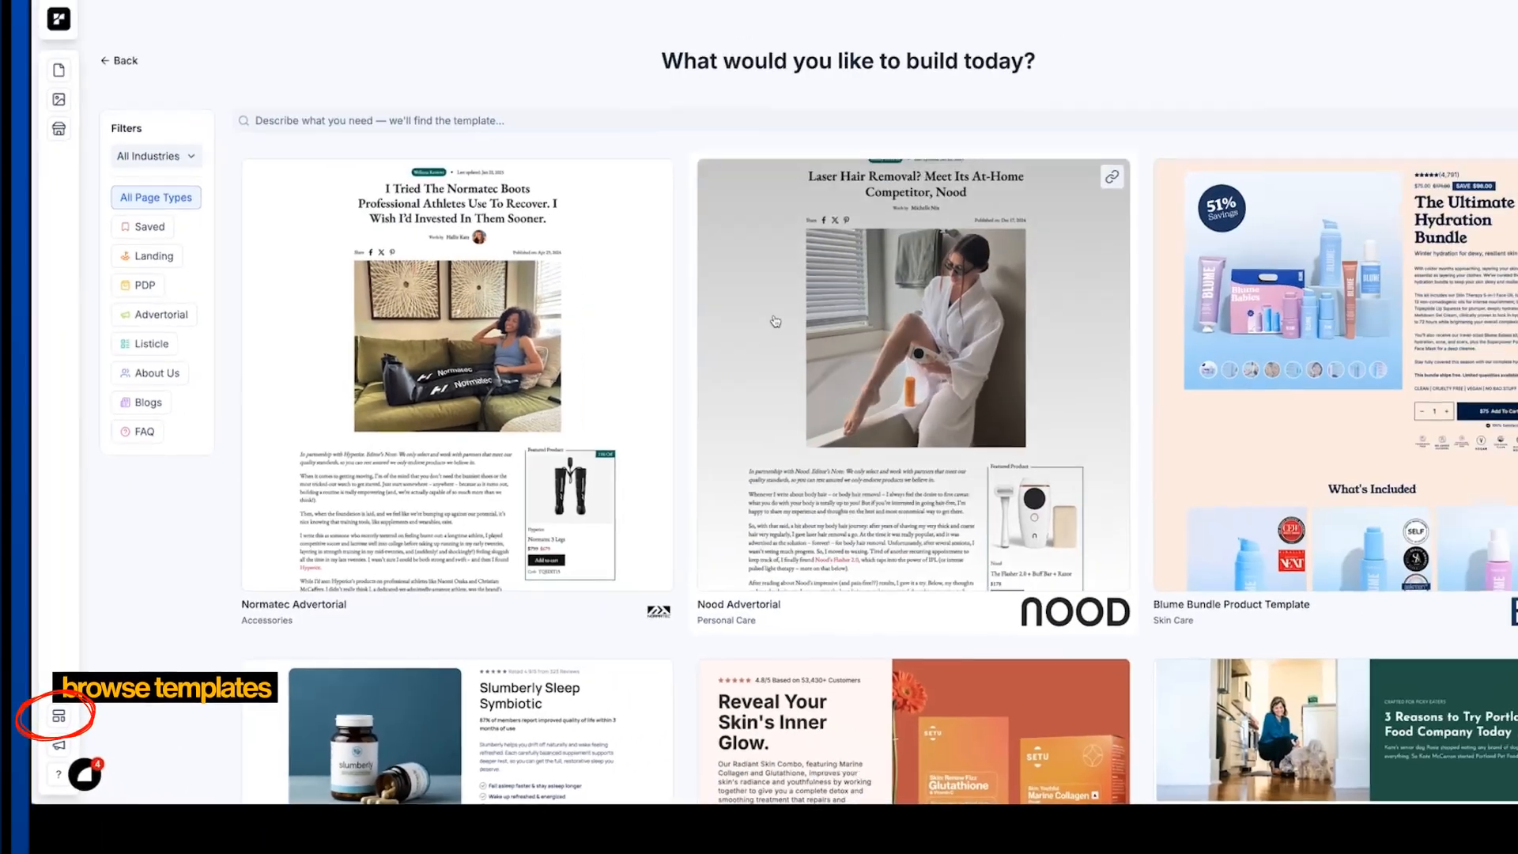
scroll(776, 321, down, 5)
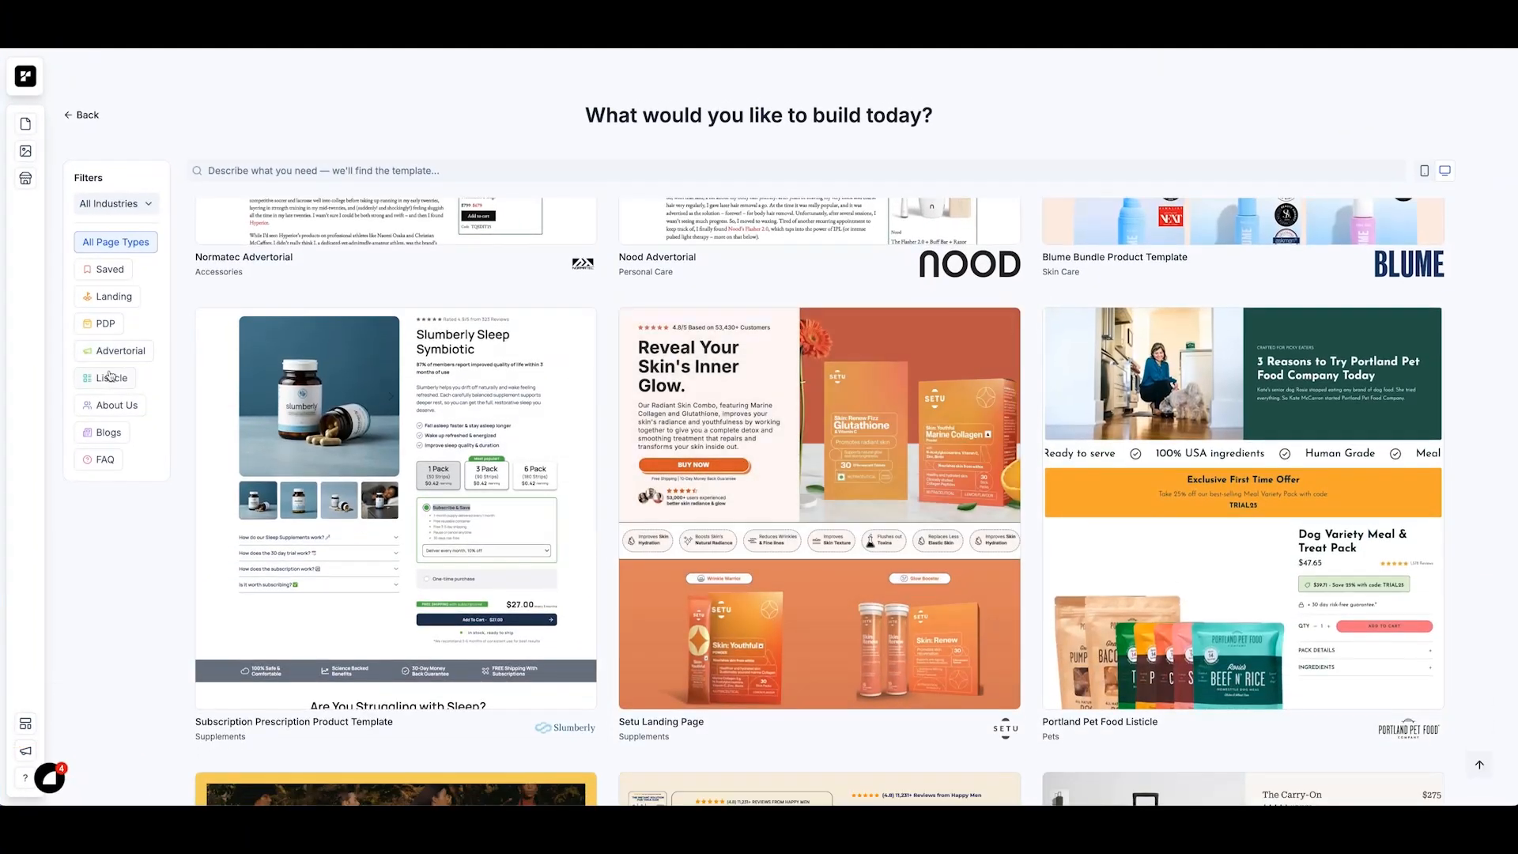
click(110, 377)
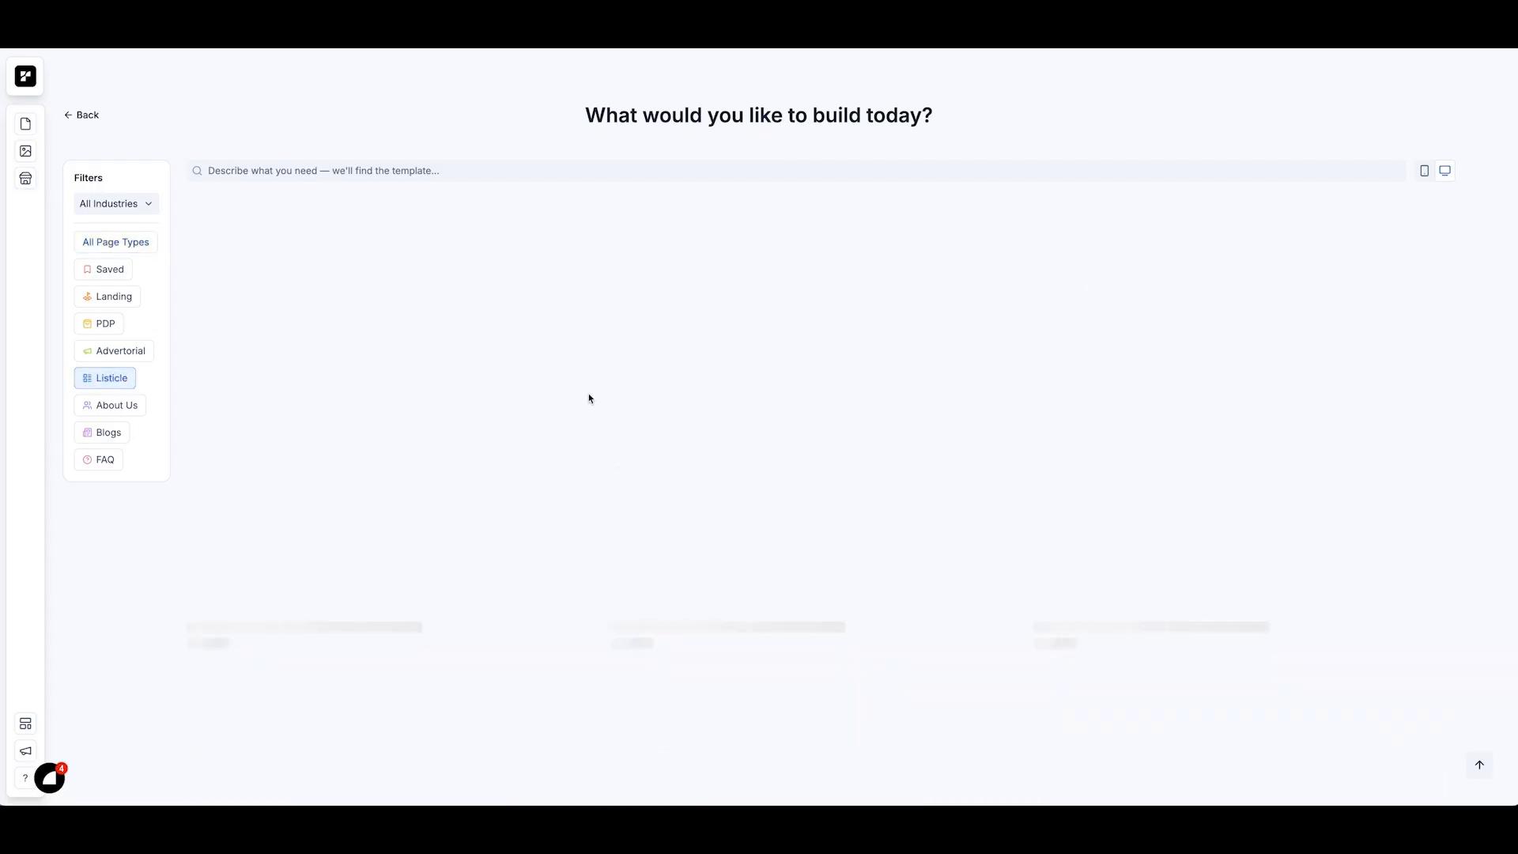
scroll(378, 561, down, 5)
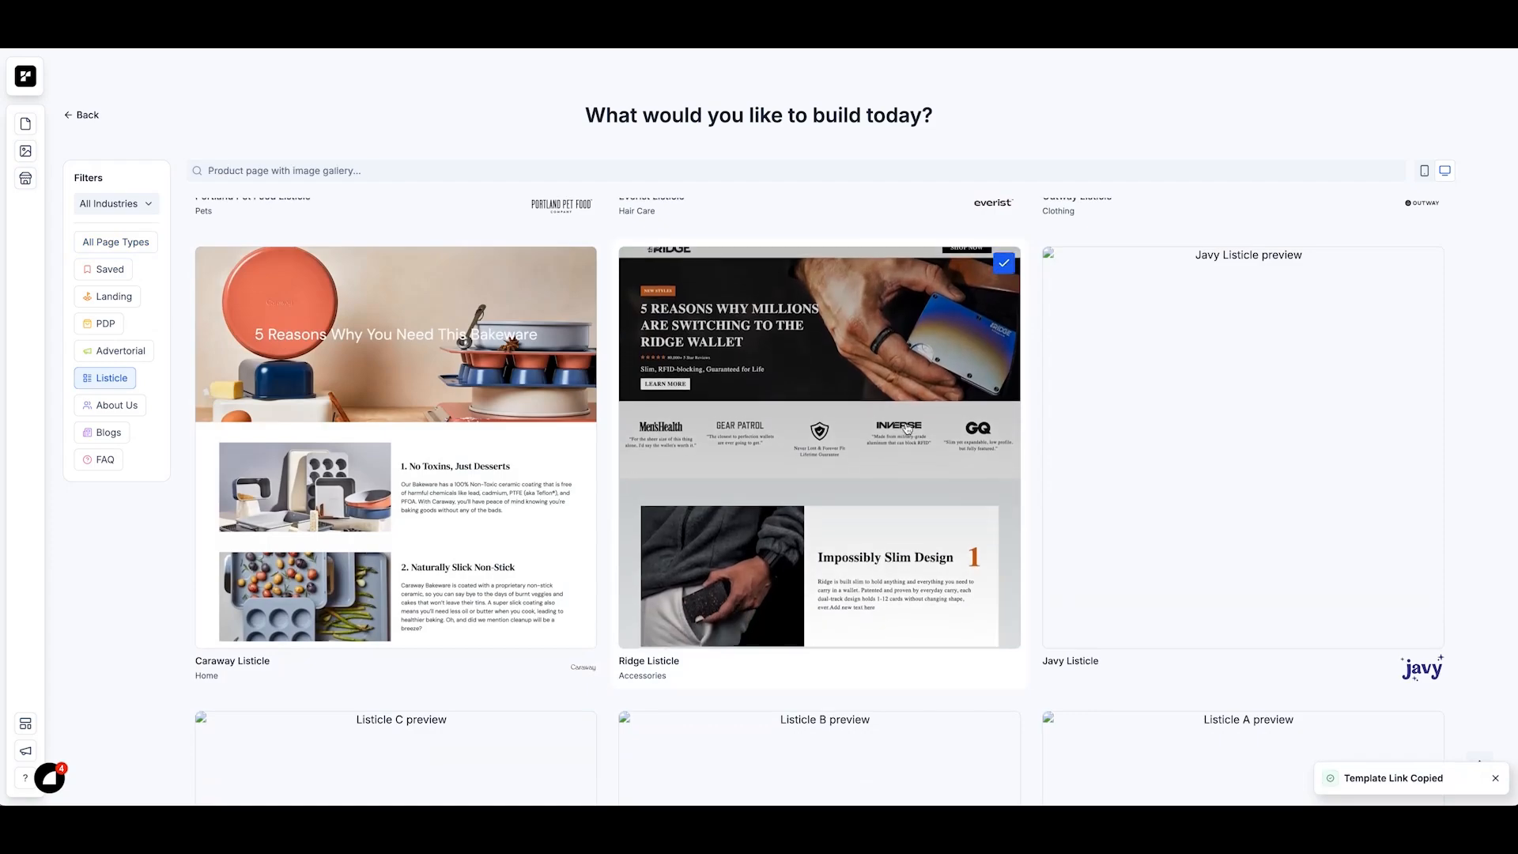
click(907, 428)
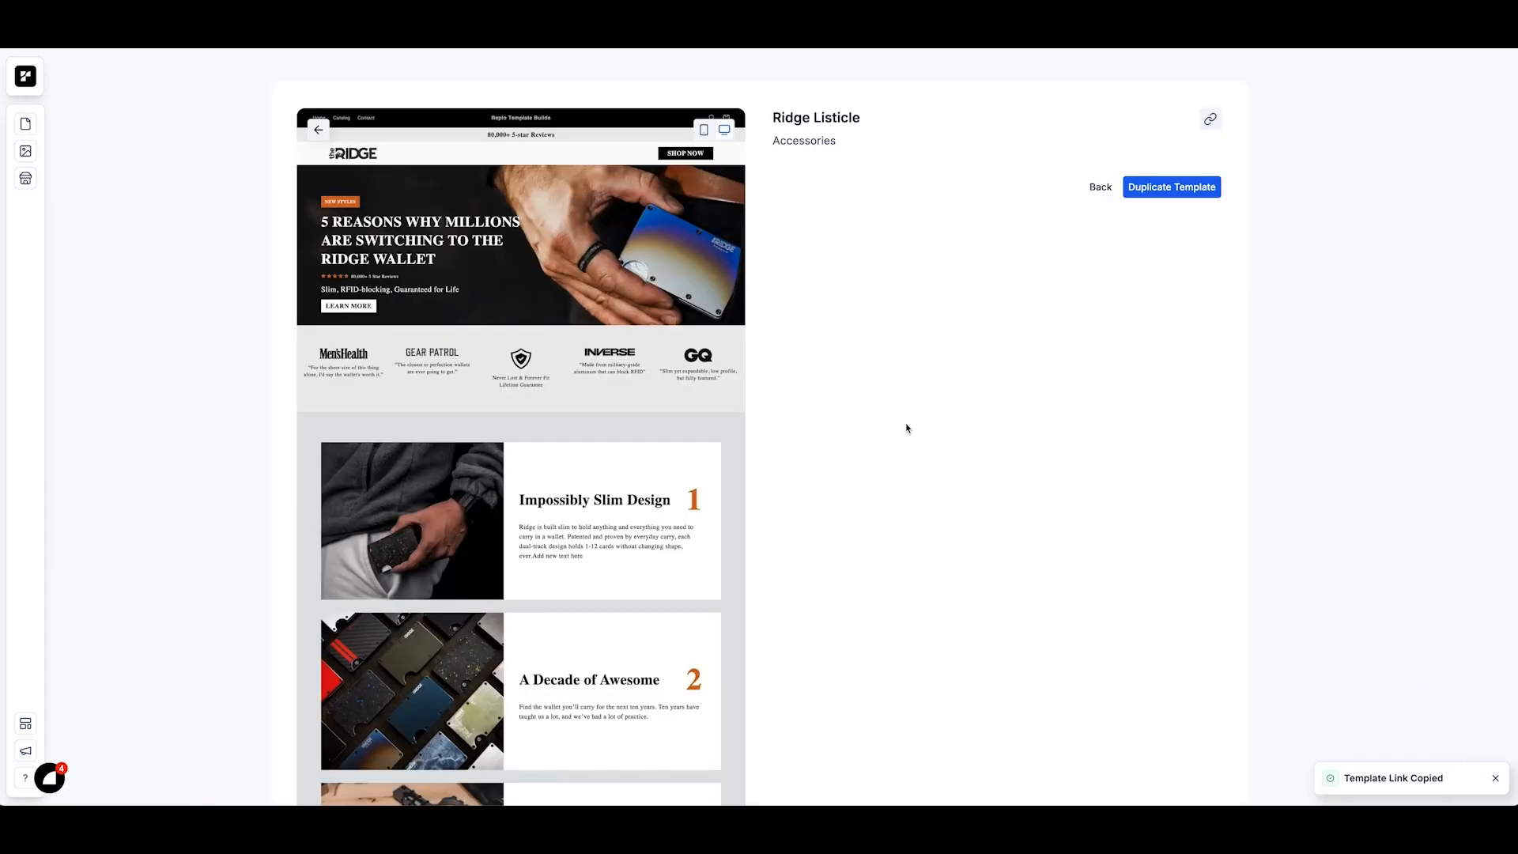
click(1168, 188)
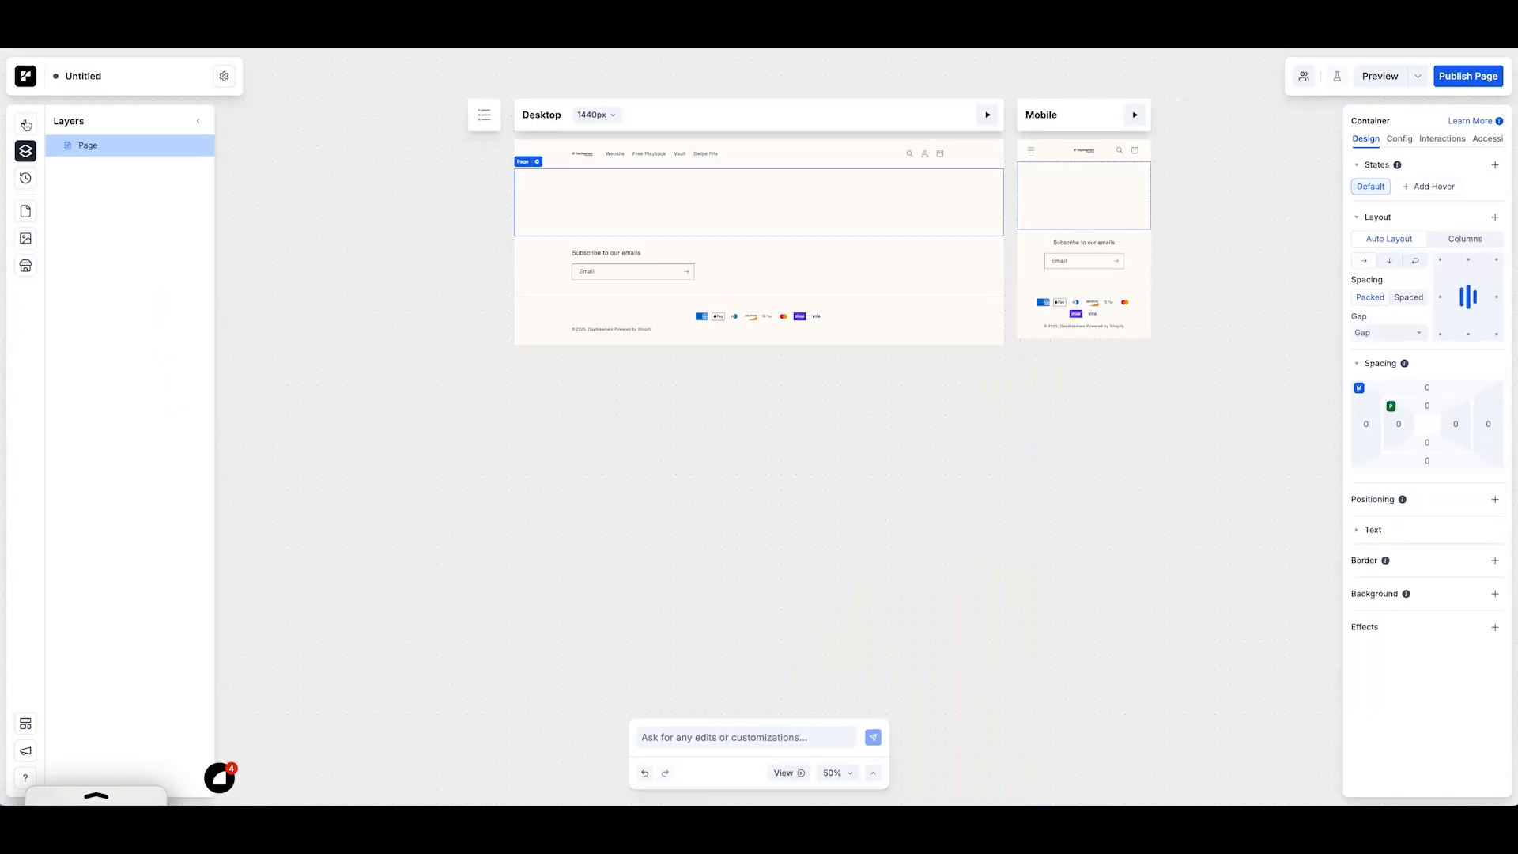
Step: Insert a basic Container component into the empty page
click(26, 125)
click(31, 127)
click(180, 142)
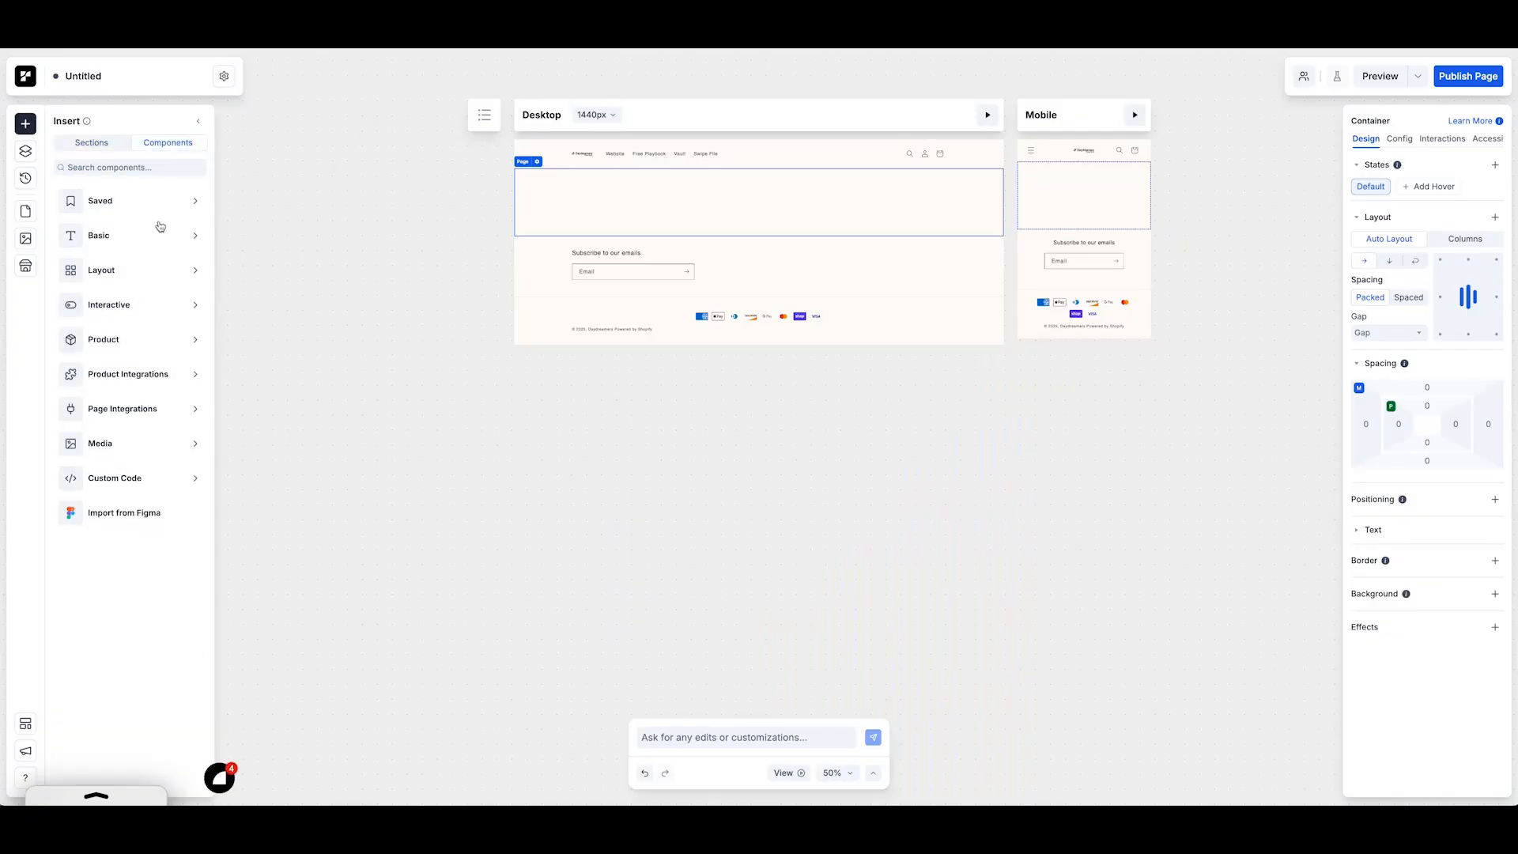
click(160, 228)
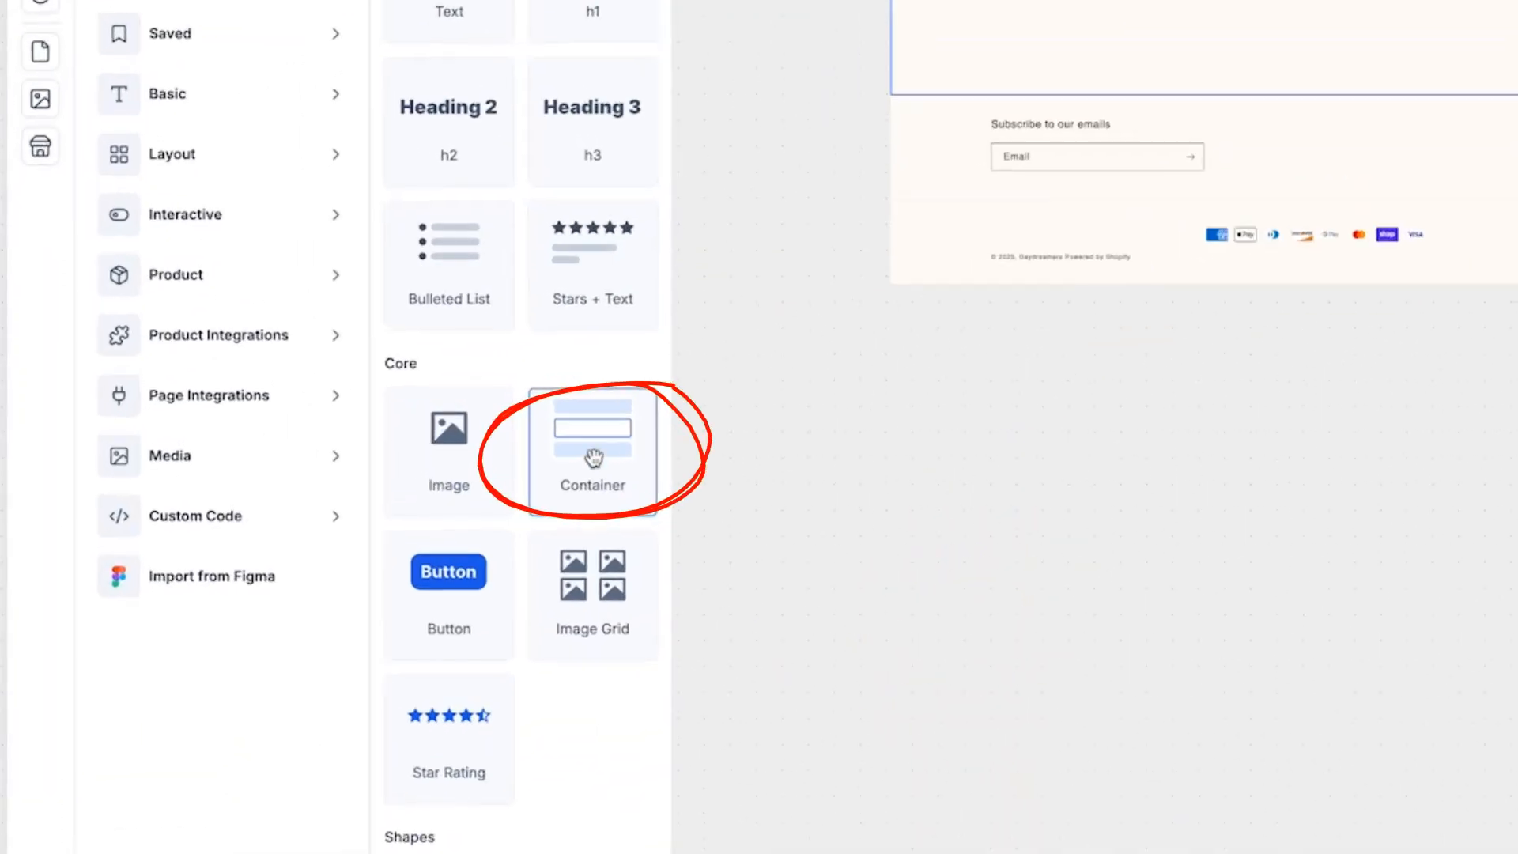
drag(594, 457, 1108, 53)
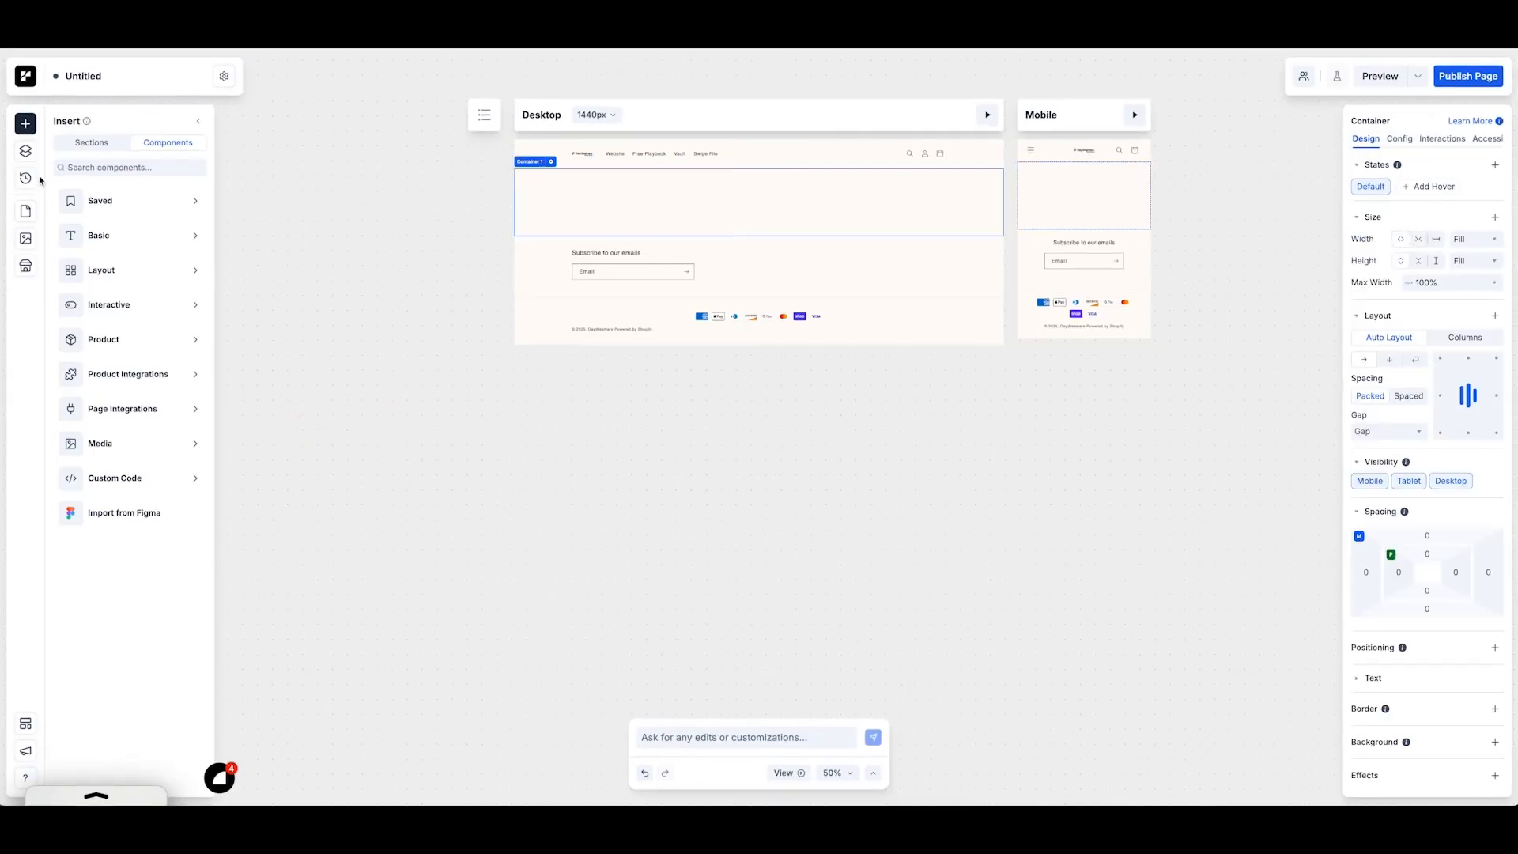
Step: Set the container's padding to 3rem on all sides and its max width to 1300px
click(26, 150)
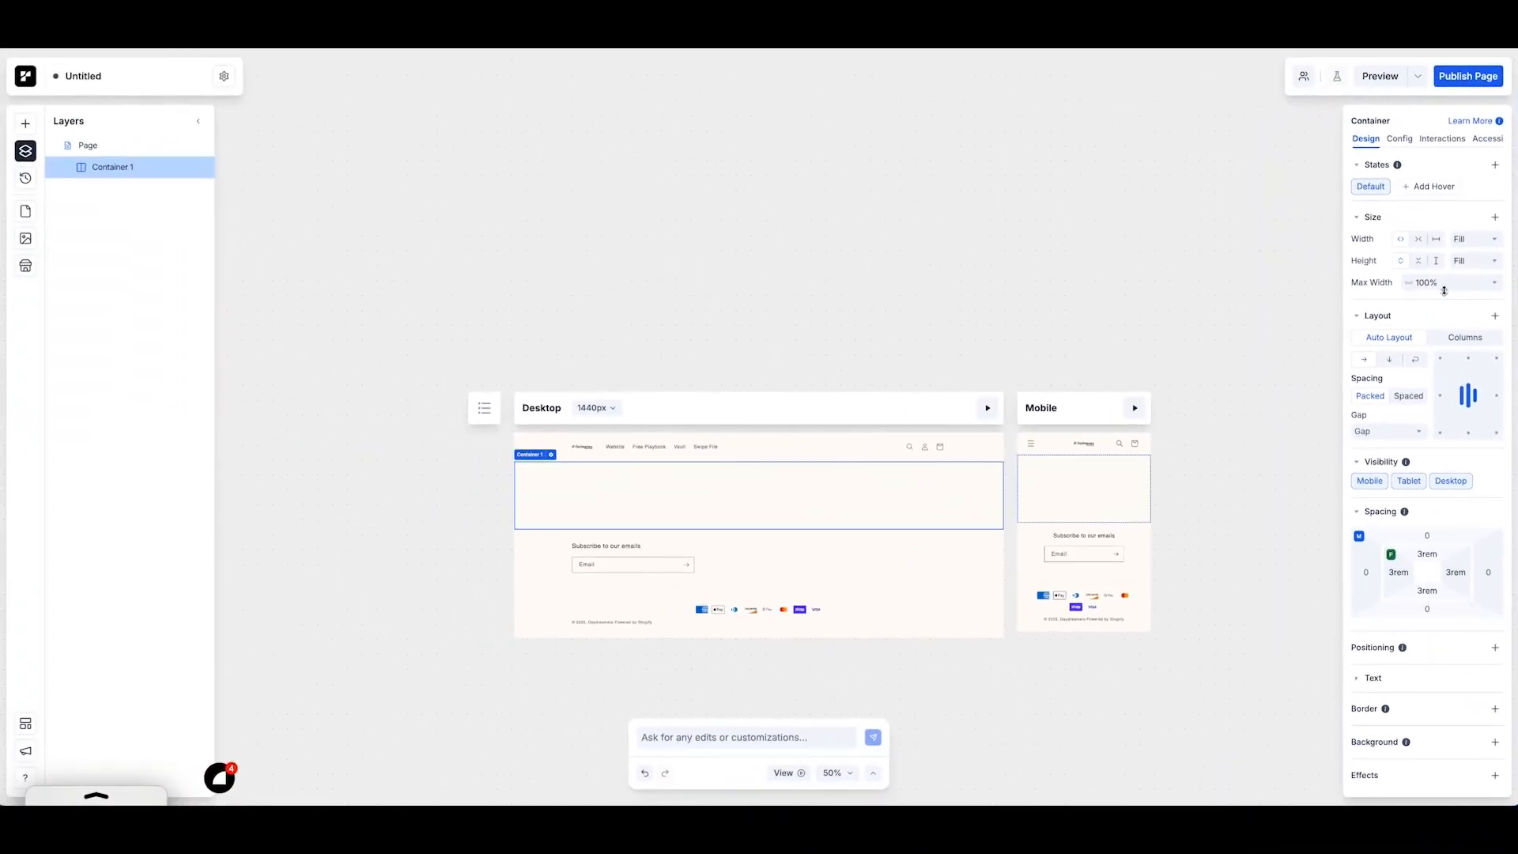
click(1444, 287)
text(1300px)
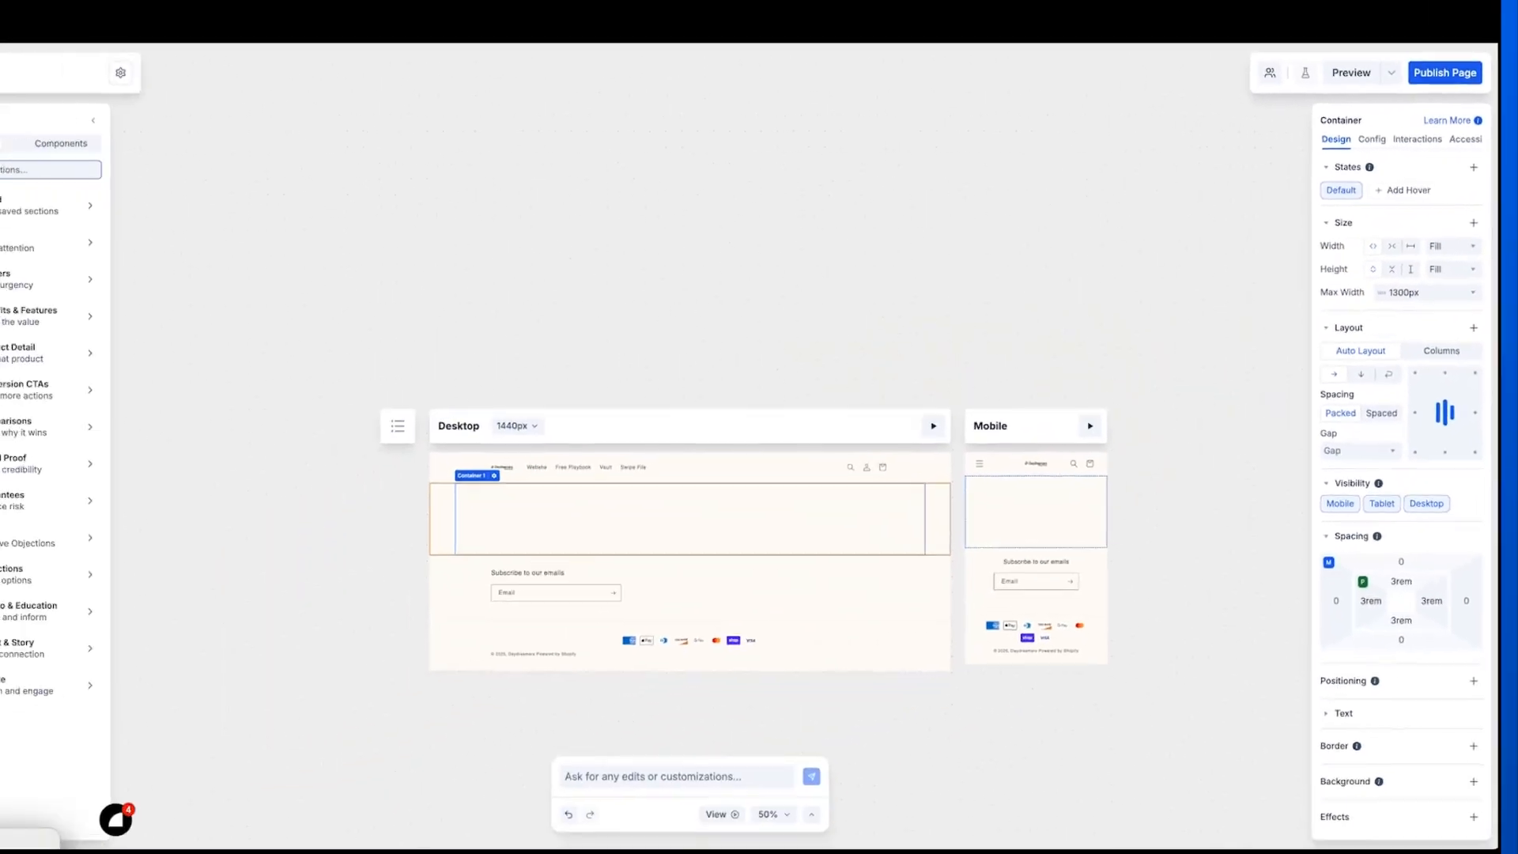
Step: Nest a second container inside the 1300px container and give it Fill width with two equal columns
click(52, 143)
mouse_move(56, 242)
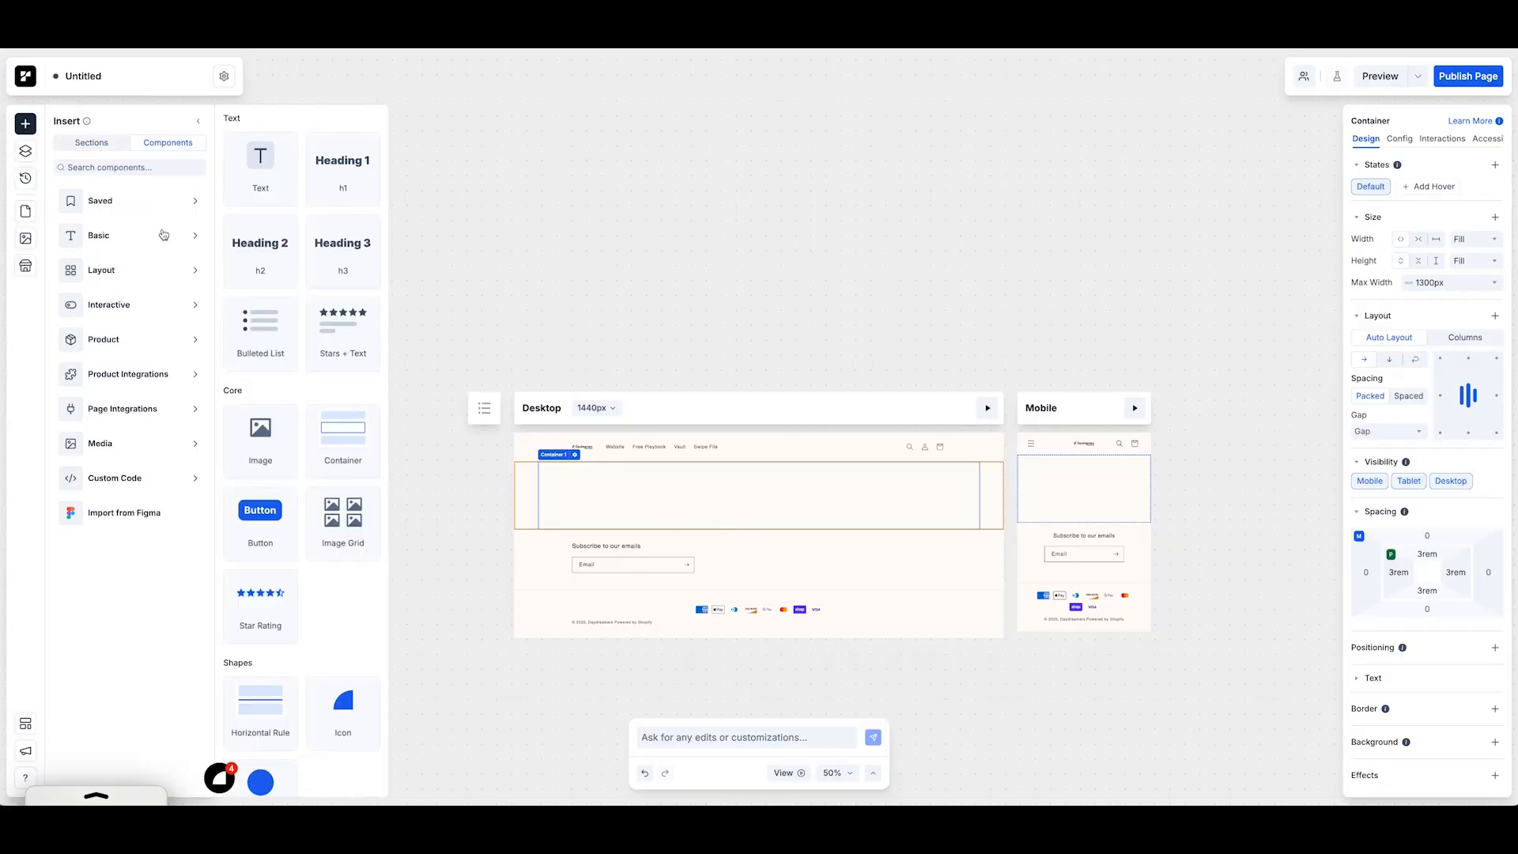
drag(343, 443, 640, 509)
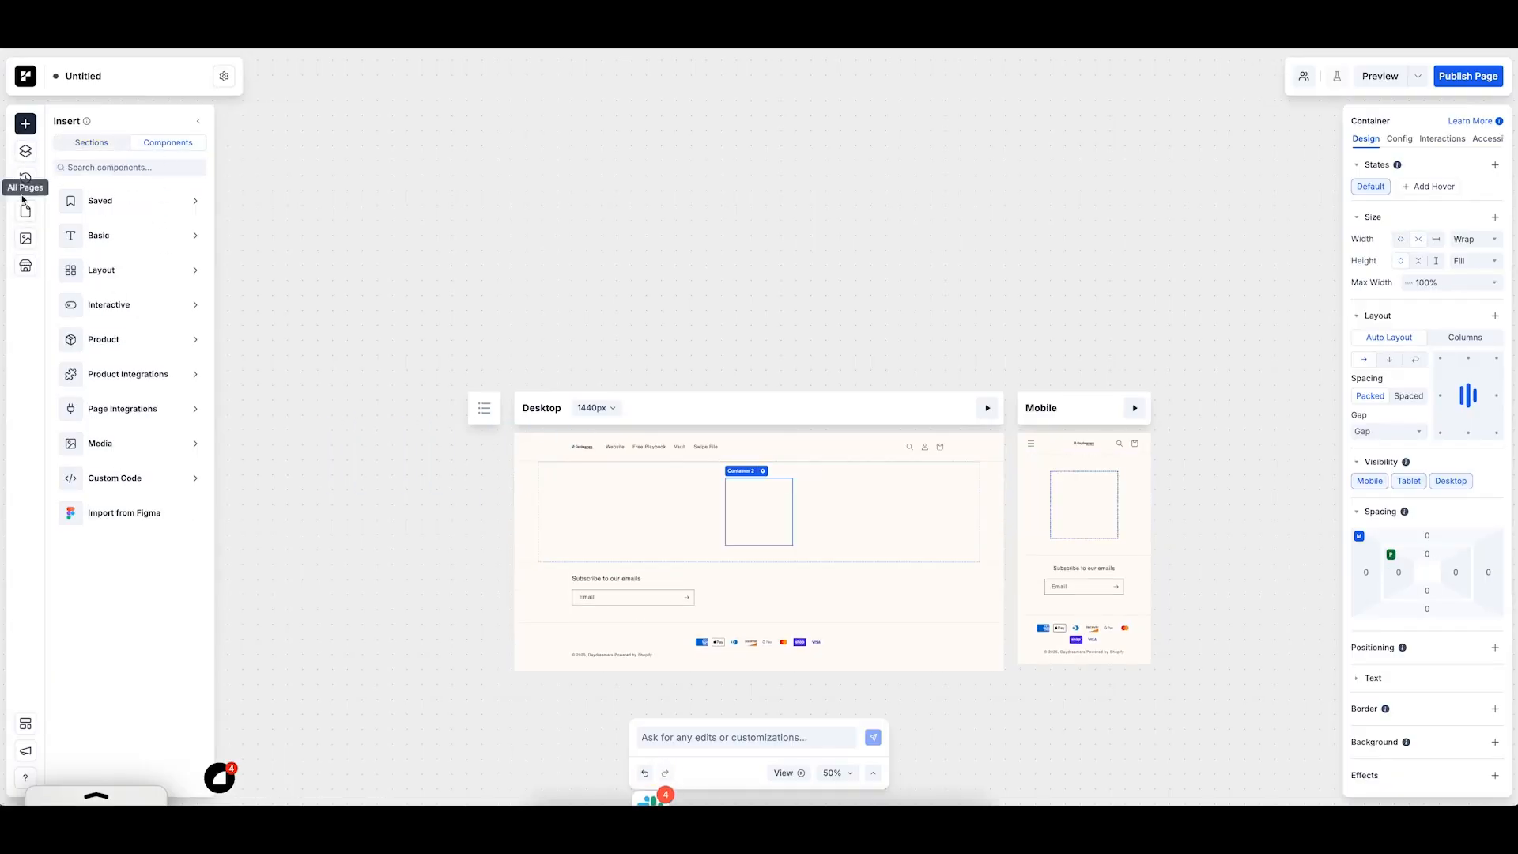
click(1467, 339)
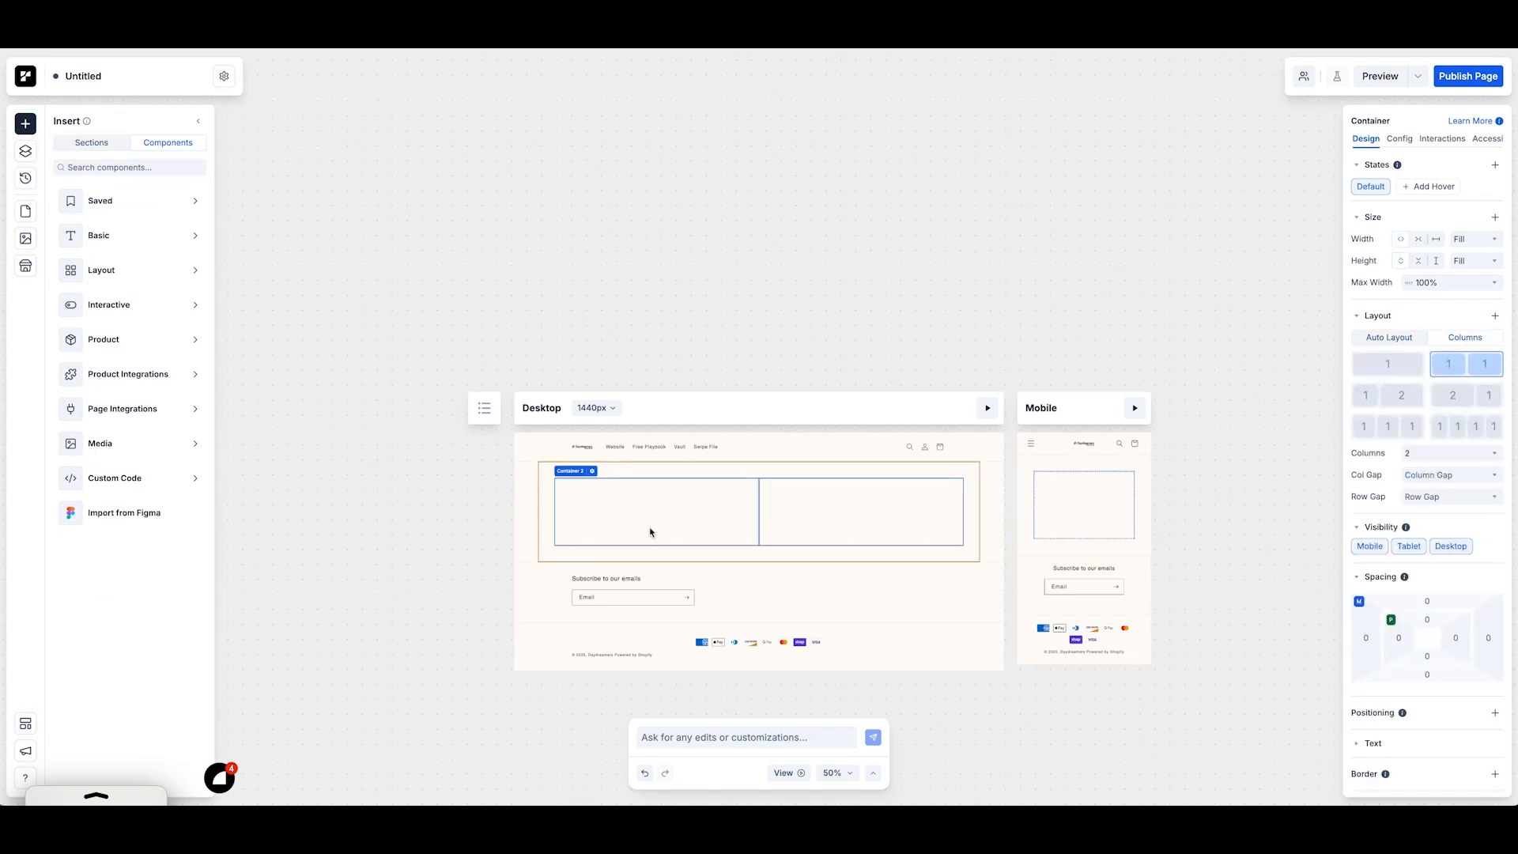
Step: Add a Heading 1 to the first column of the nested container and a Heading 2 beneath it
mouse_move(107, 241)
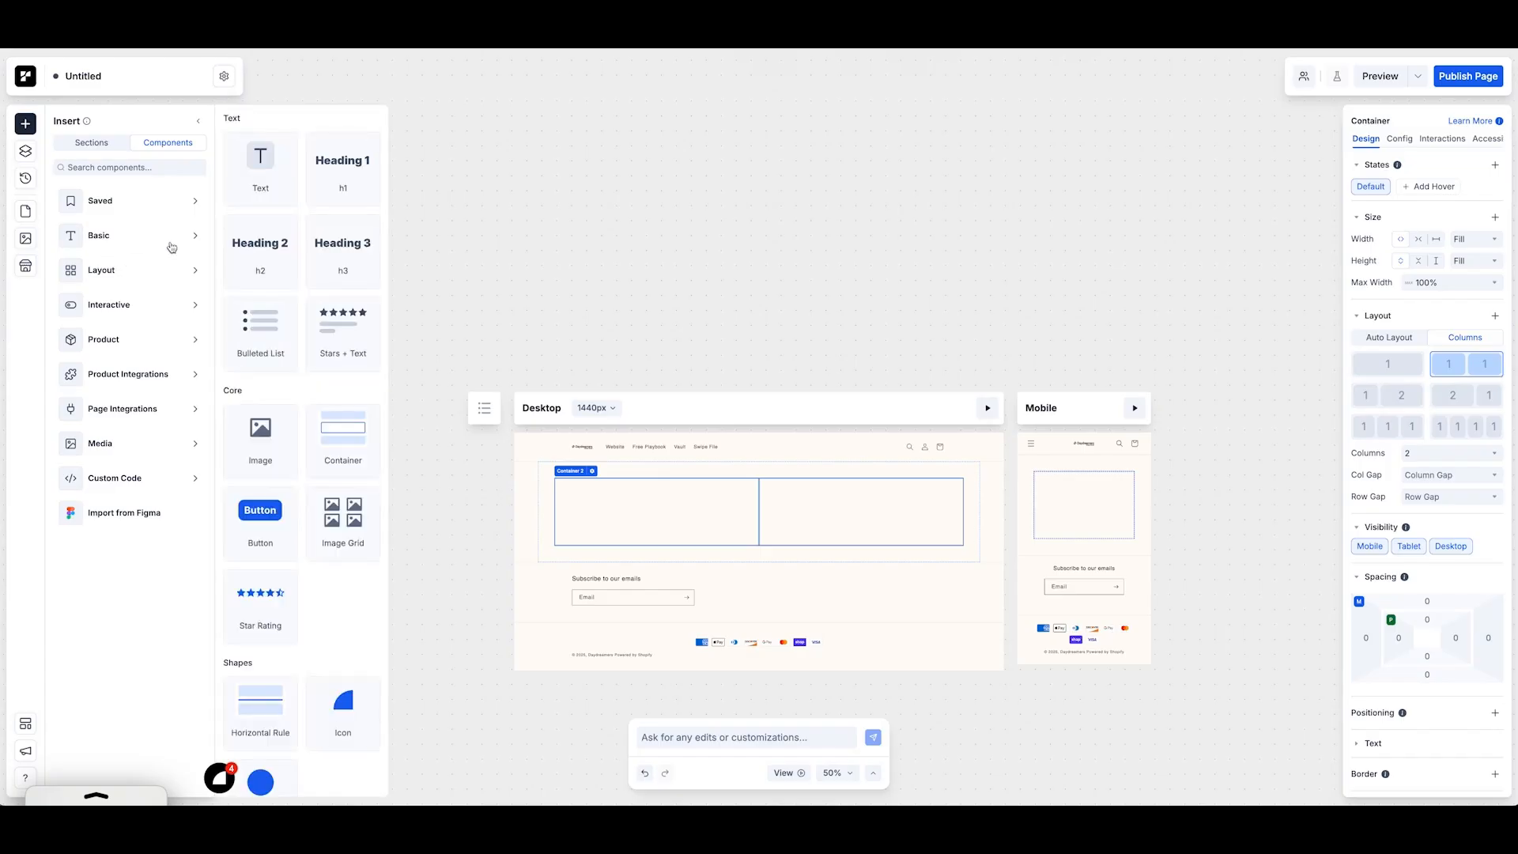
drag(343, 166, 644, 514)
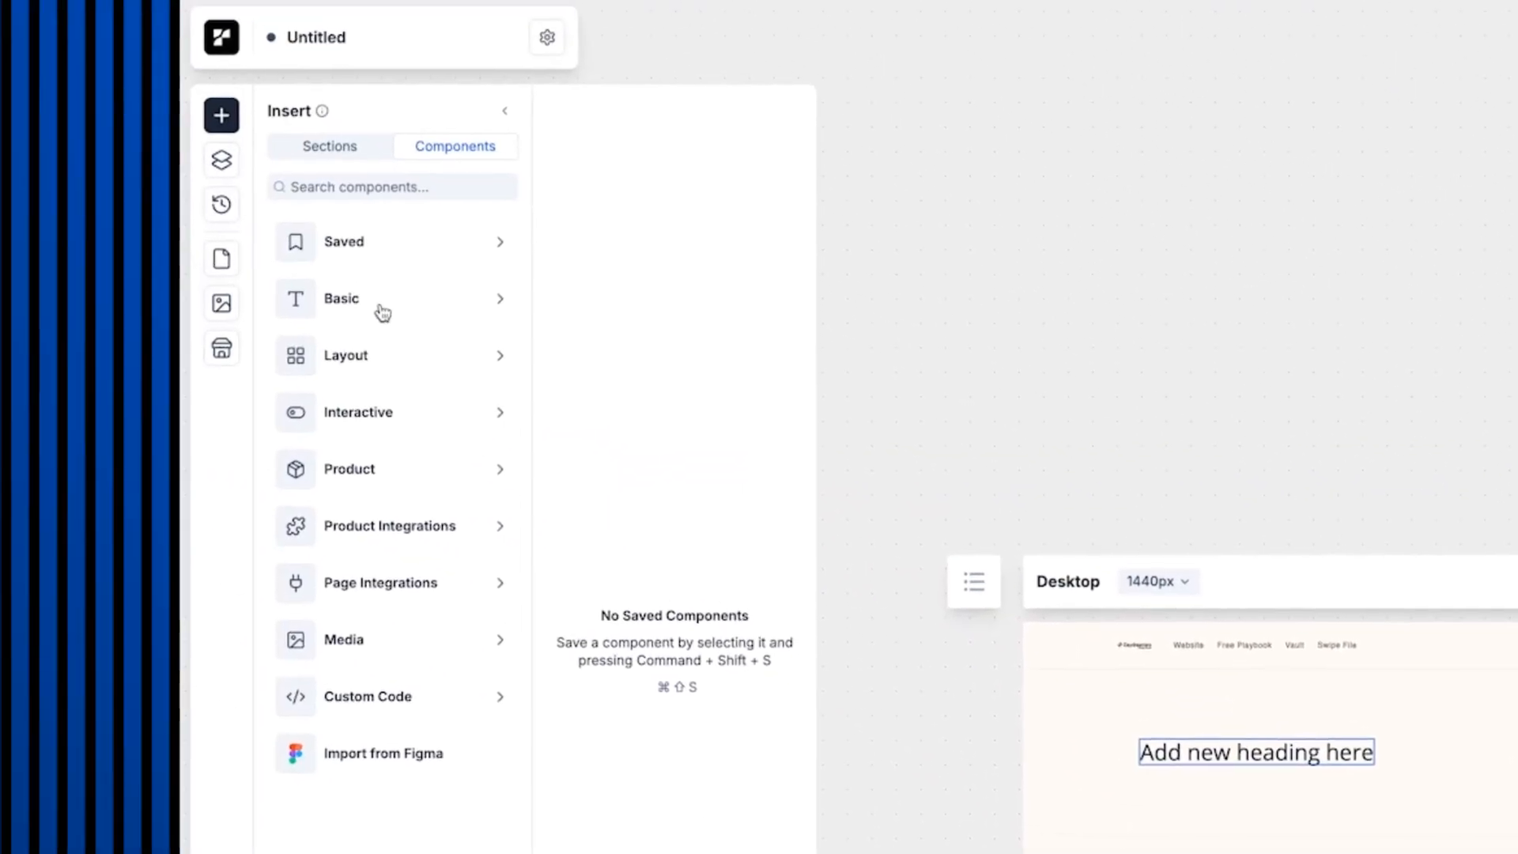
mouse_move(381, 312)
drag(643, 361, 1320, 825)
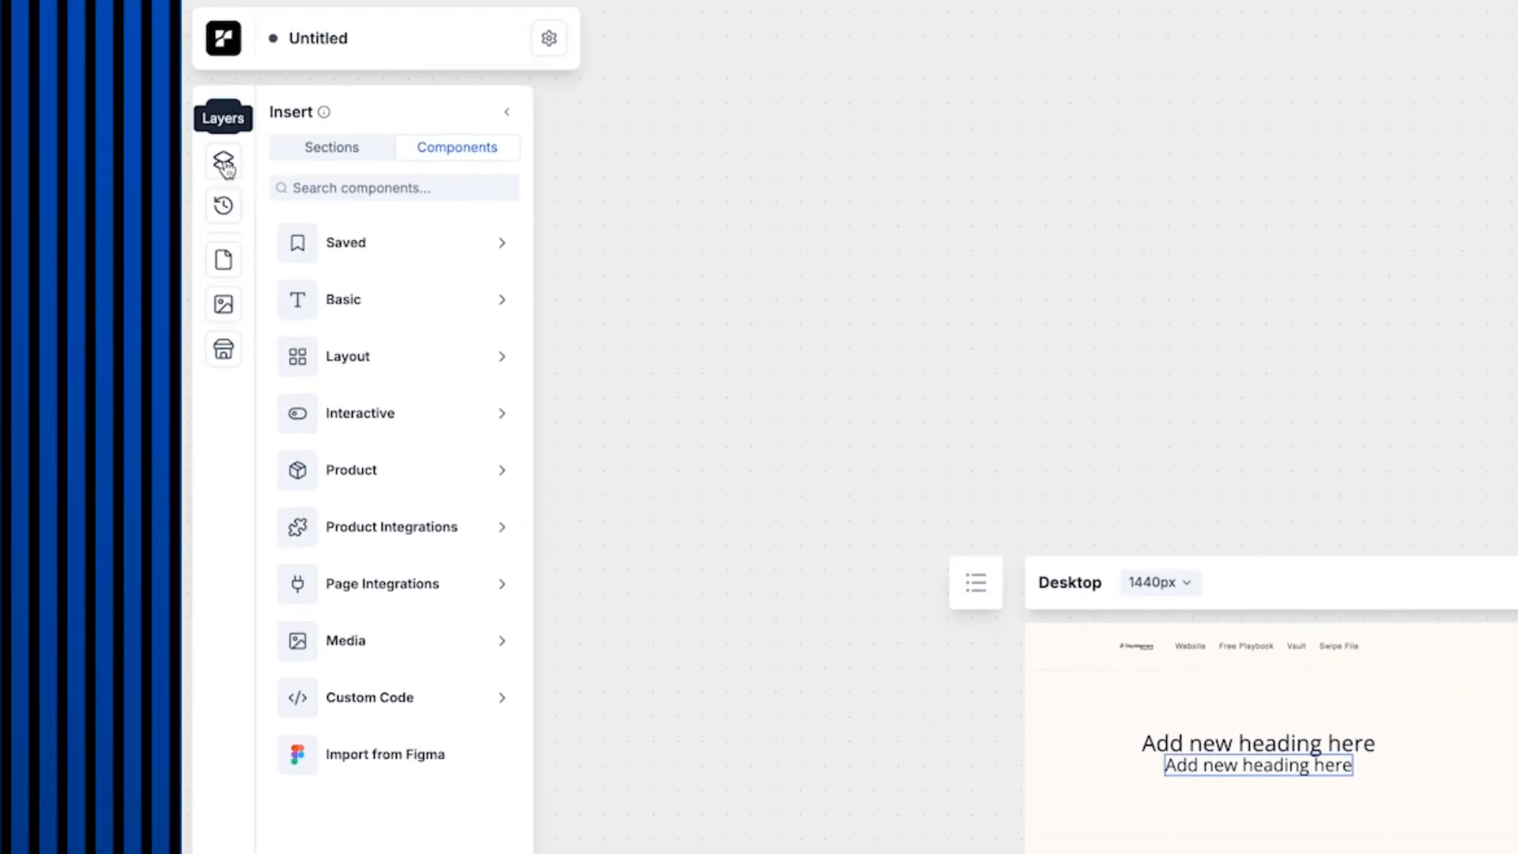
Step: Select both headings together, set their width to Fill and left-align their text
click(223, 161)
click(418, 300)
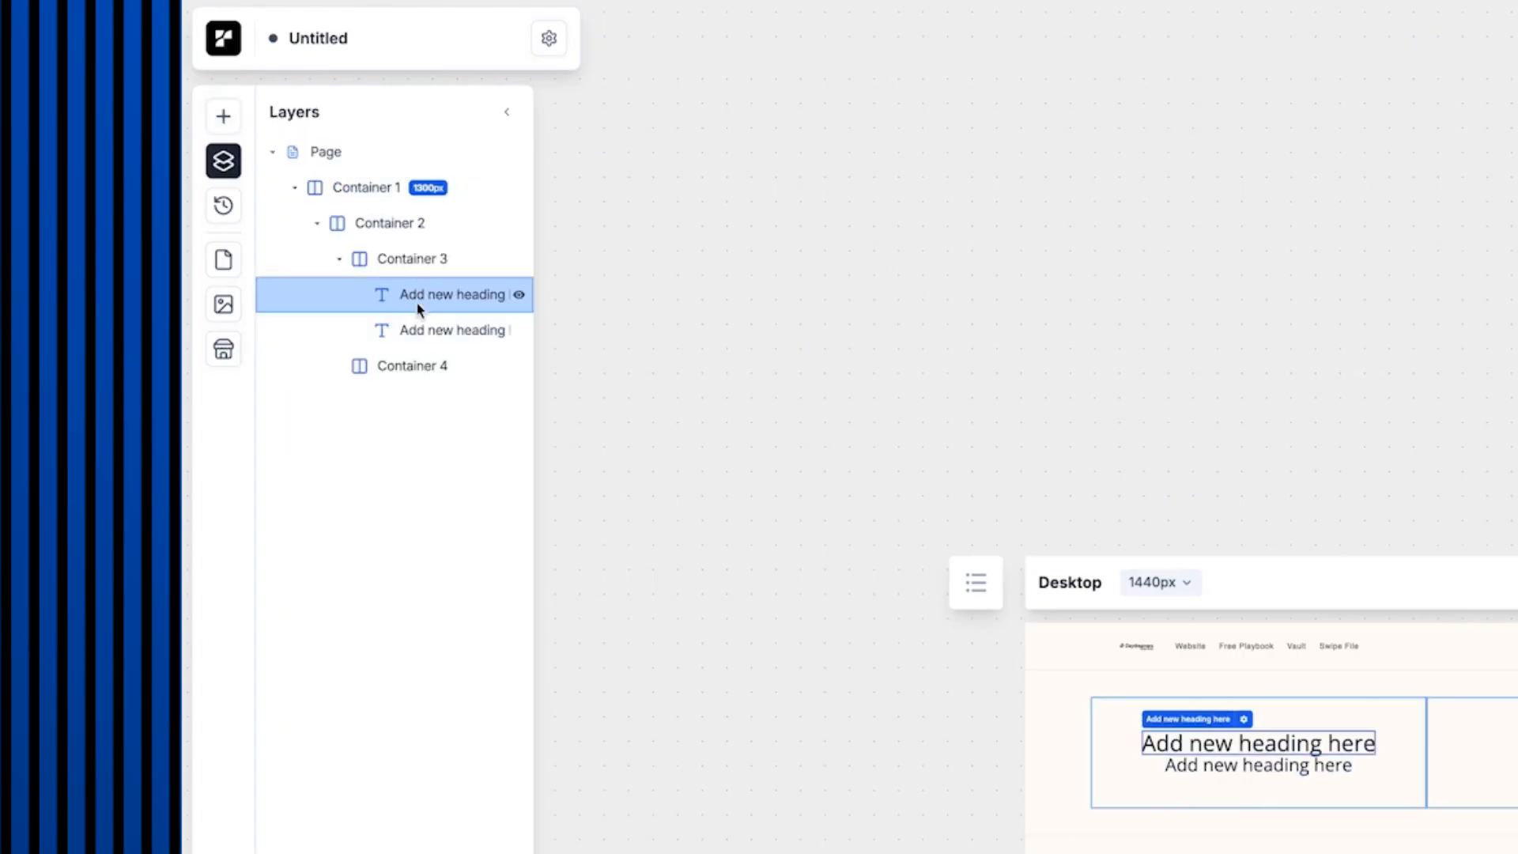
click(416, 325)
shift+click(411, 291)
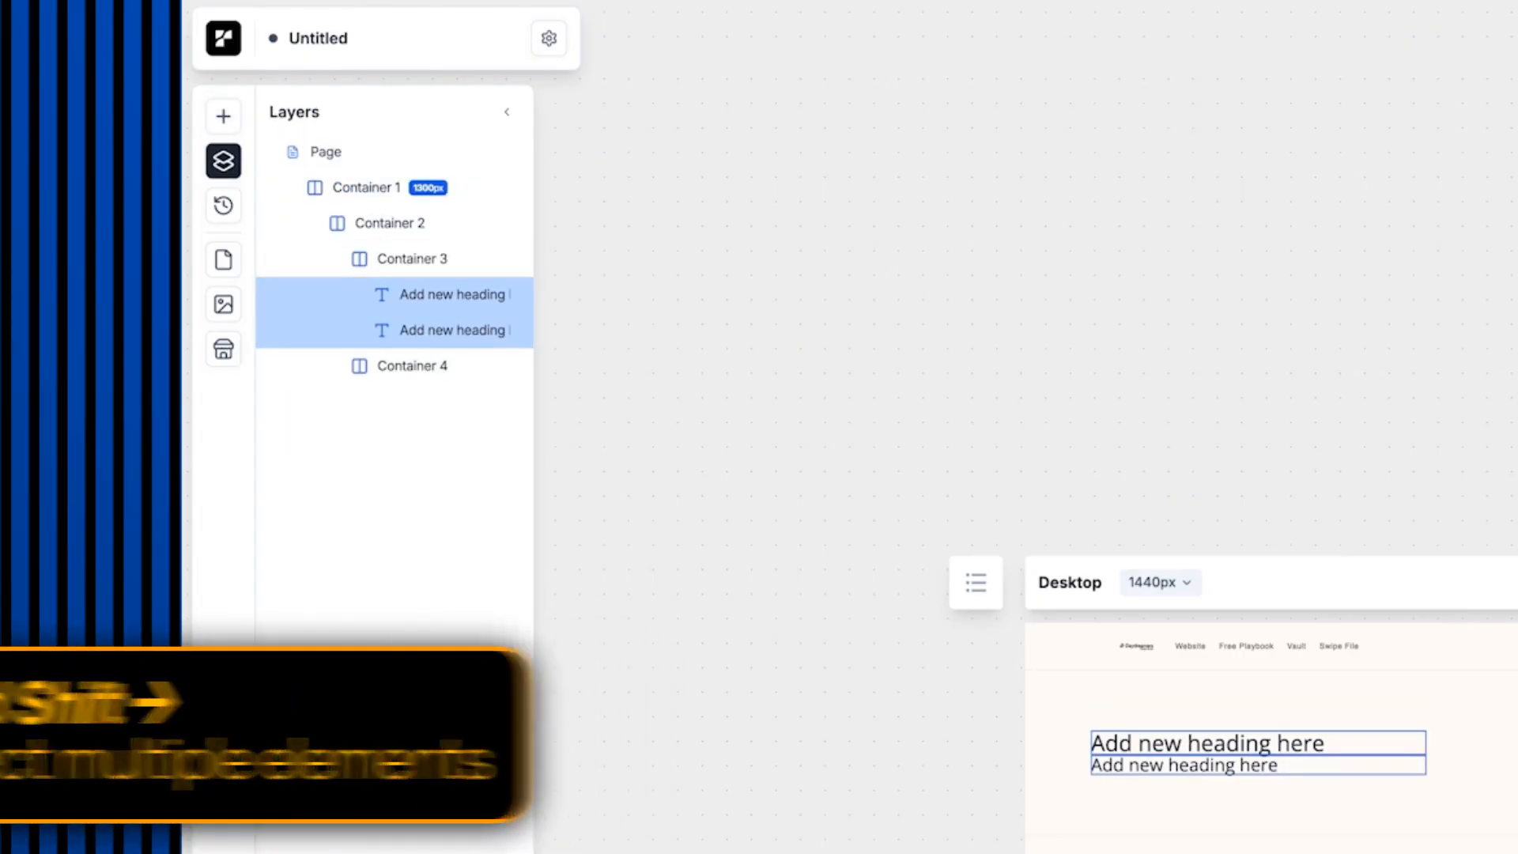
Step: Add a Button component below the two headings in the first column's container
click(393, 260)
click(339, 261)
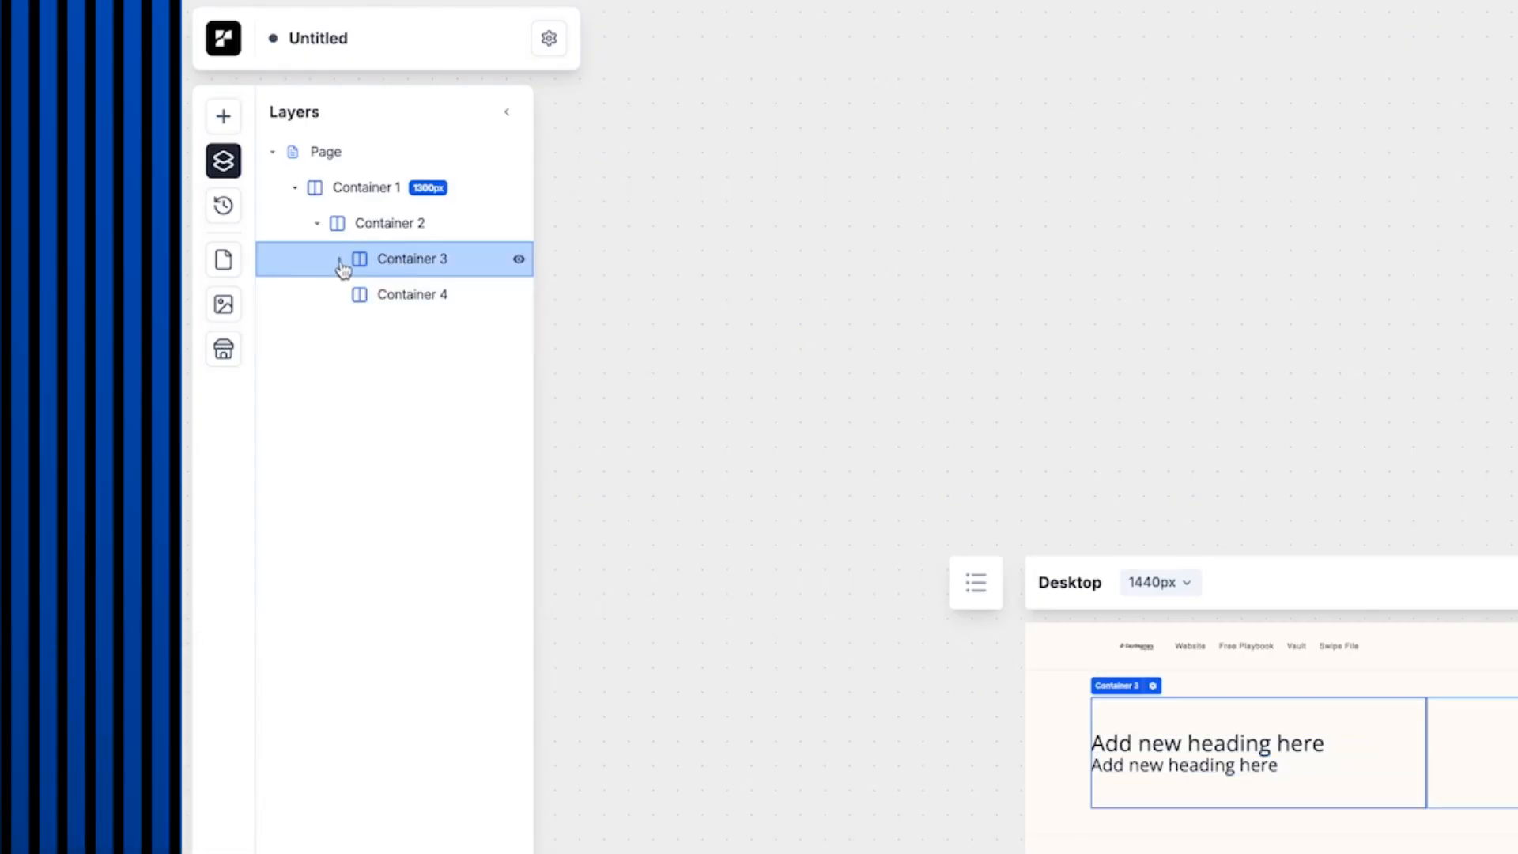
click(336, 265)
click(223, 116)
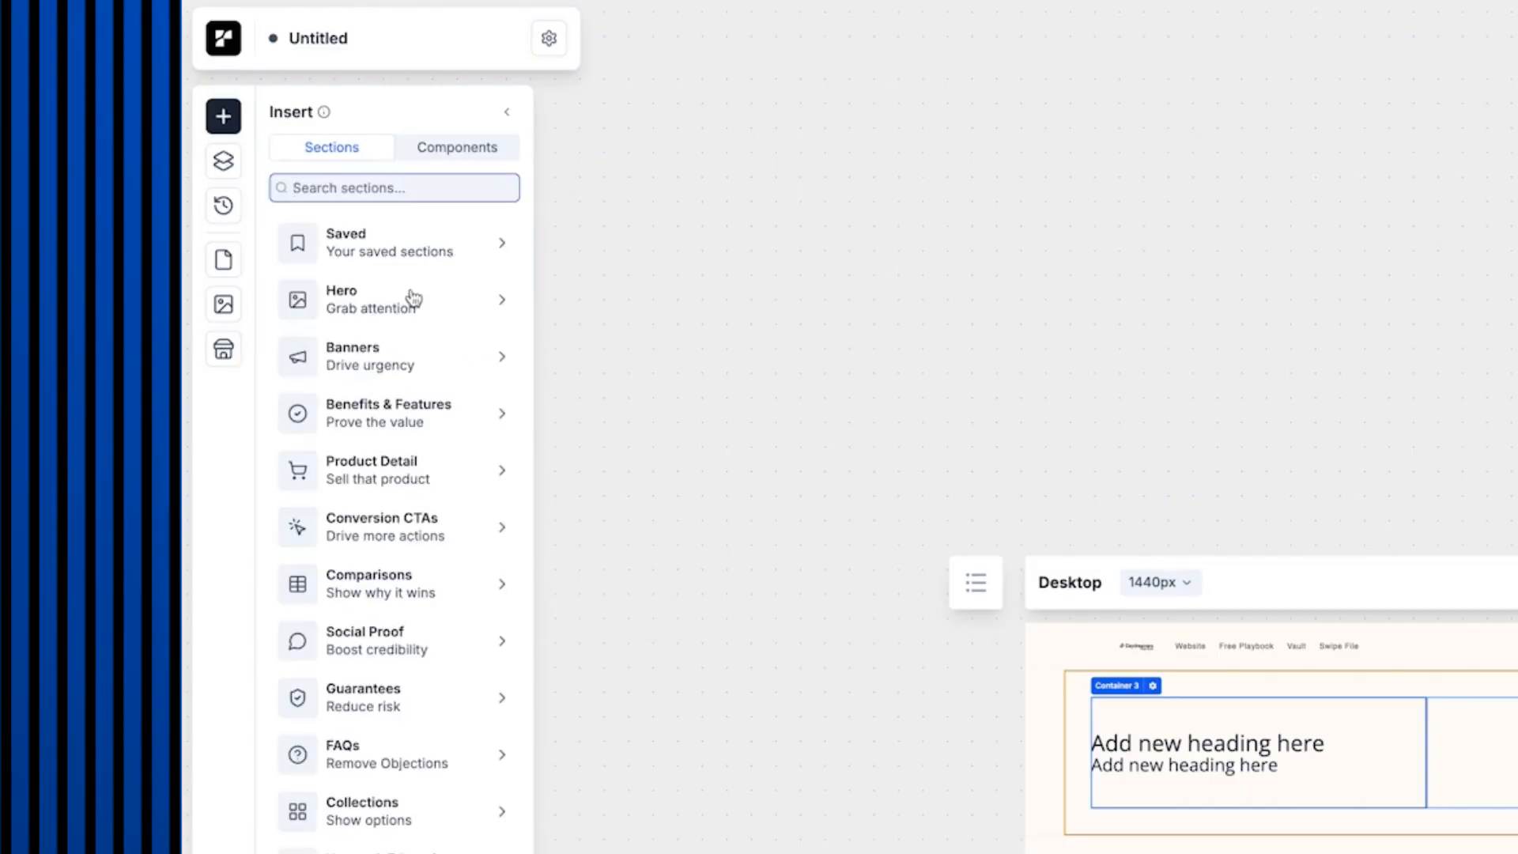
click(474, 154)
mouse_move(415, 316)
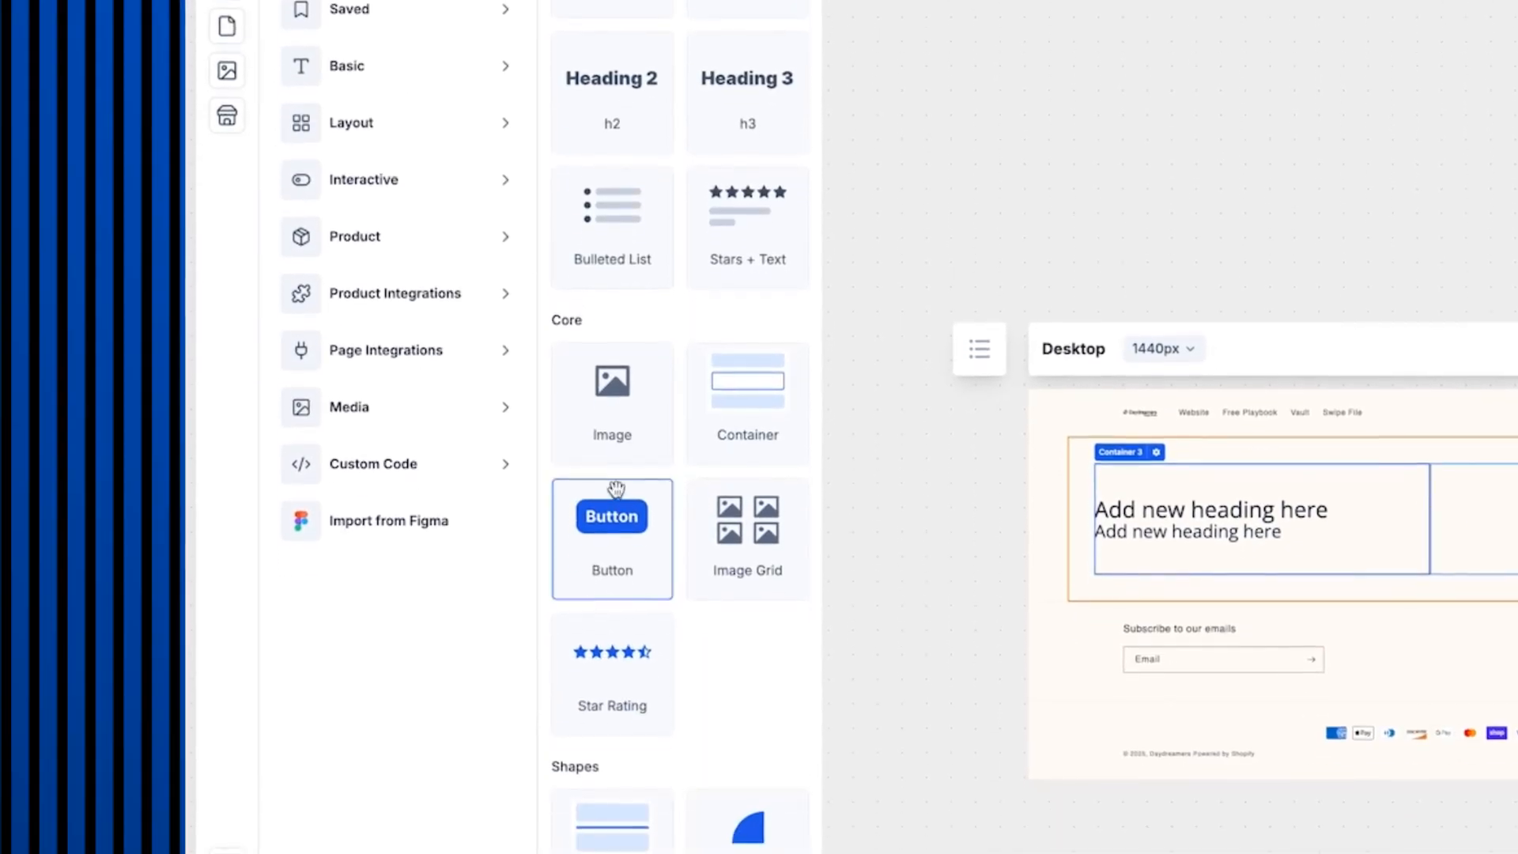
drag(609, 755, 1136, 718)
drag(1052, 471, 1178, 526)
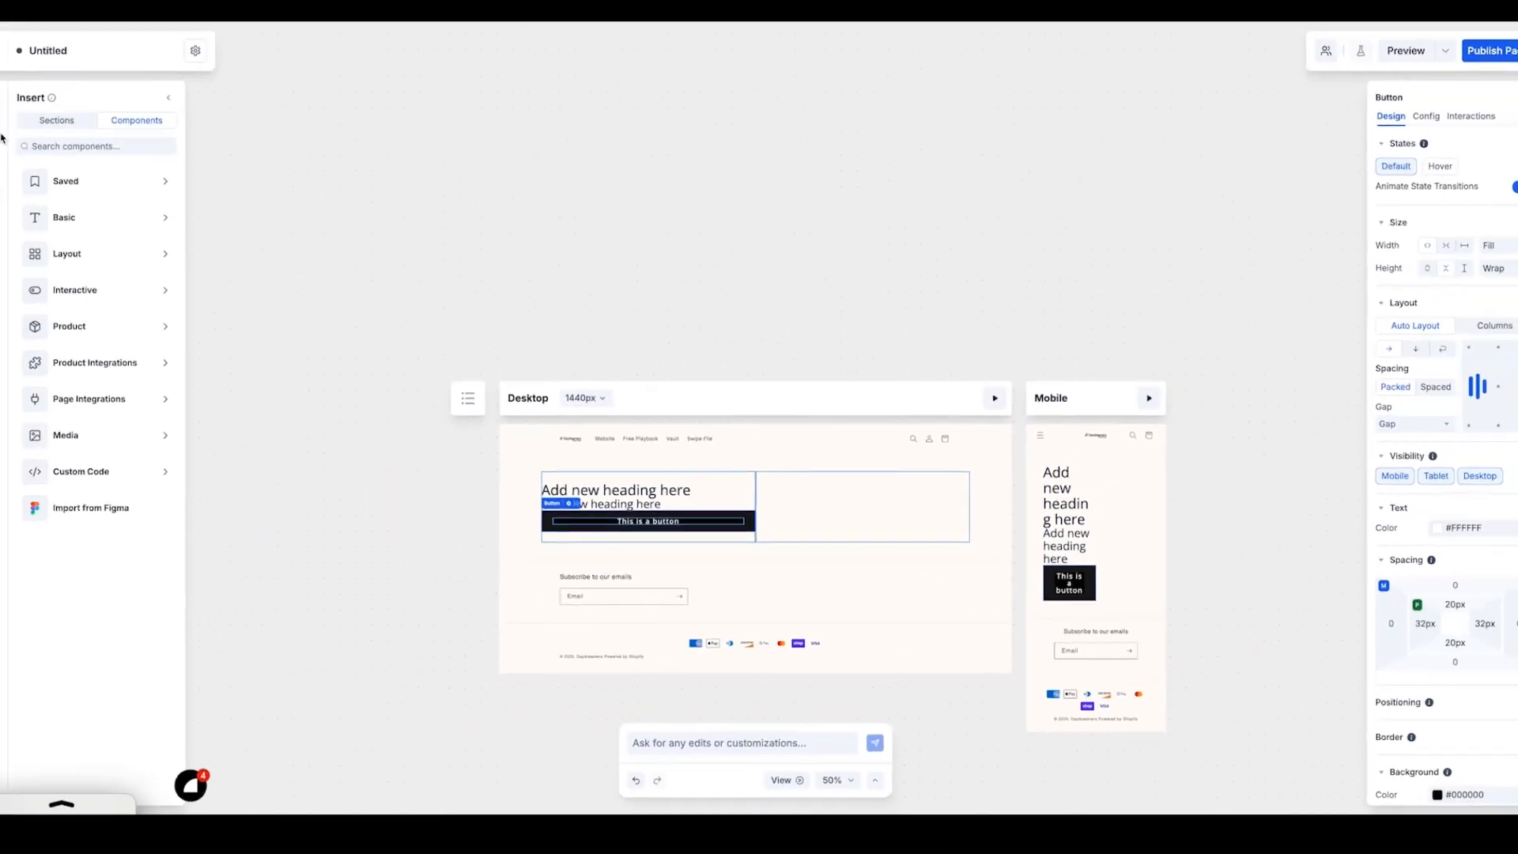
Step: Group the two headings into their own container above the button
click(32, 154)
click(166, 235)
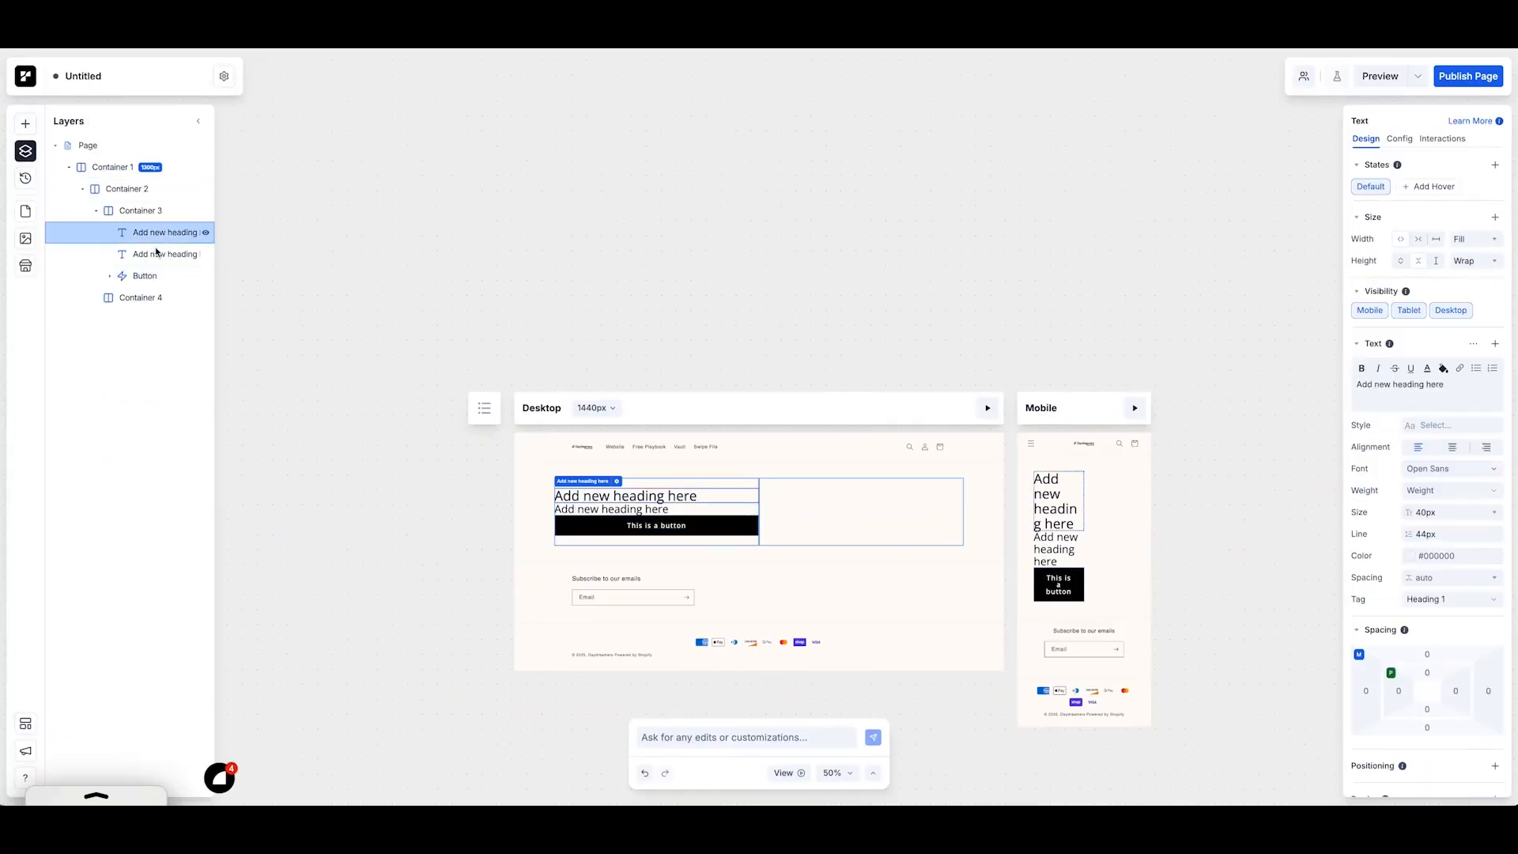
click(155, 254)
click(145, 277)
click(140, 255)
shift+click(147, 235)
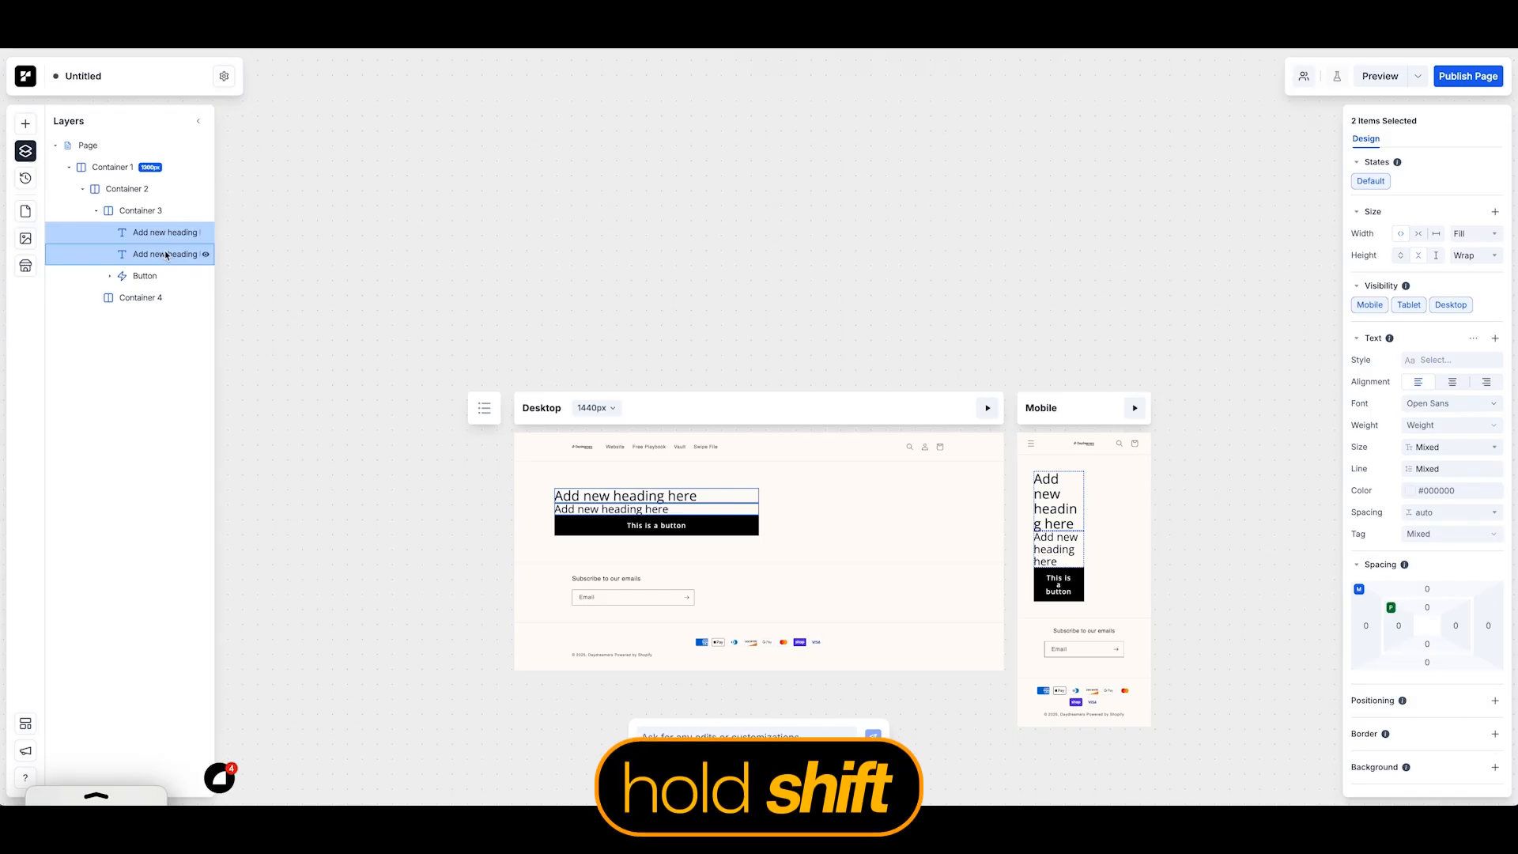
key(super+g)
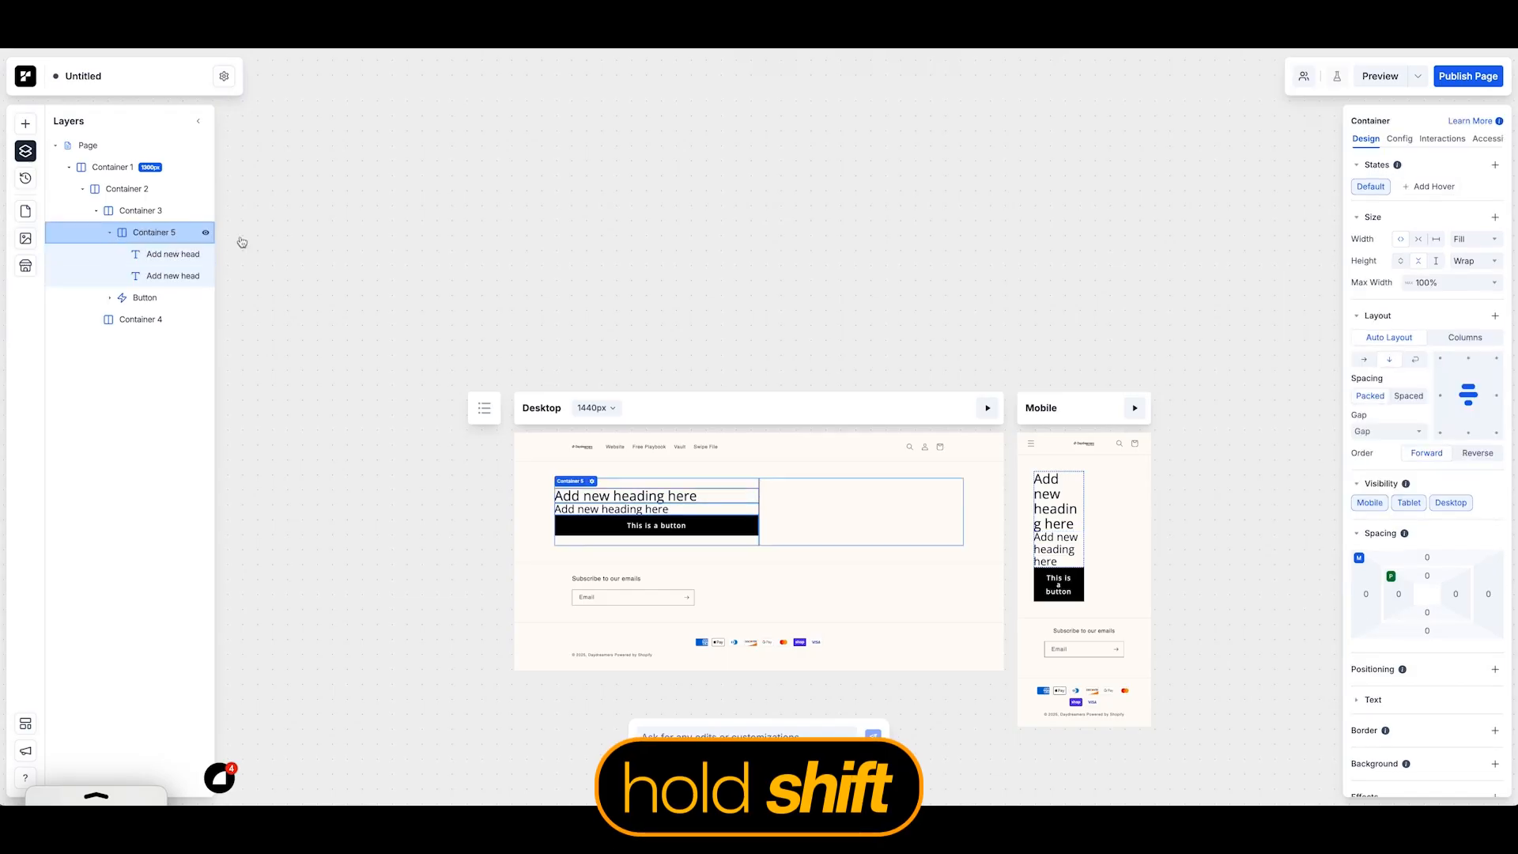
Step: Set the gap of the headings' container to 1rem and collapse that container in the layer tree
click(1392, 431)
text(1rem)
key(Return)
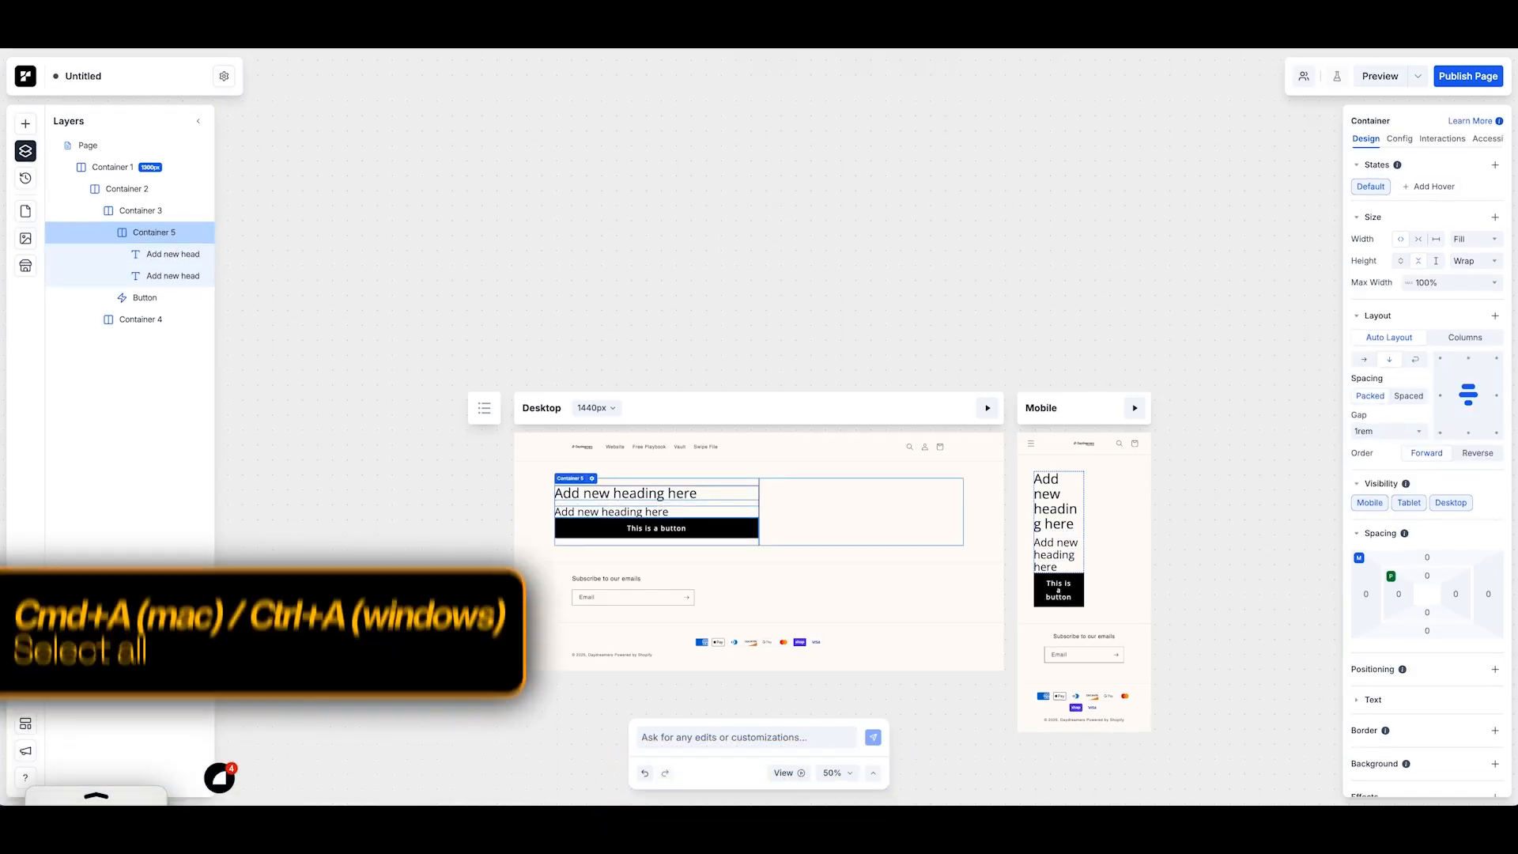
click(110, 233)
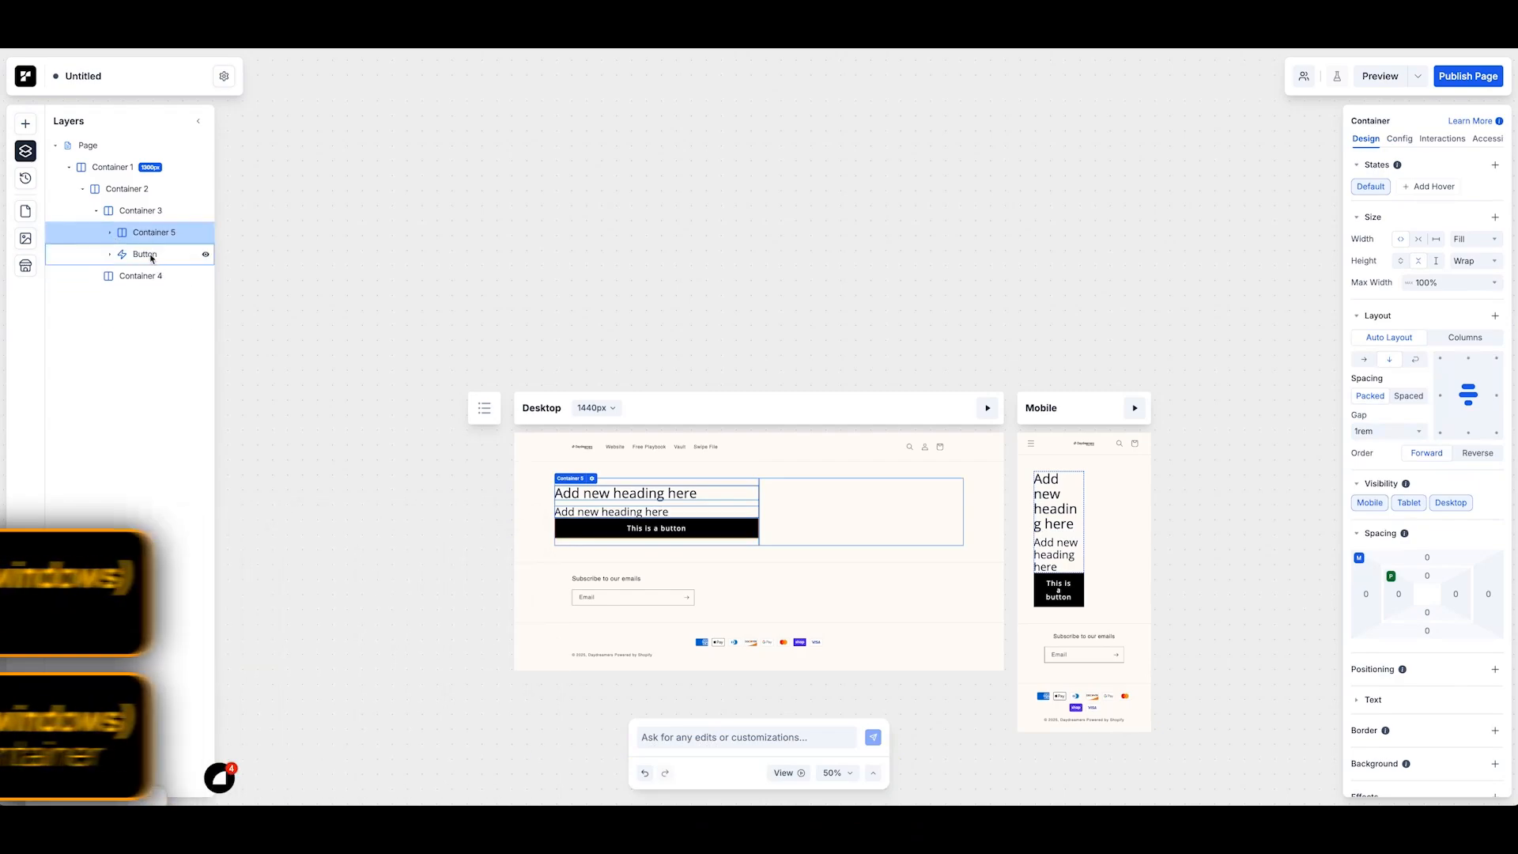
Step: Set the gap between the headings' container and the button in the first column to 3rem
click(119, 212)
click(1372, 334)
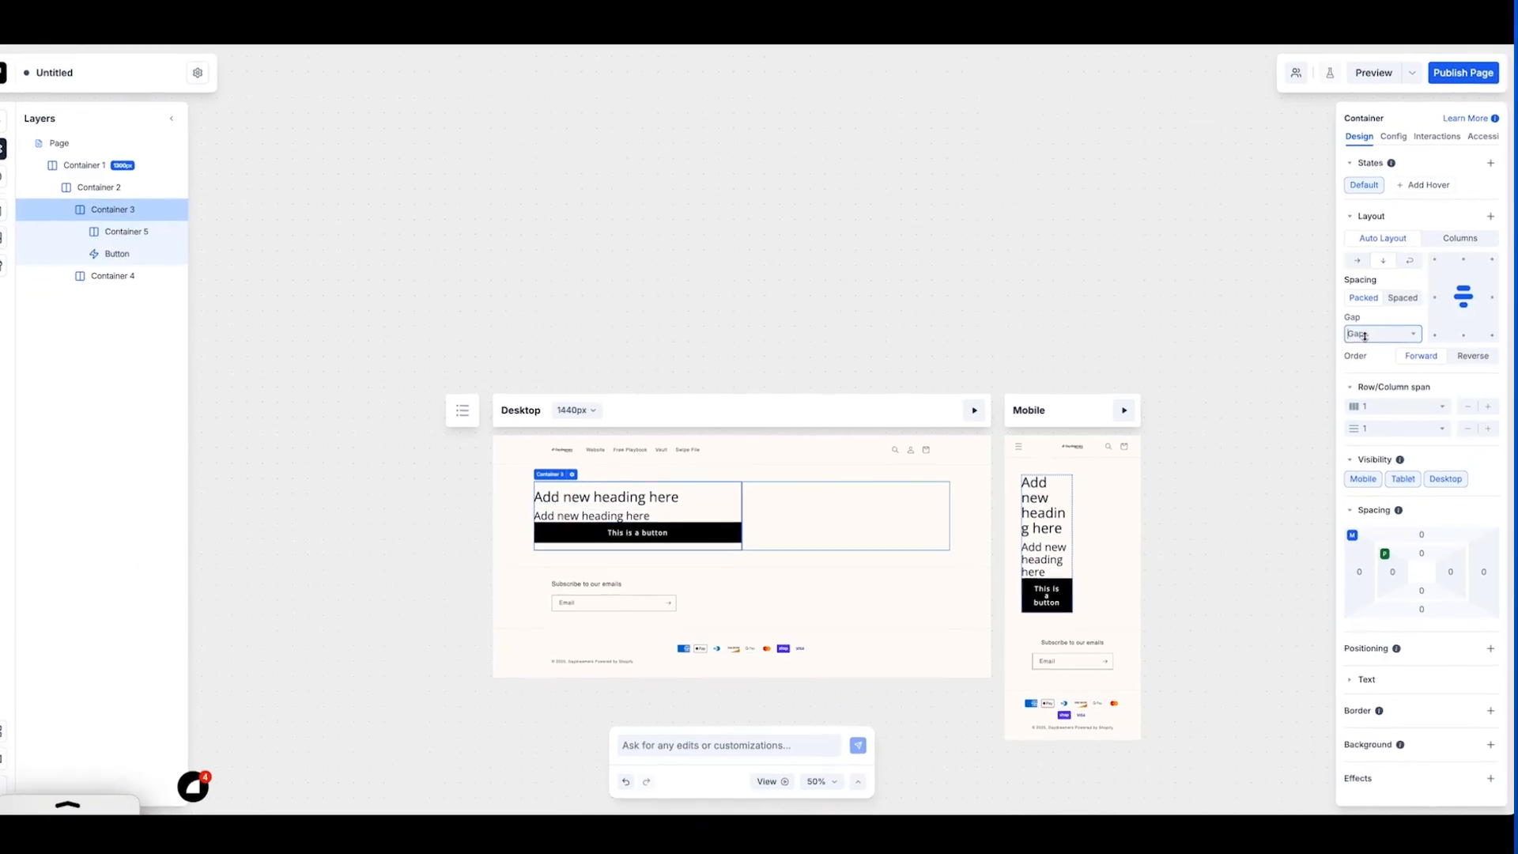
text(3rem)
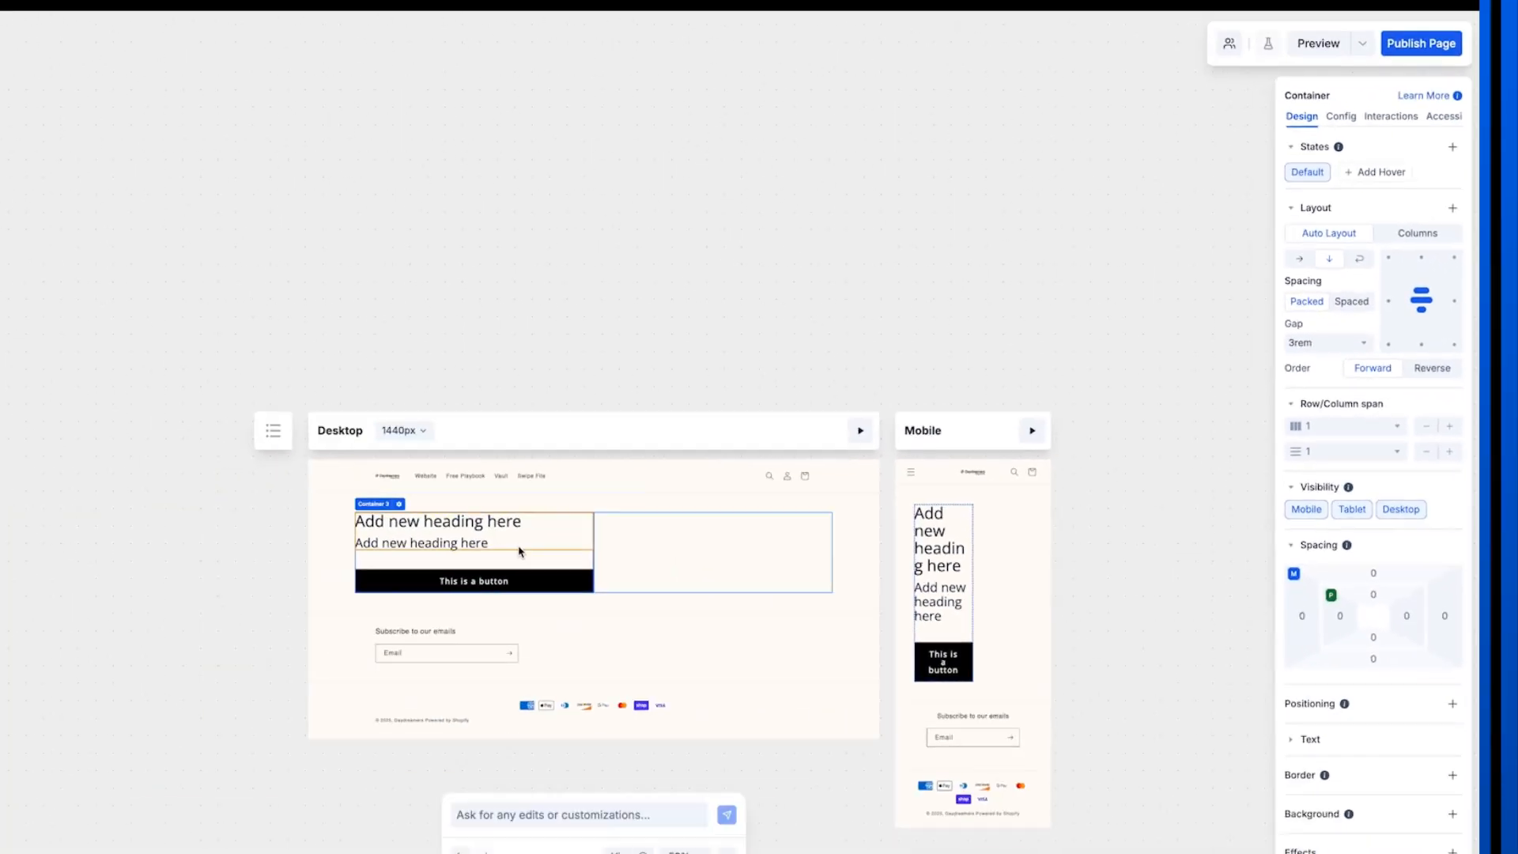
Step: Give the button in the first column a max width of 400px
click(752, 532)
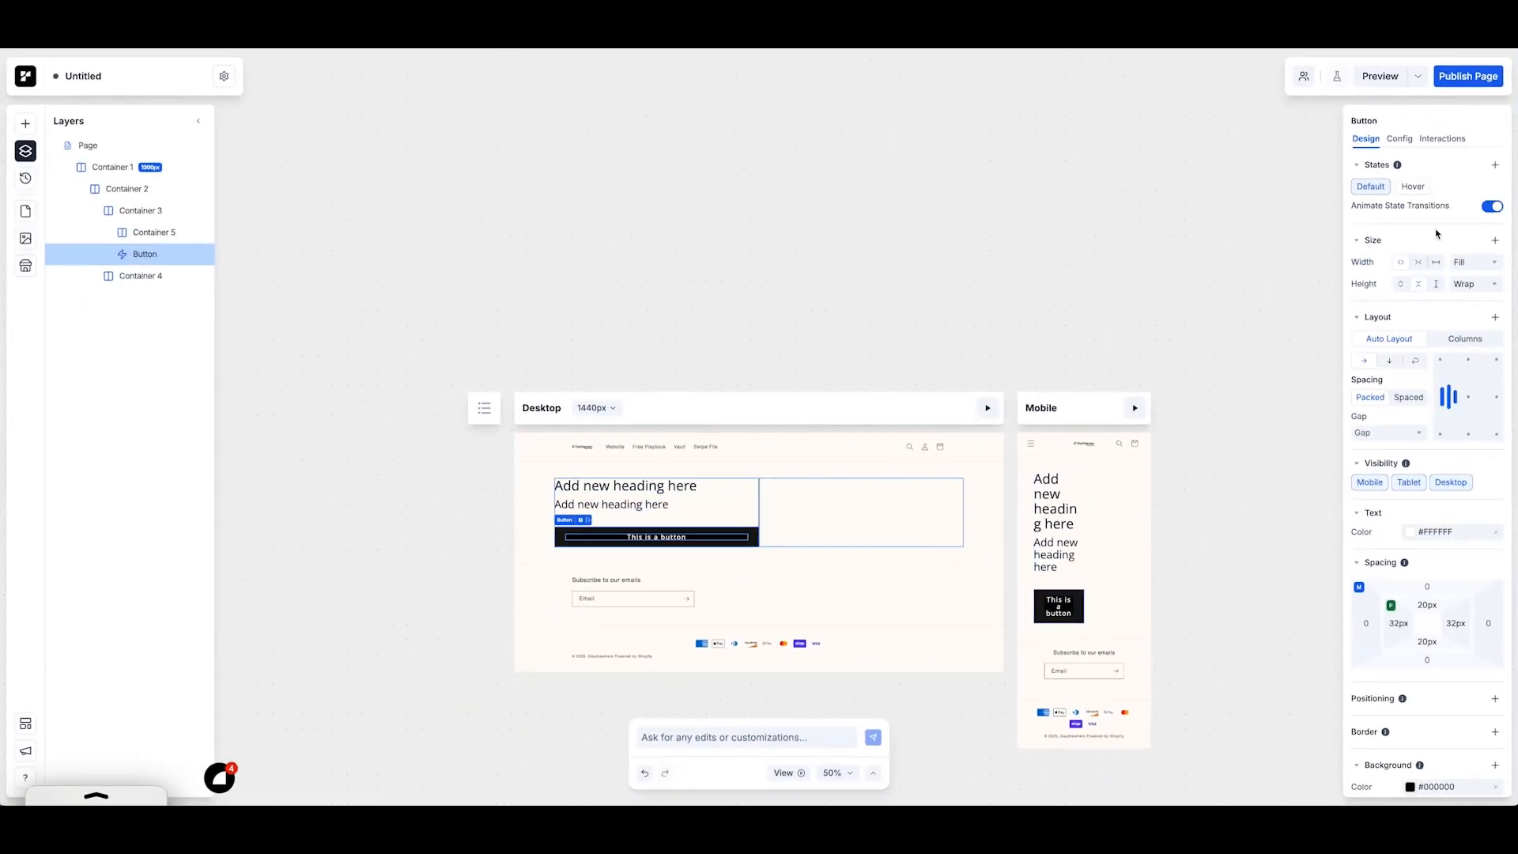
click(1448, 279)
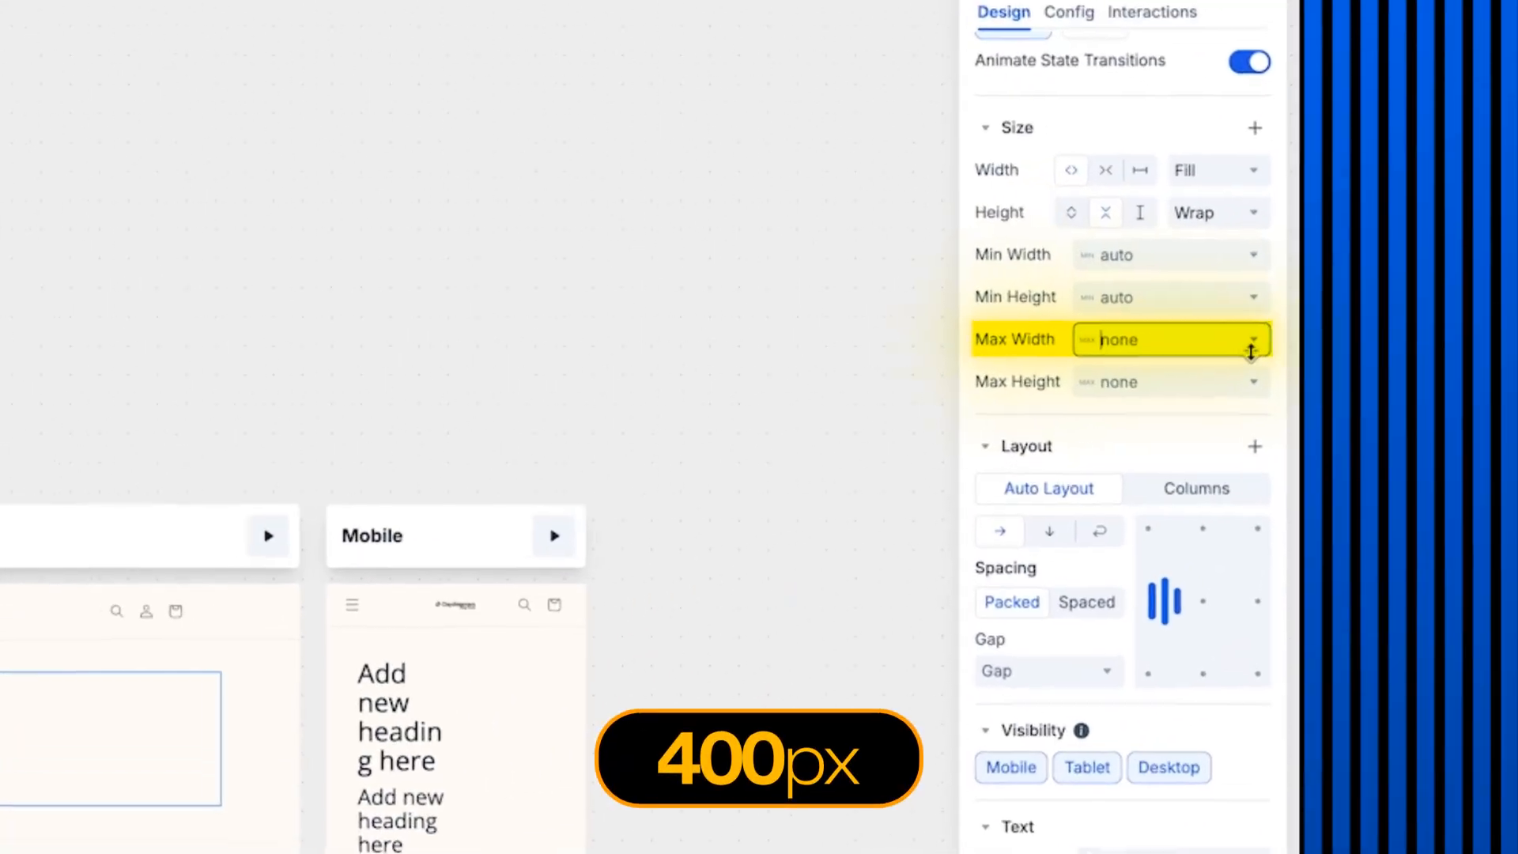
click(1425, 312)
text(400)
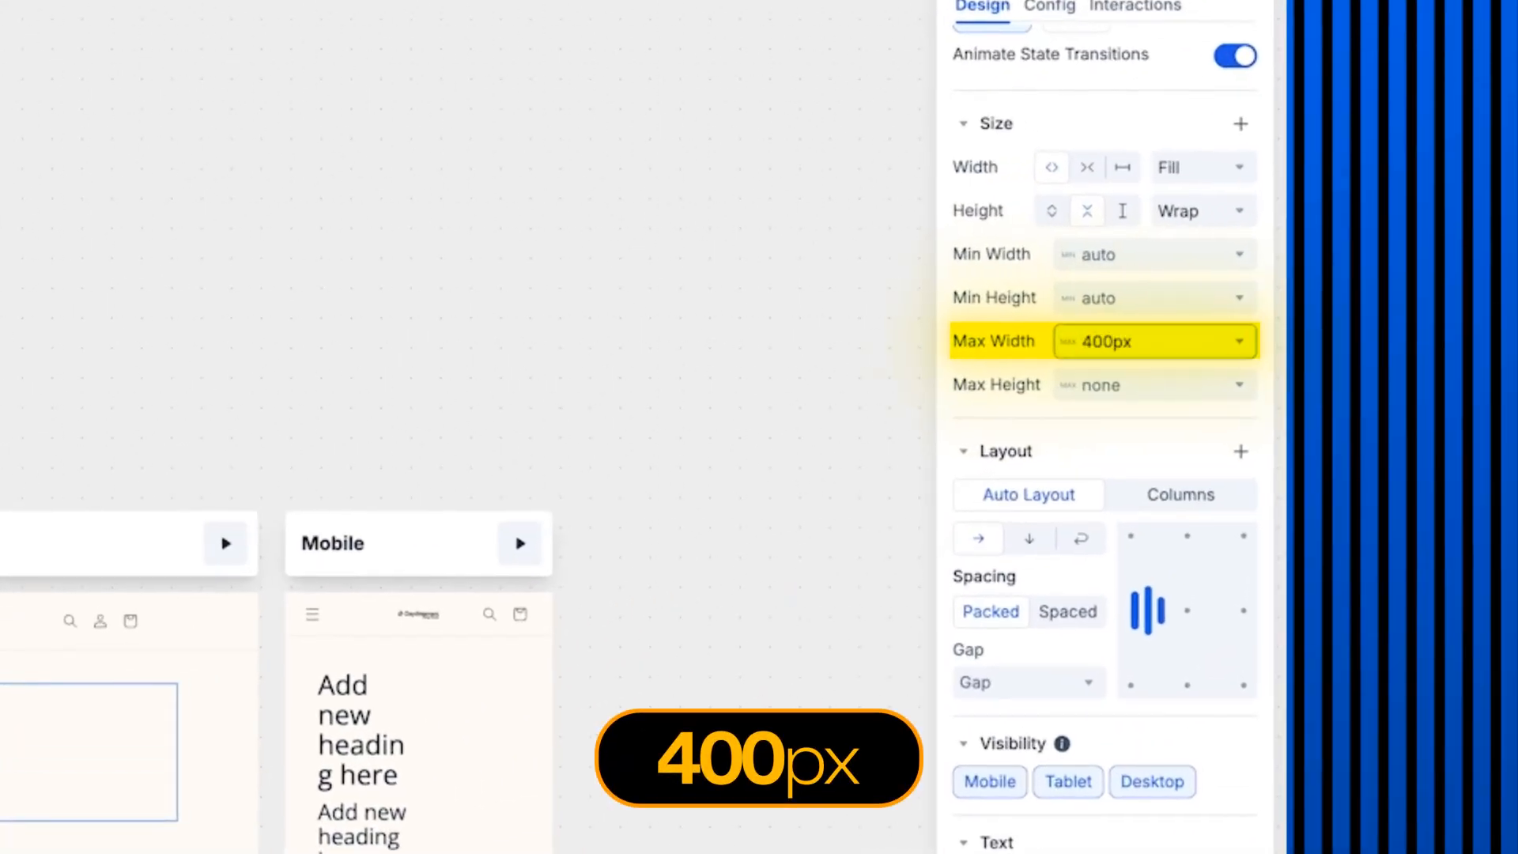
key(Return)
Step: Align the first column's contents to the left and collapse that column's container in the layer tree
click(79, 751)
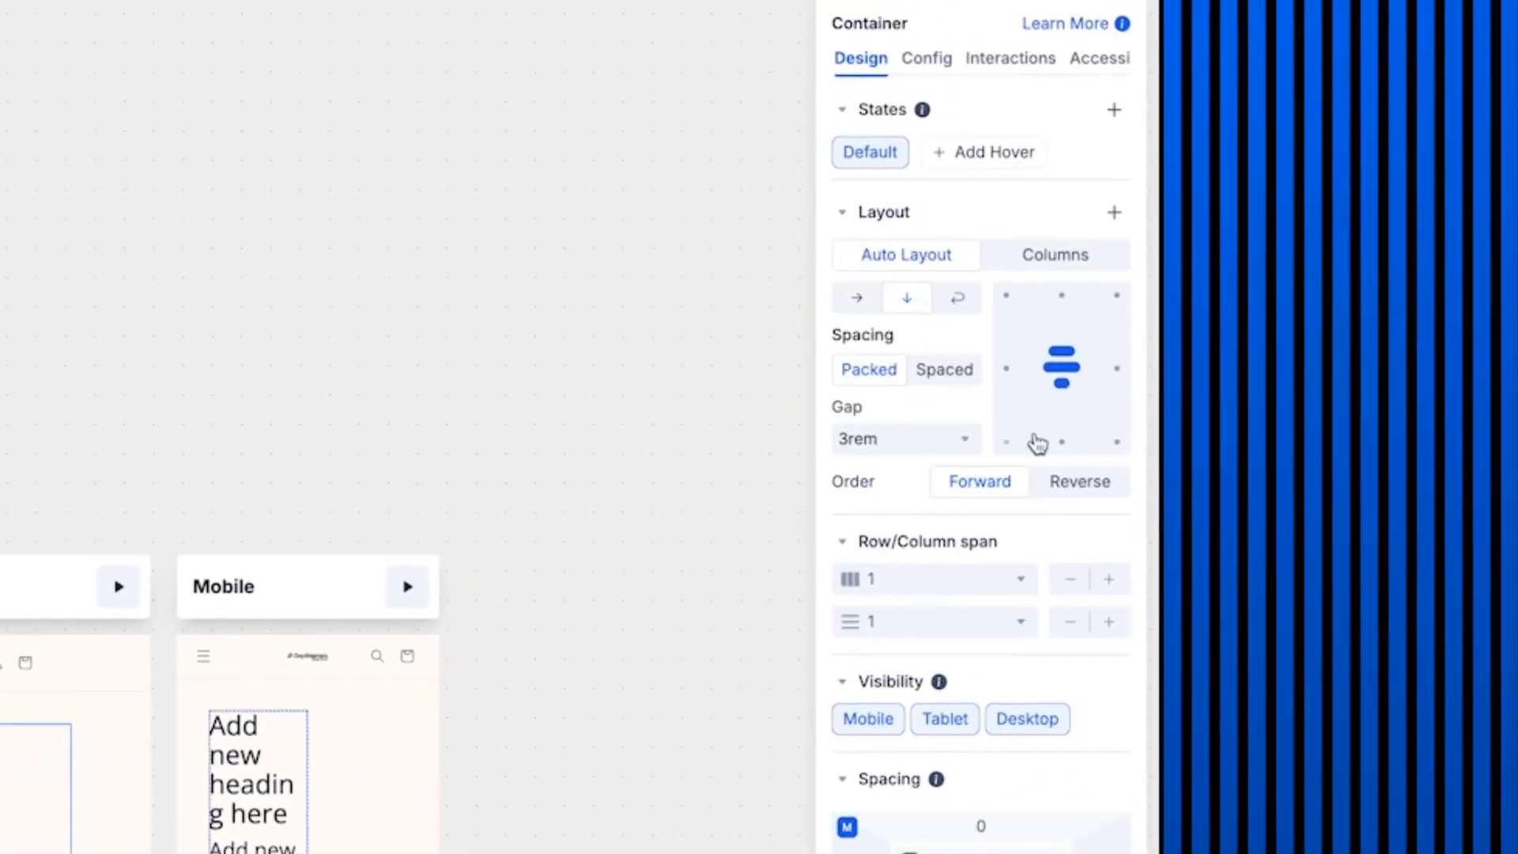
click(1013, 380)
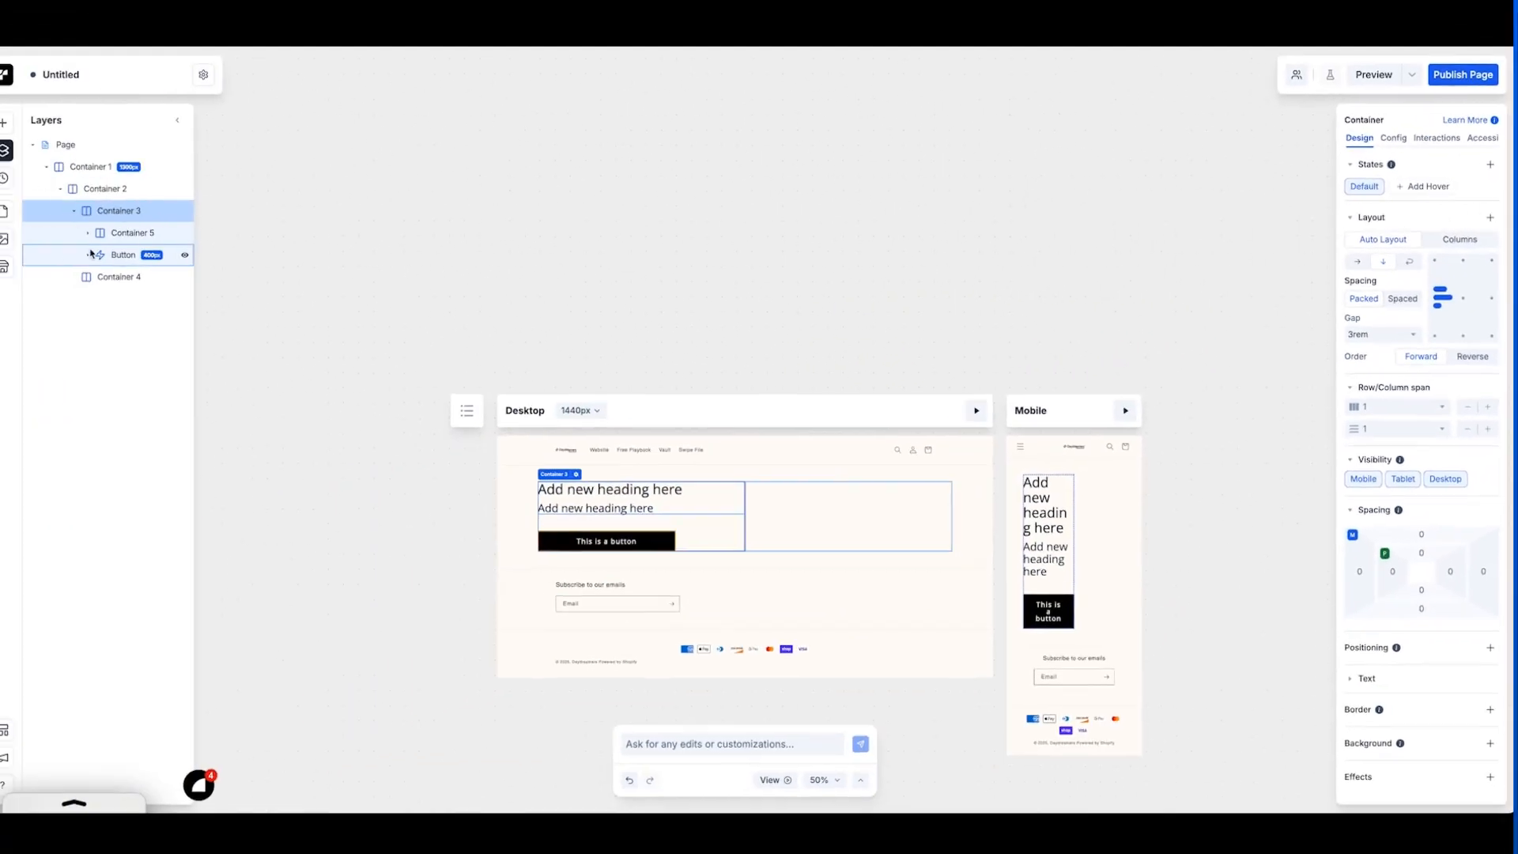
click(74, 212)
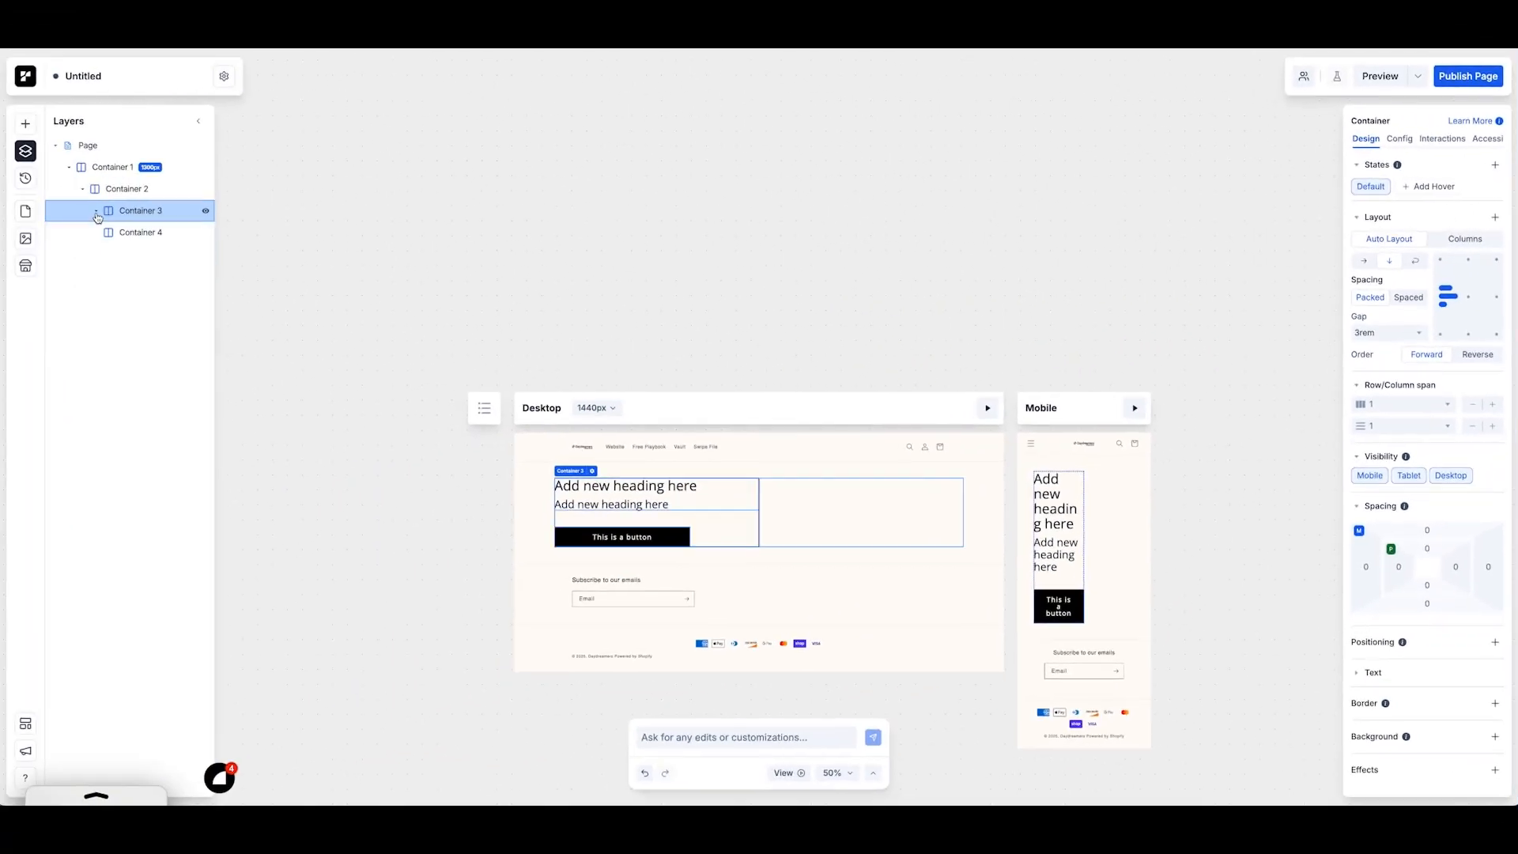
Step: Insert an Image component into the empty second column with its width set to Fill
click(848, 282)
click(785, 529)
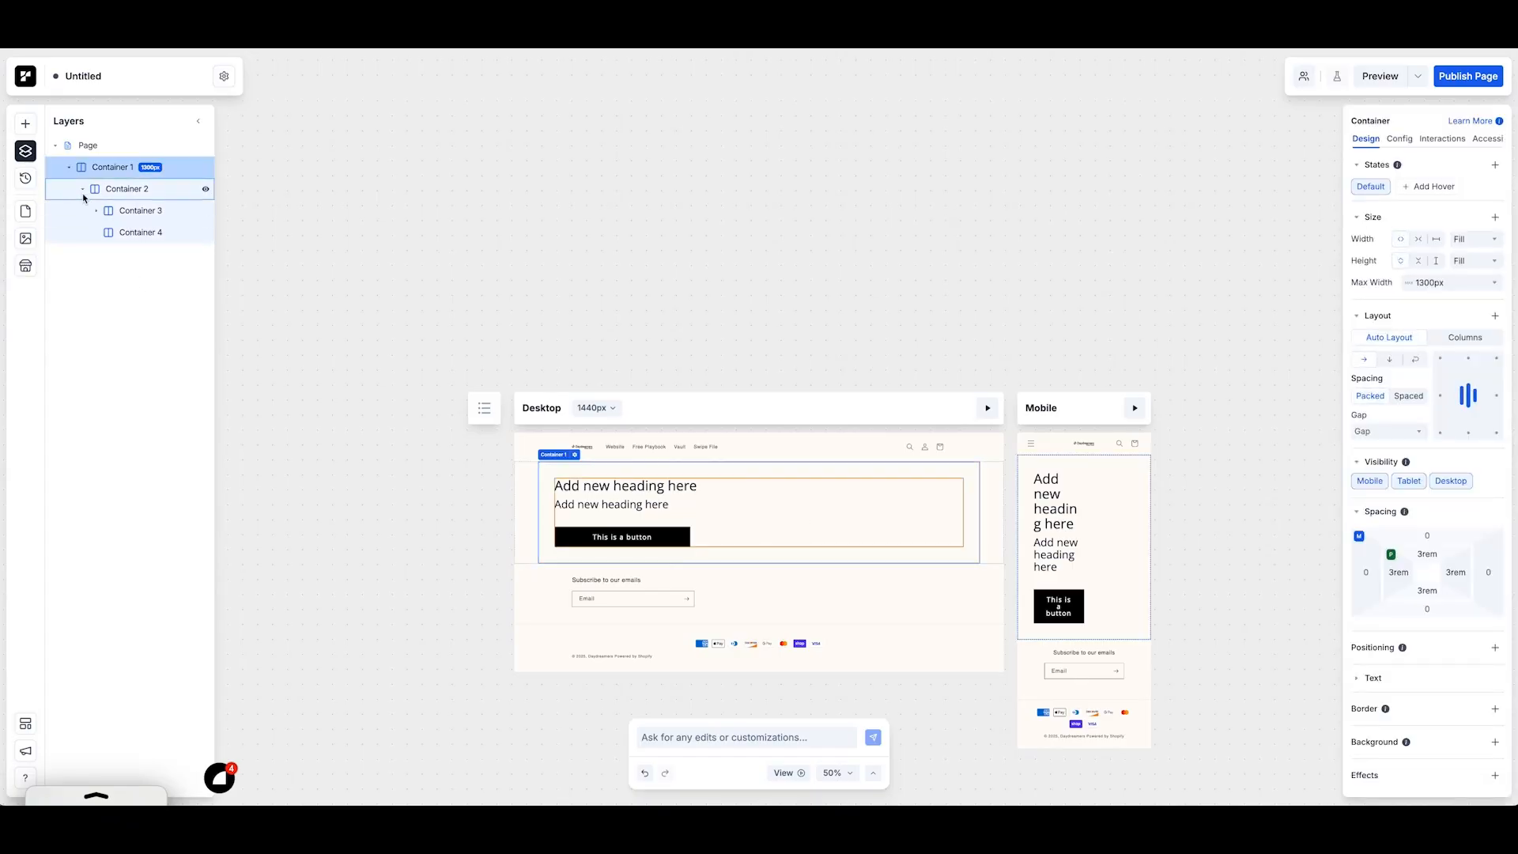
click(144, 238)
click(26, 124)
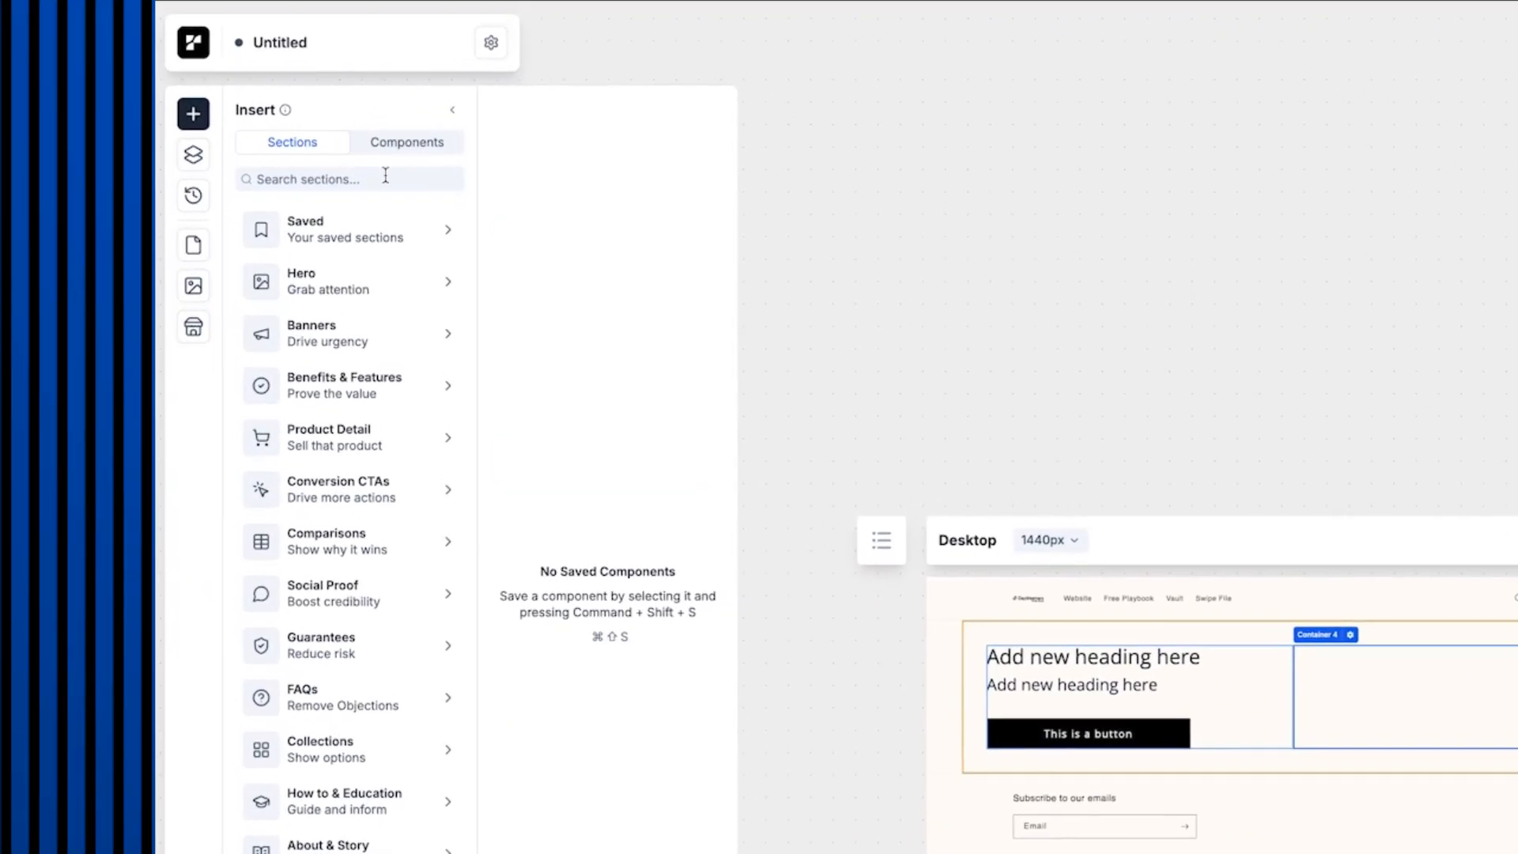
click(408, 143)
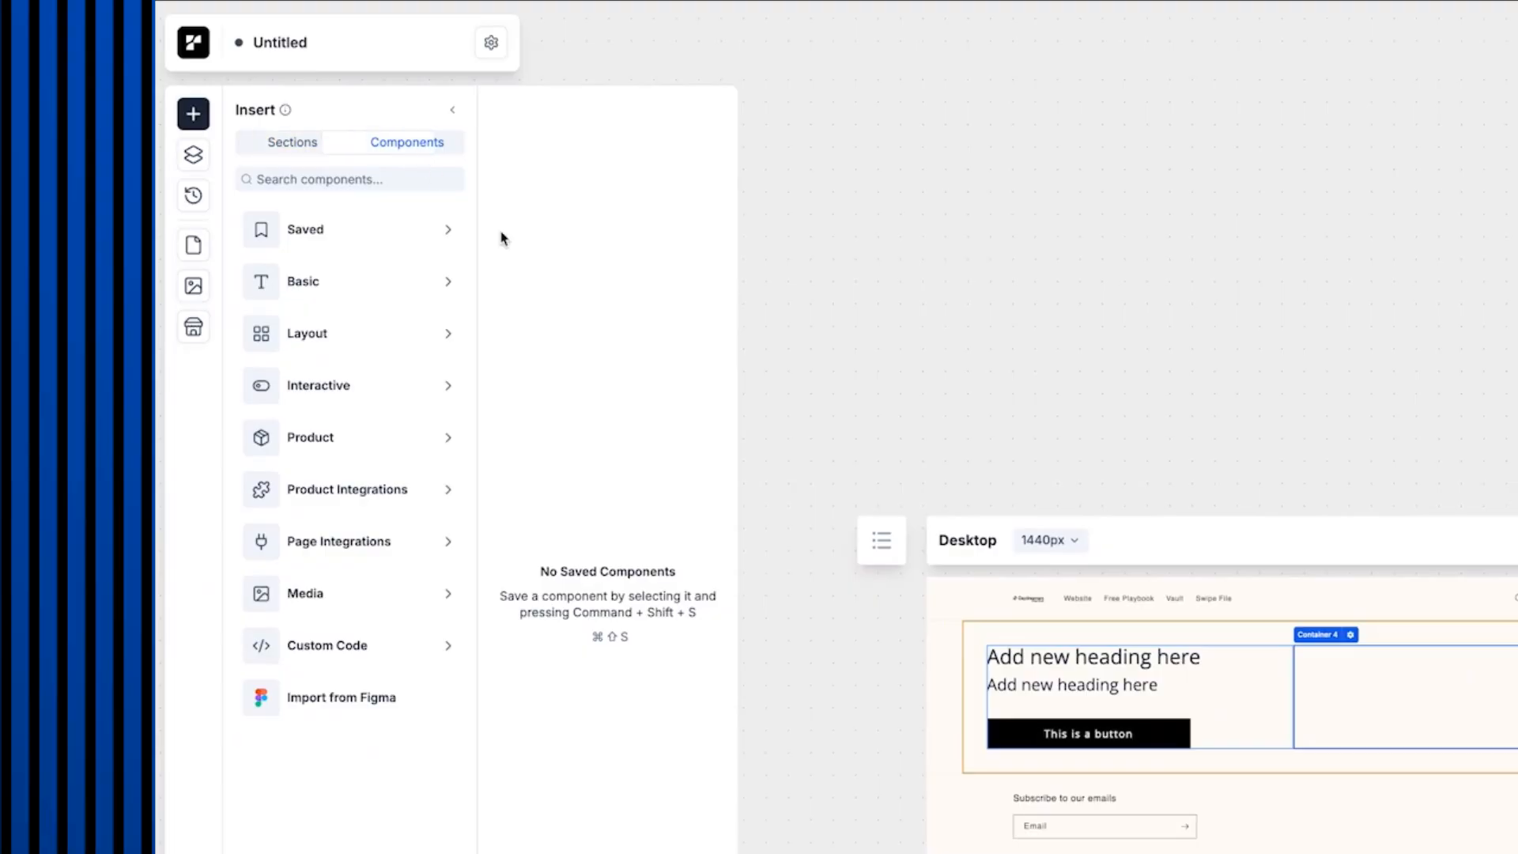
mouse_move(325, 300)
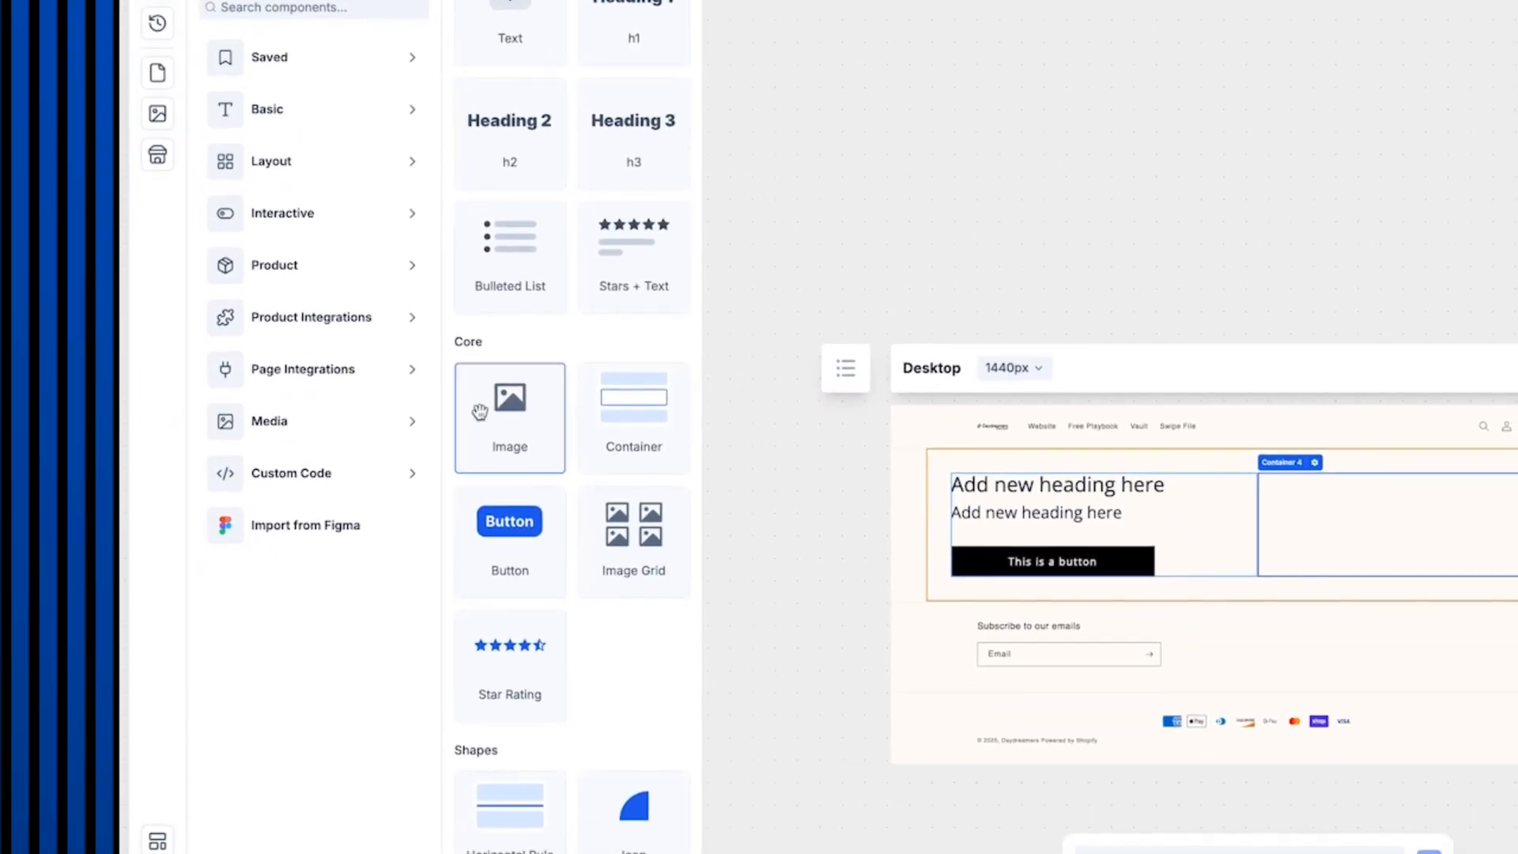
drag(514, 586, 973, 379)
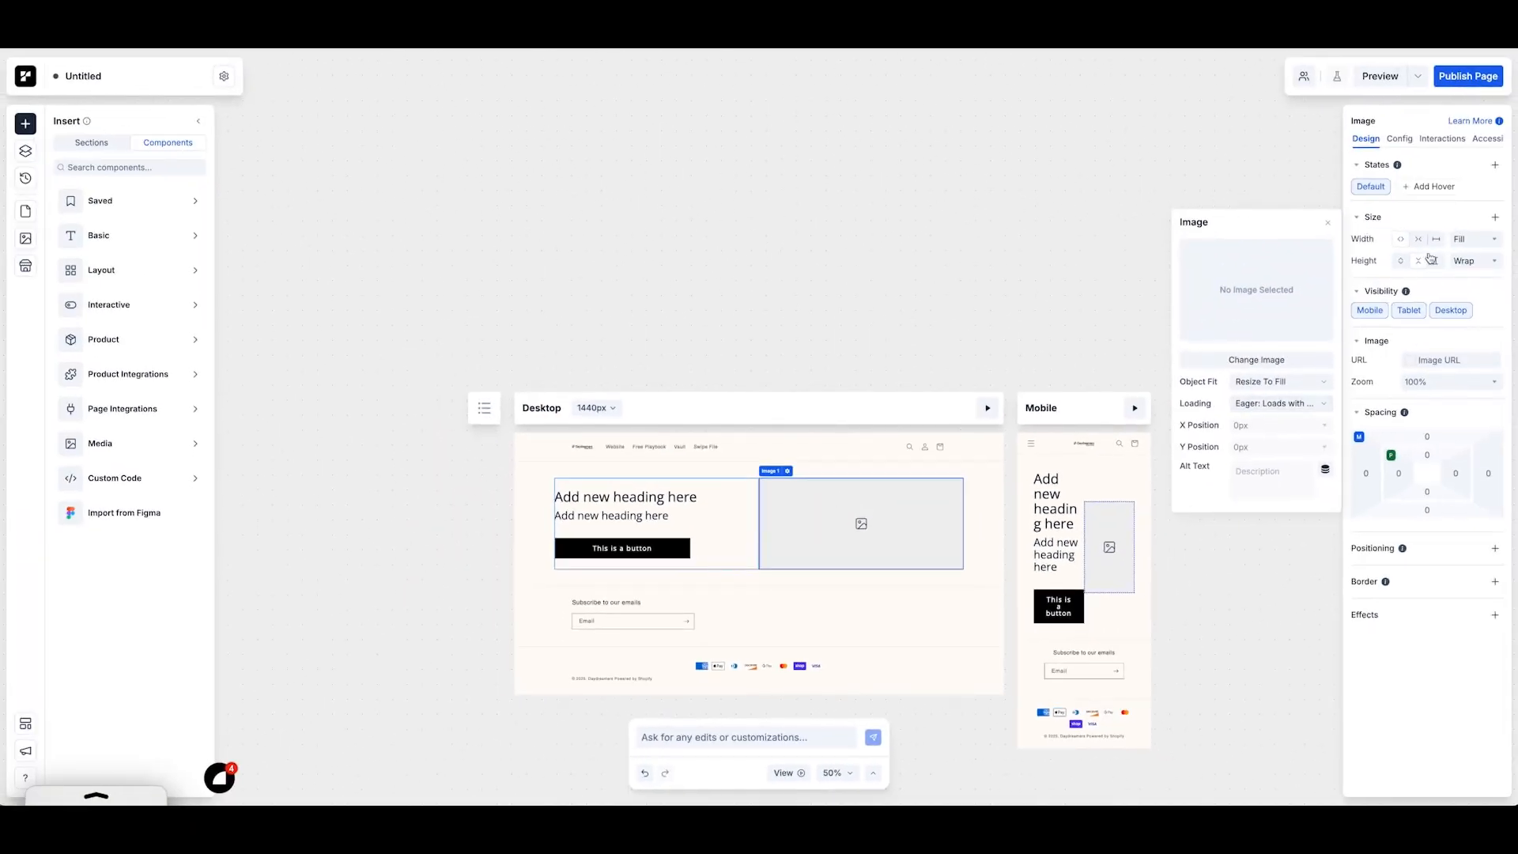
click(1420, 239)
click(1397, 241)
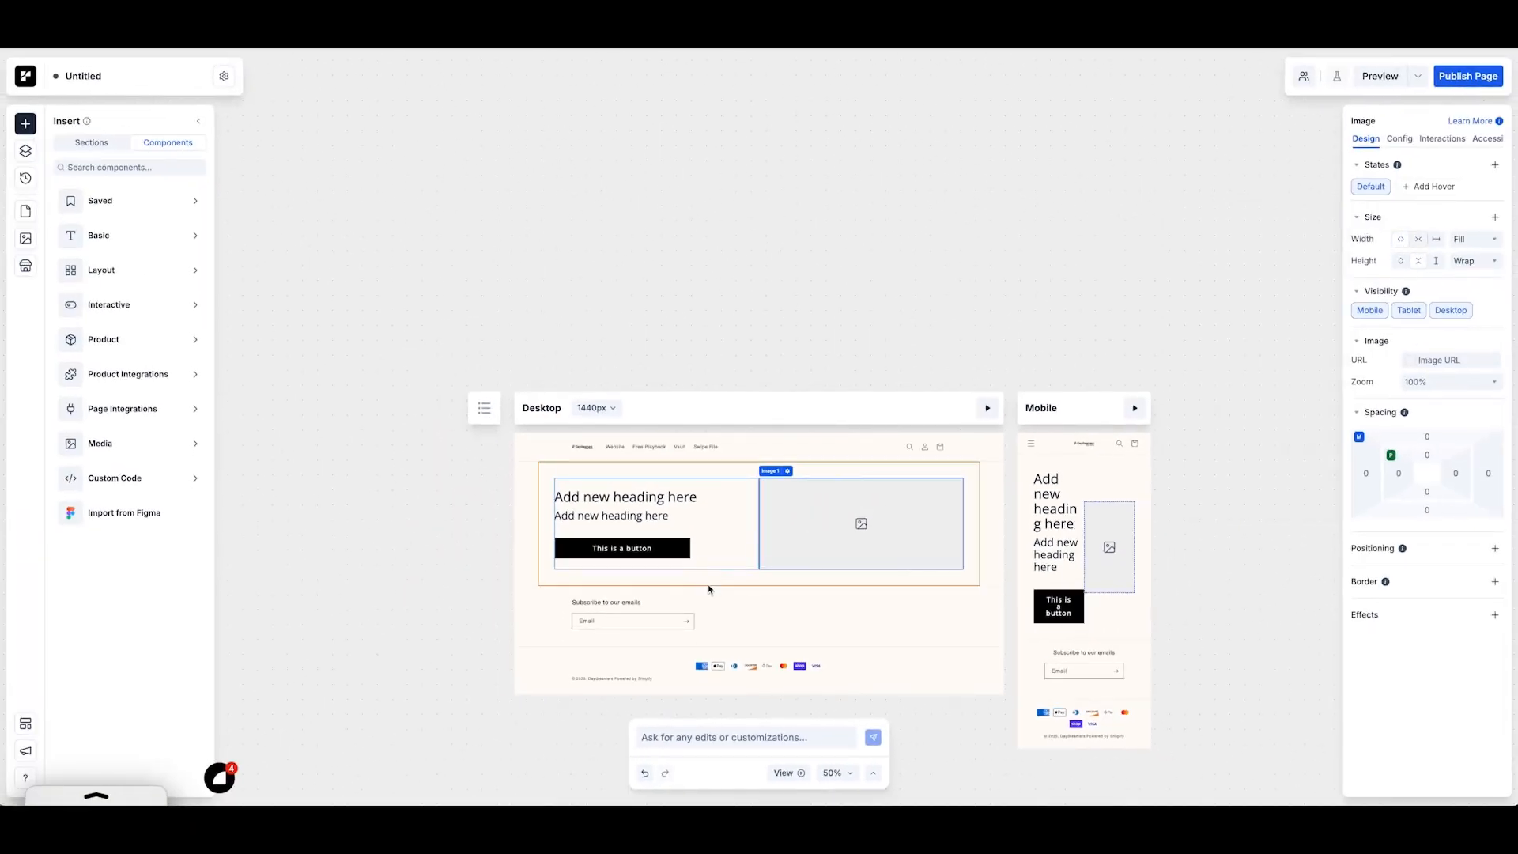
Step: Set the column gap of the two-column container to 3rem
click(724, 541)
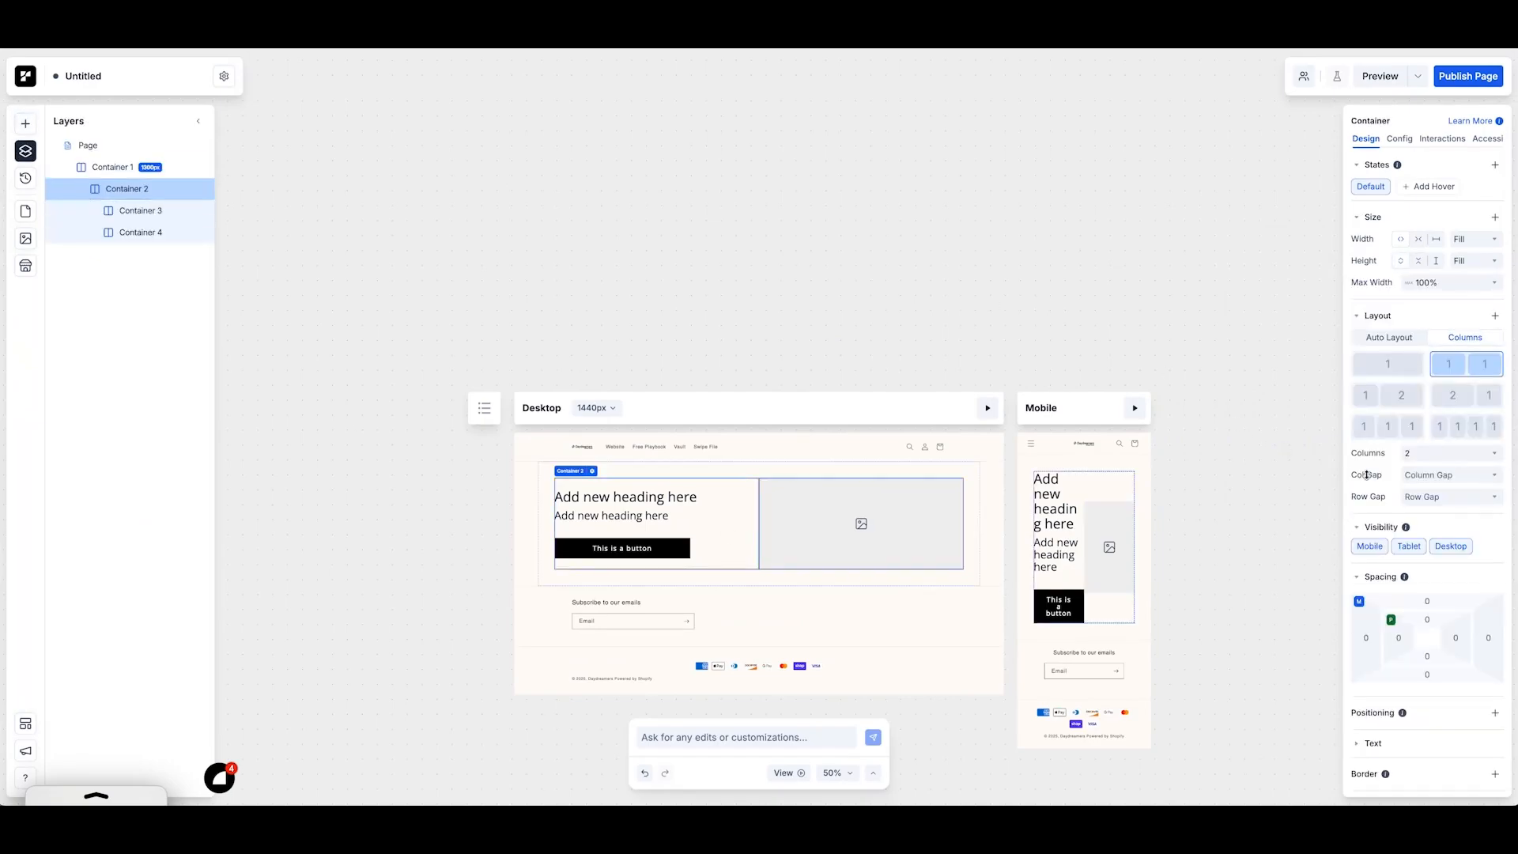
text(2rem)
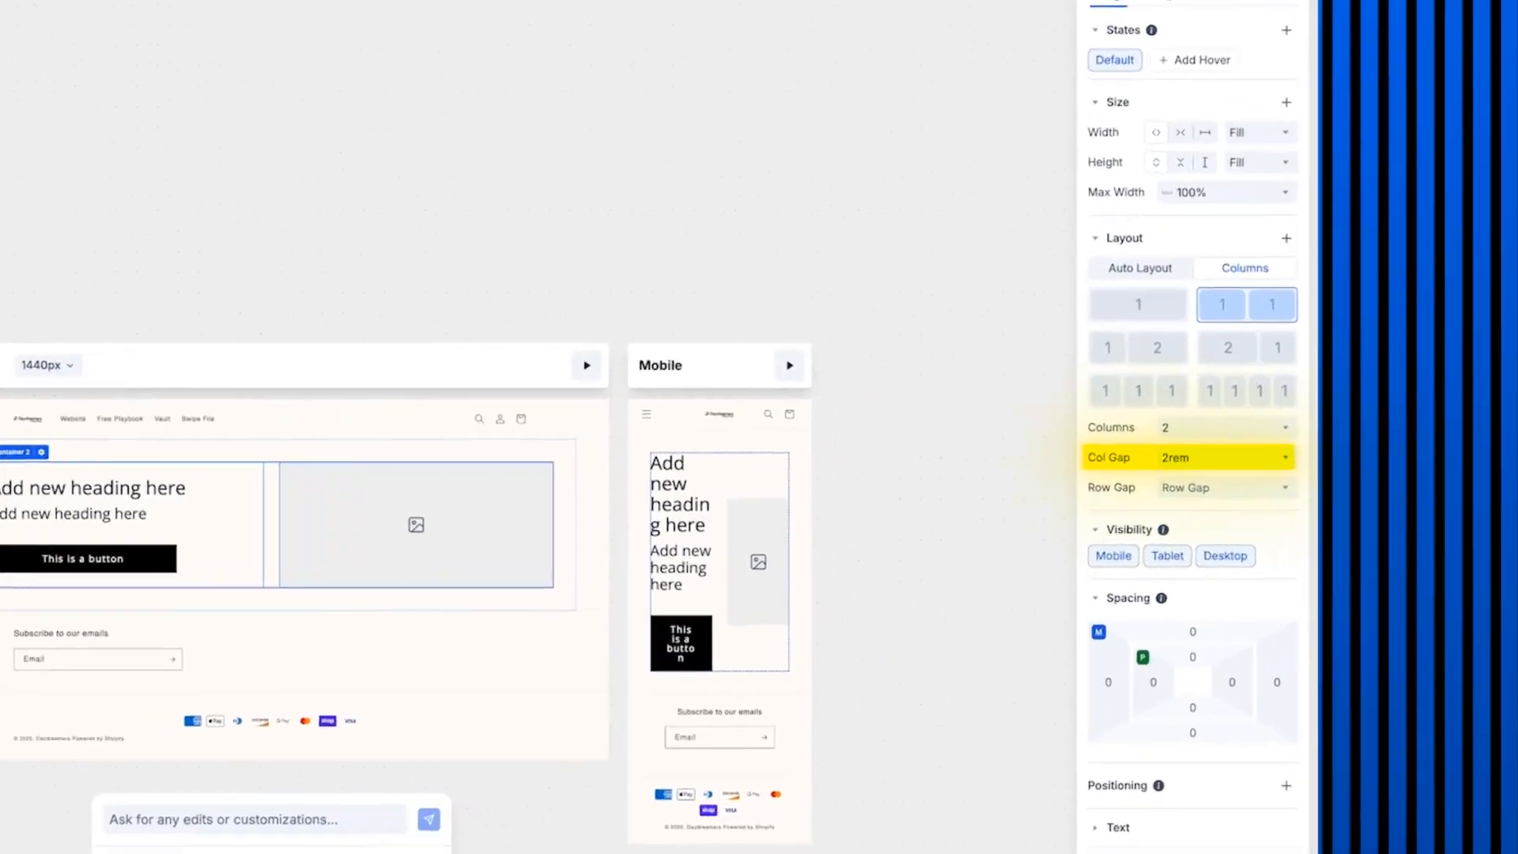
text(m)
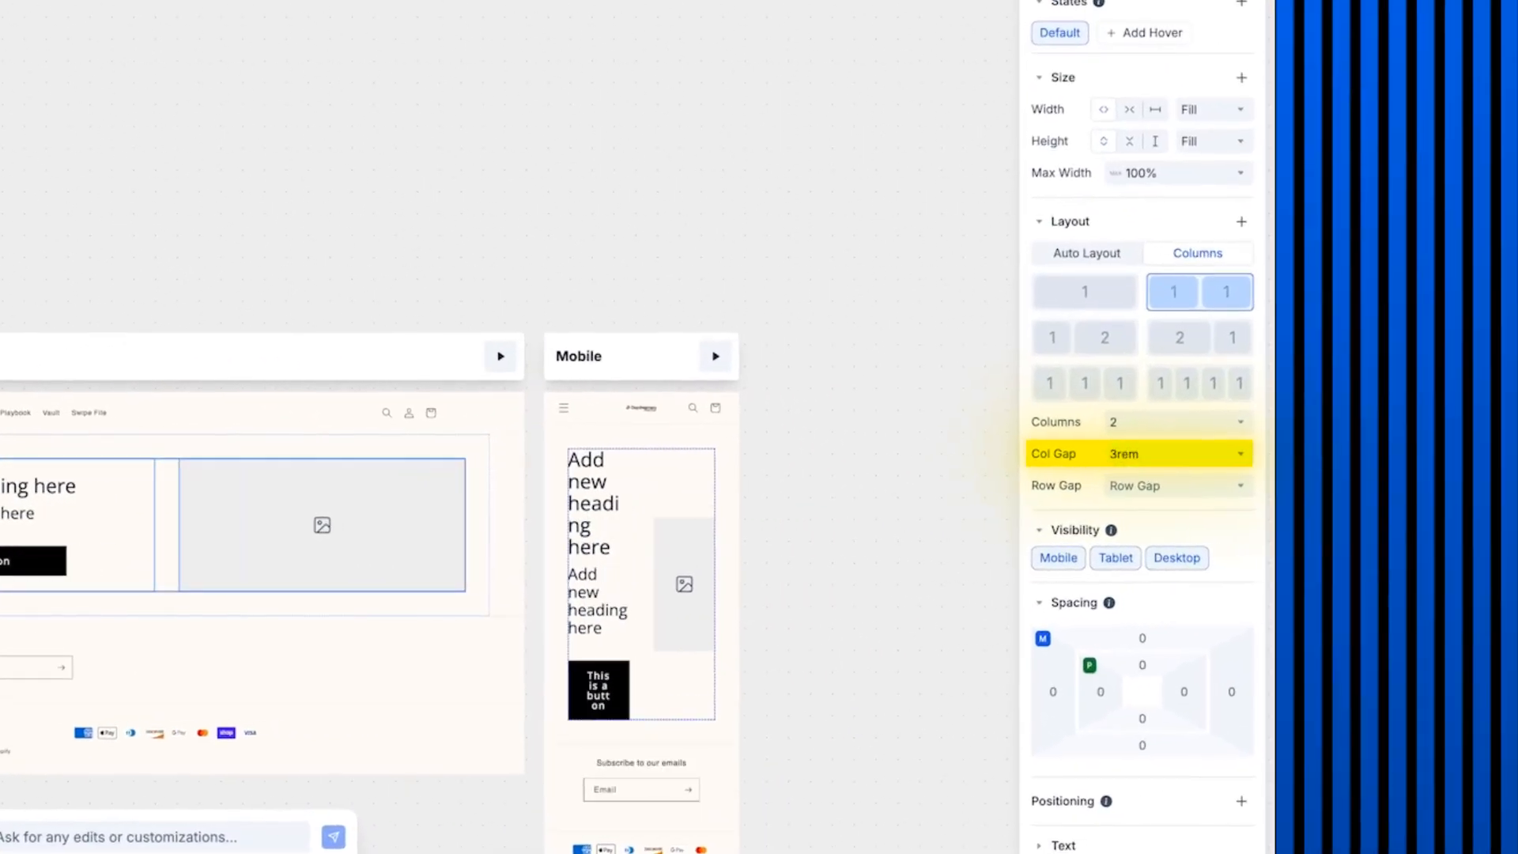
Step: Switch the smaller heading's tag to Heading 1 and back to Heading 2
click(220, 522)
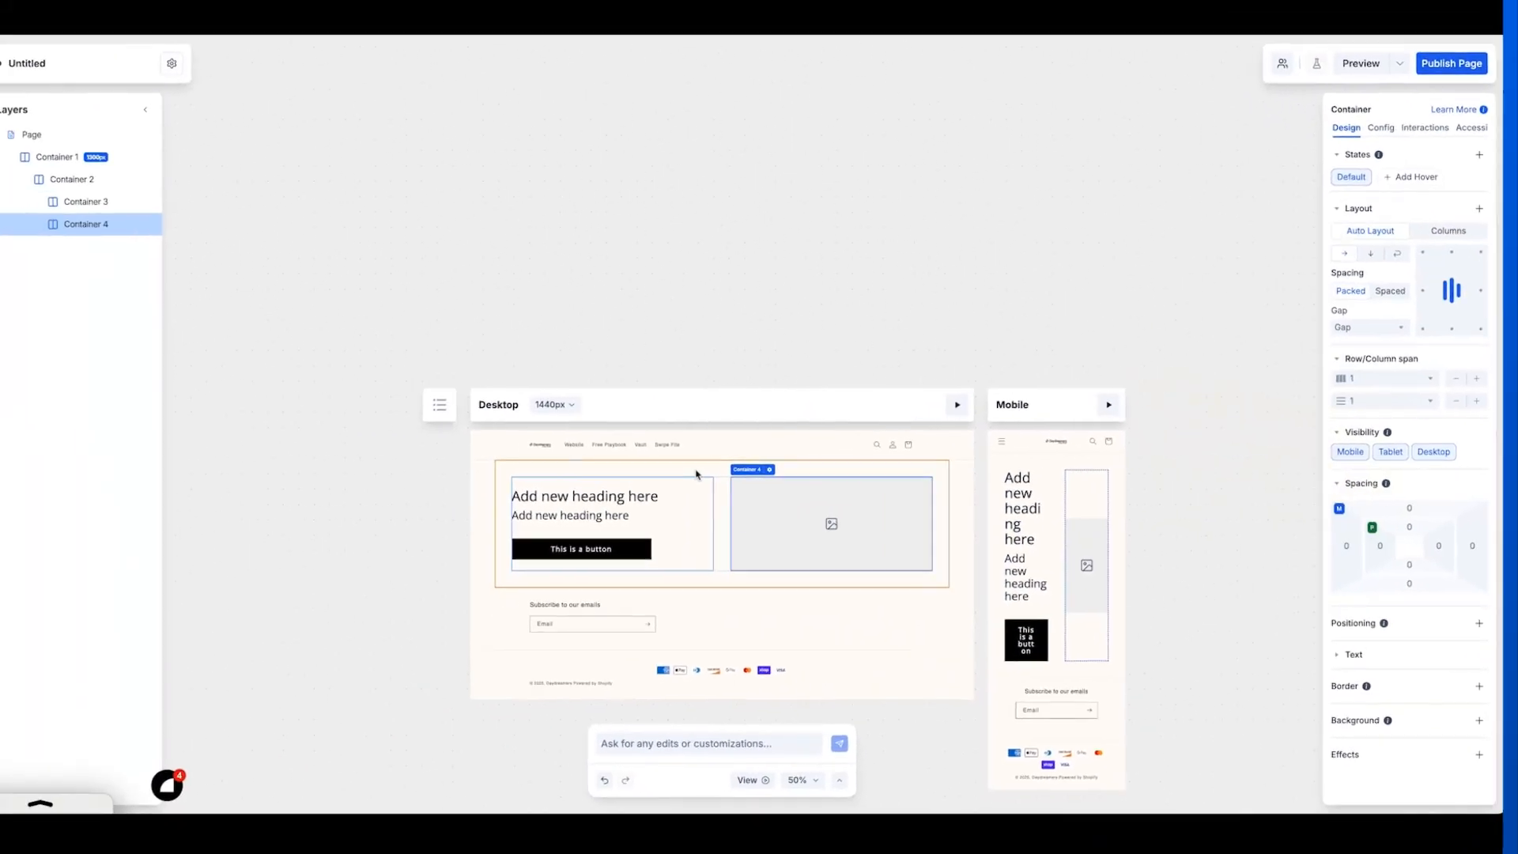
double_click(597, 496)
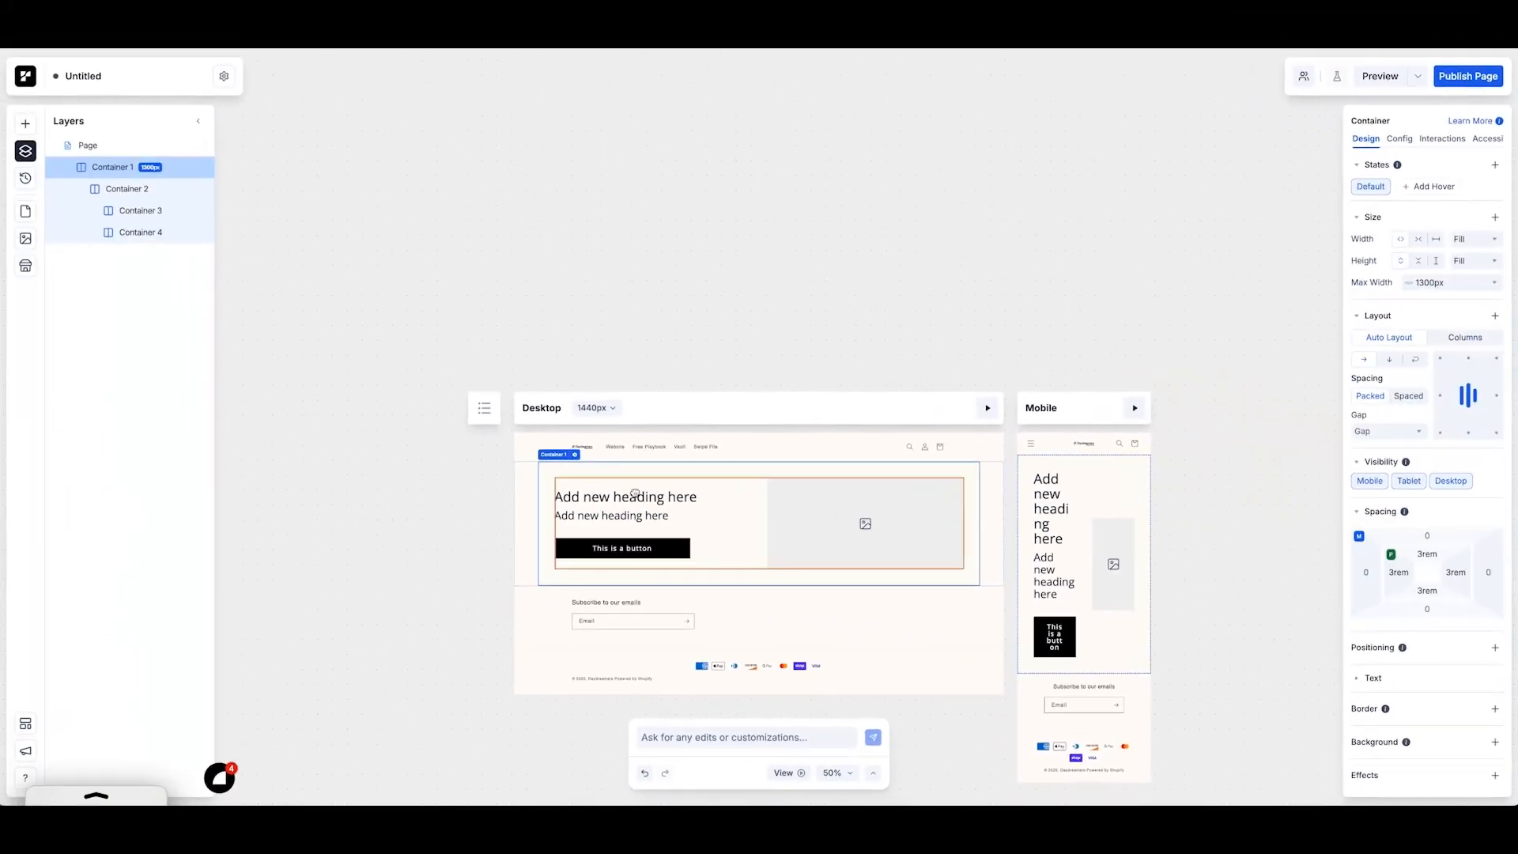
double_click(597, 497)
double_click(597, 497)
double_click(597, 496)
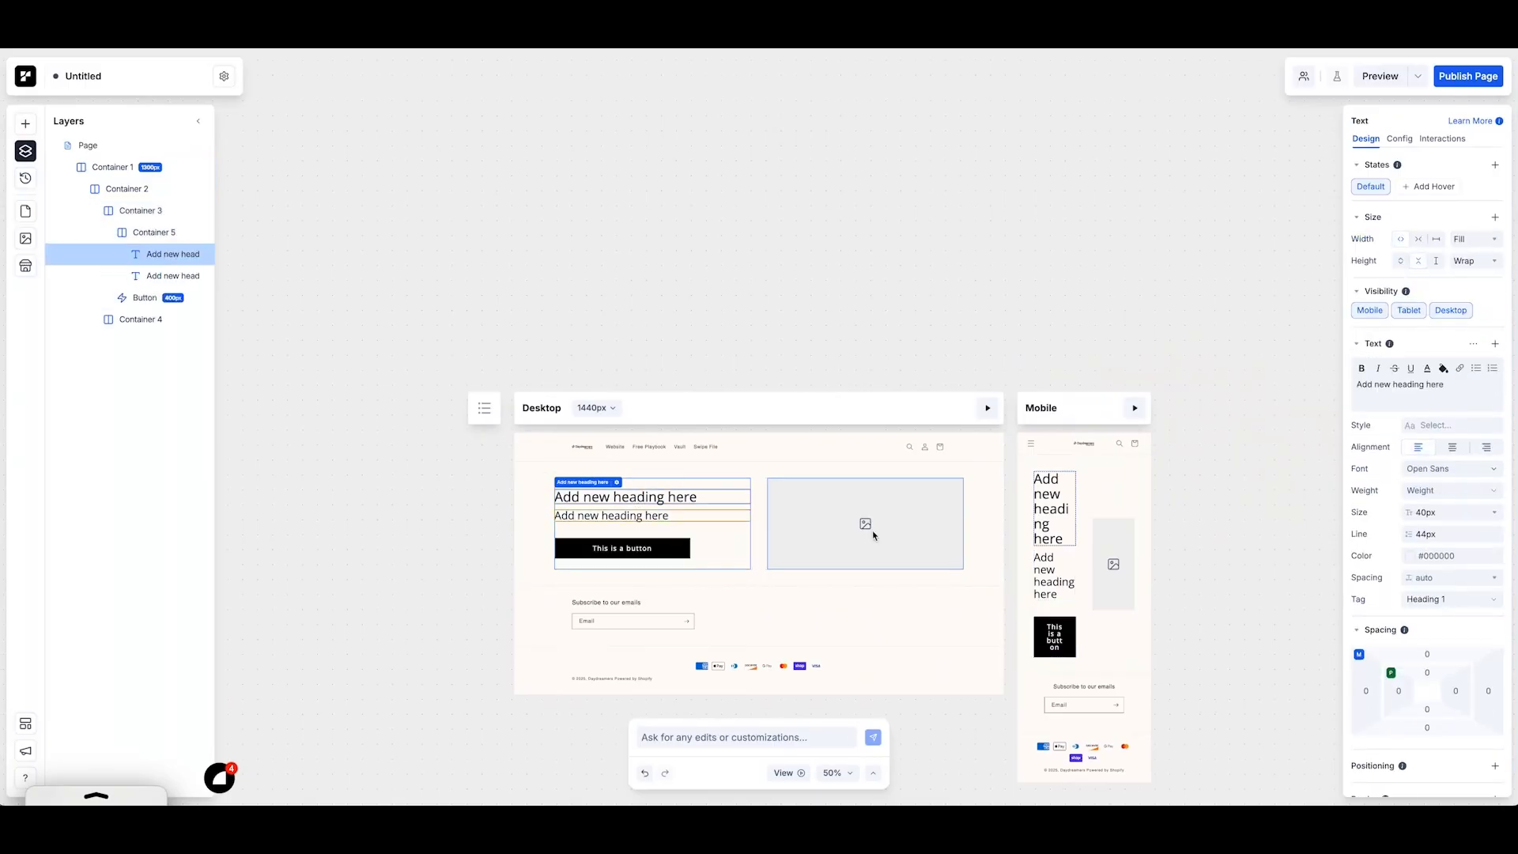
click(597, 512)
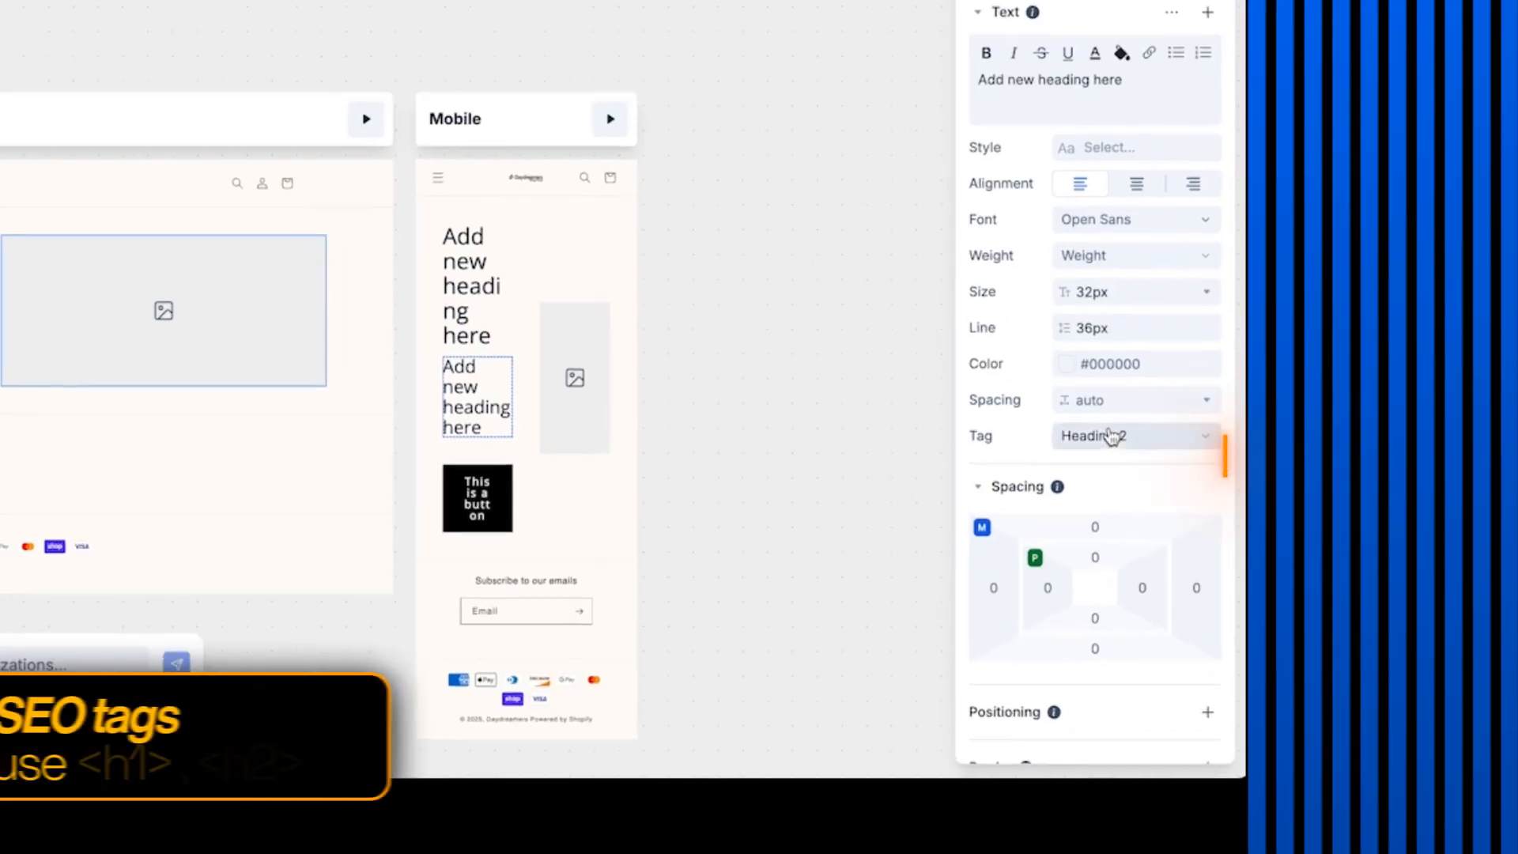
click(1440, 599)
click(1441, 663)
click(1107, 511)
click(1101, 439)
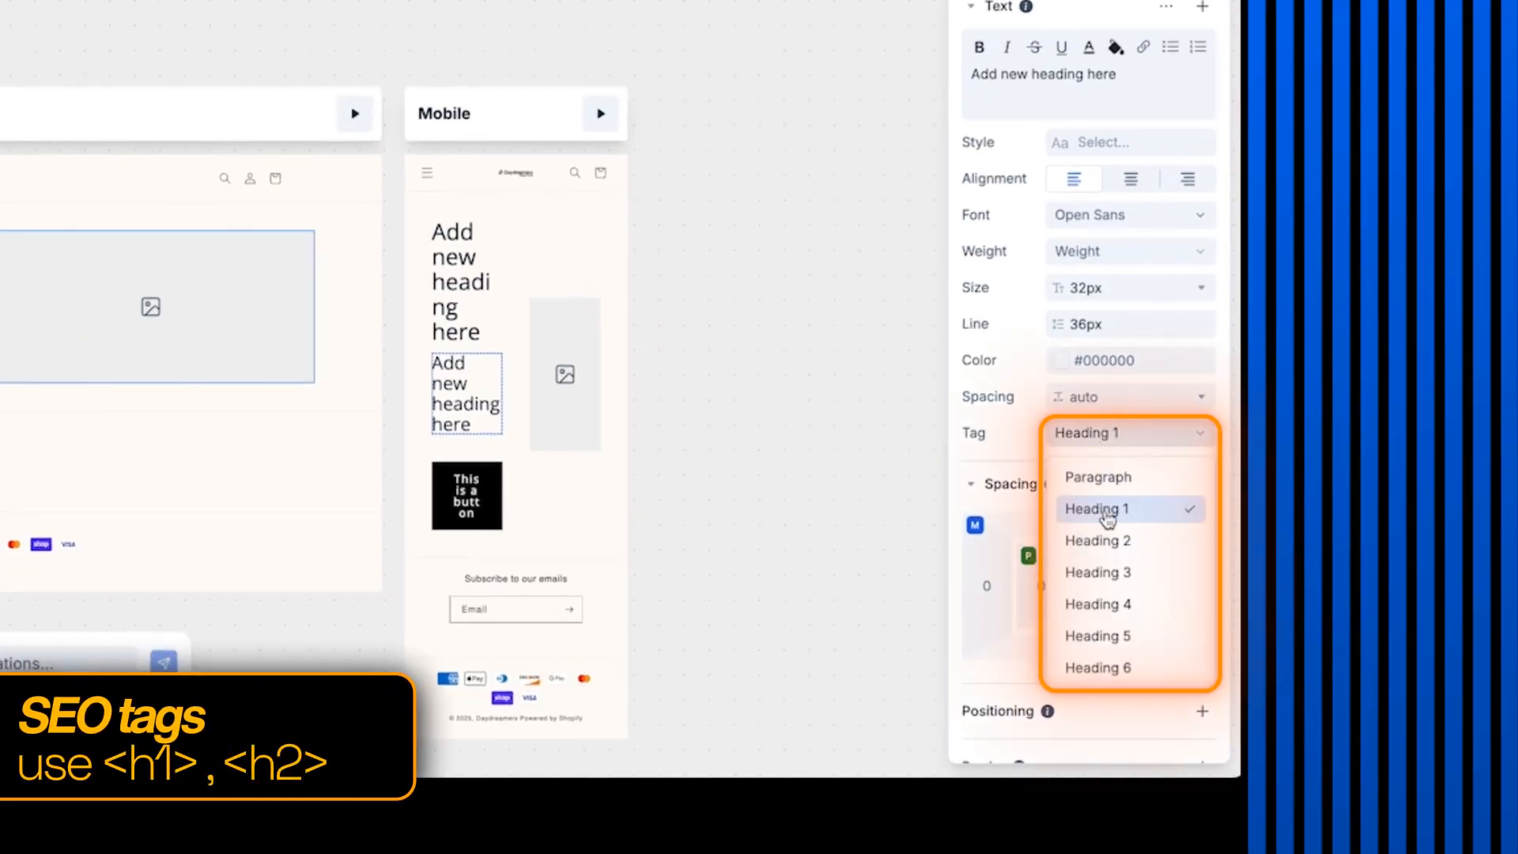
click(1105, 541)
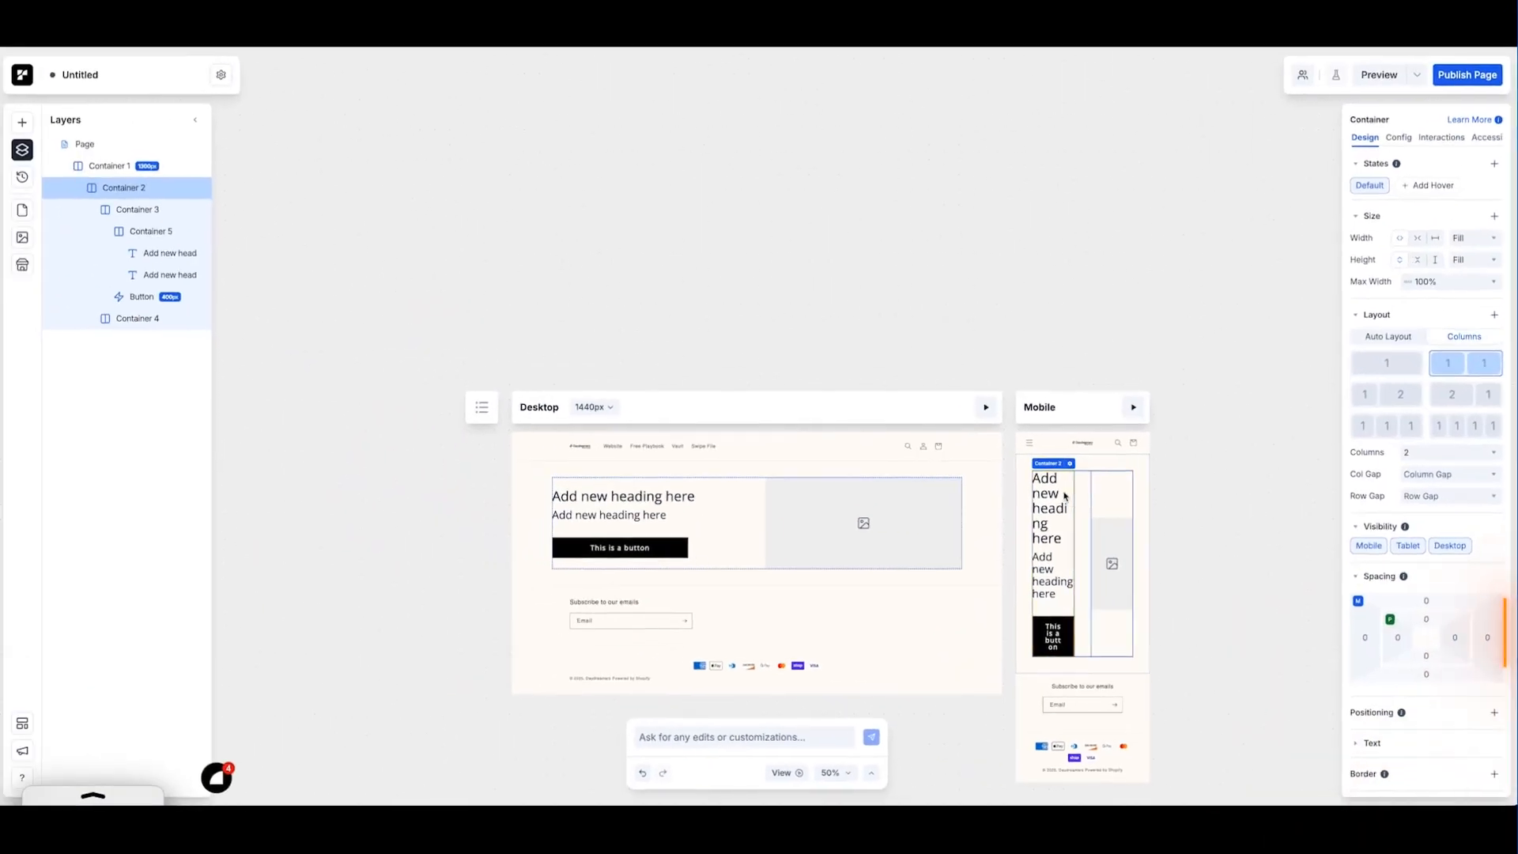
Step: Change the two-column container in the mobile view to Auto Layout with vertical direction
click(1389, 345)
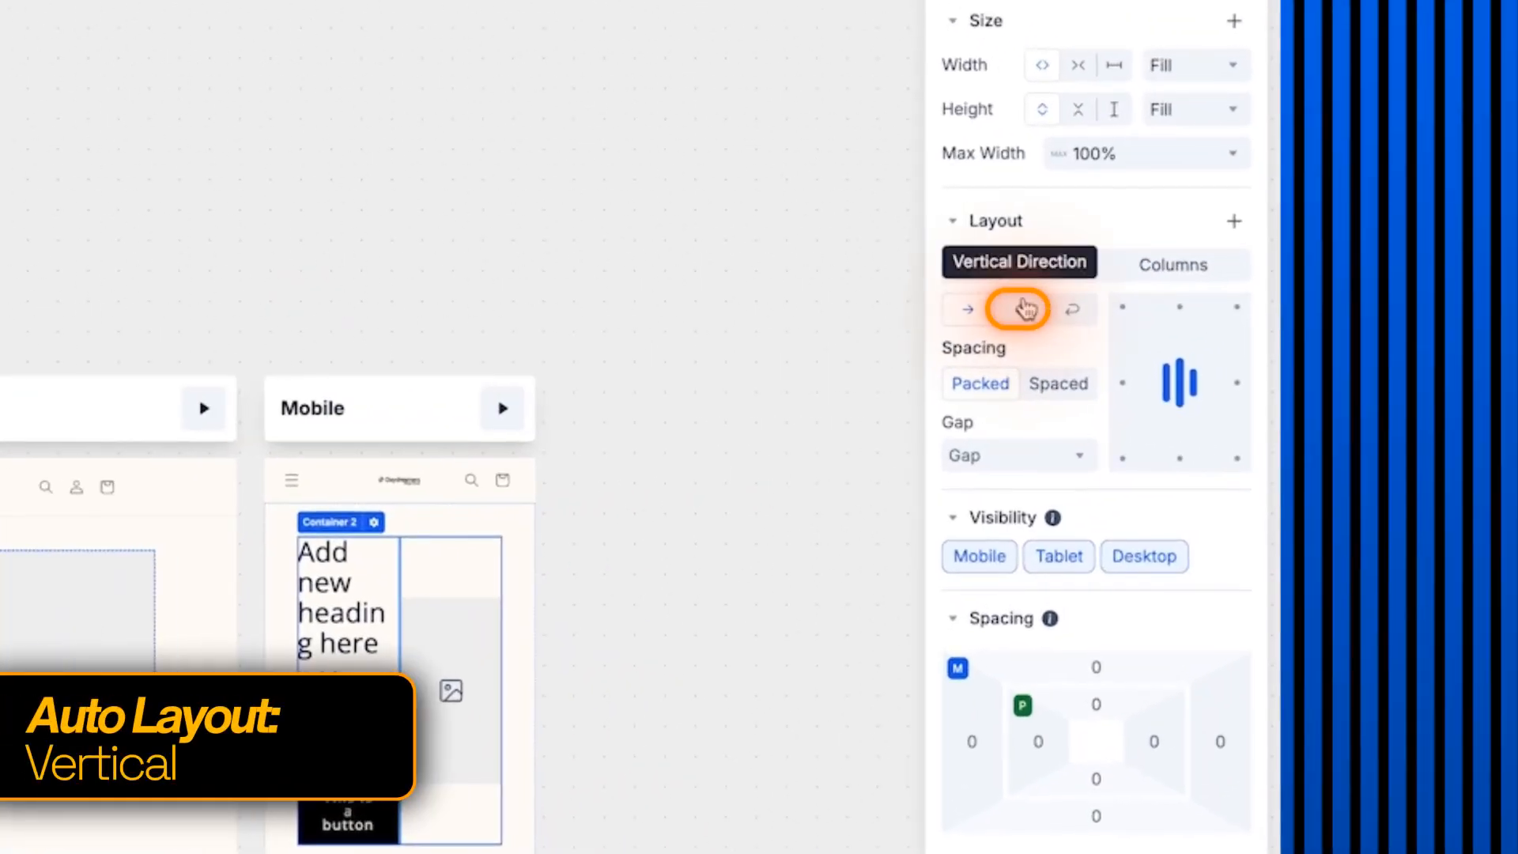
click(1392, 359)
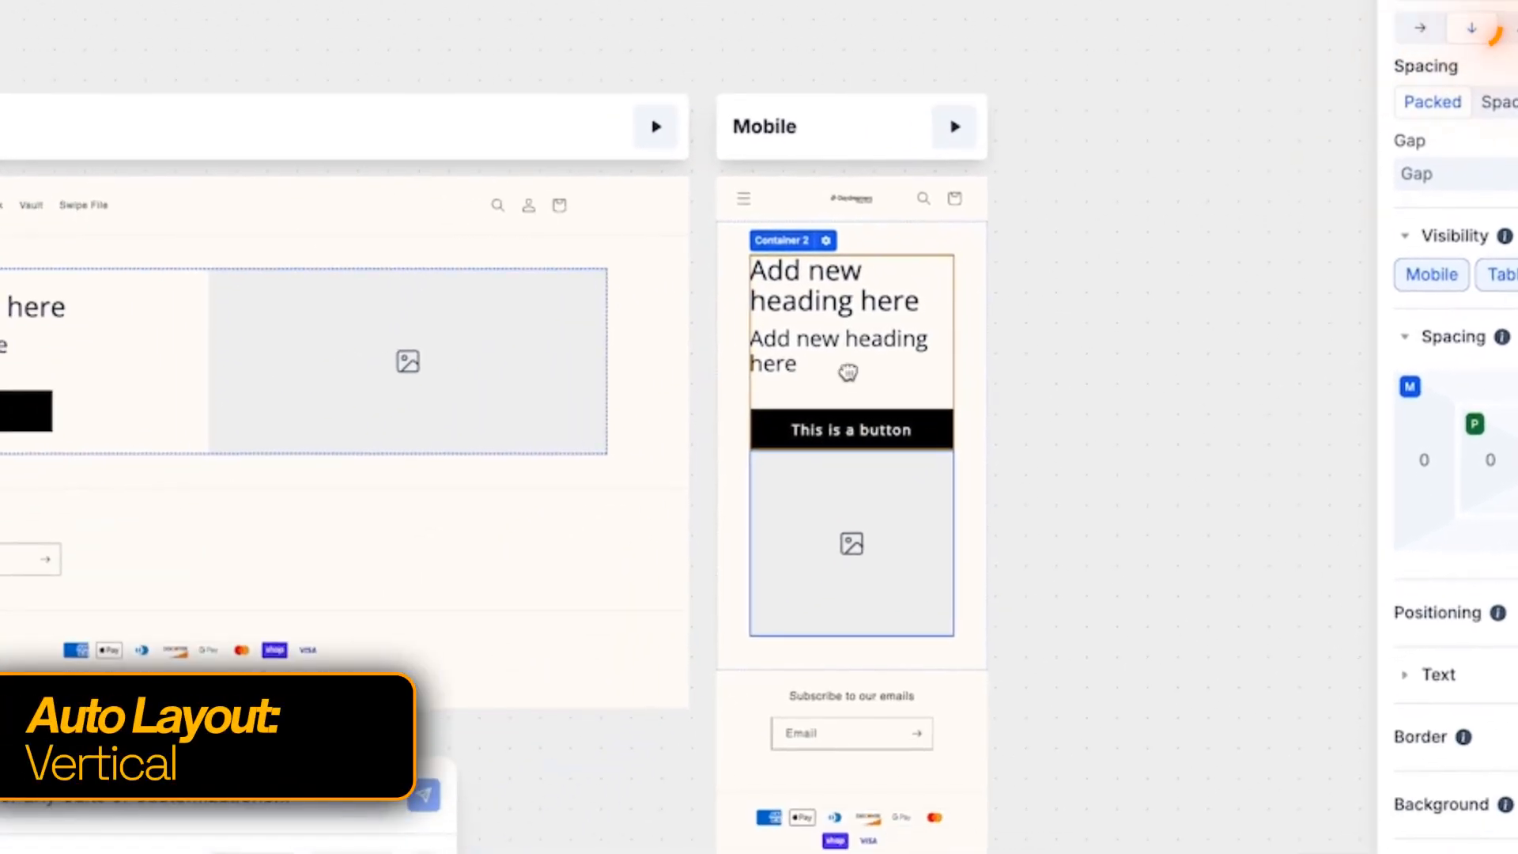
click(394, 656)
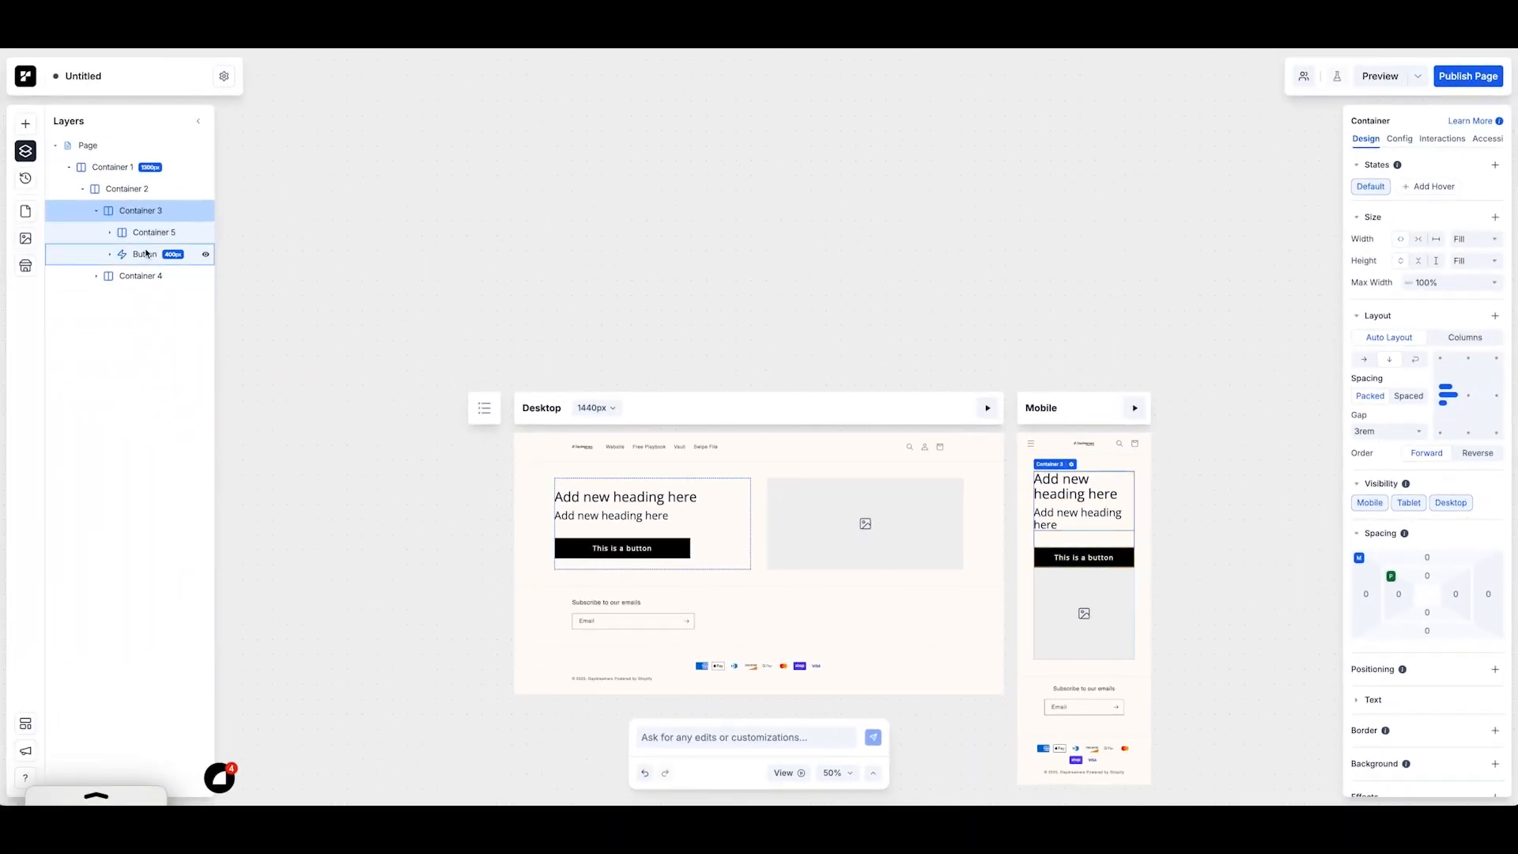
Step: Set the gap of the vertically stacked two-column container in the mobile view to 3rem
click(119, 193)
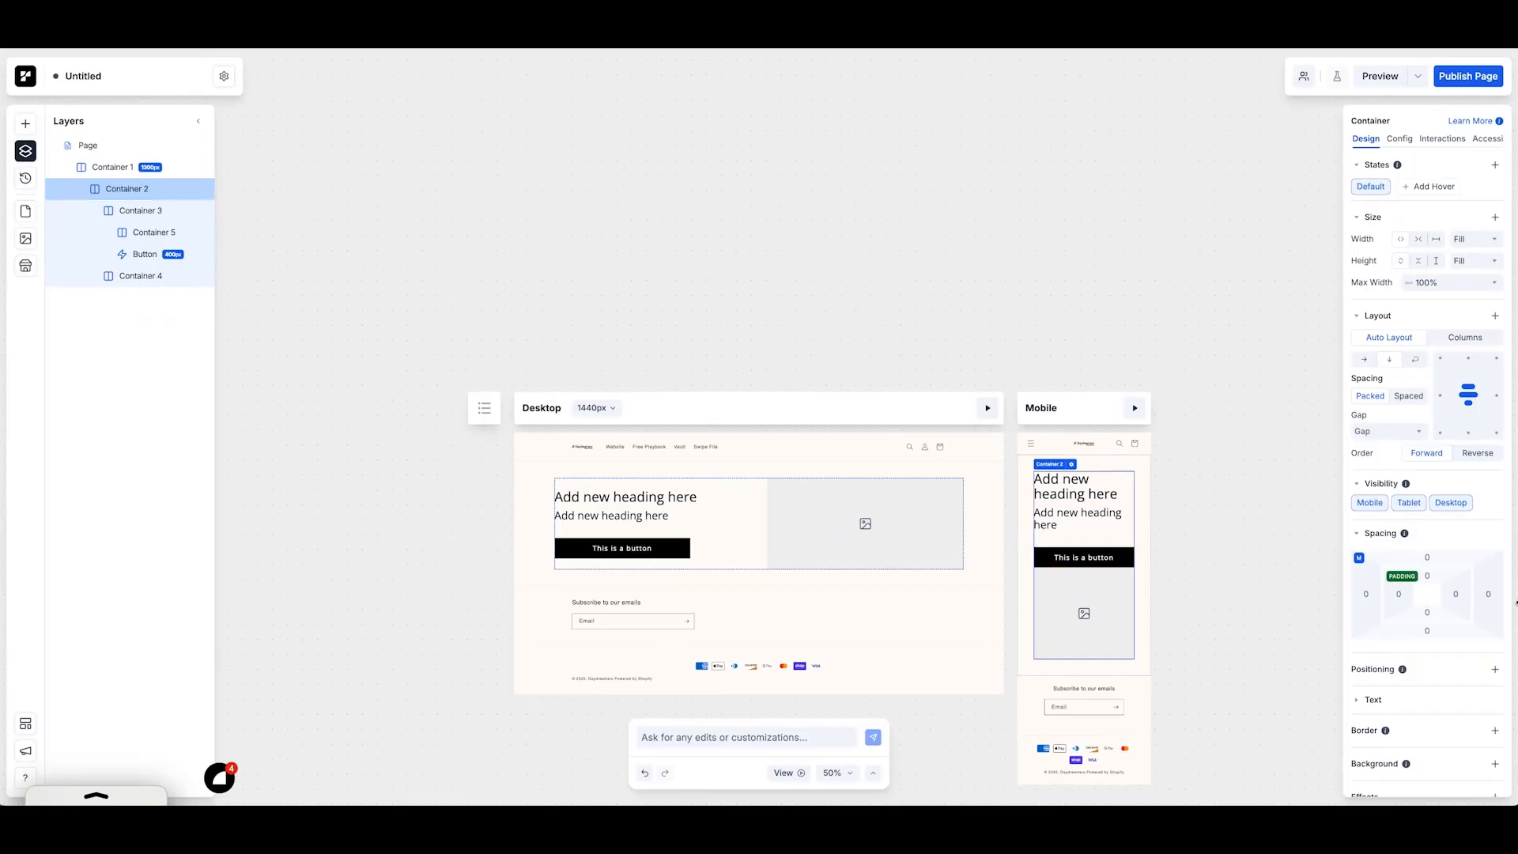
click(1396, 430)
text(3rem)
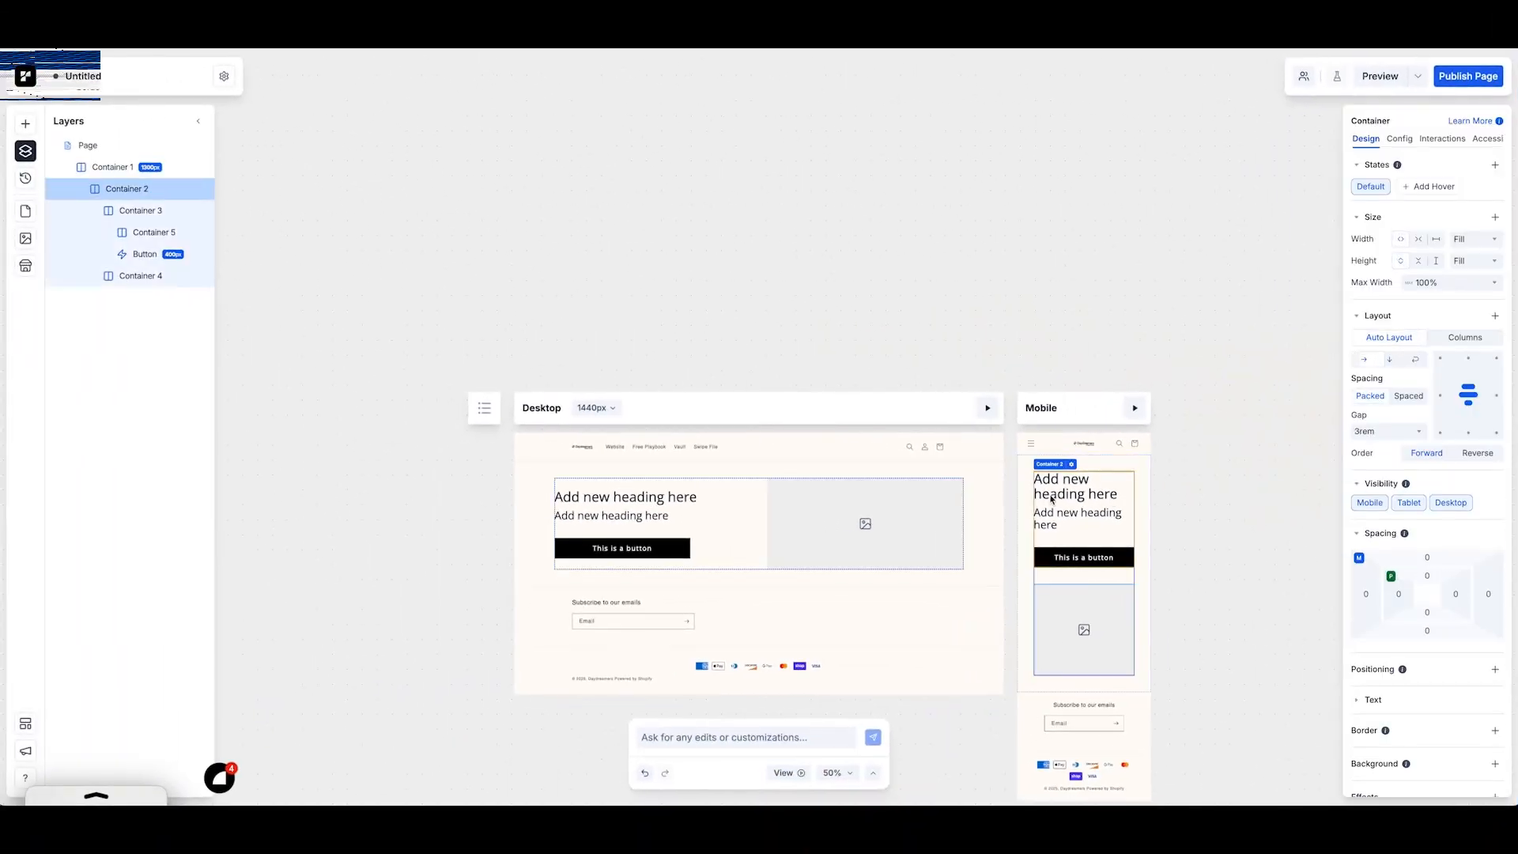
Step: Examine the section's containers and their layout in the mobile and desktop views
click(1102, 544)
click(1102, 610)
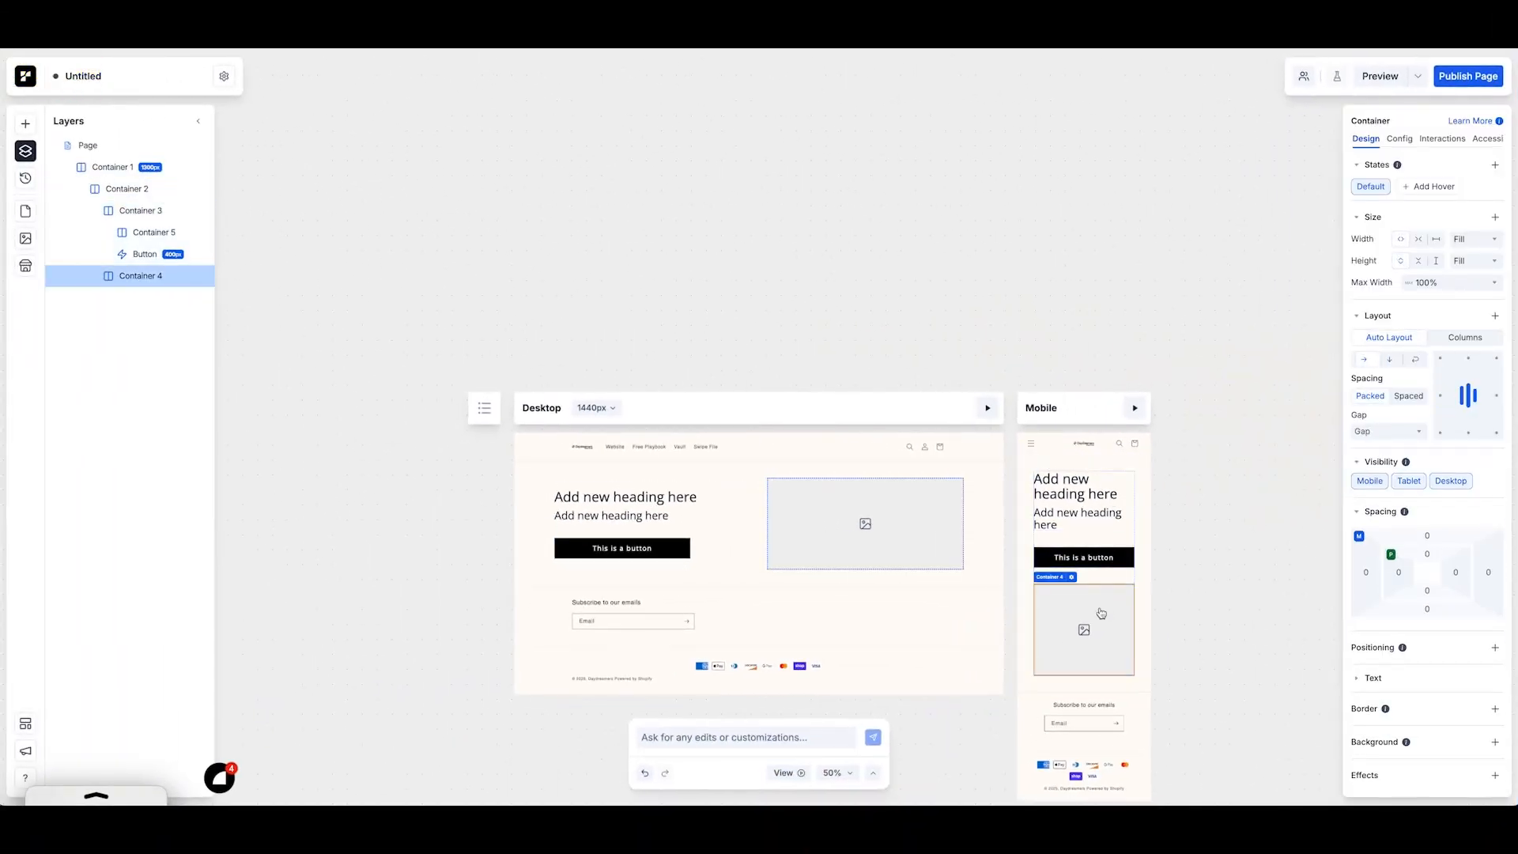
click(1237, 473)
click(1128, 503)
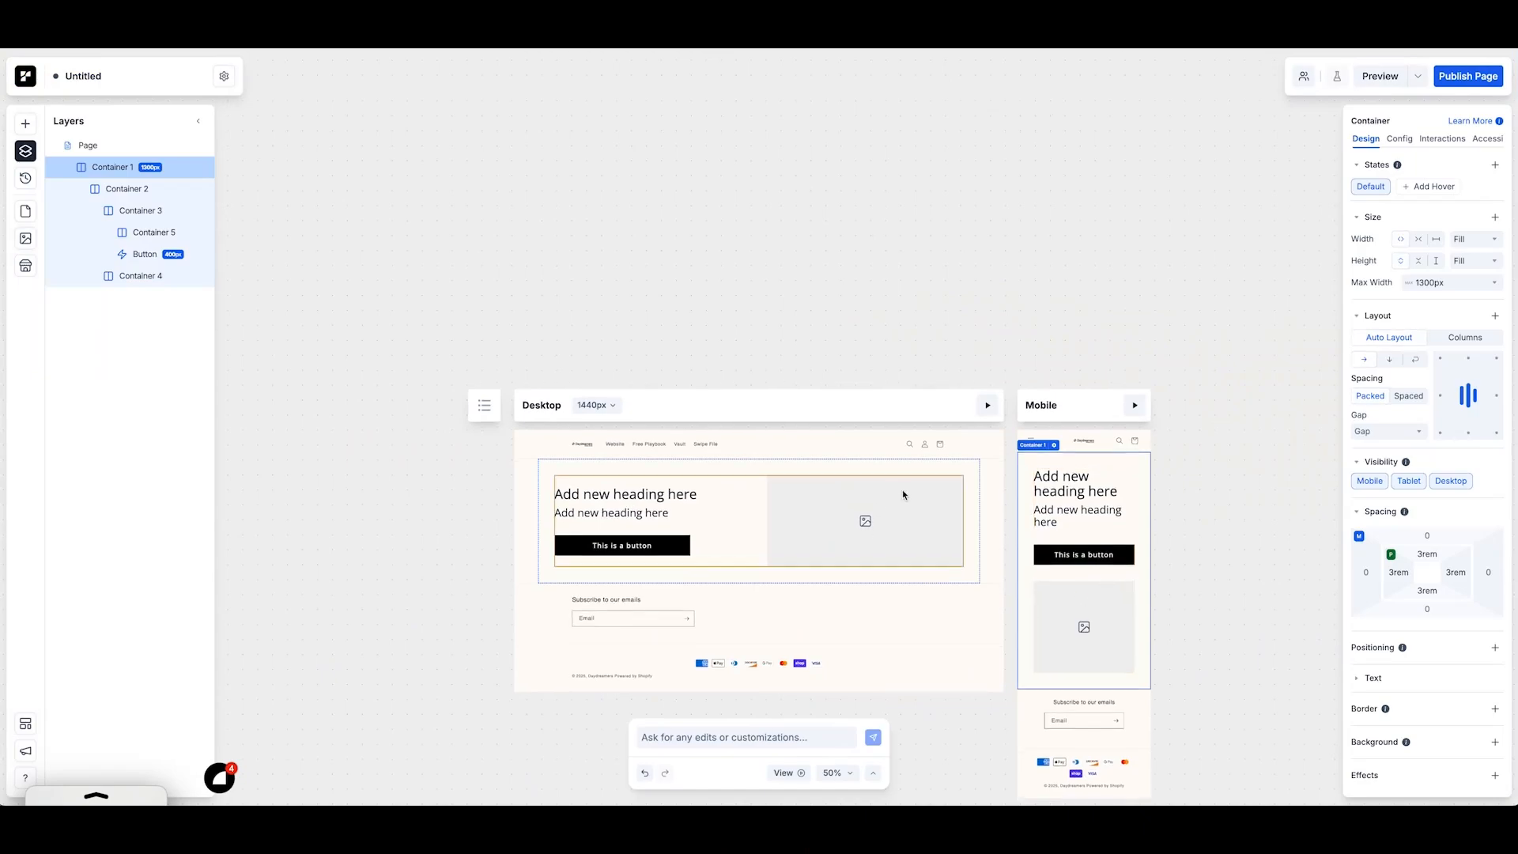
scroll(933, 554, down, 1)
click(773, 510)
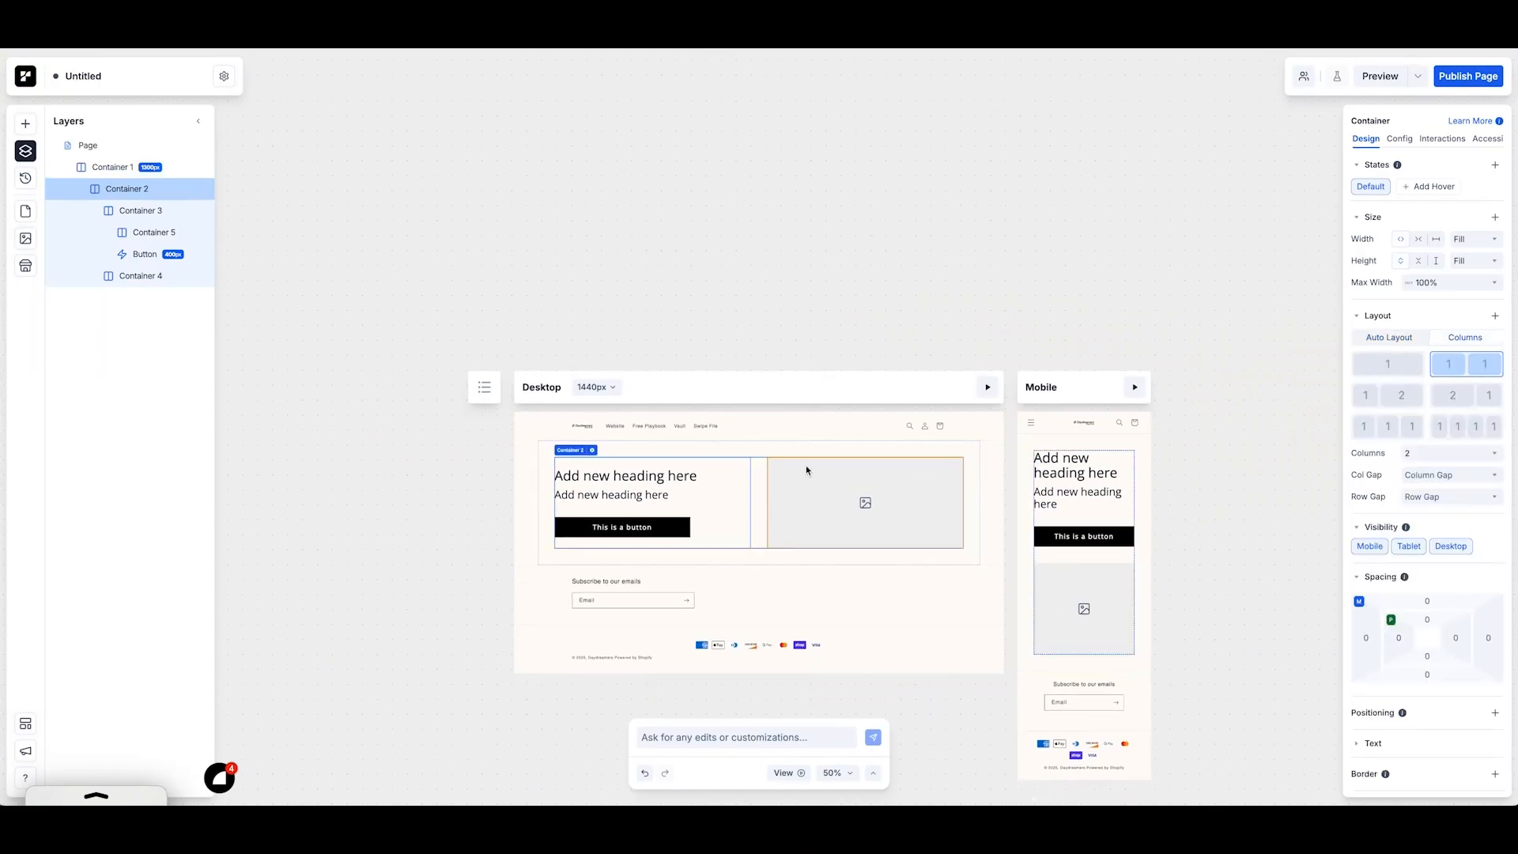
scroll(522, 281, down, 3)
click(522, 281)
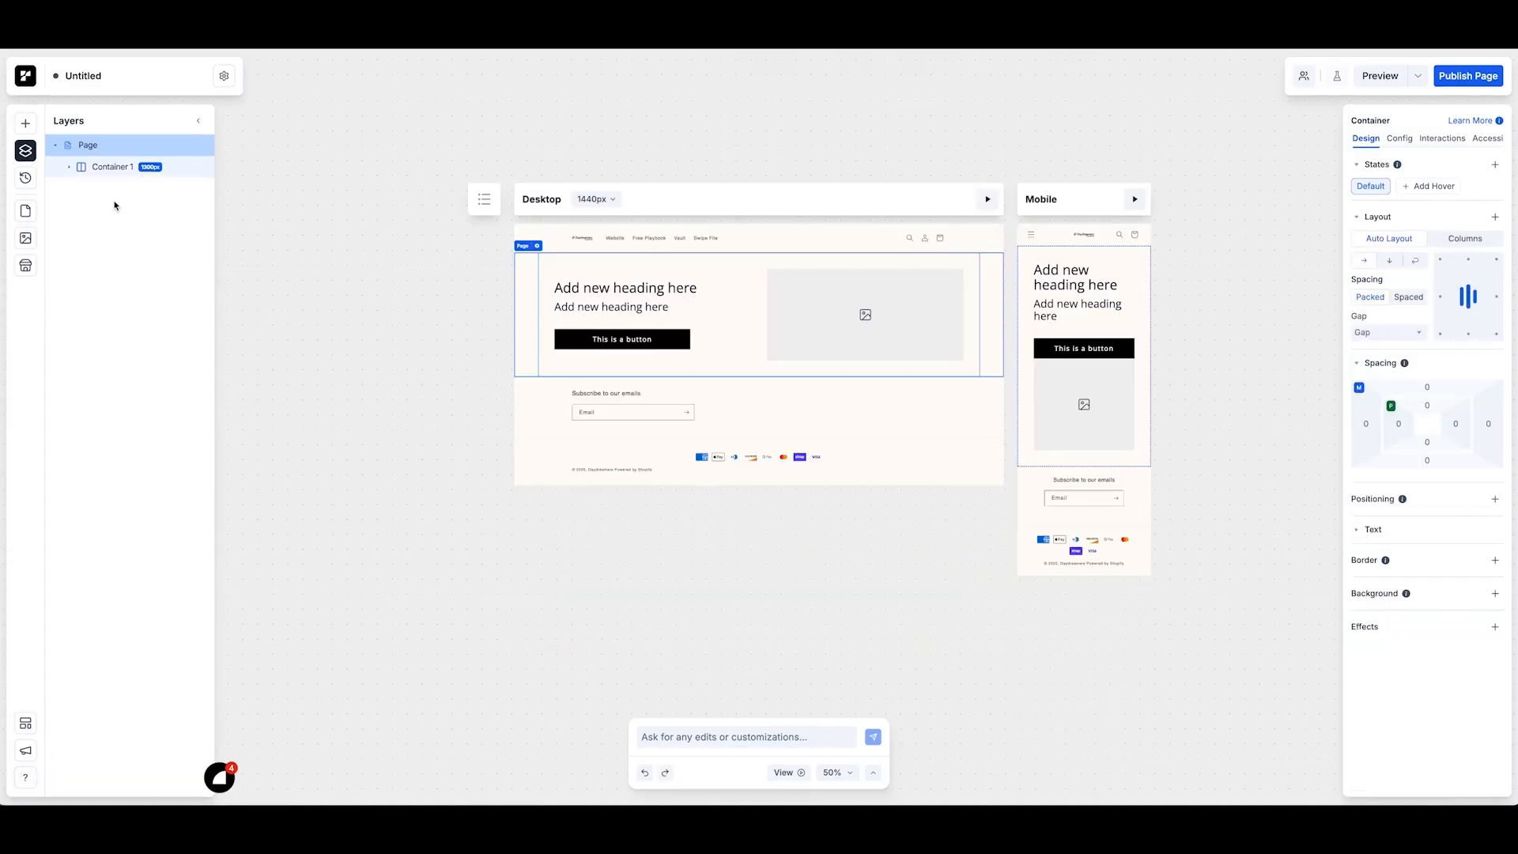
Step: Duplicate the whole section container and set the page's layout direction to vertical
click(109, 167)
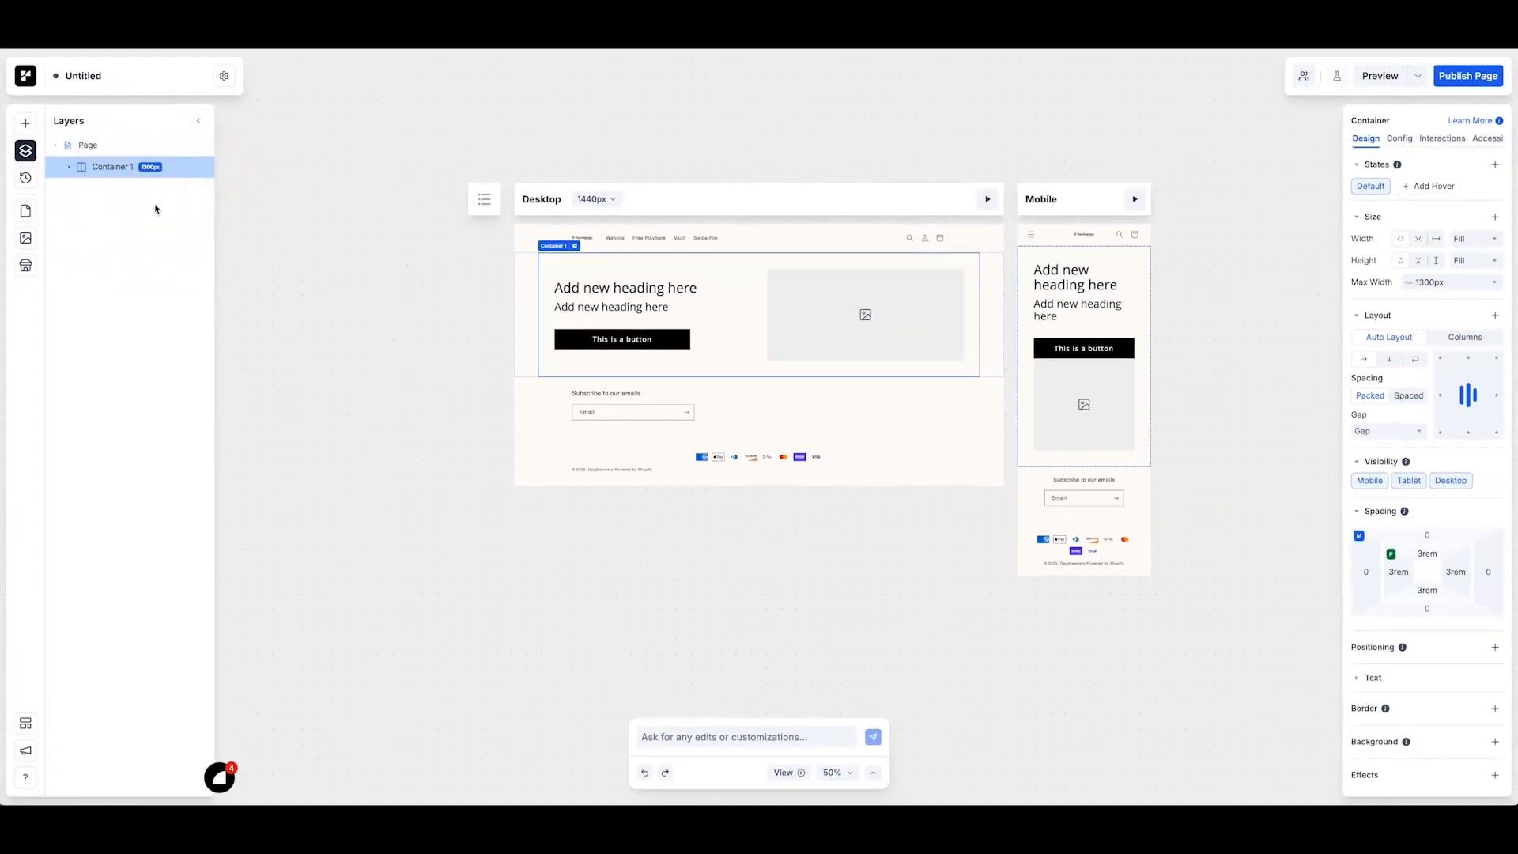
key(ctrl+d)
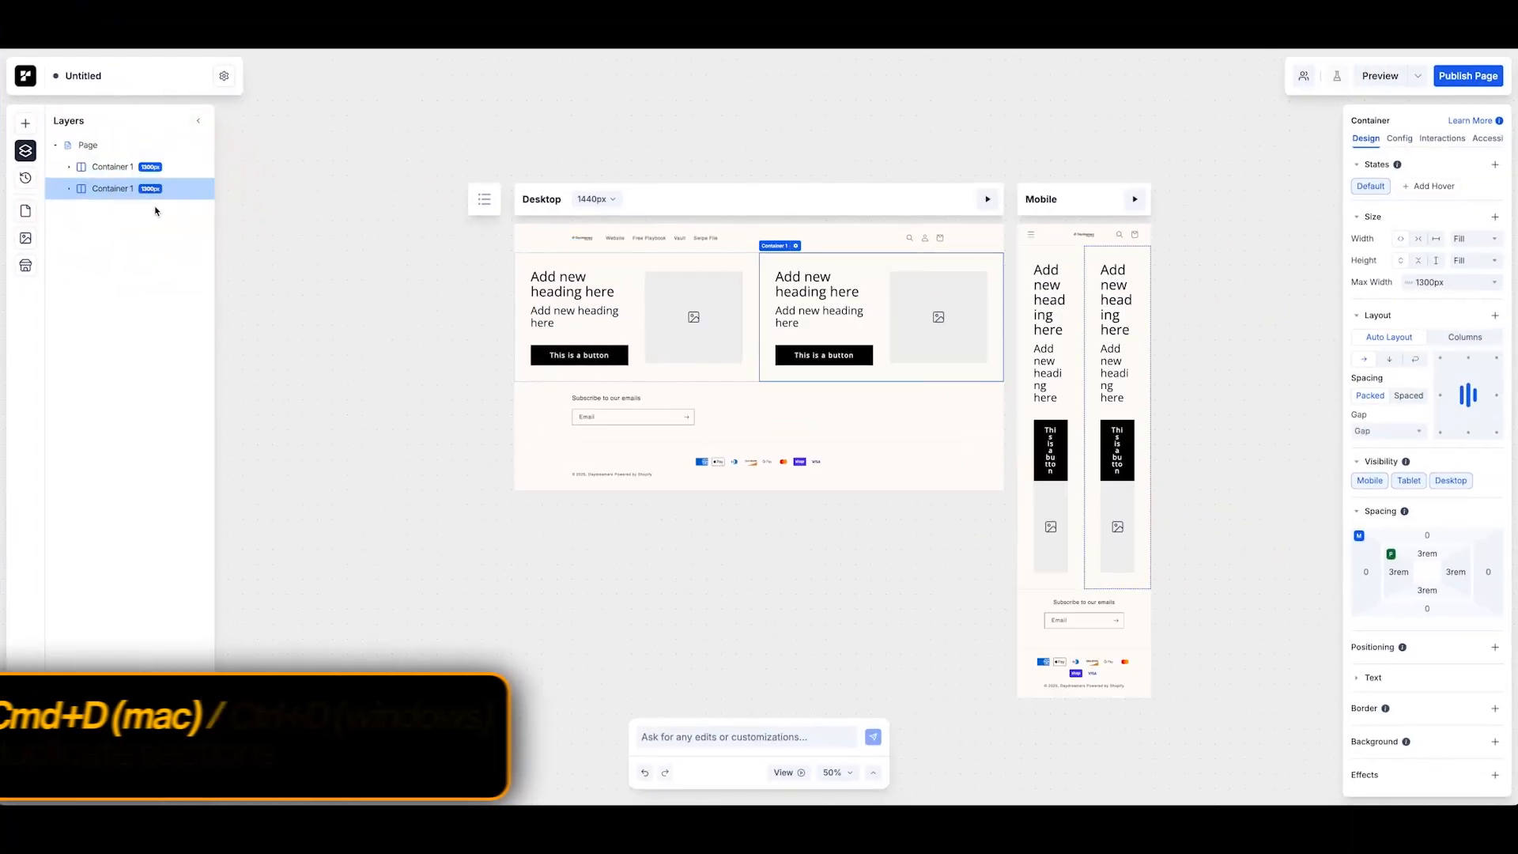
click(103, 146)
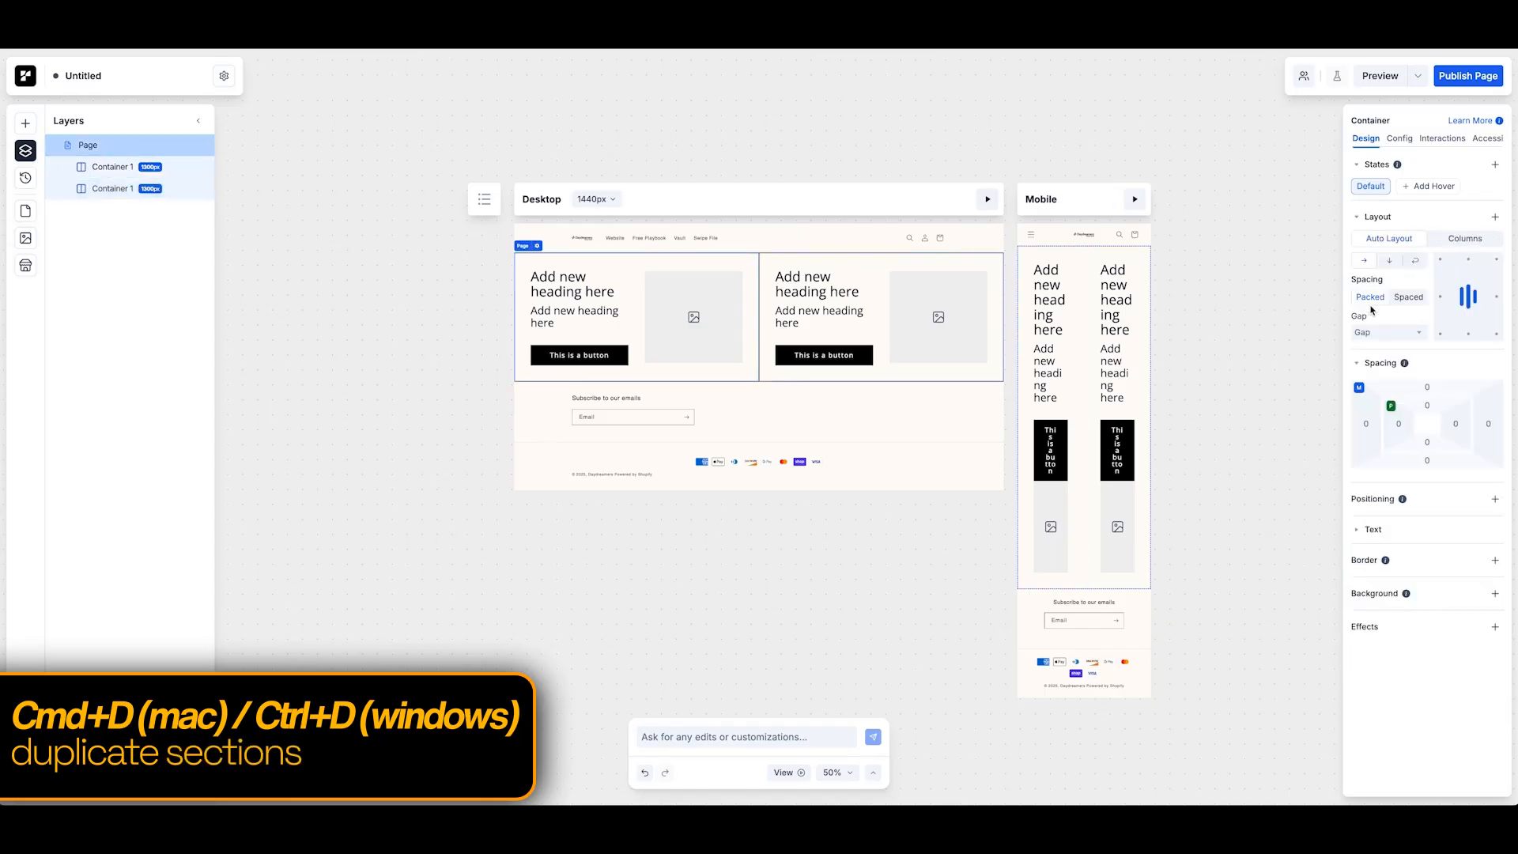
click(1390, 261)
Step: Duplicate the first section and delete the copy, twice in a row
click(92, 169)
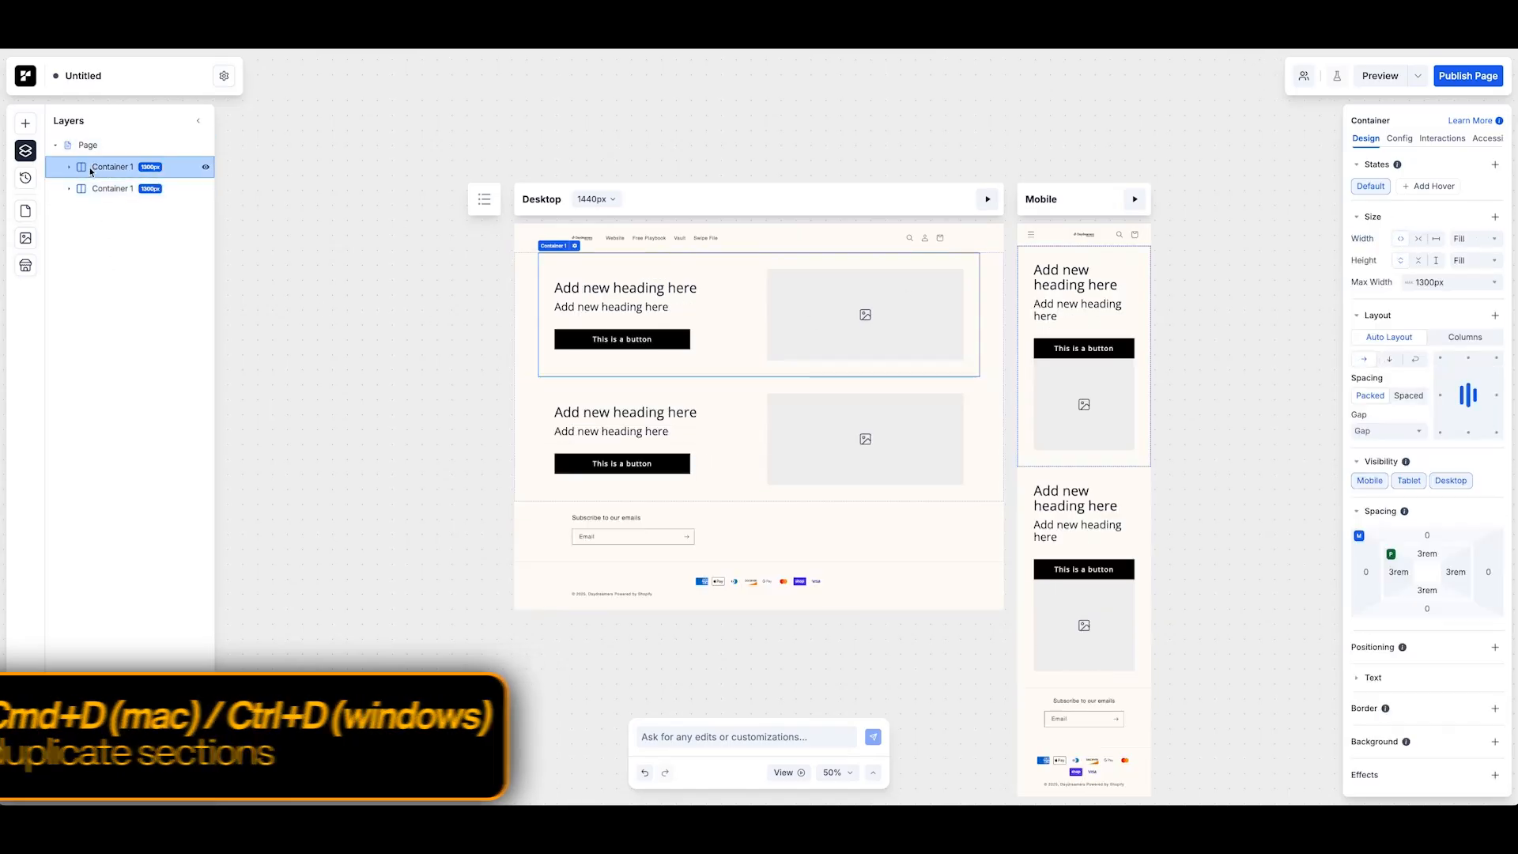
key(ctrl+d)
key(Delete)
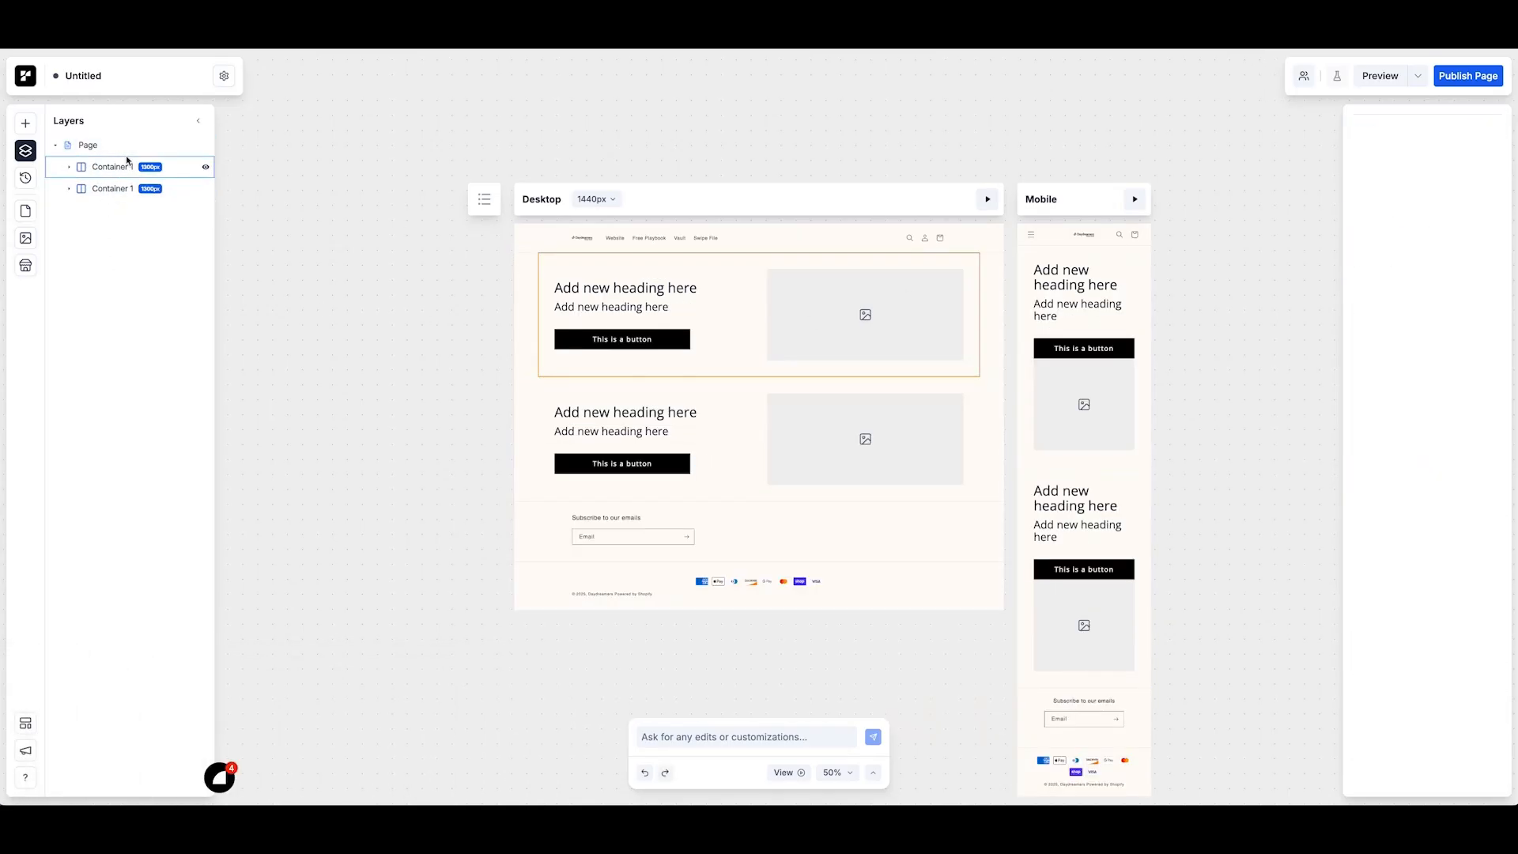
click(124, 167)
key(ctrl+d)
key(Delete)
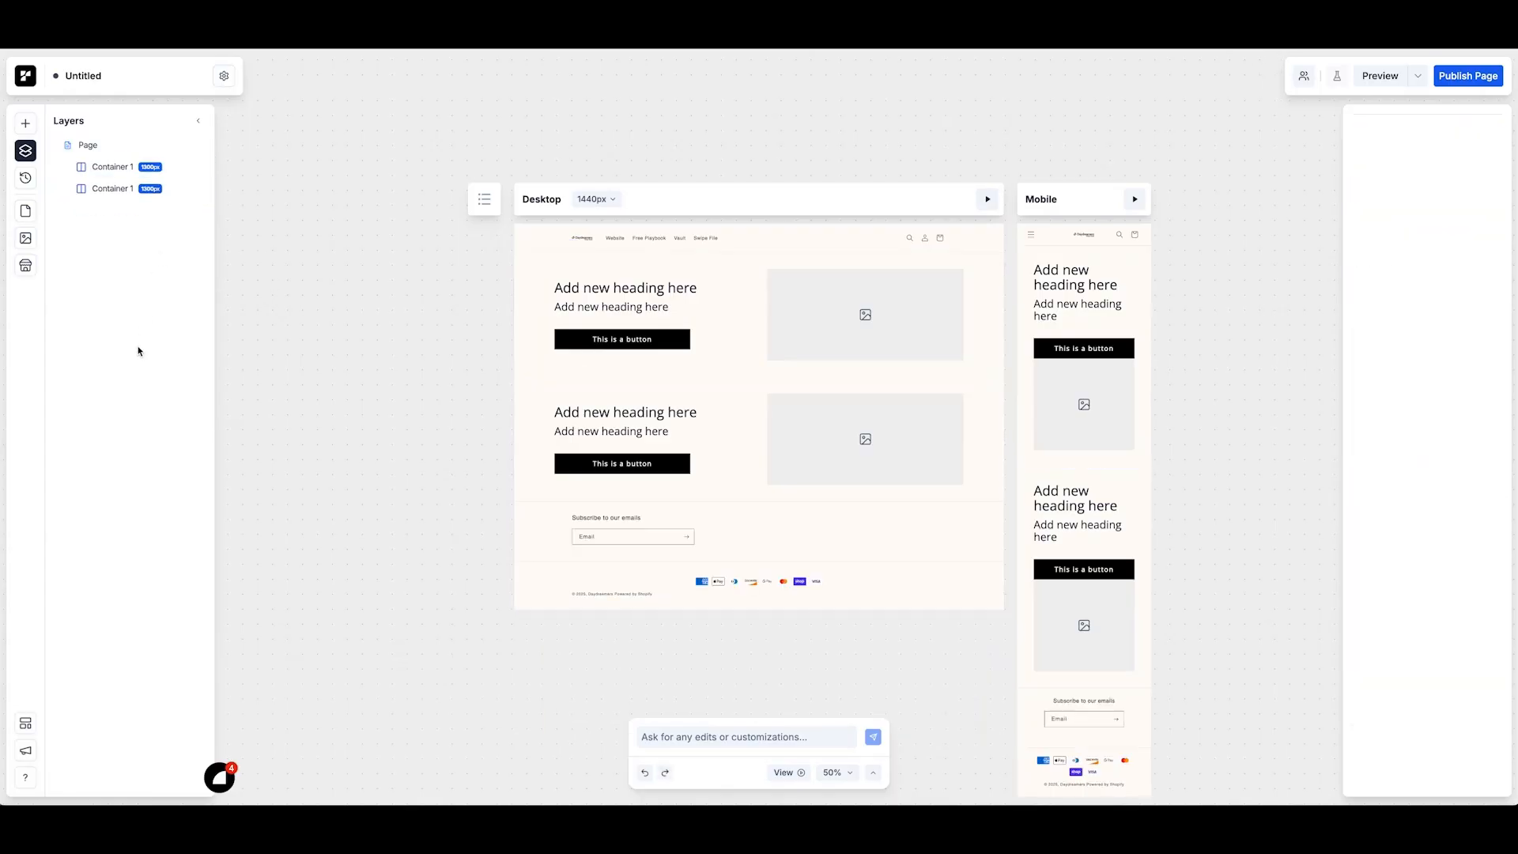
Step: Review the layout settings of both section containers and of the page container that holds them
click(111, 166)
click(112, 190)
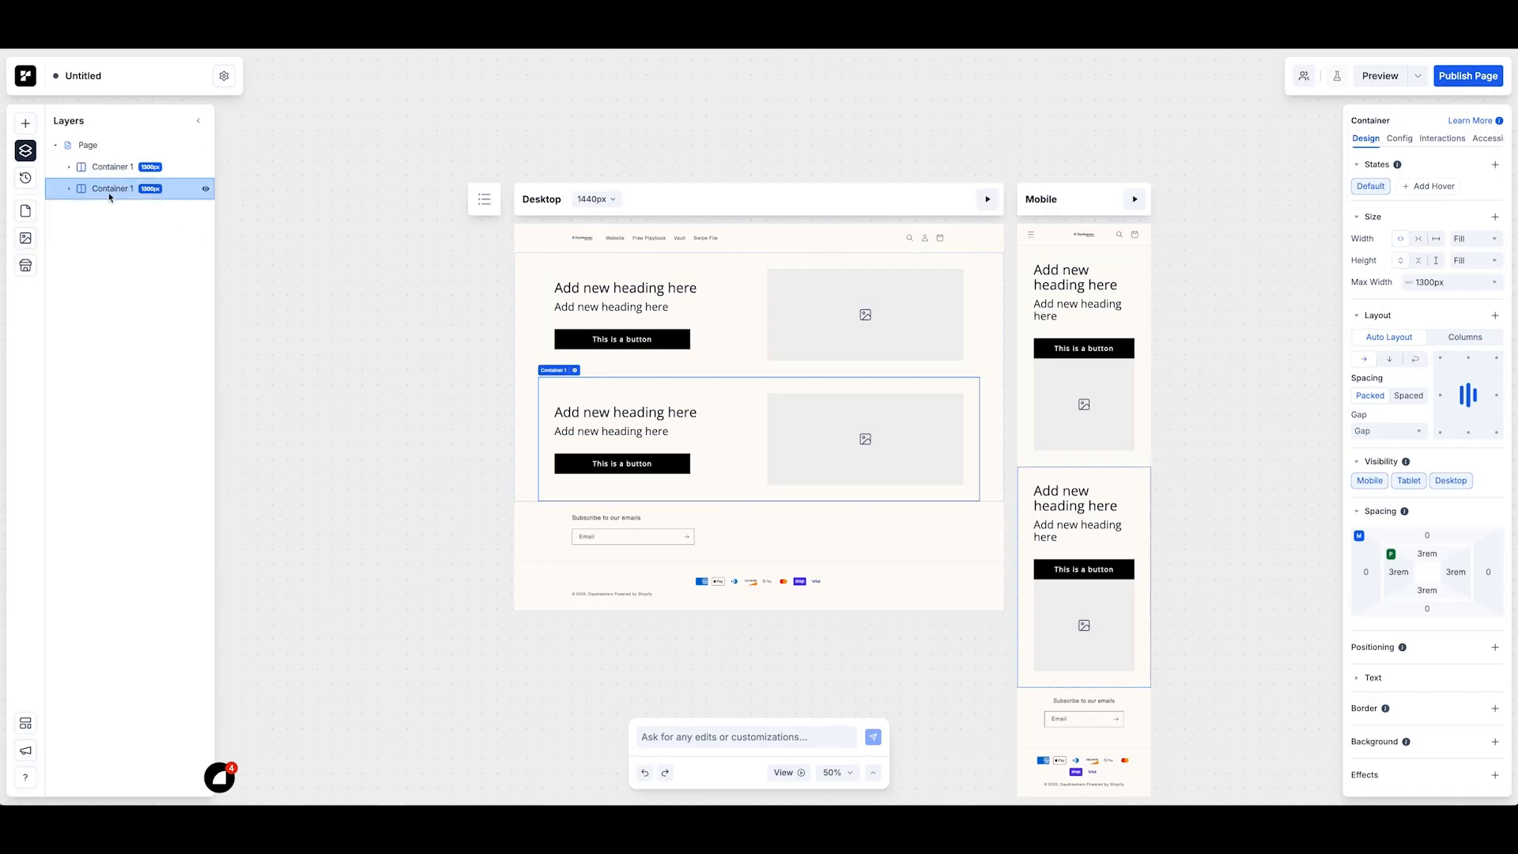
click(132, 150)
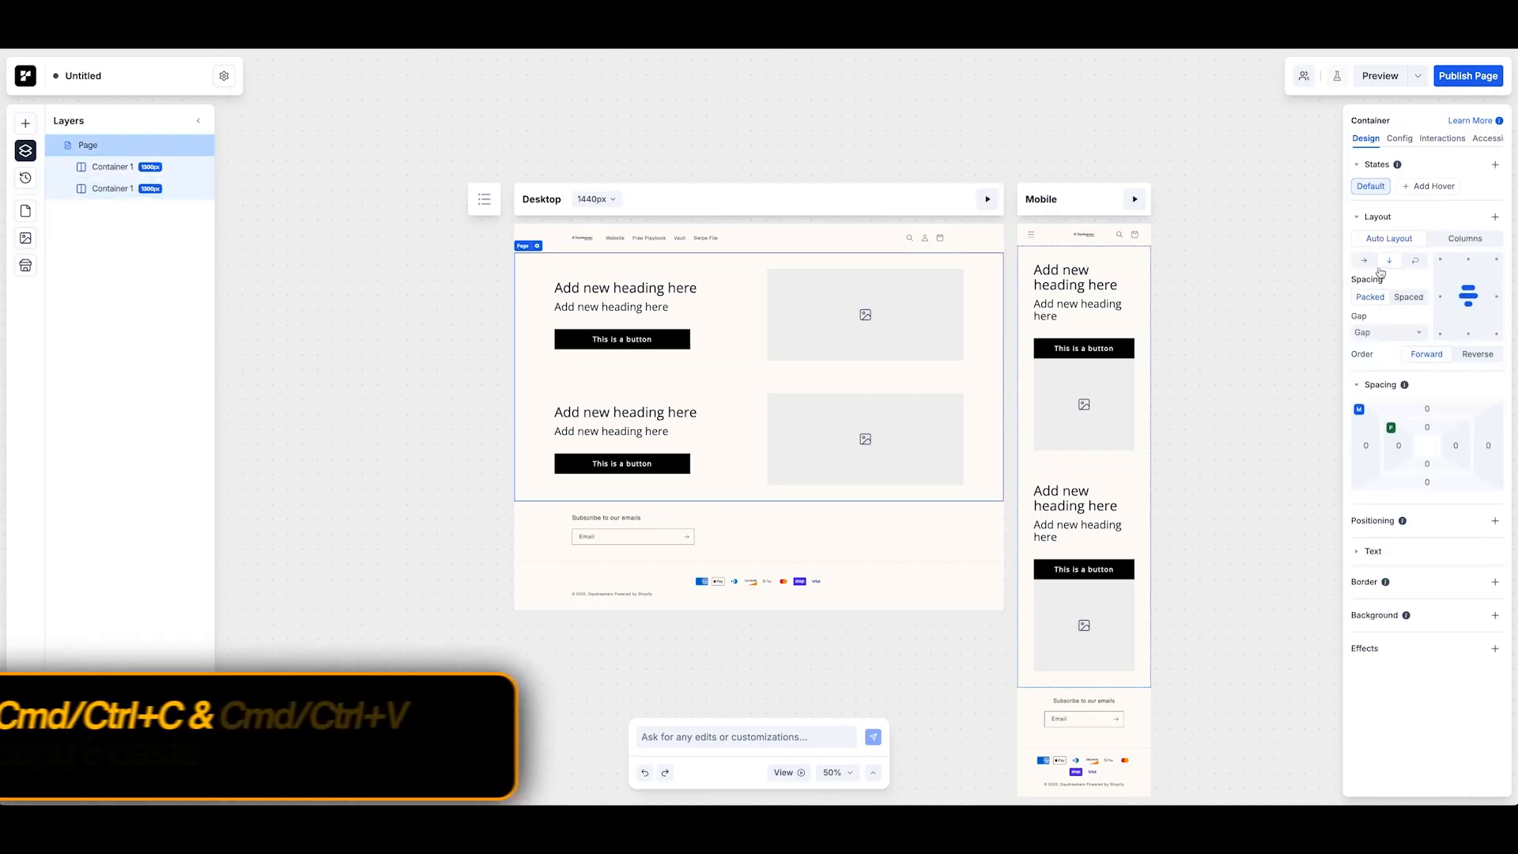
Step: Insert a Buy Box product layout above the content of the second section and connect it to the Shopify Landing Page Builder Kit product
drag(723, 296, 752, 408)
click(752, 410)
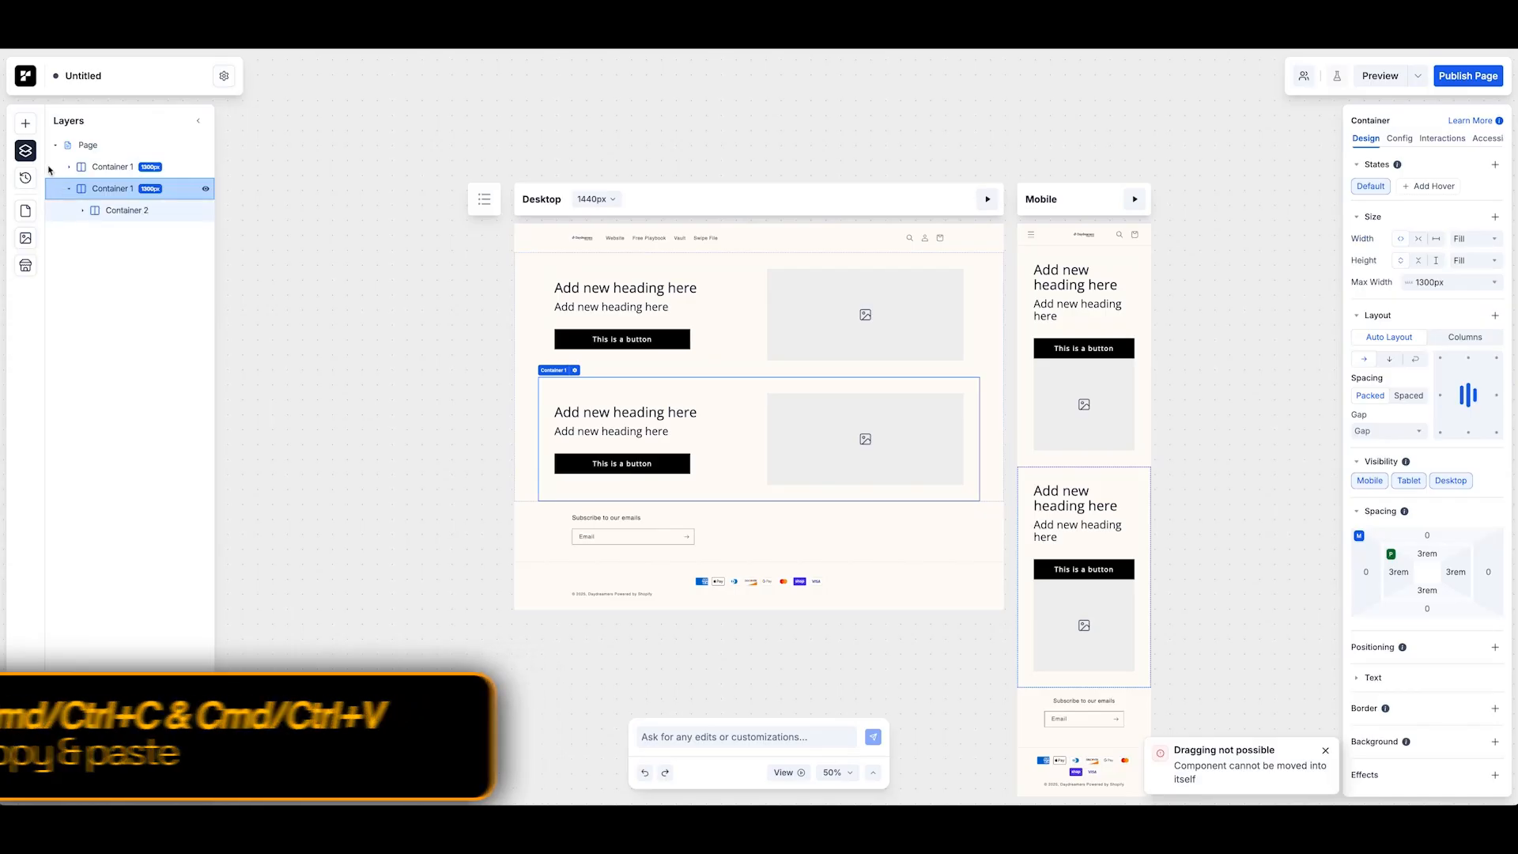
click(26, 125)
click(169, 145)
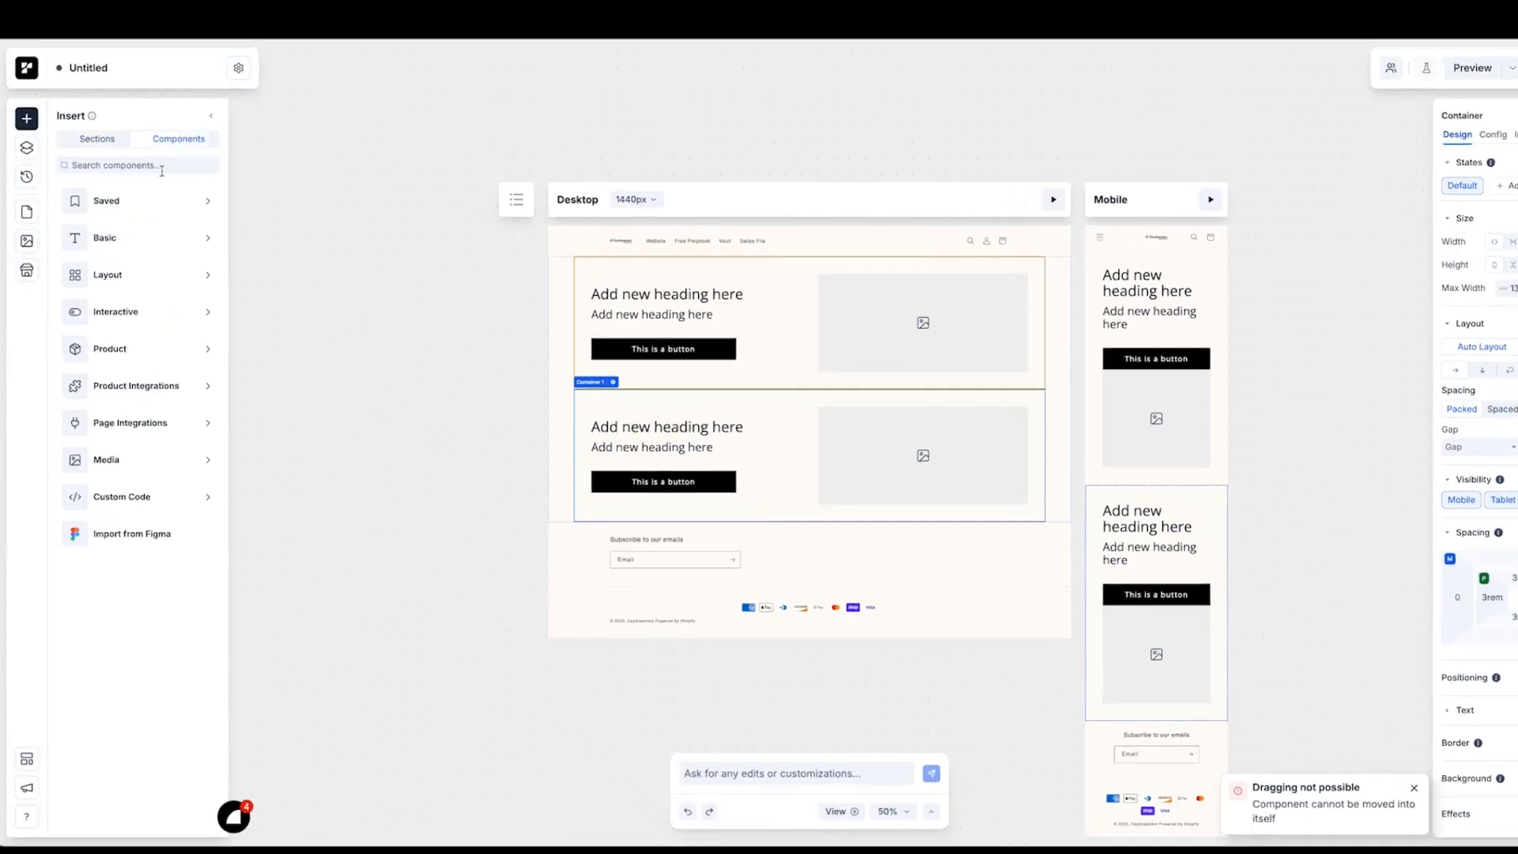
mouse_move(145, 348)
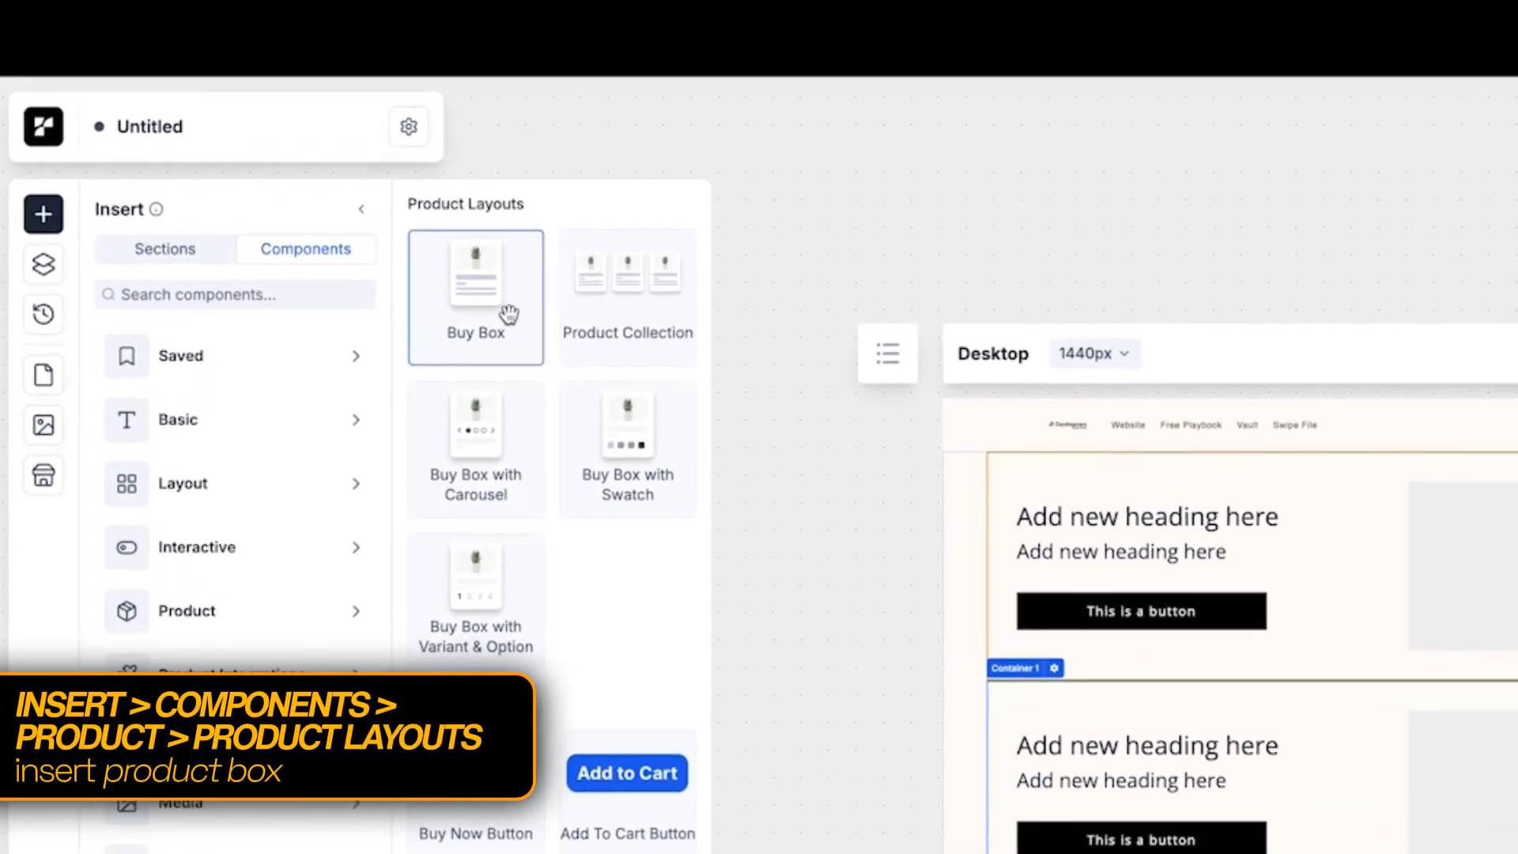
drag(509, 314, 1375, 700)
drag(611, 404, 616, 414)
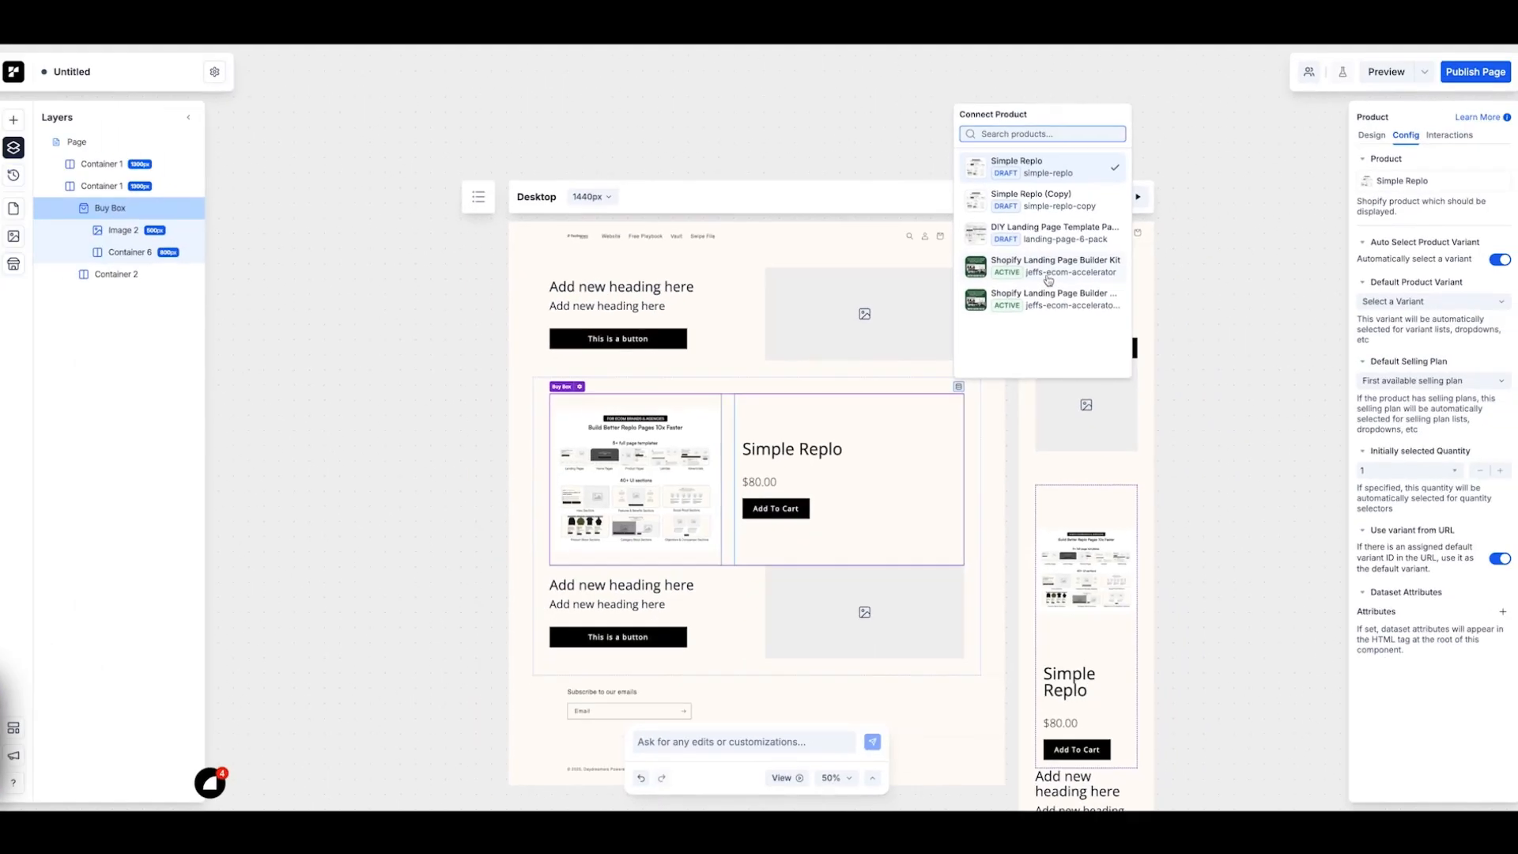
click(1047, 269)
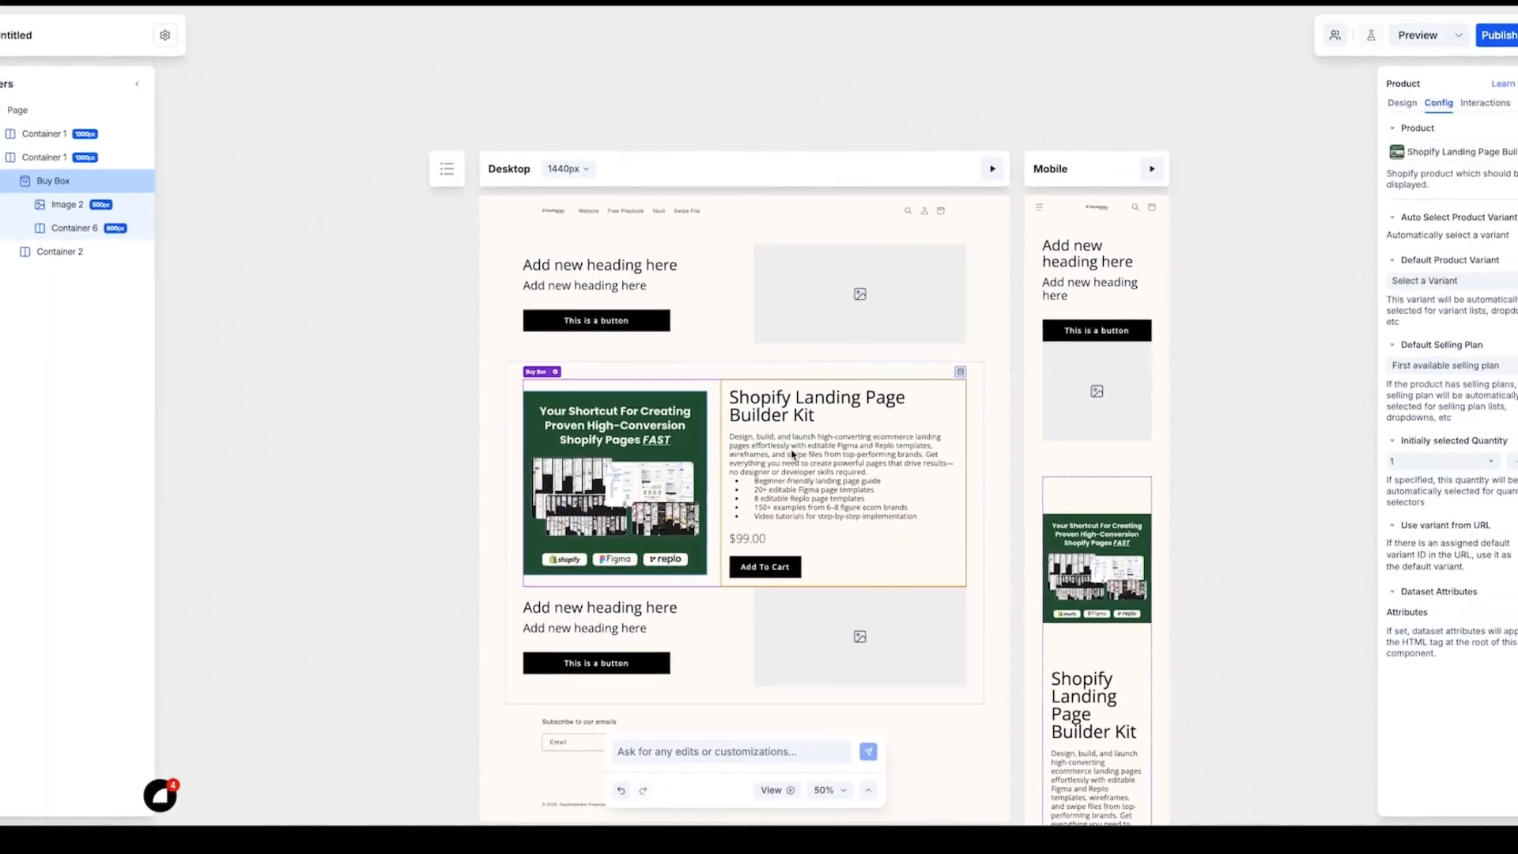
Step: Examine the buy box's details container and the data source connected to its product title
double_click(688, 418)
click(1365, 138)
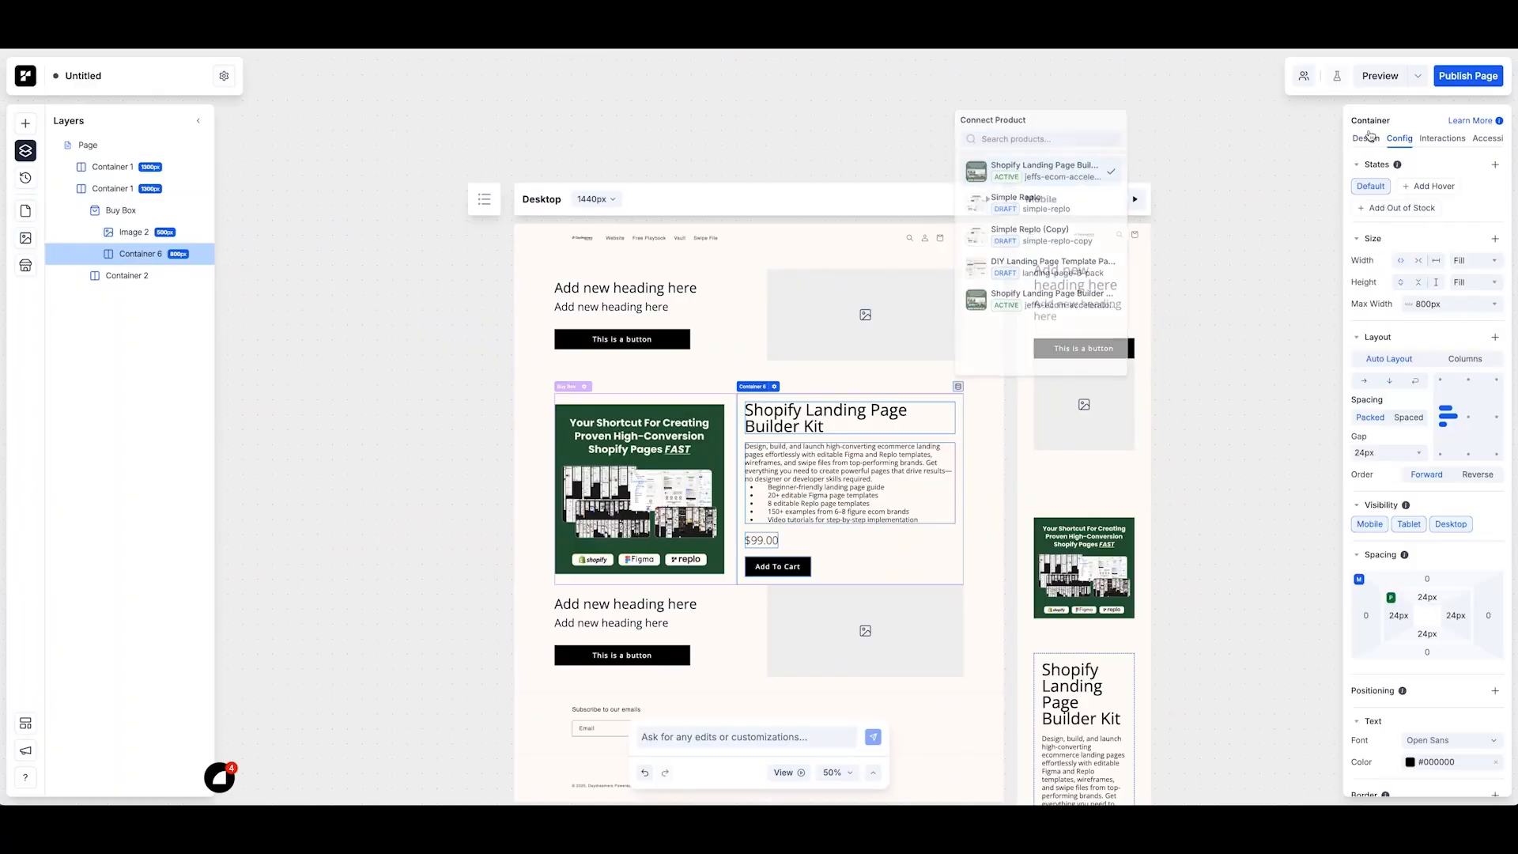
click(98, 254)
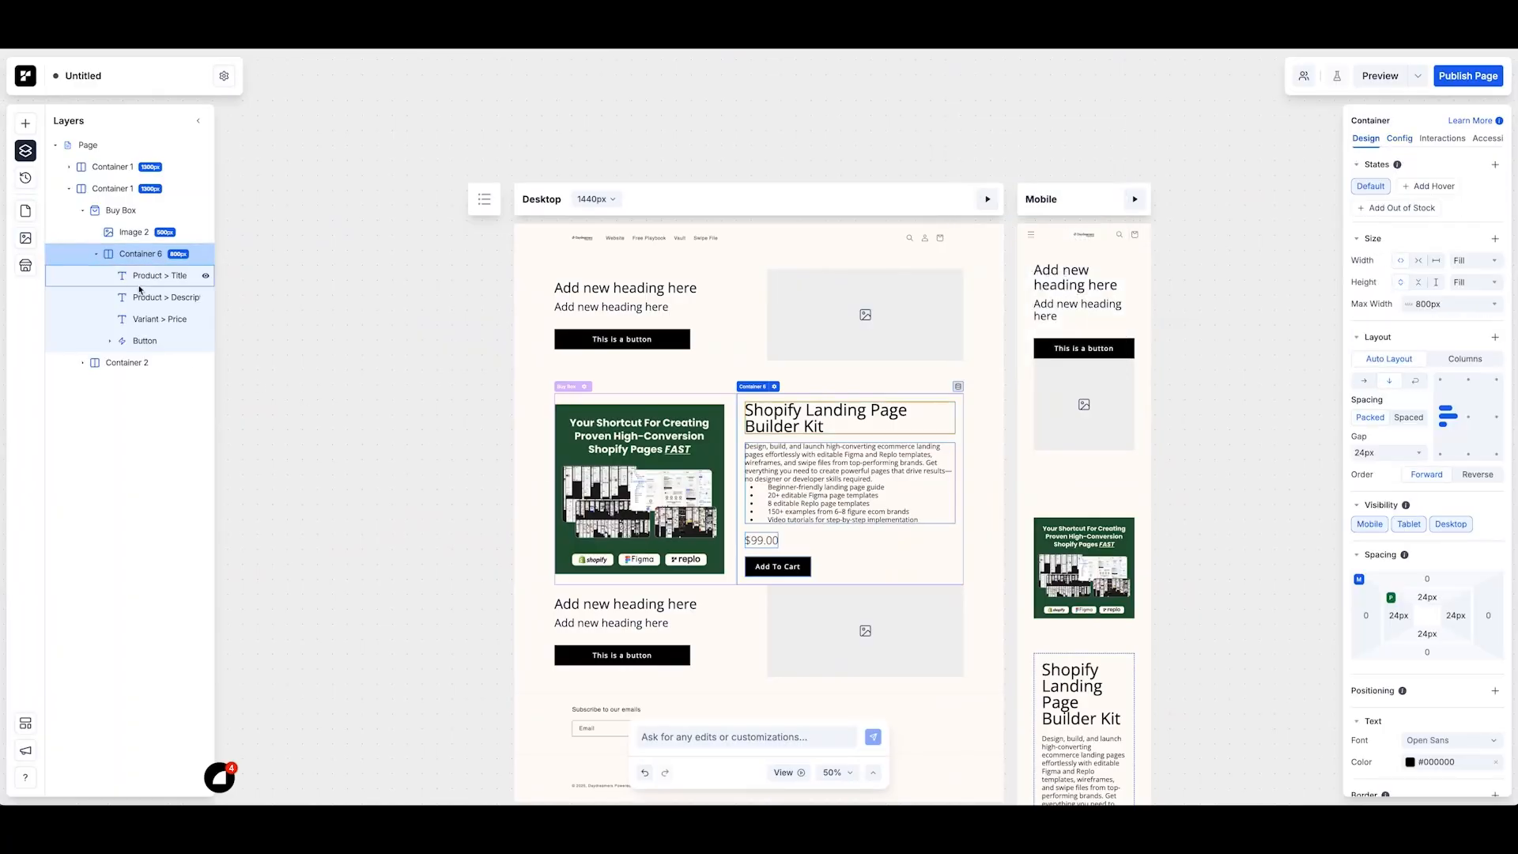
click(154, 277)
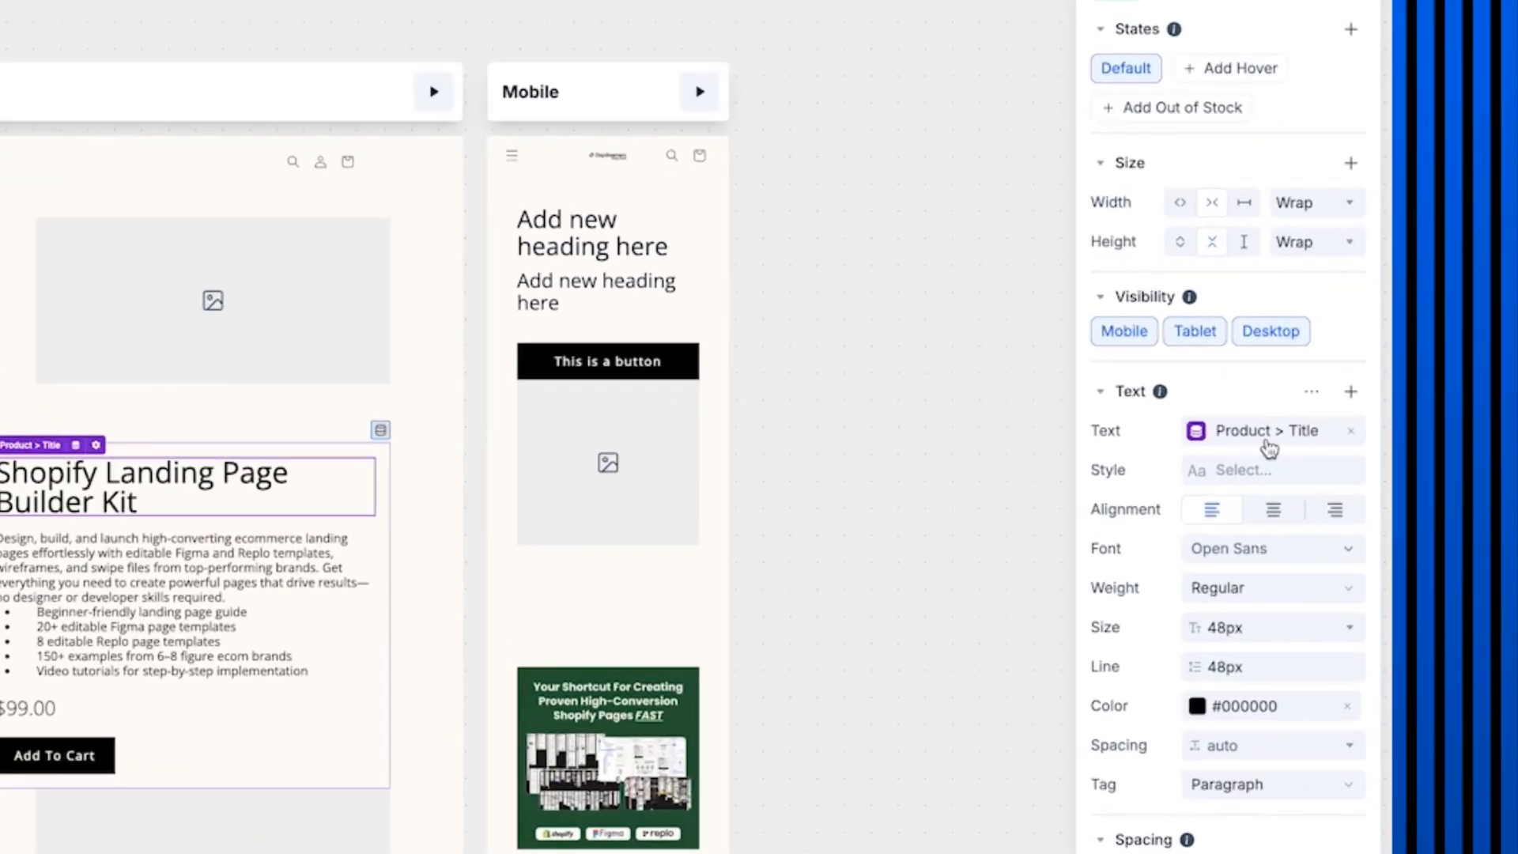
click(1449, 391)
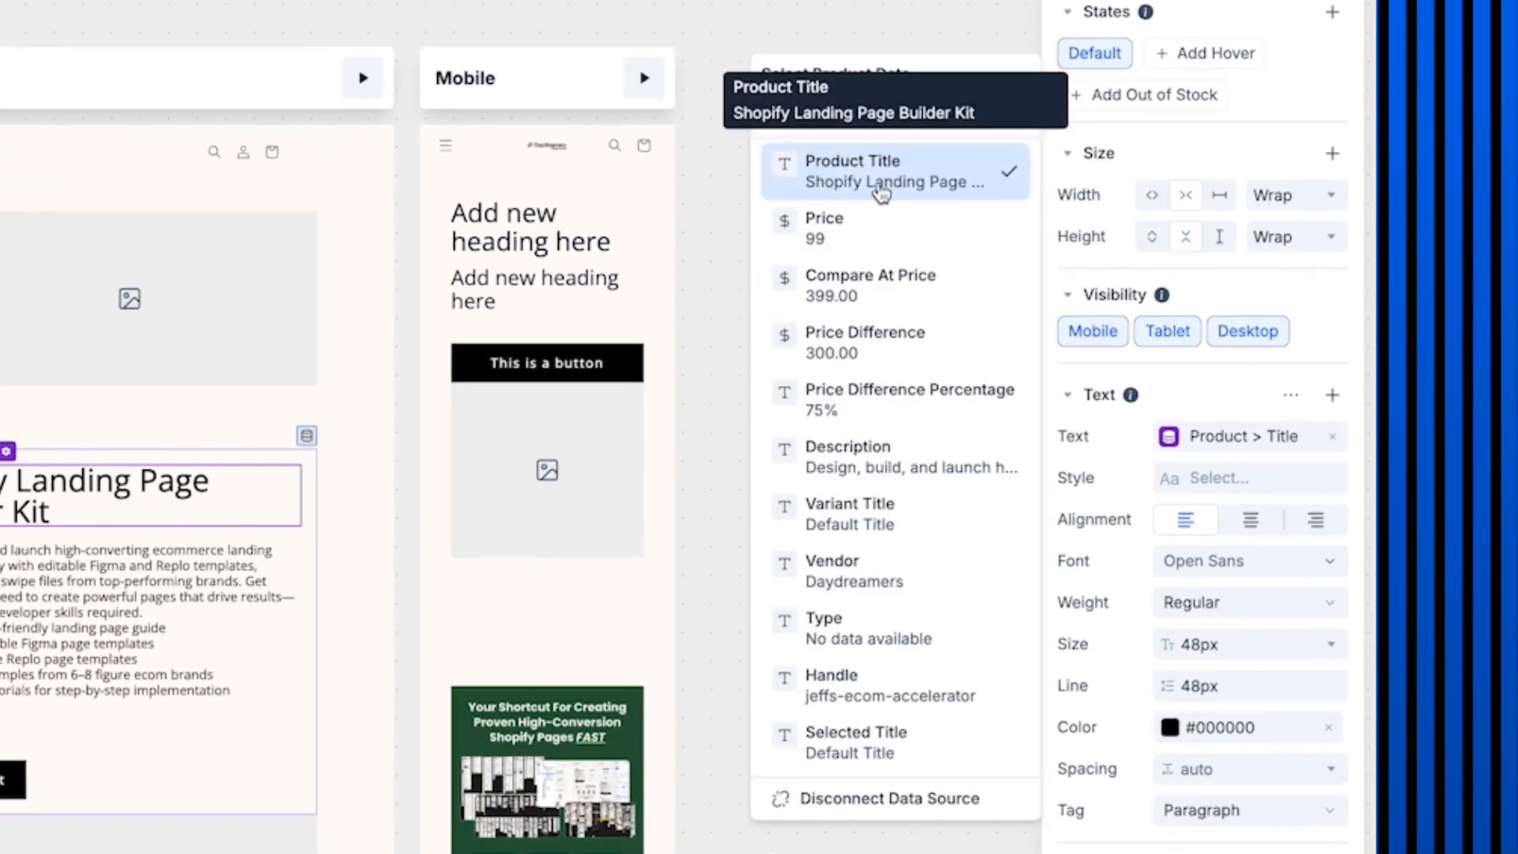
Step: Try the static text "fdsaklfjsalk" in place of the title's product data and reconnect the text to Product Title
click(1334, 438)
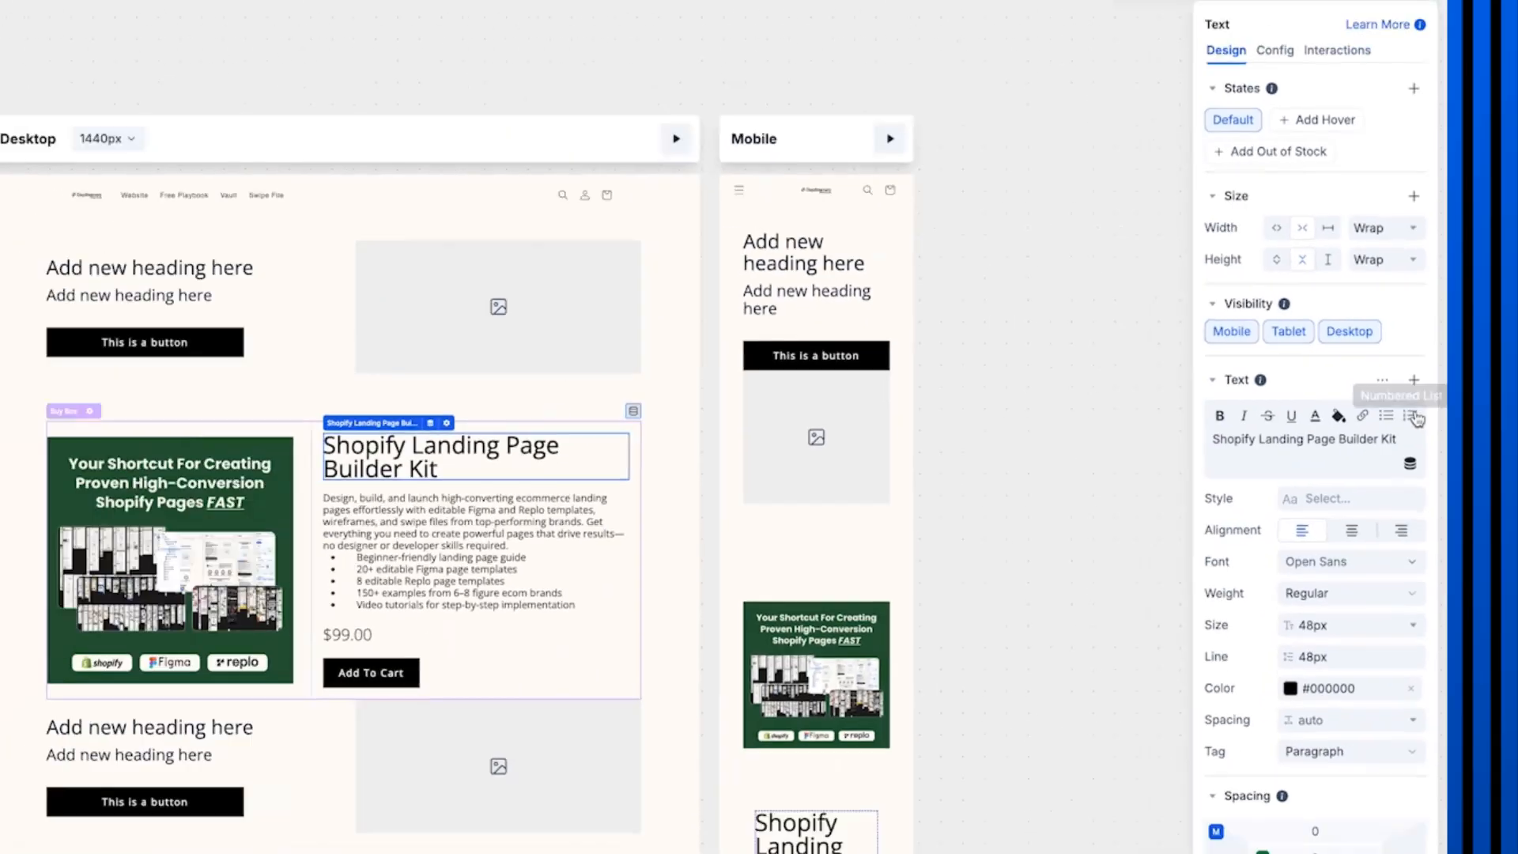
click(1168, 470)
key(super+d)
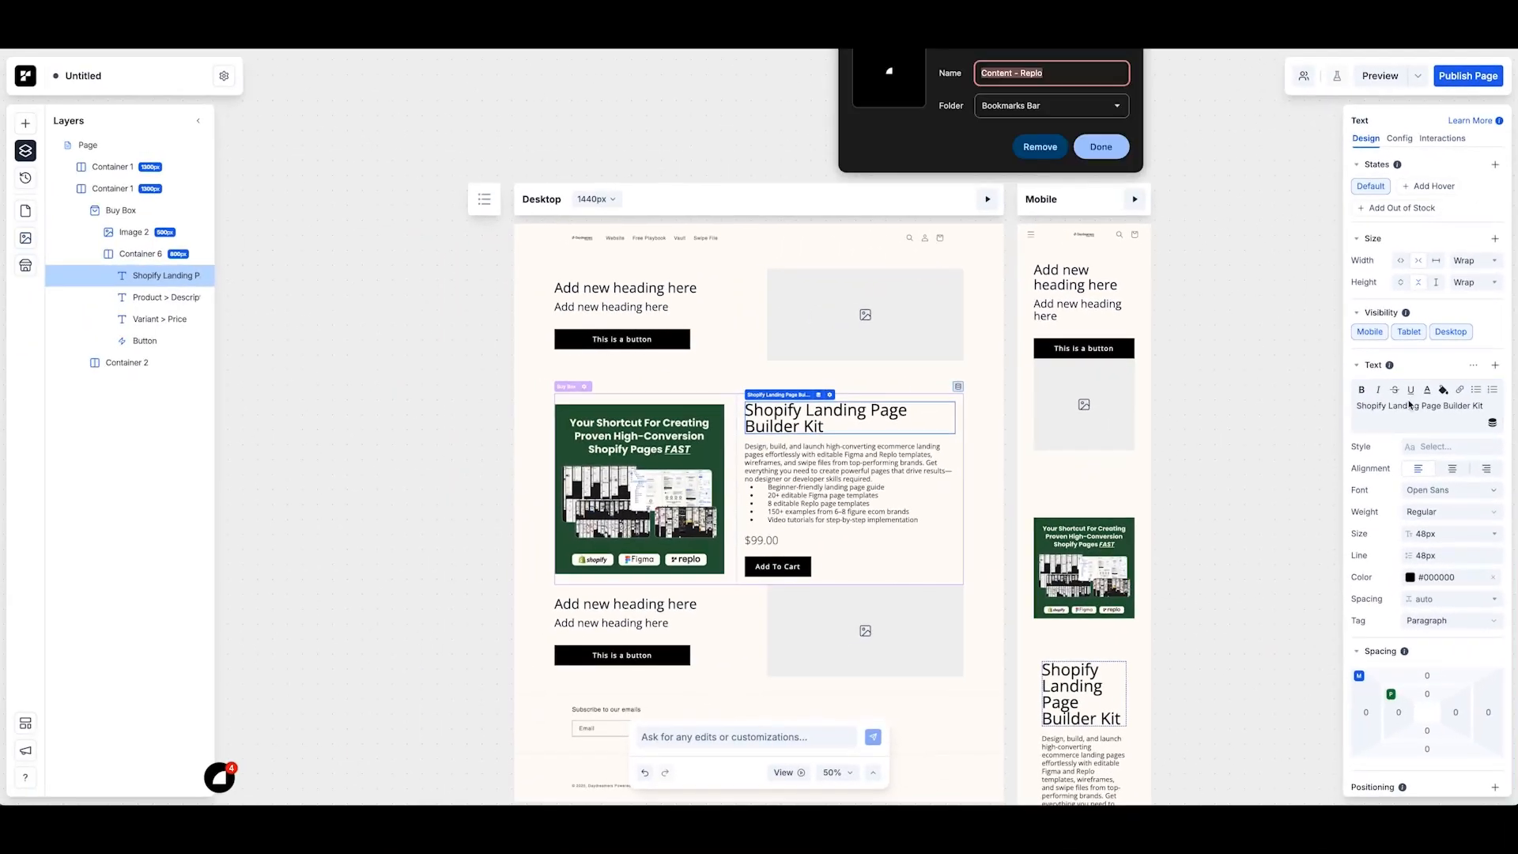
key(super+s)
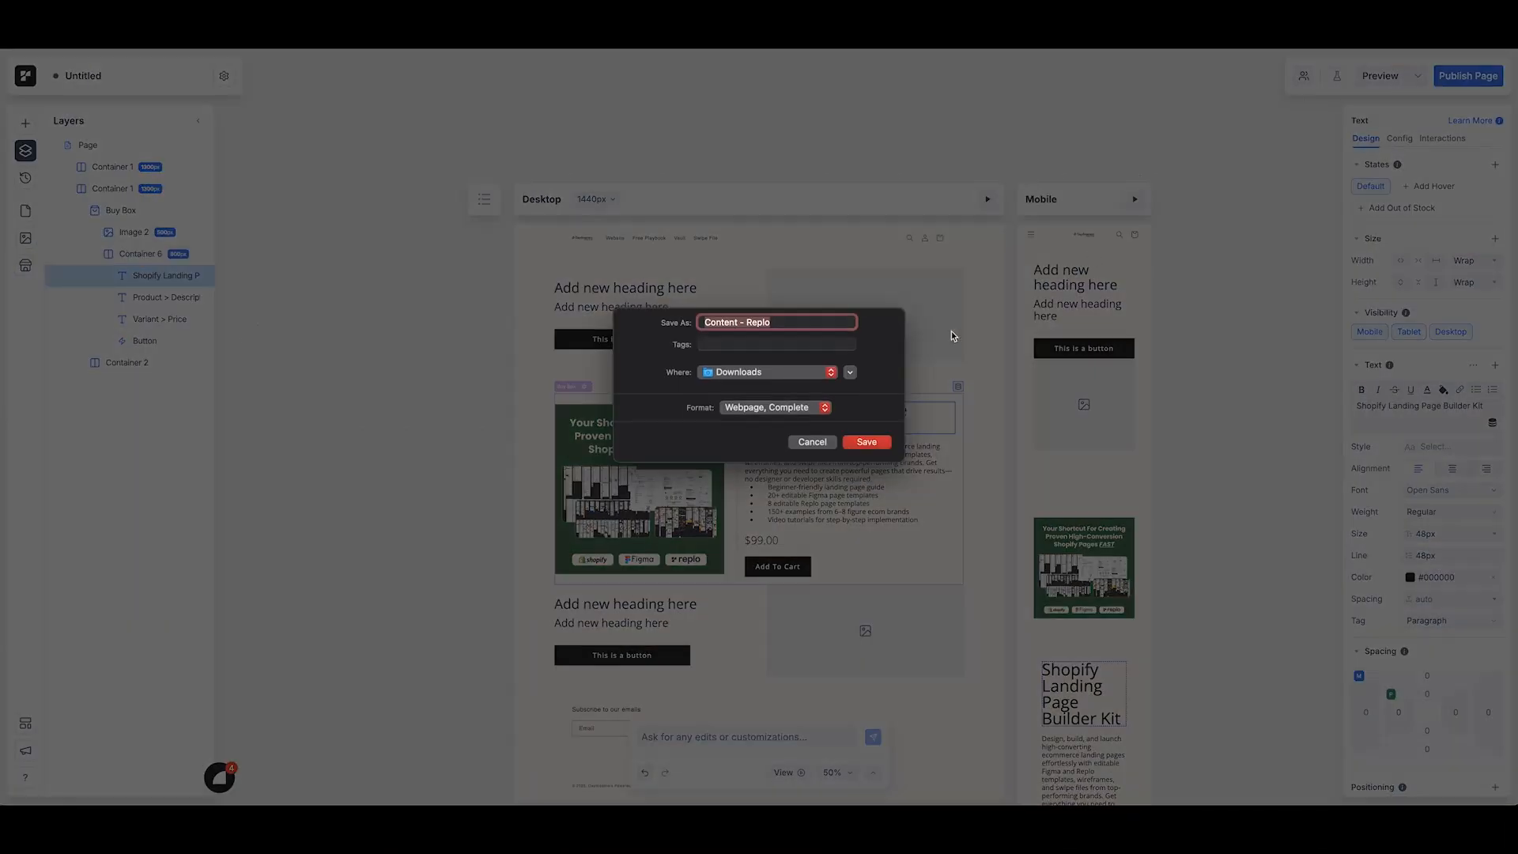
click(808, 445)
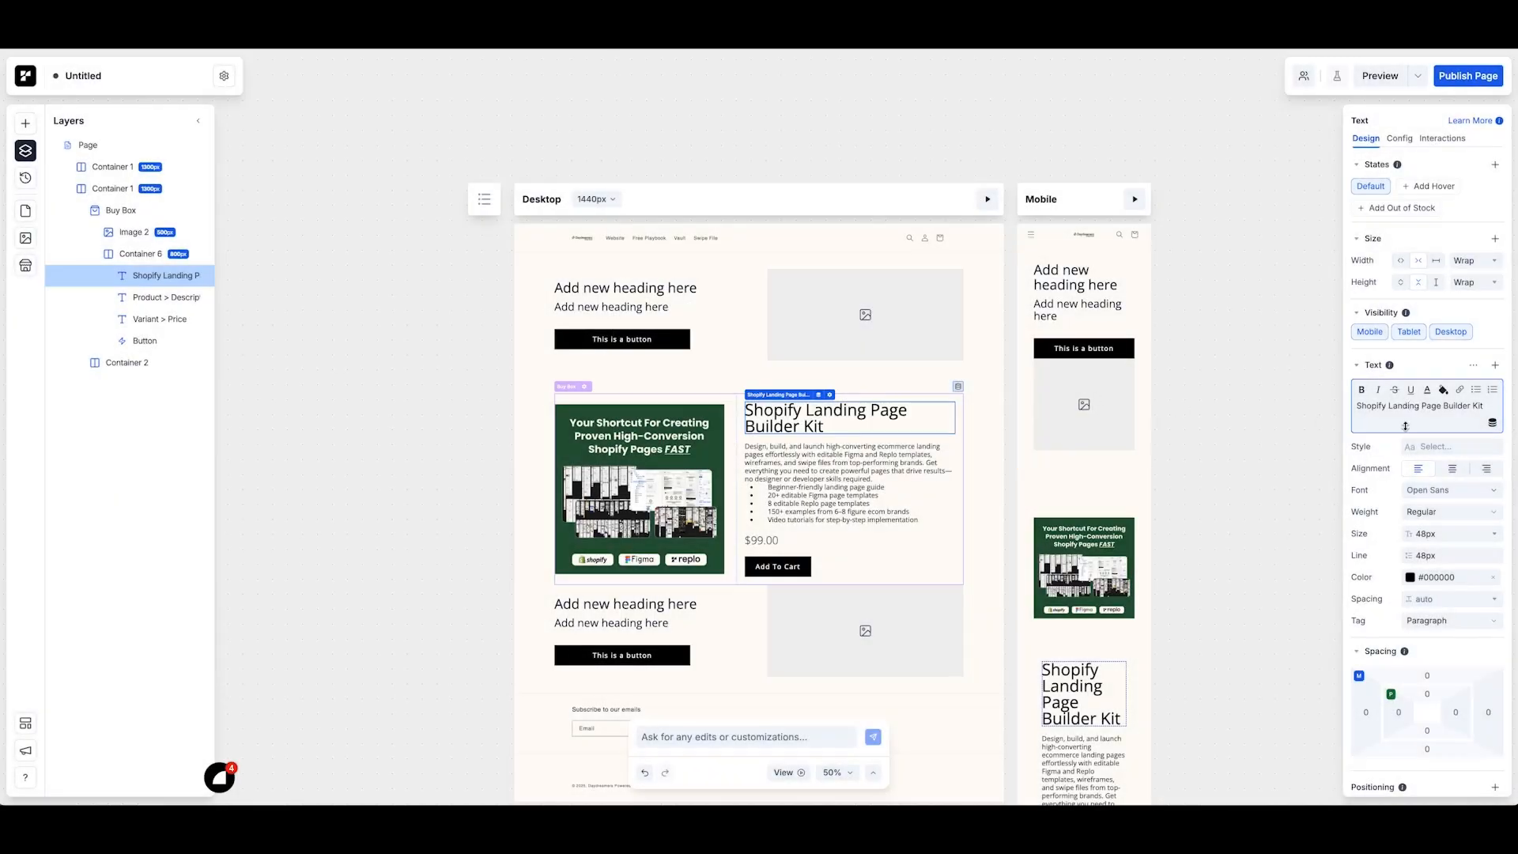
key(BackSpace)
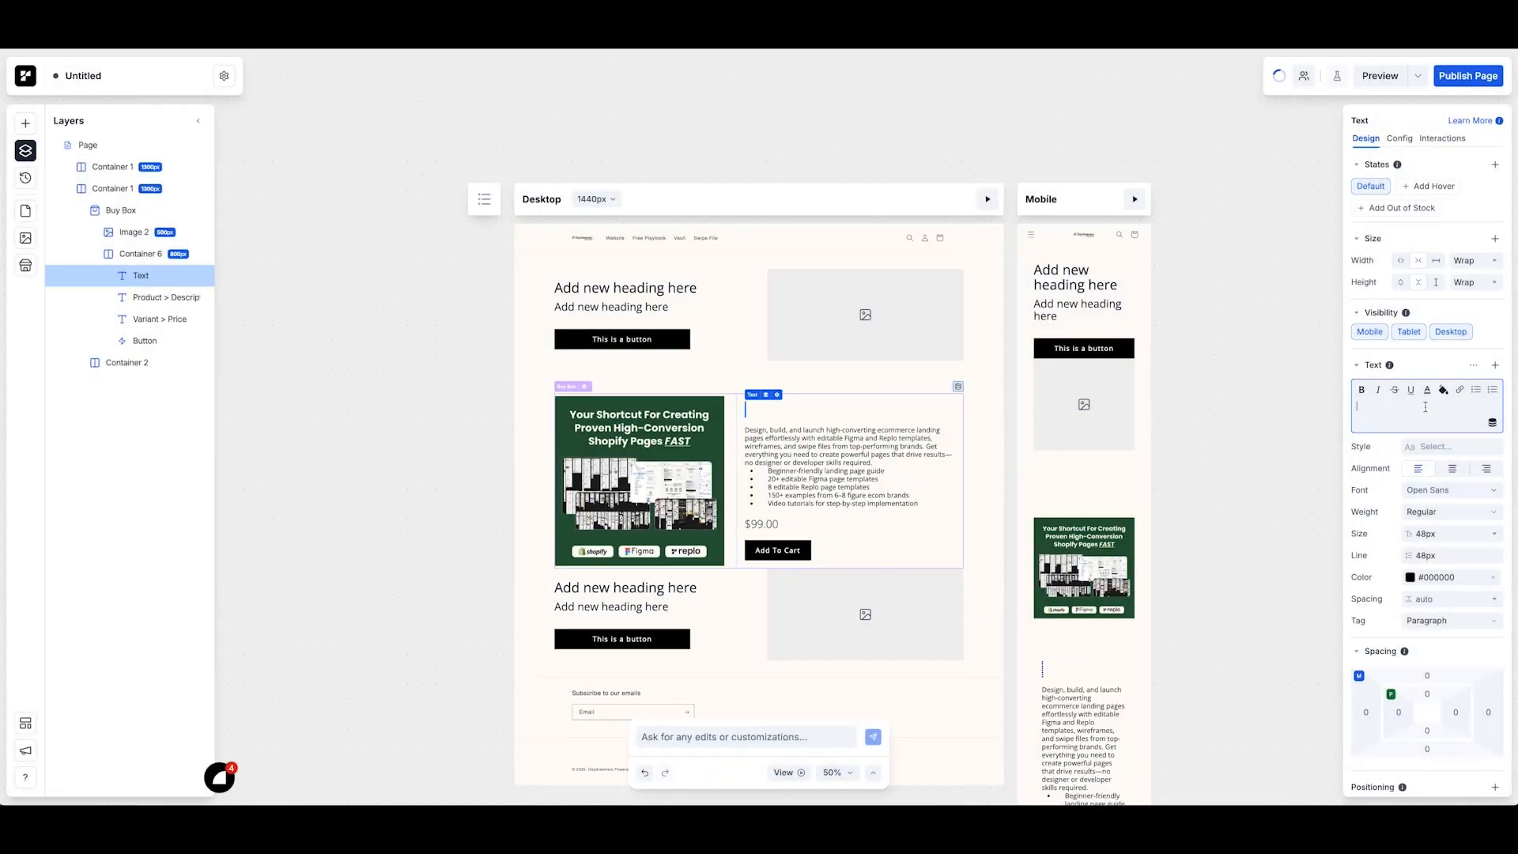
text(fdsaklfjsalk)
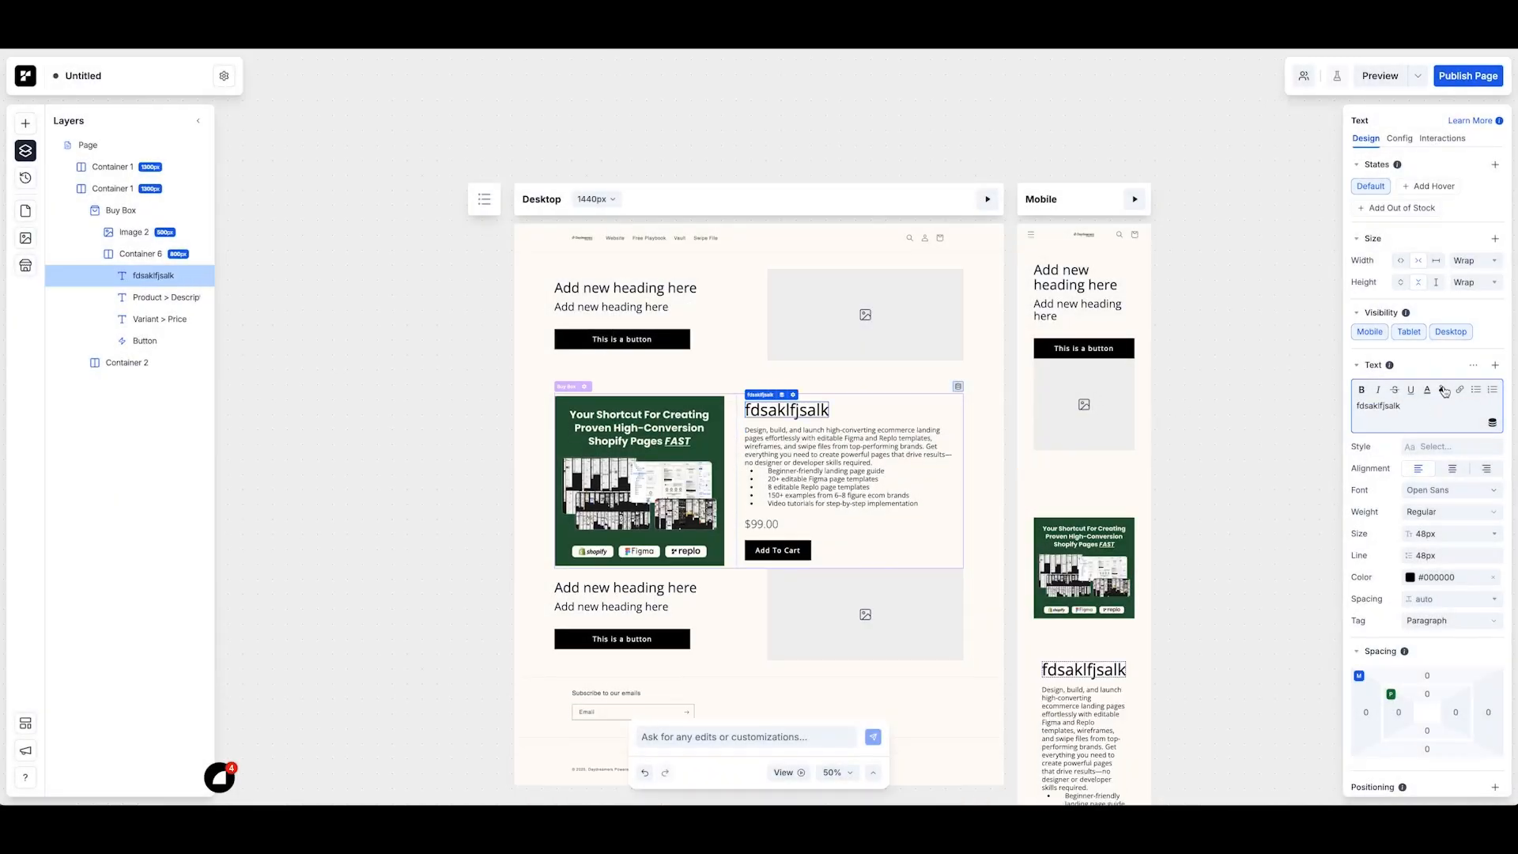
click(1493, 423)
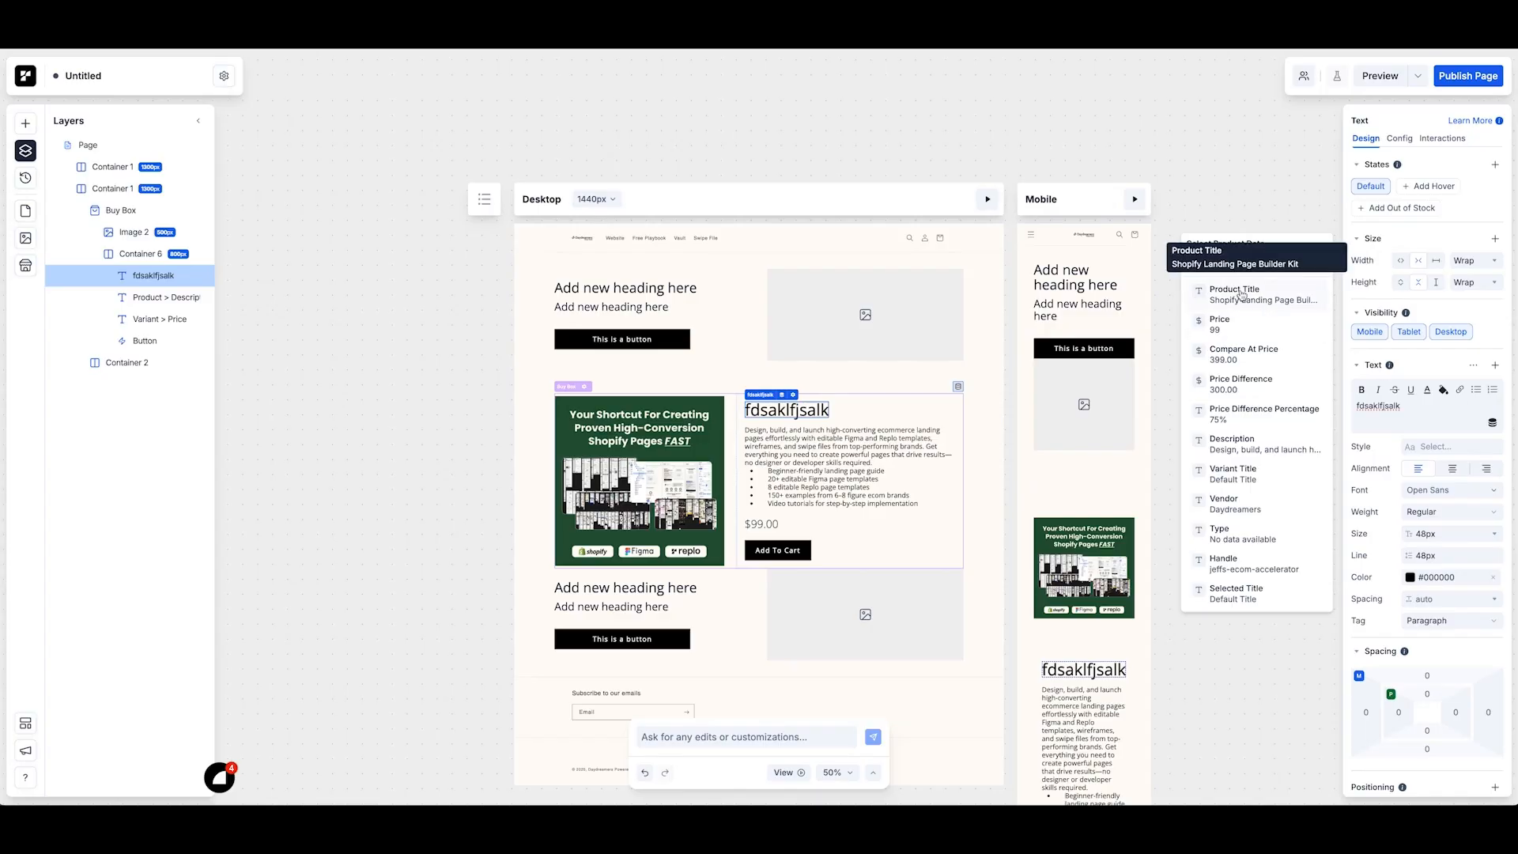
click(1242, 296)
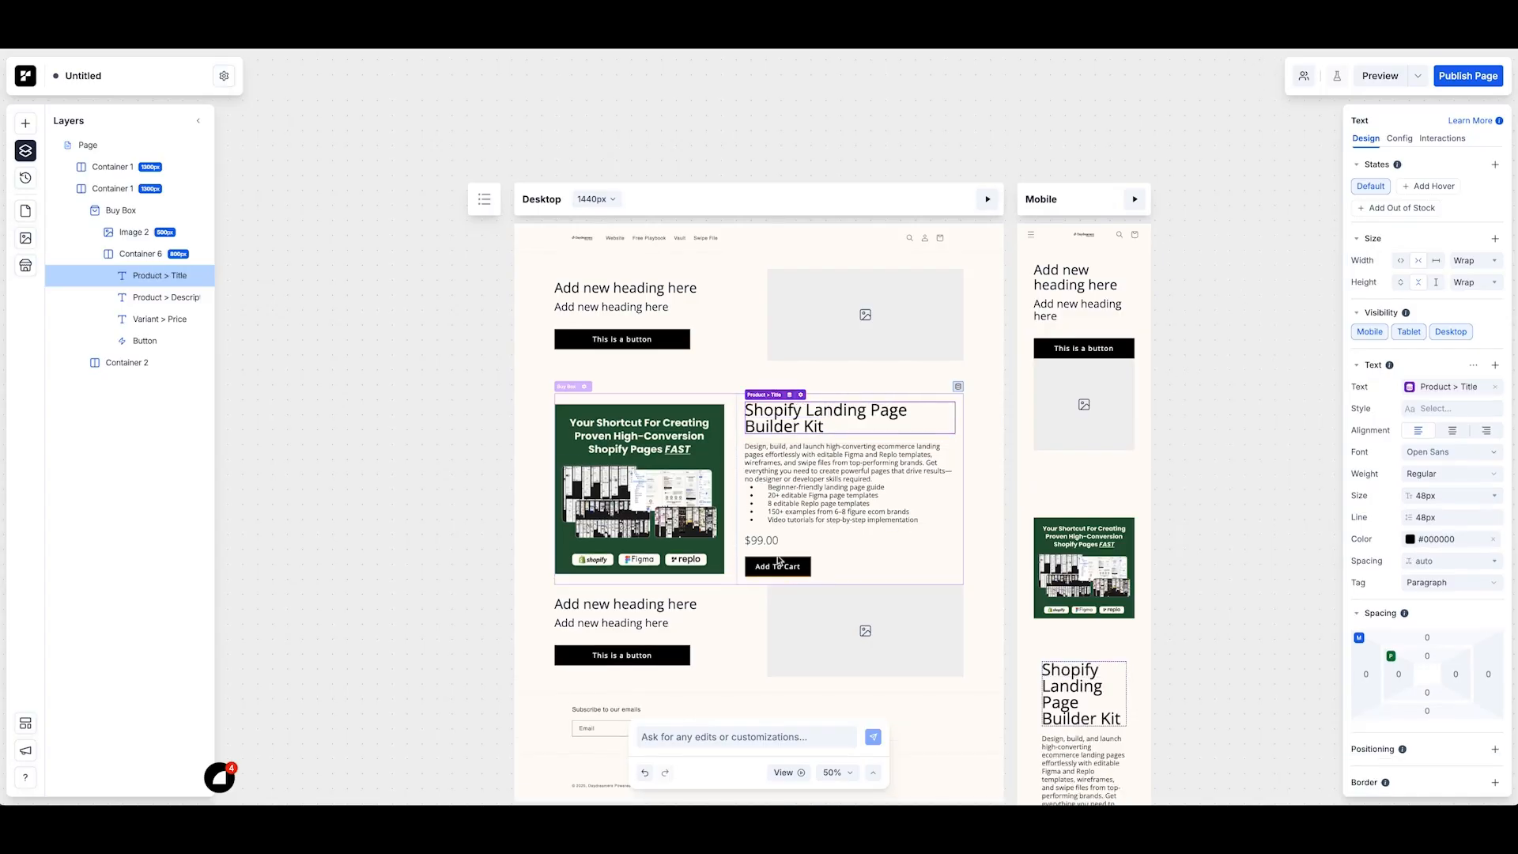
Step: Review the price formatting options and the product data source of the buy box's price text
click(763, 541)
click(1442, 411)
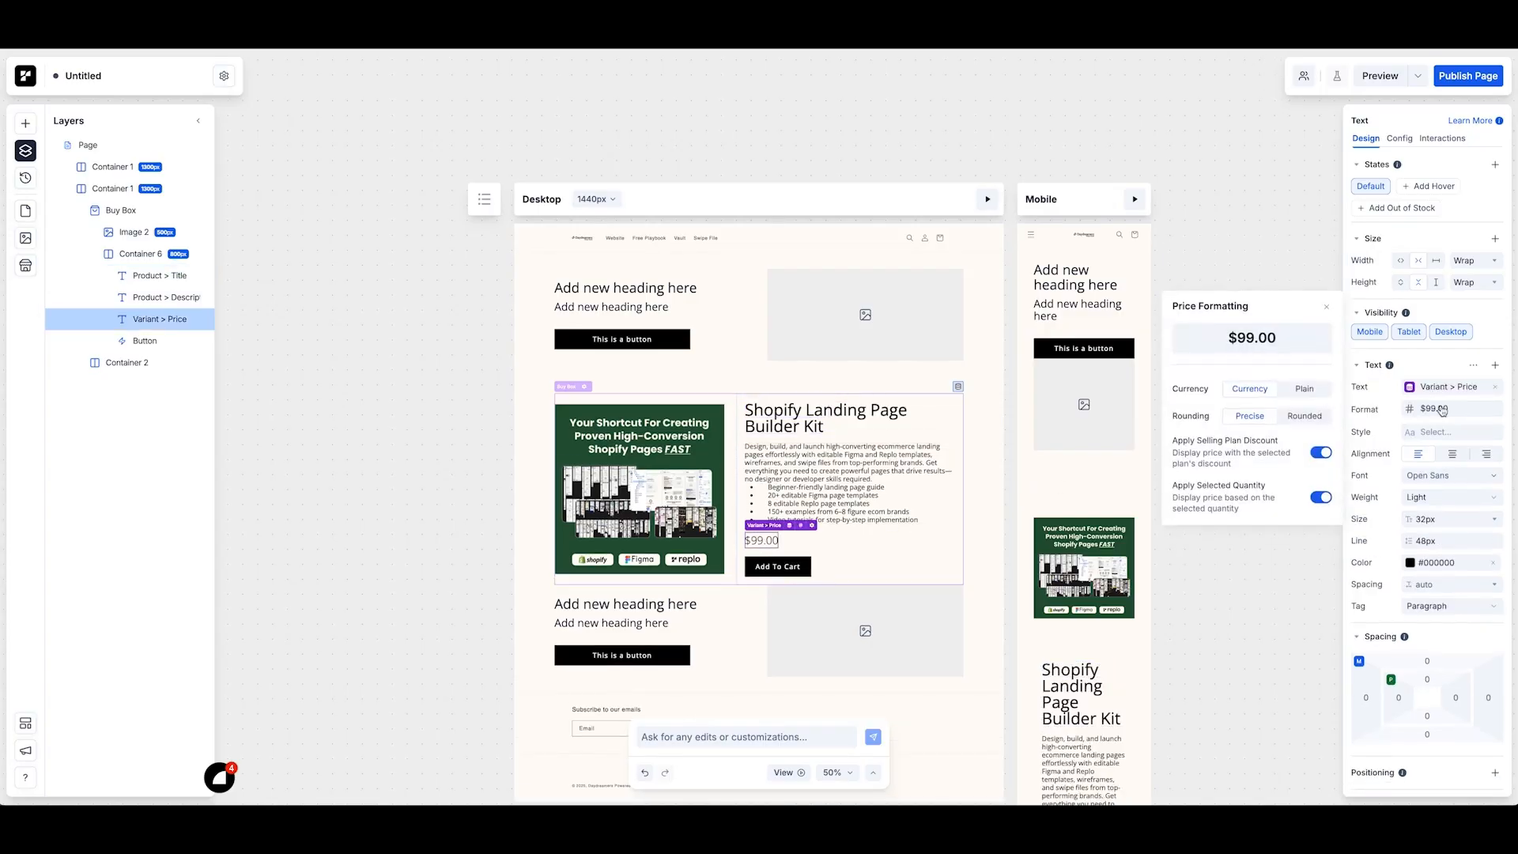
click(1442, 388)
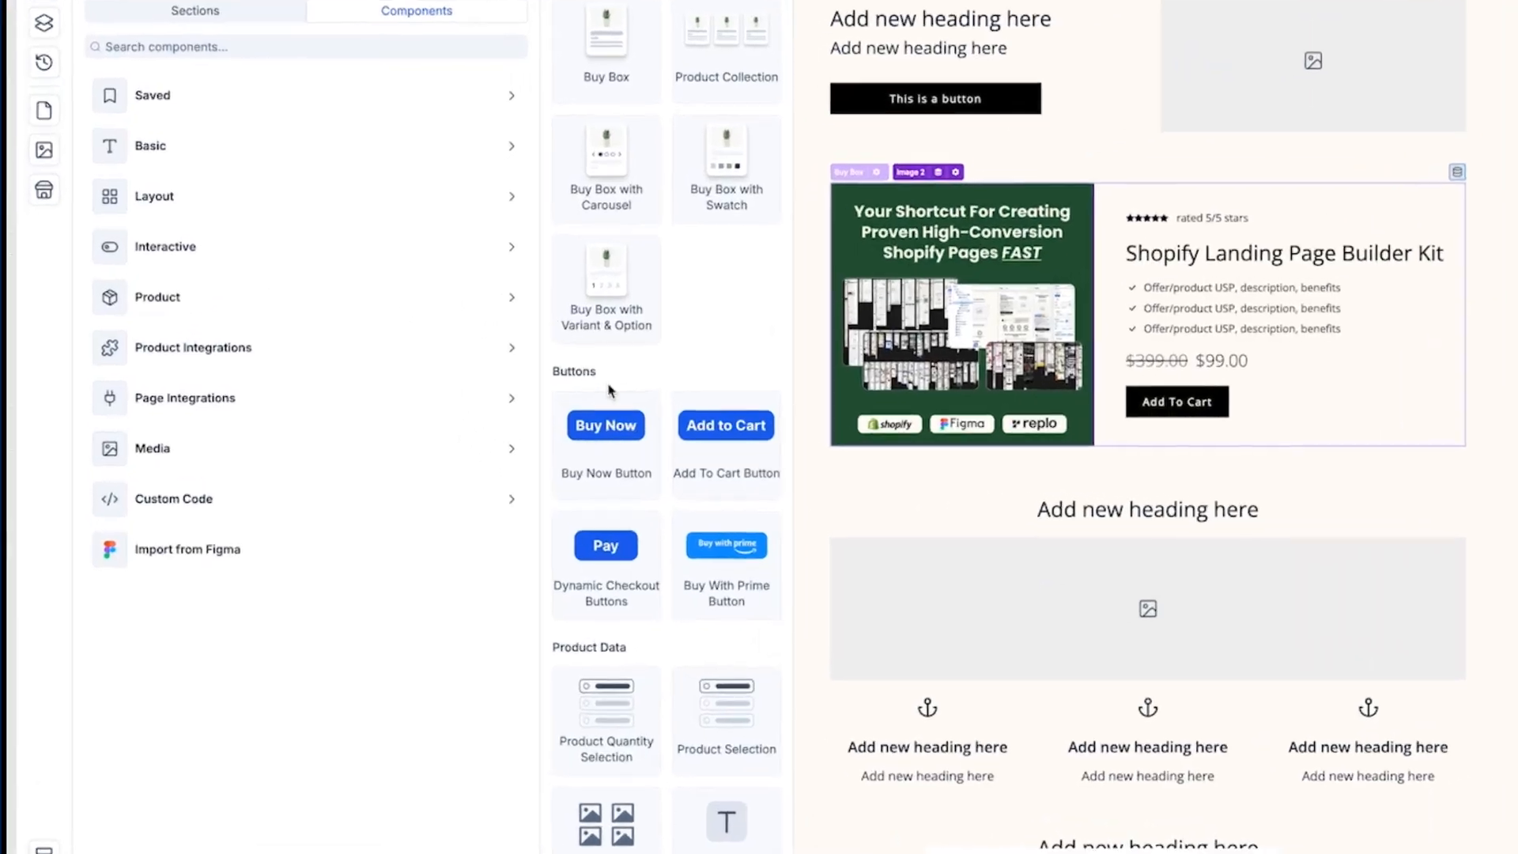
Step: Insert a Product Images carousel above the existing product image in the buy box of Landing Page 1
scroll(728, 639, down, 5)
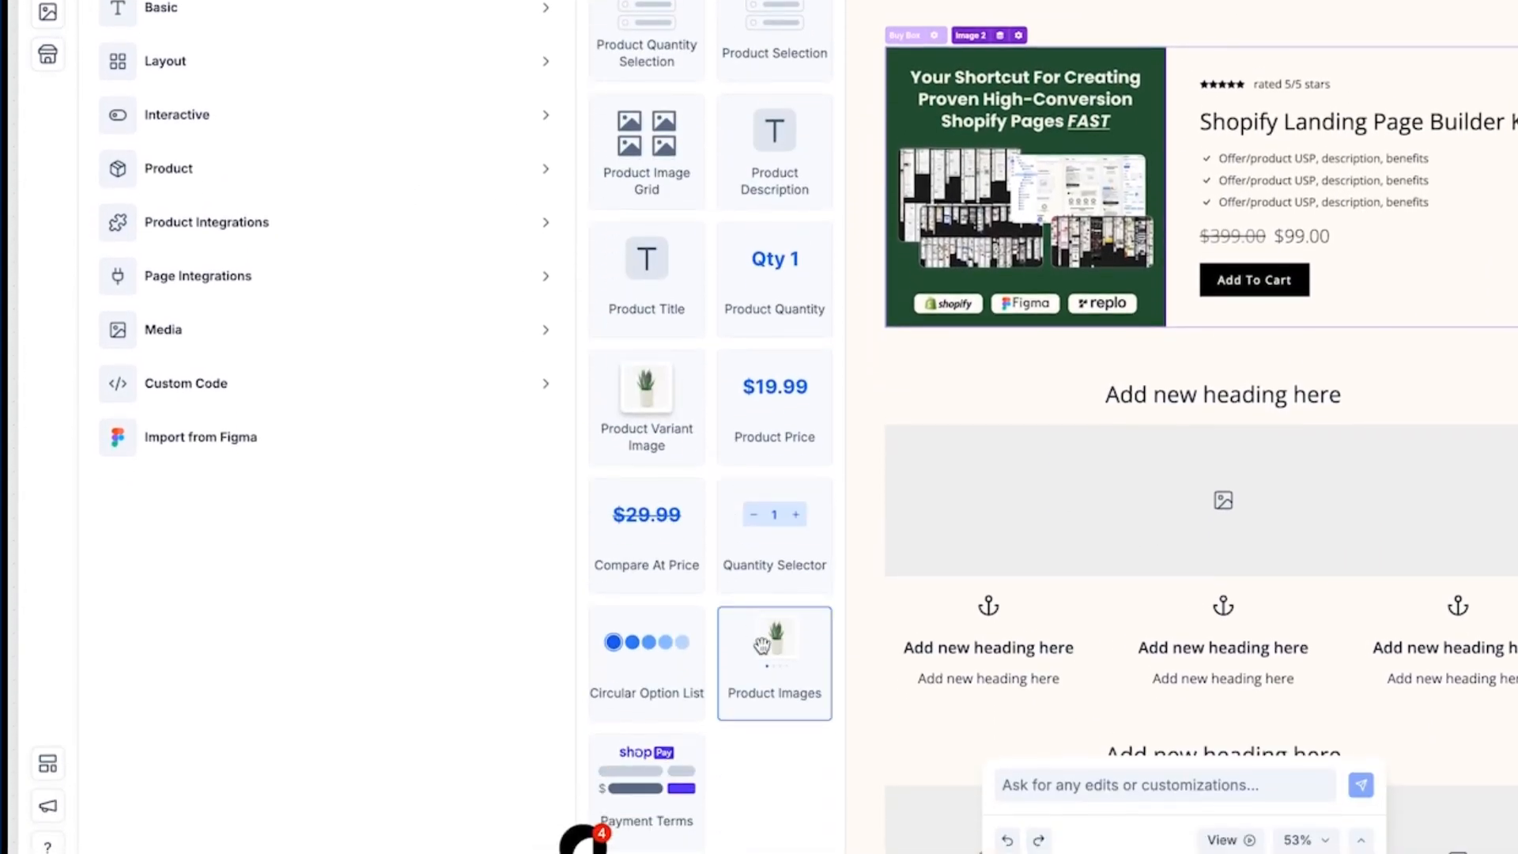
drag(762, 749, 1128, 158)
drag(641, 263, 646, 272)
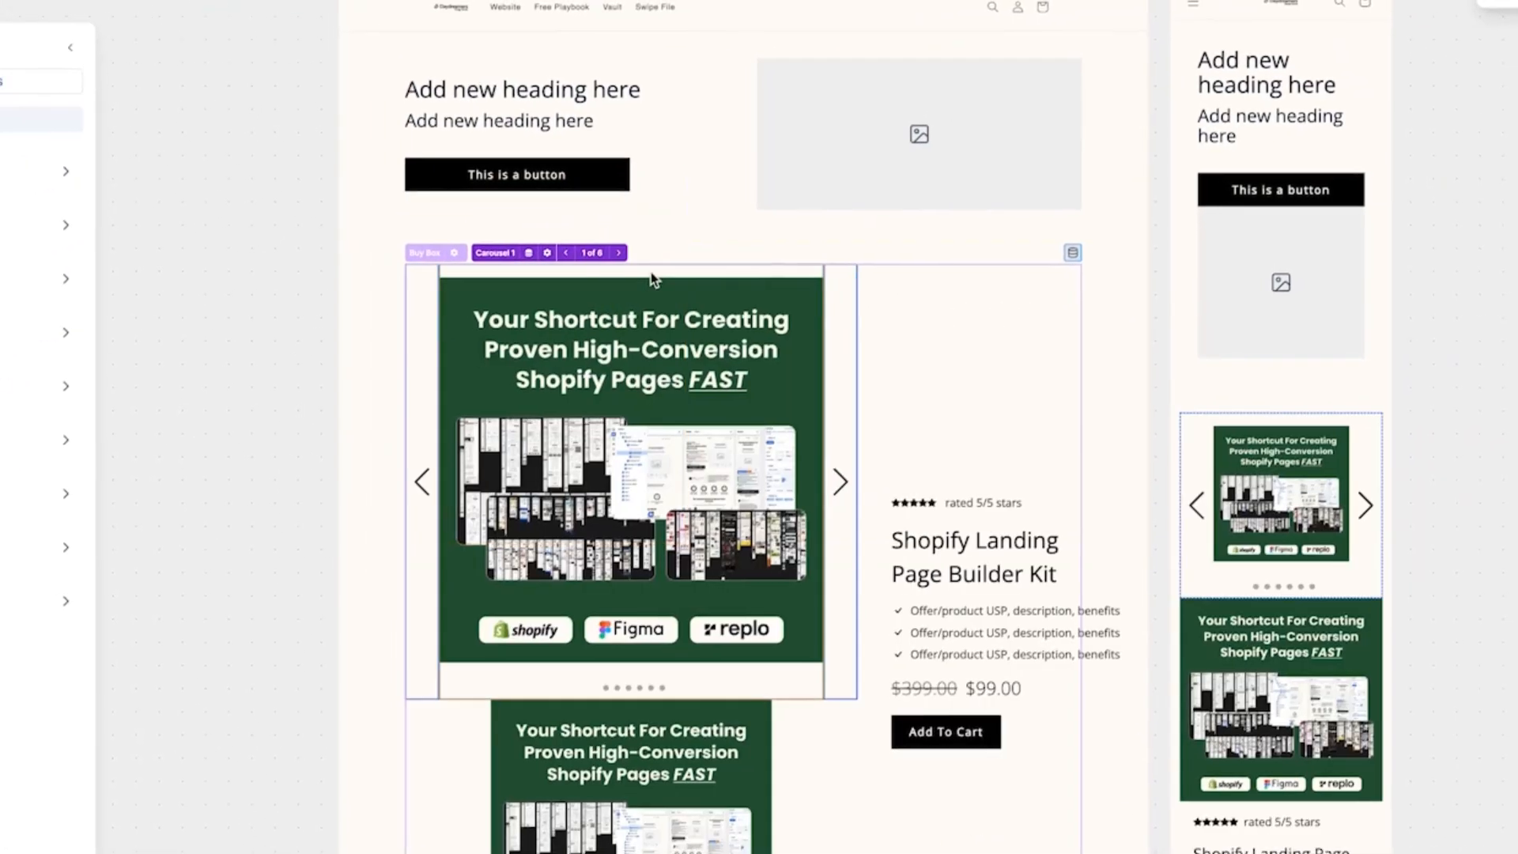
Step: Place the carousel directly in the Buy Box instead of the old image container and set the carousel's width to Fill
click(127, 126)
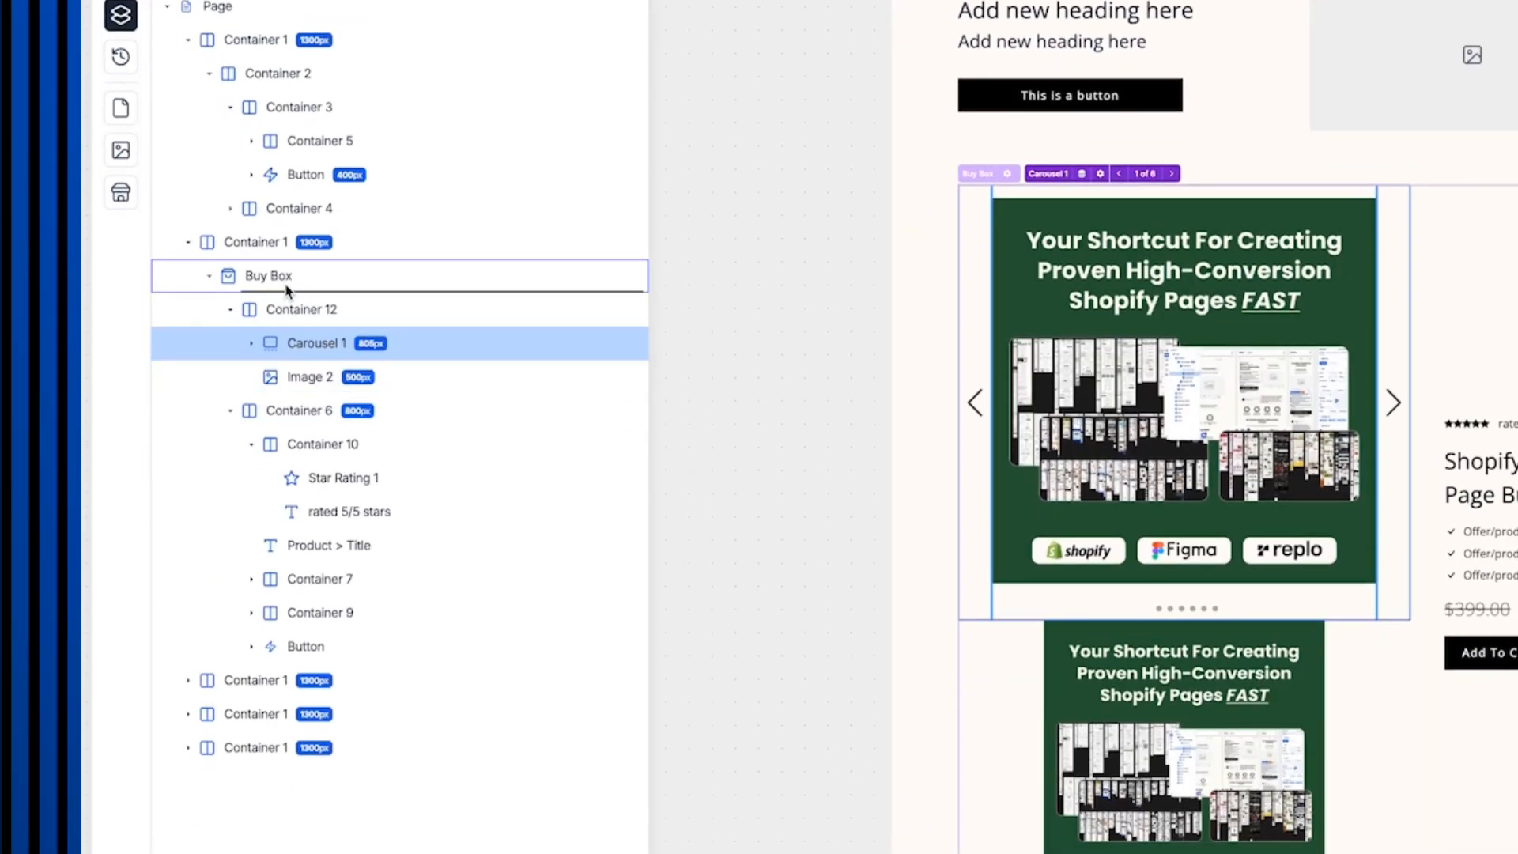
drag(291, 300, 292, 302)
click(293, 339)
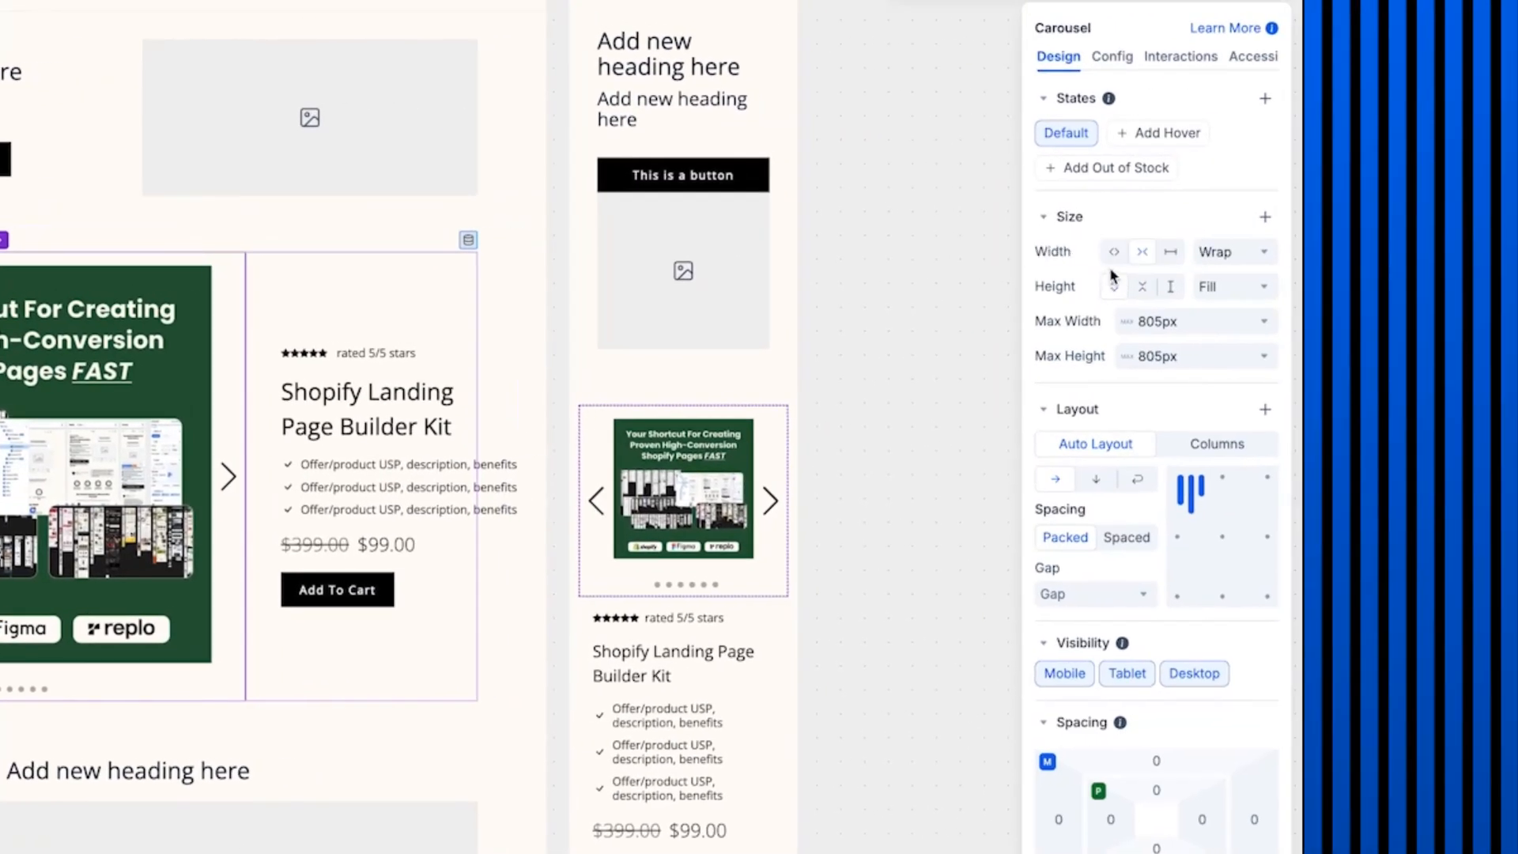
click(1112, 255)
click(116, 370)
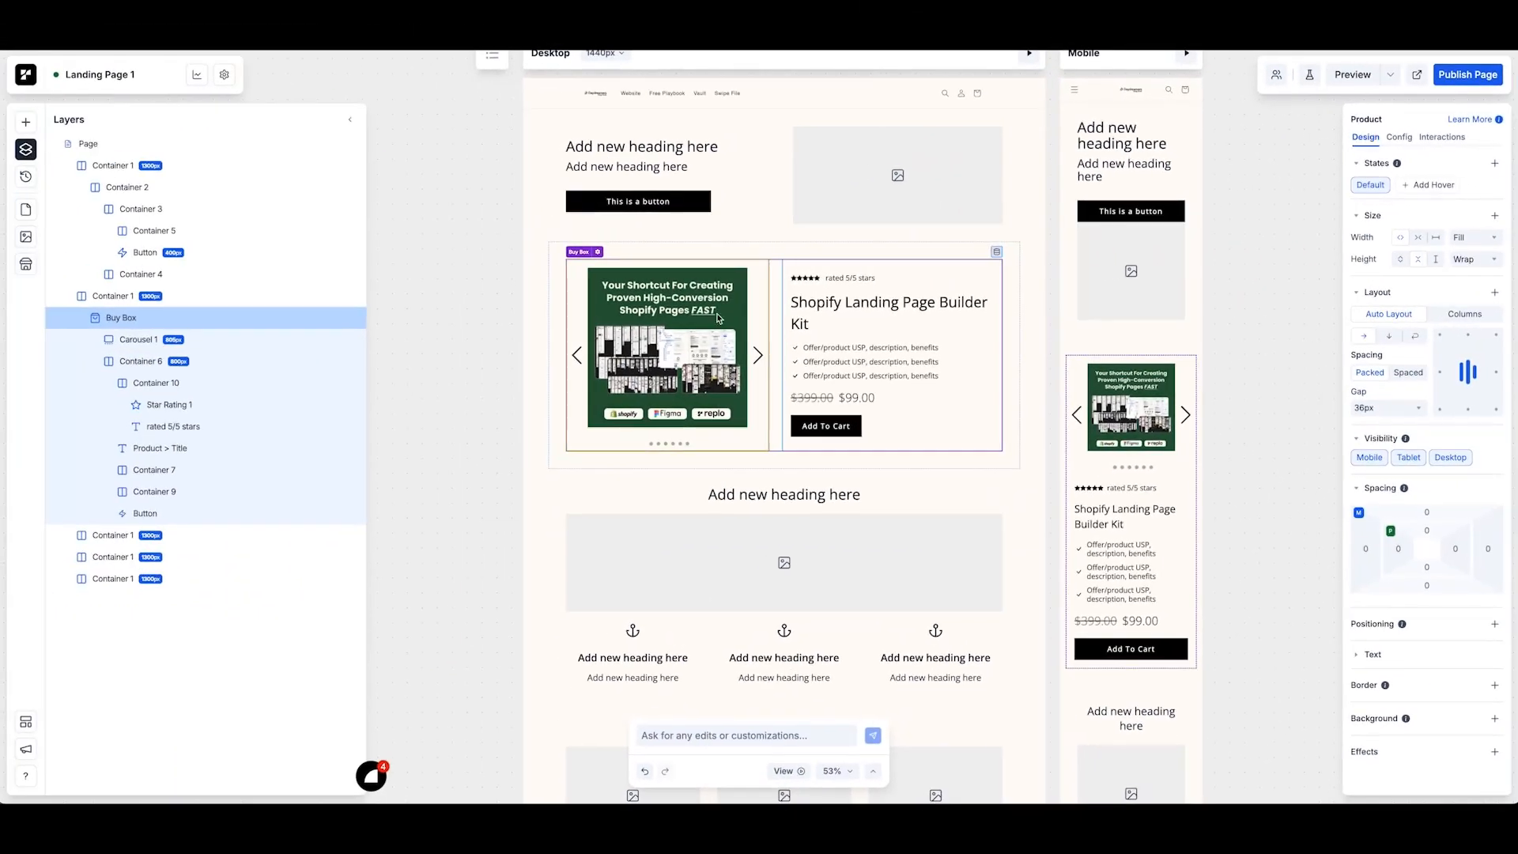
Step: Page through the slides of the product images carousel and inspect its slide layers
click(710, 254)
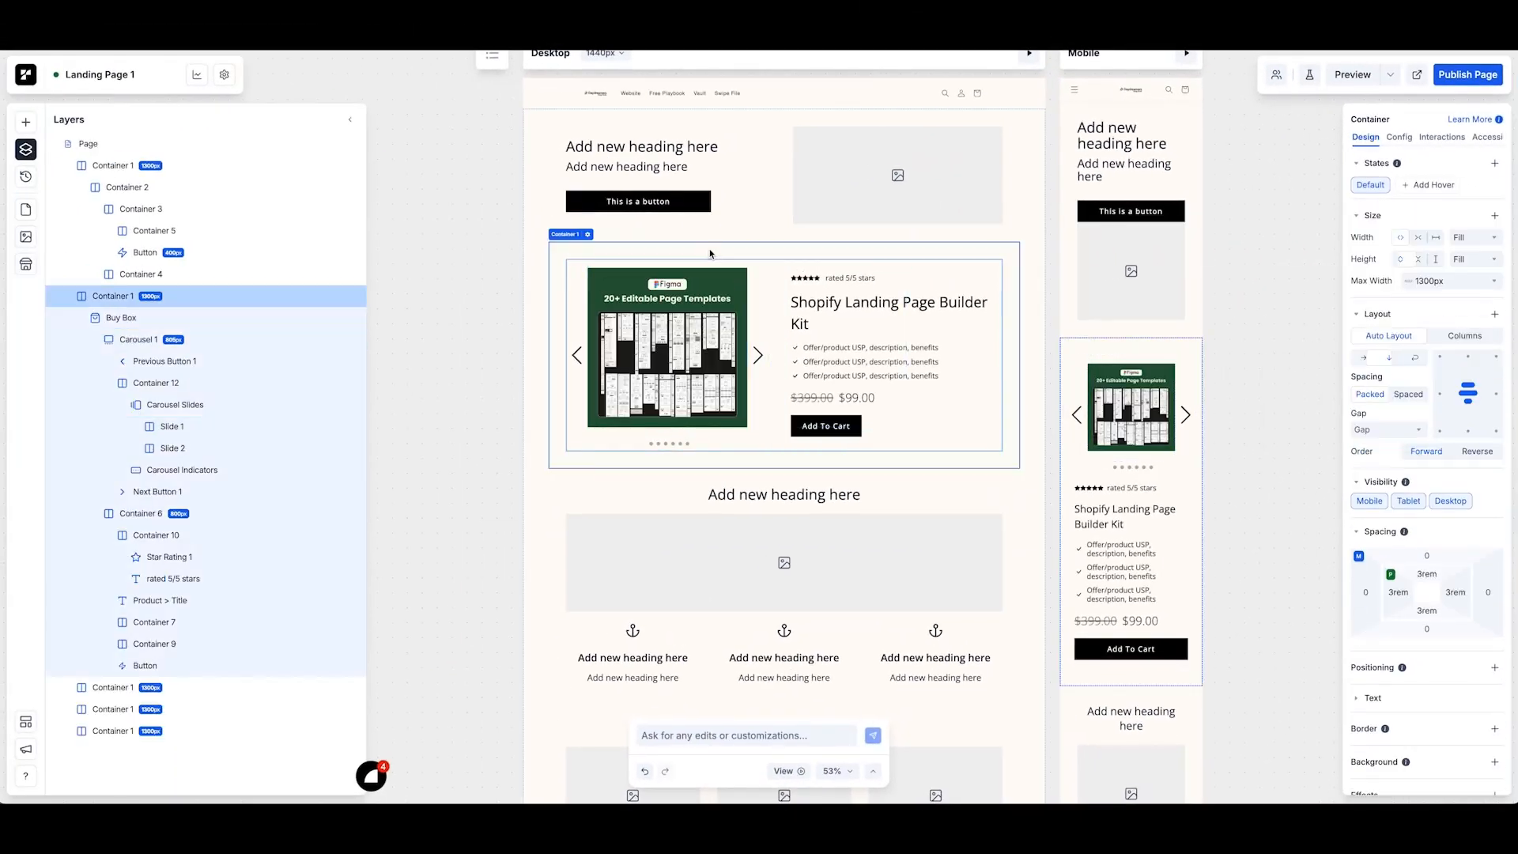
double_click(688, 279)
double_click(689, 277)
double_click(703, 263)
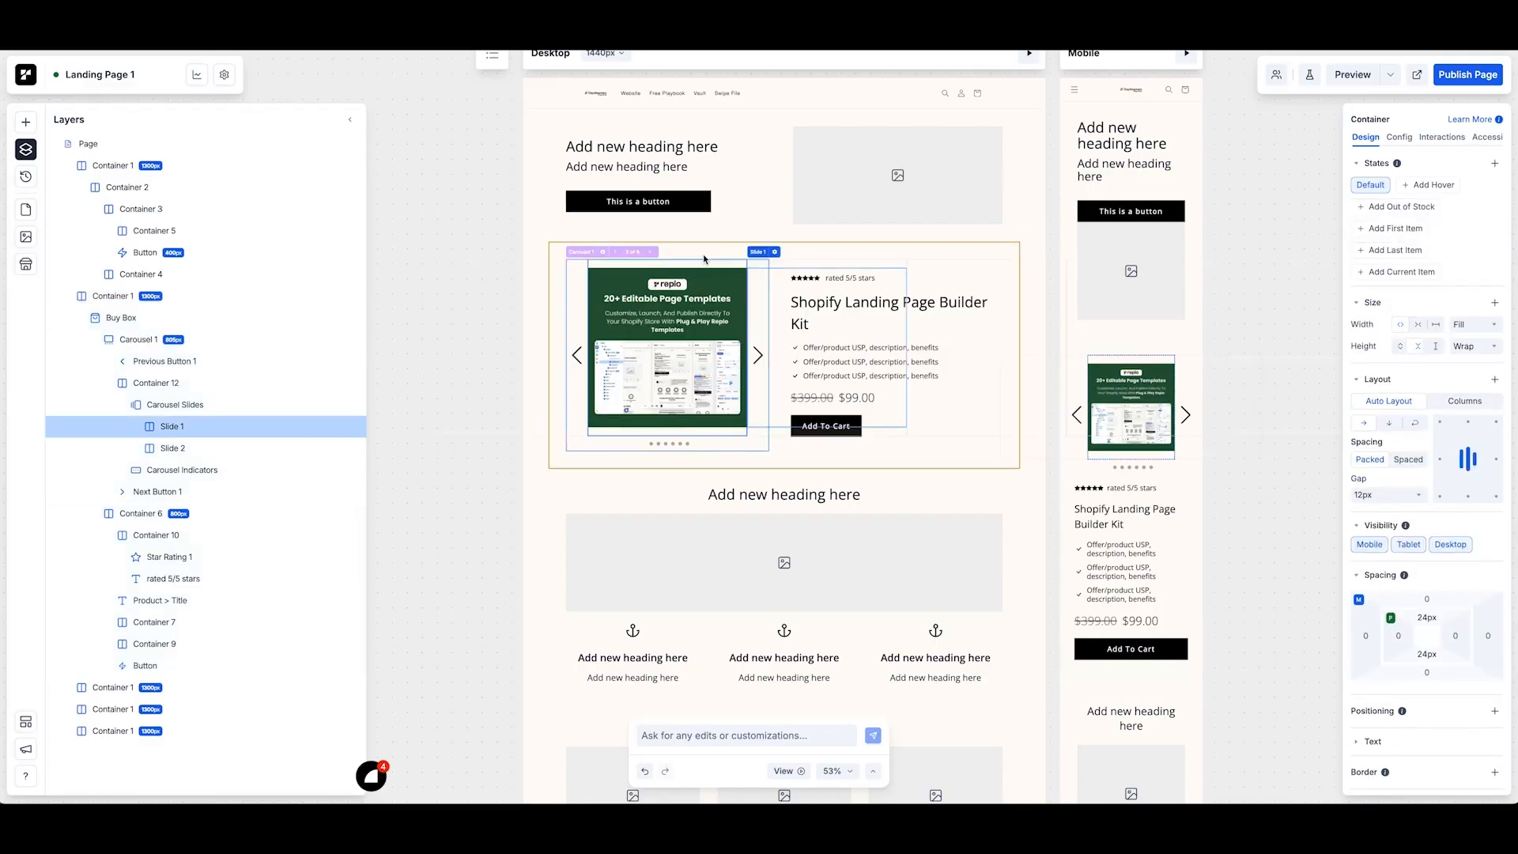
double_click(699, 284)
click(651, 252)
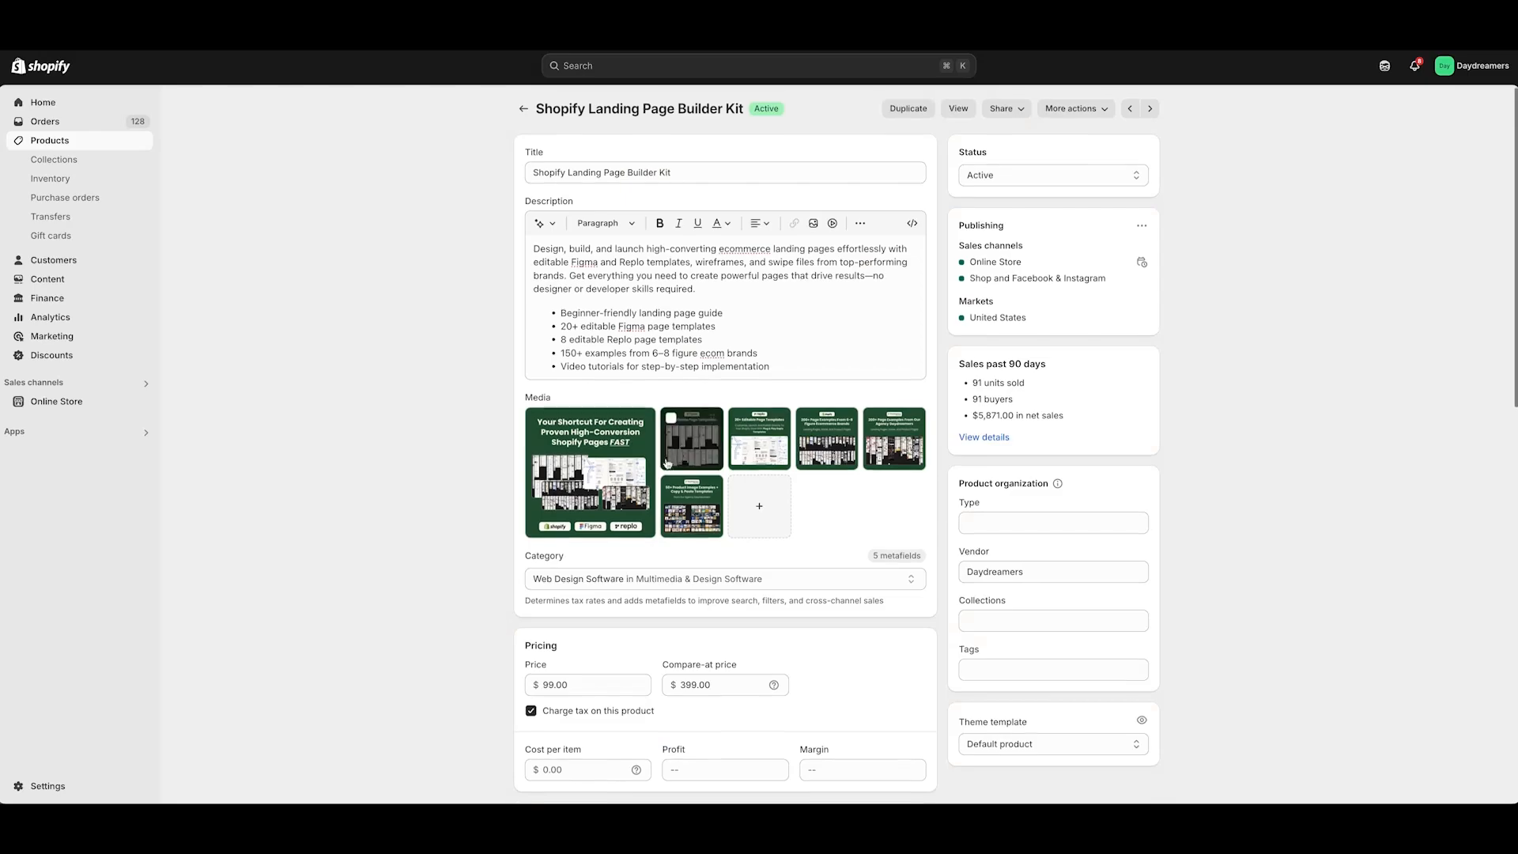
Step: View the product's media images in the Shopify admin and compare them with the carousel's slides in Replo
click(697, 442)
click(1245, 445)
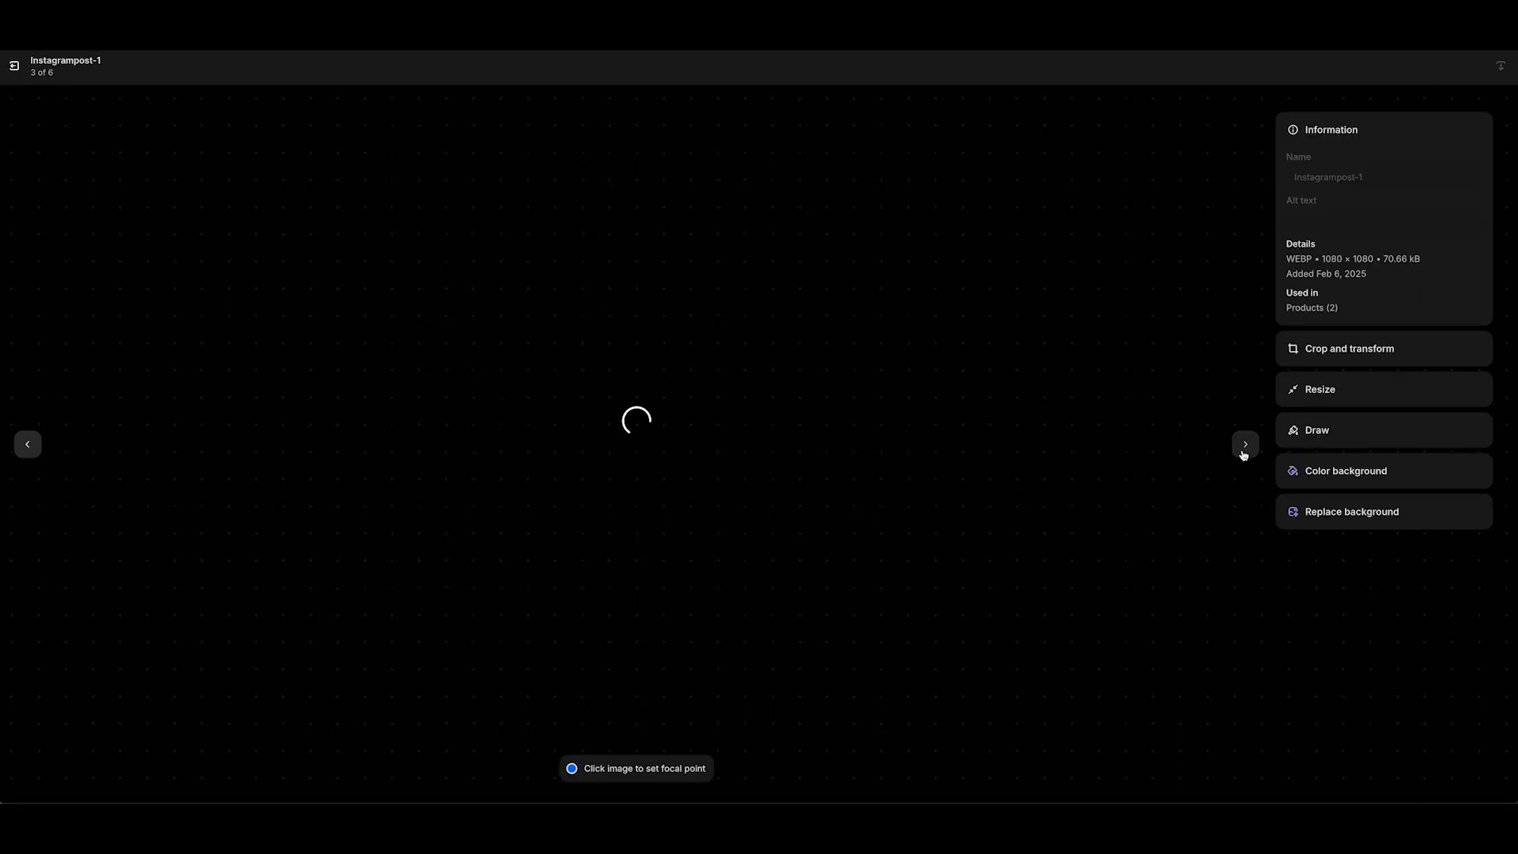
click(1244, 445)
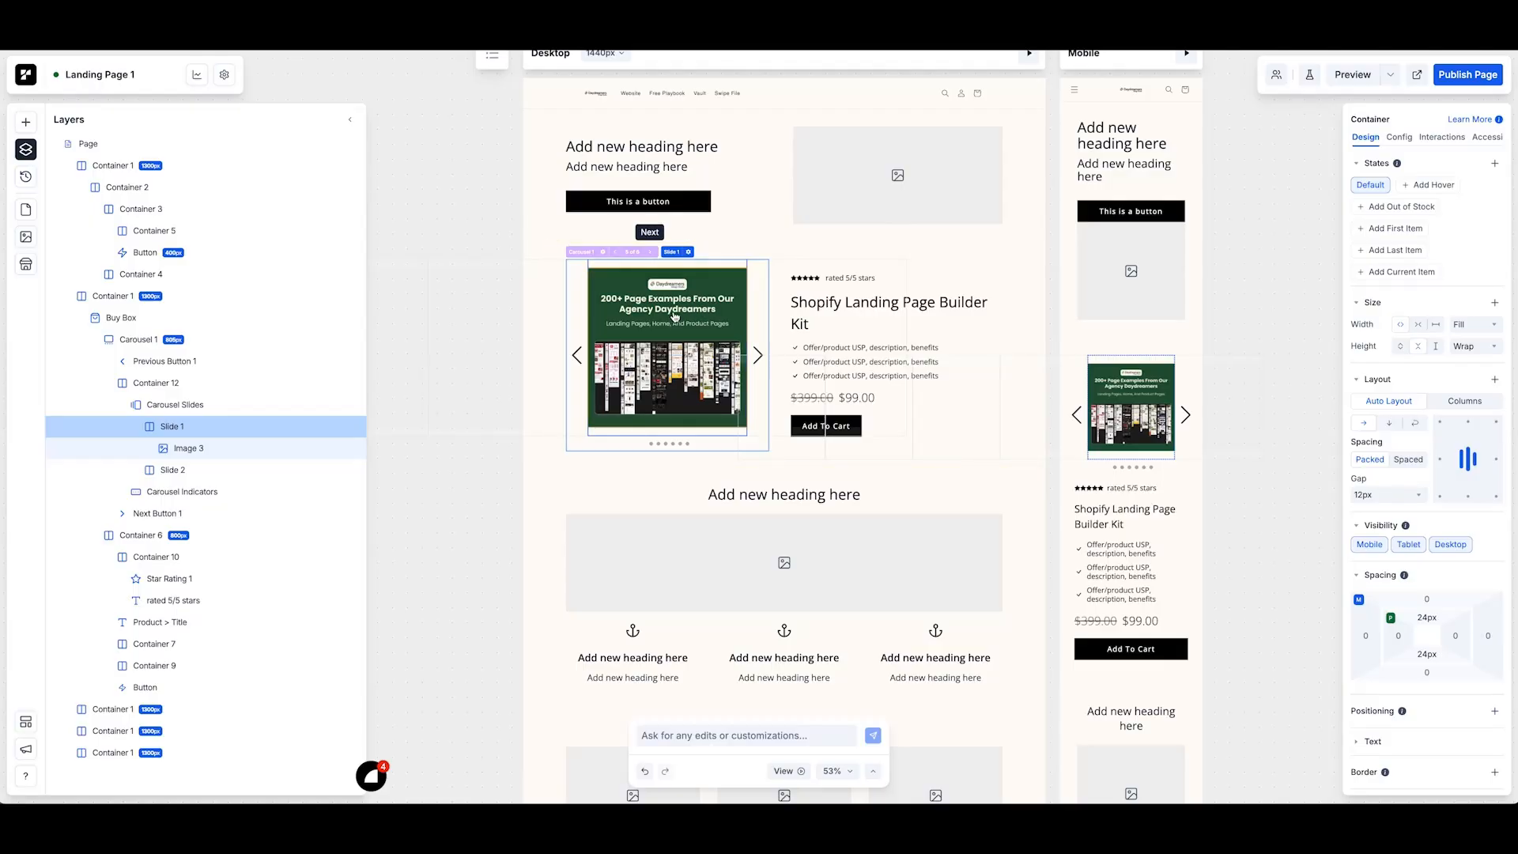
click(614, 254)
click(614, 259)
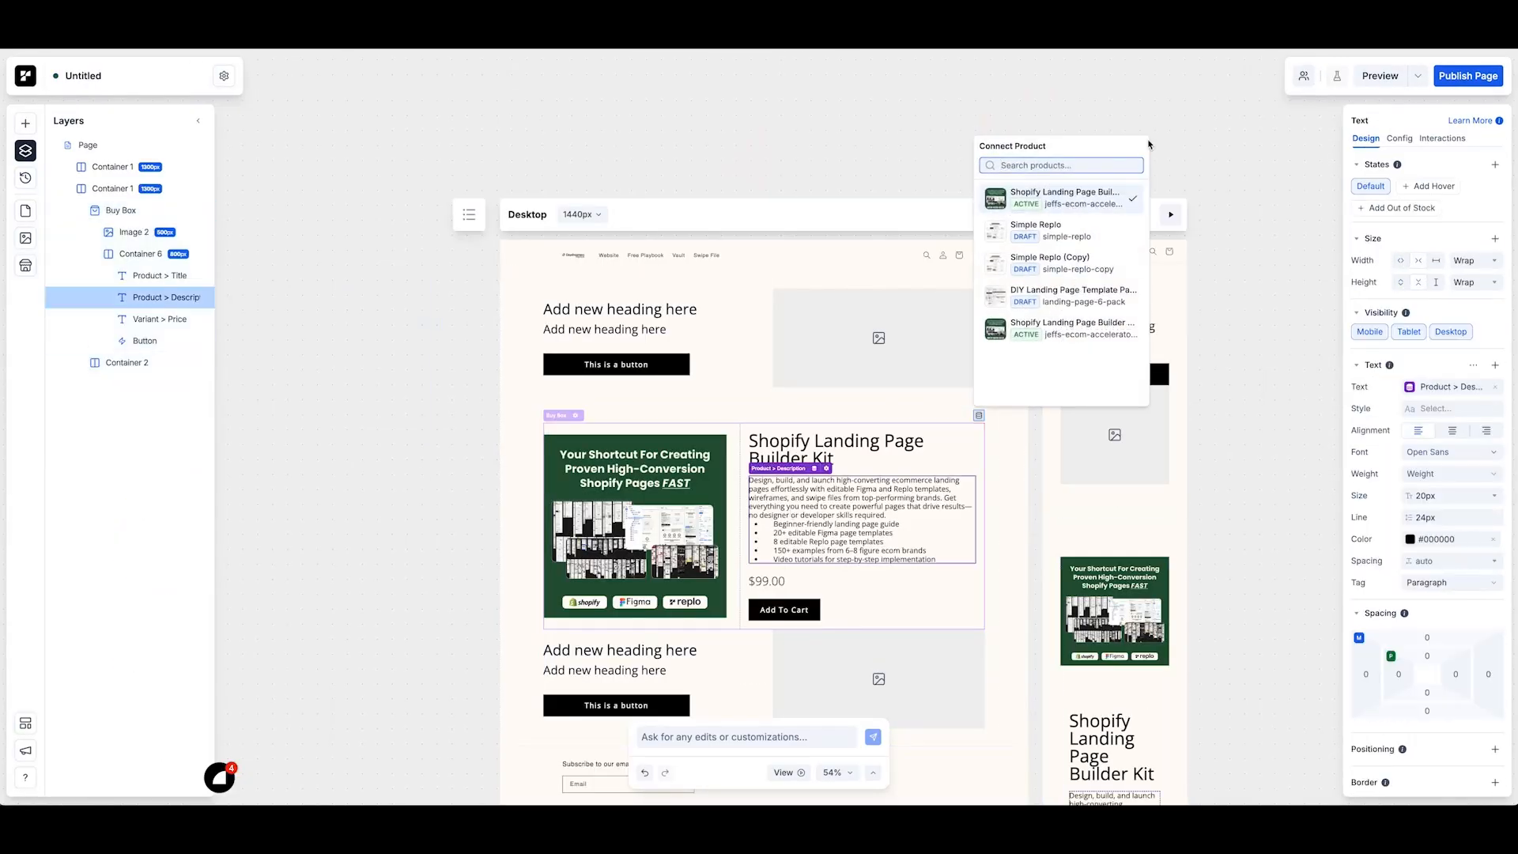
Step: Duplicate the product description text in the Untitled page's buy box and group both copies in a container
click(379, 379)
click(148, 302)
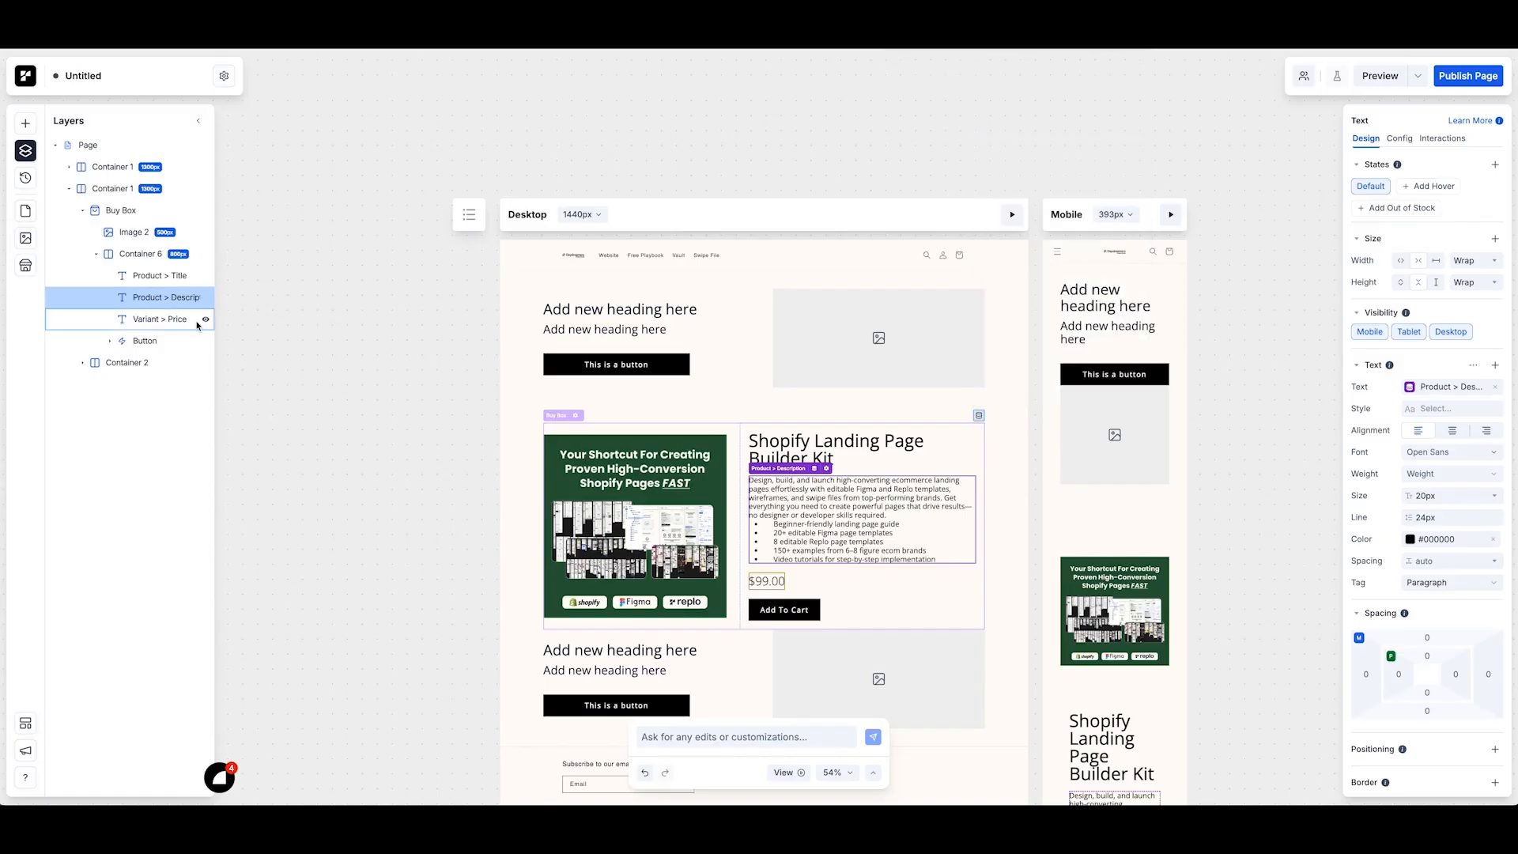
key(super+d)
shift+click(158, 300)
key(super+g)
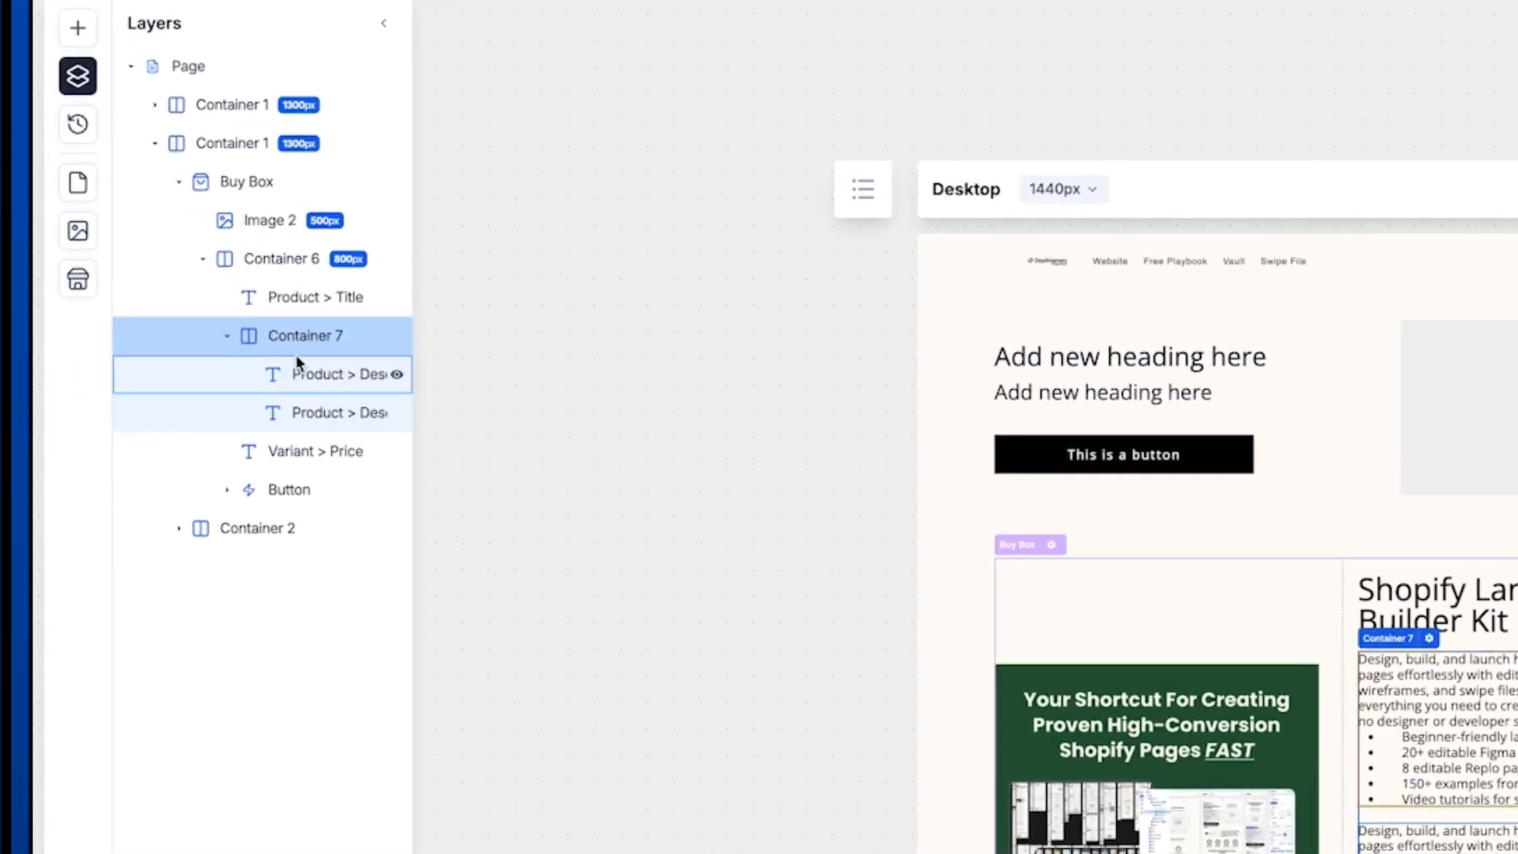
Step: Replace the product description copies inside Container 7 with the text "Offer/product USP, description, benefits"
click(299, 372)
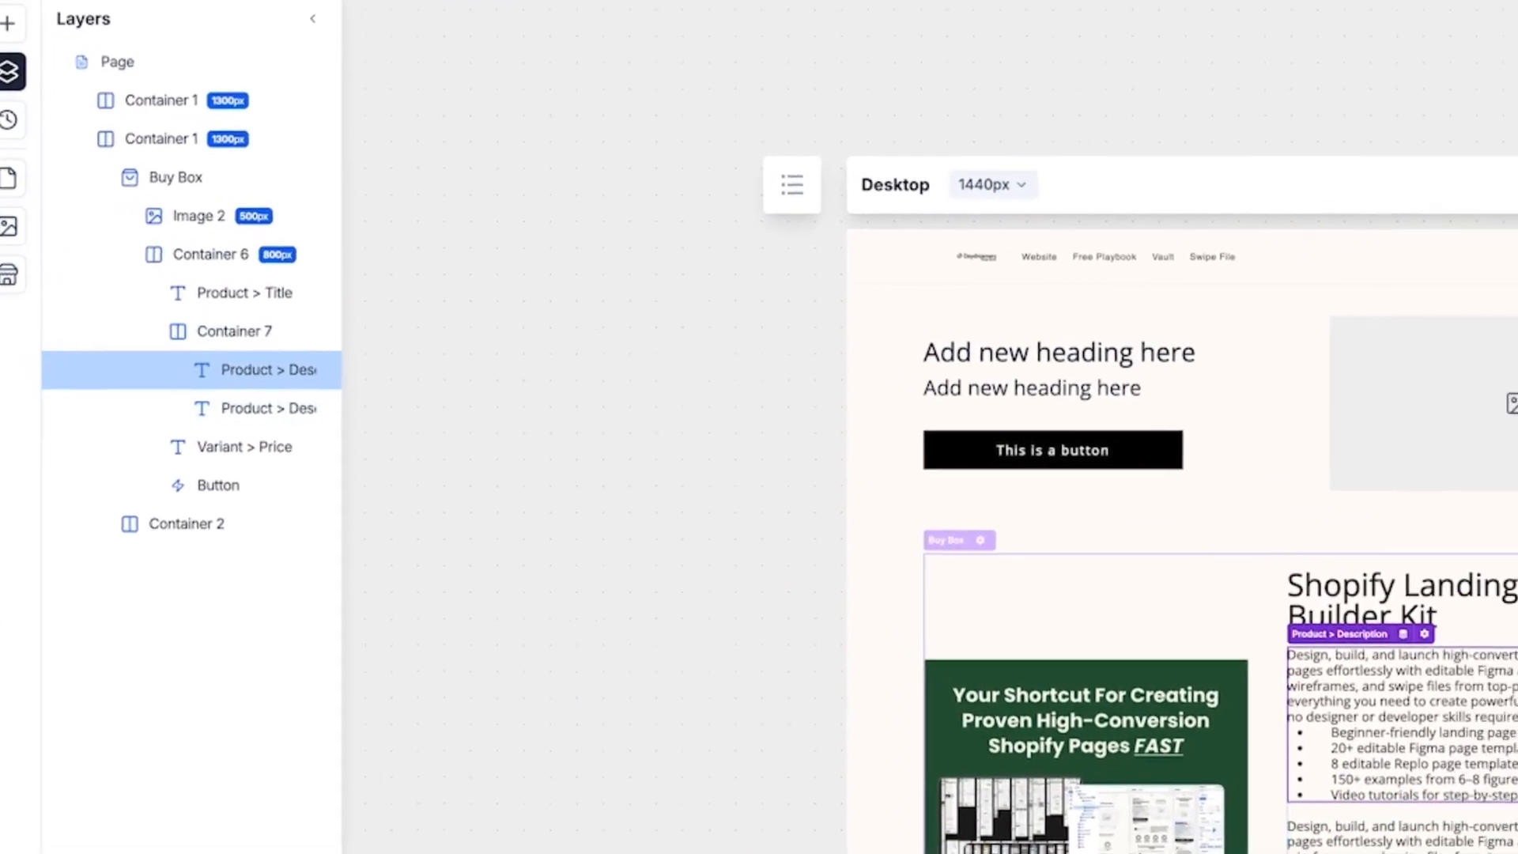
click(1397, 415)
click(976, 482)
key(super+a)
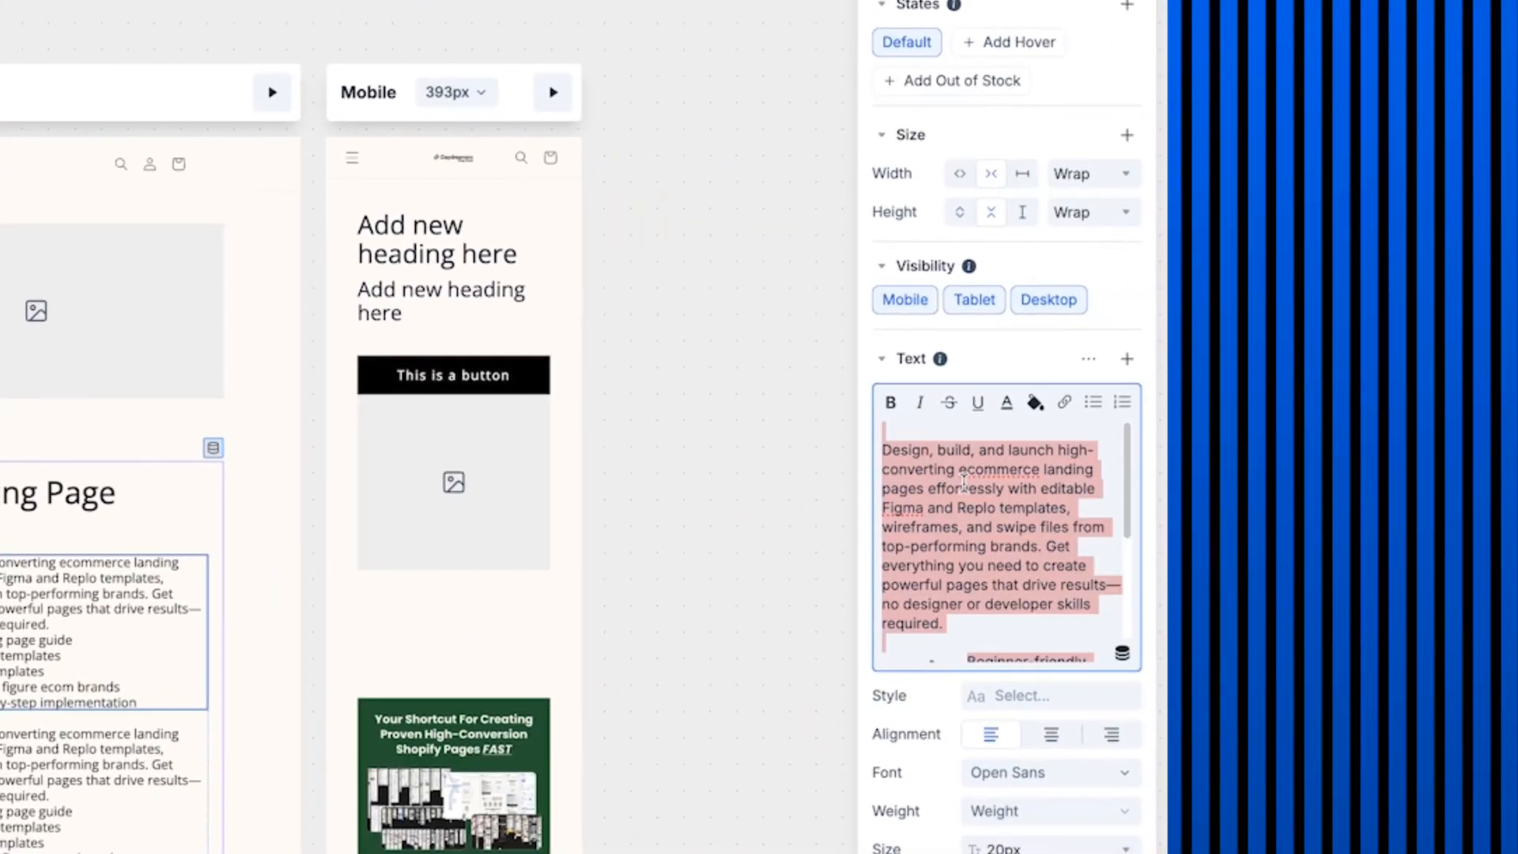
key(BackSpace)
text(Offer )
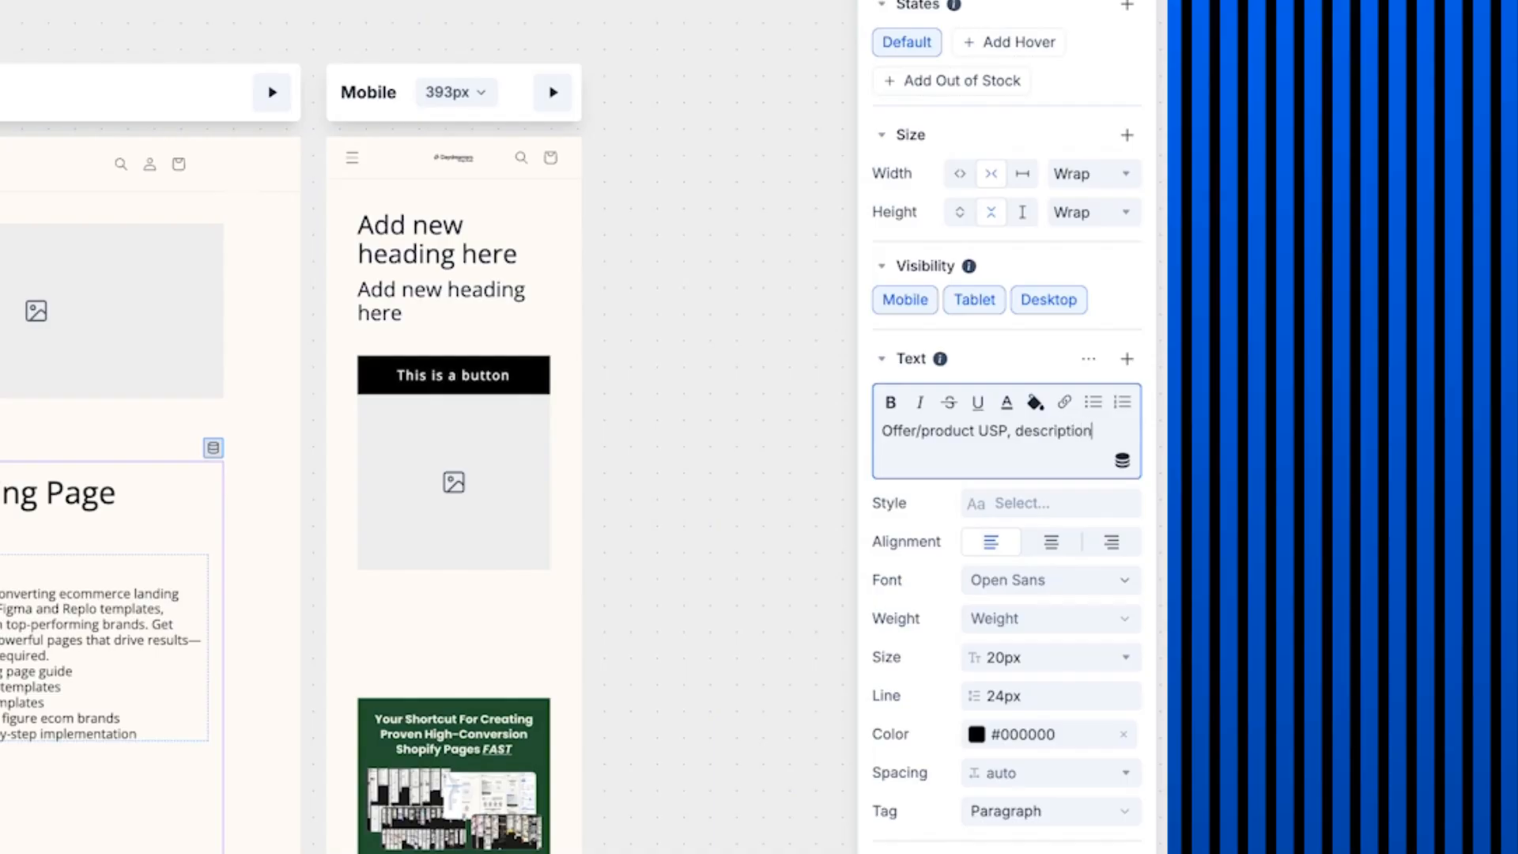
text(product USP, description, benefits)
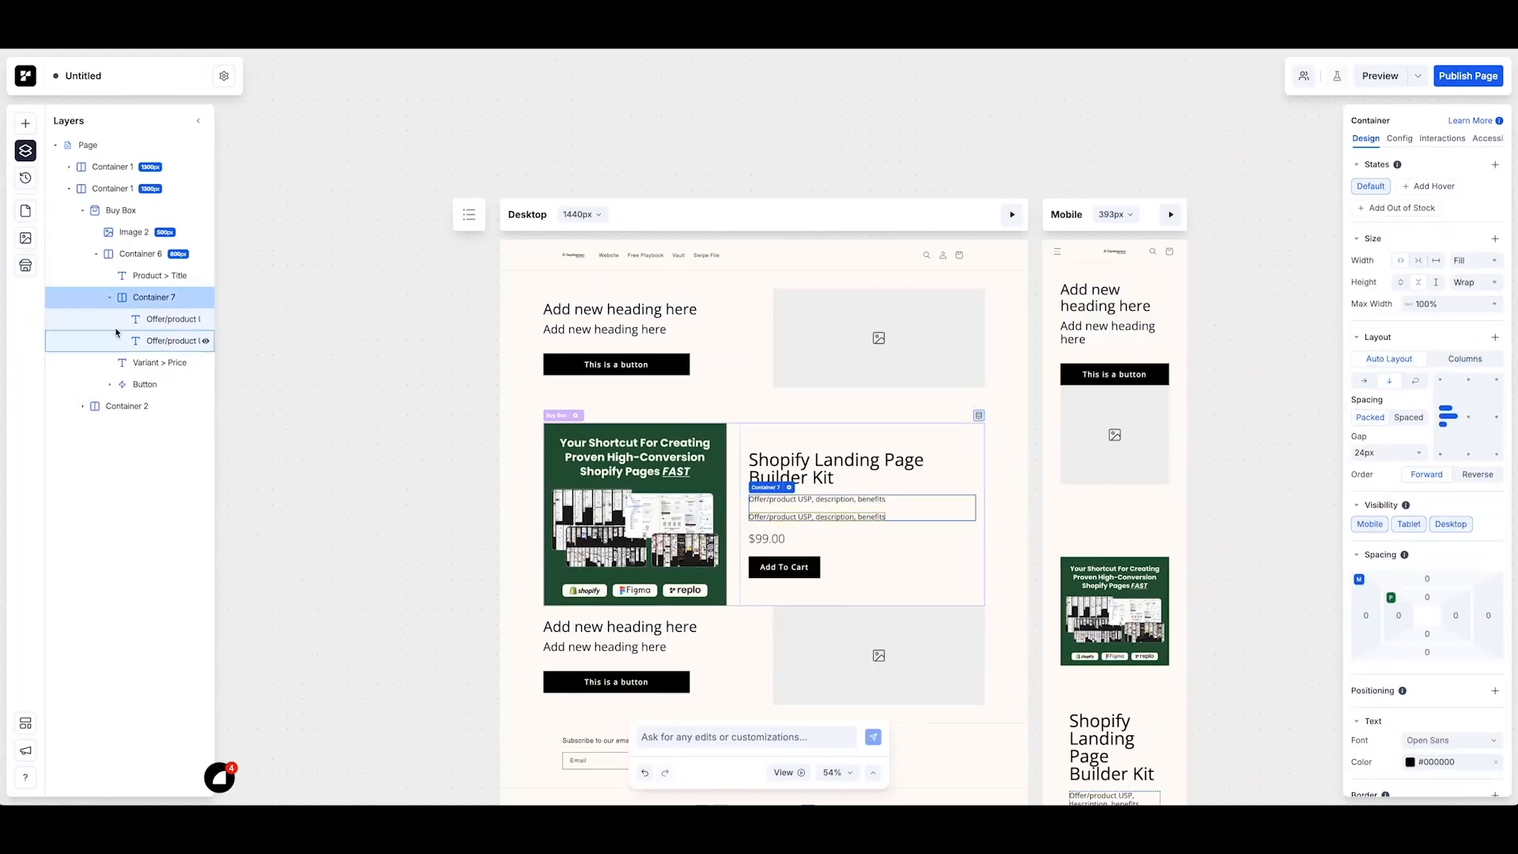
Step: Insert an icon above the benefit texts in the buy box and set it to Check
click(25, 122)
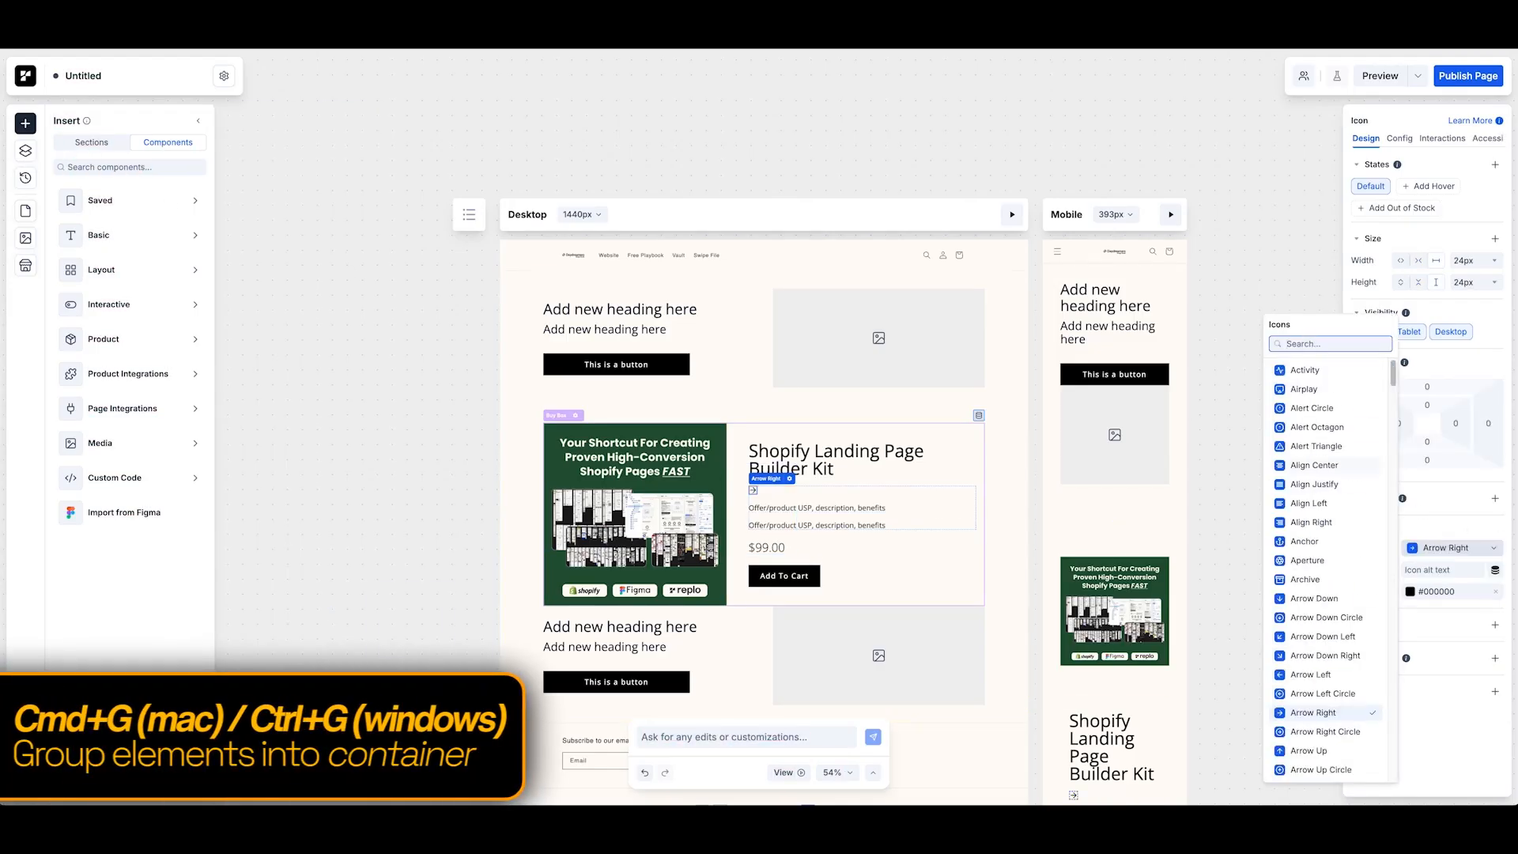
text(check)
click(1308, 521)
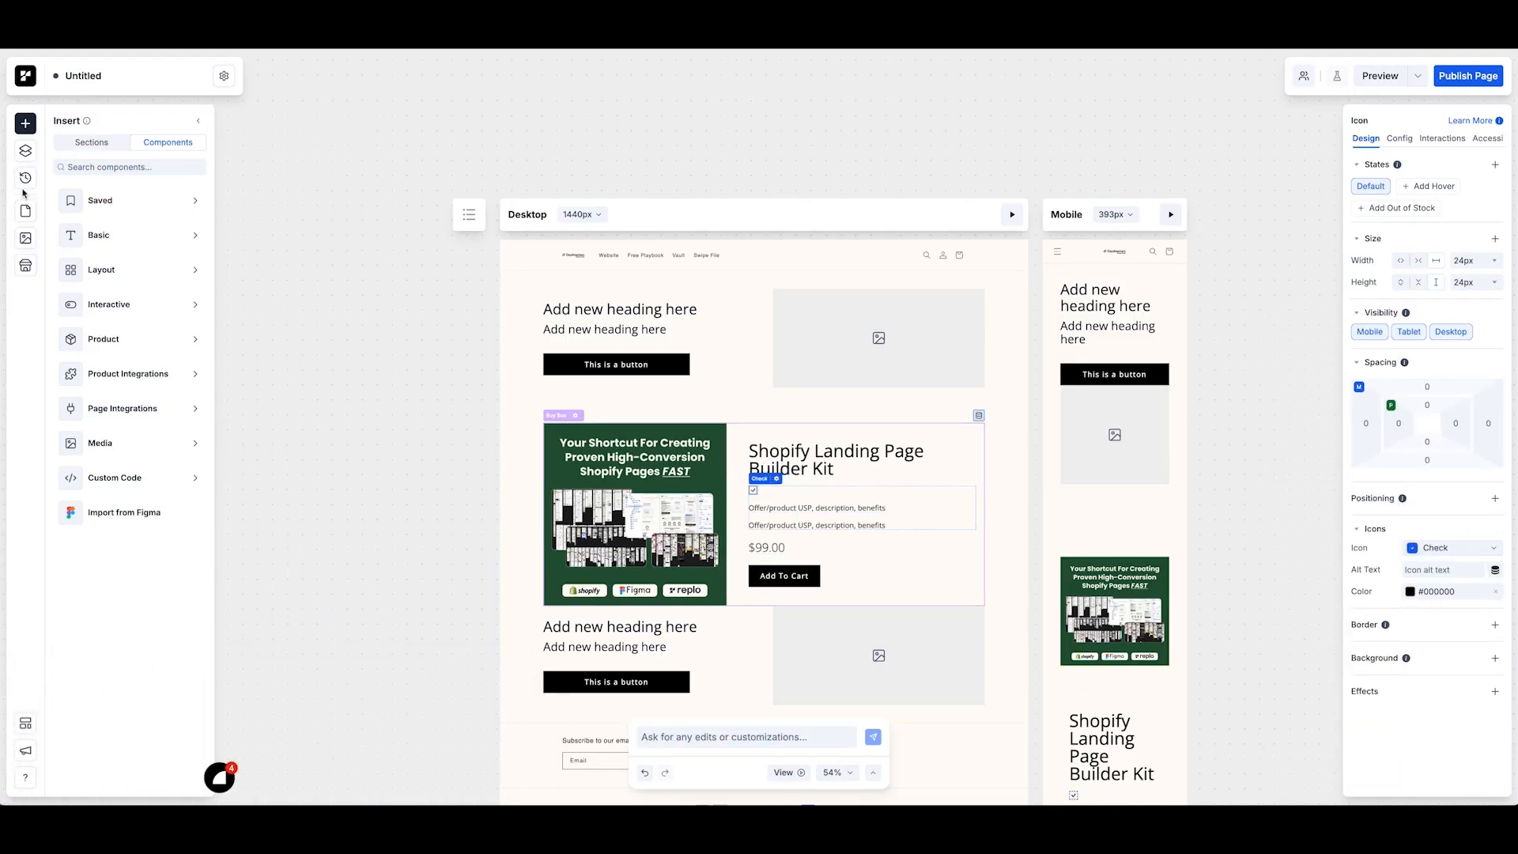
Step: Group the check icon with the first benefit text in a container and lay them out horizontally
click(25, 151)
click(162, 341)
shift+click(159, 320)
key(ctrl+g)
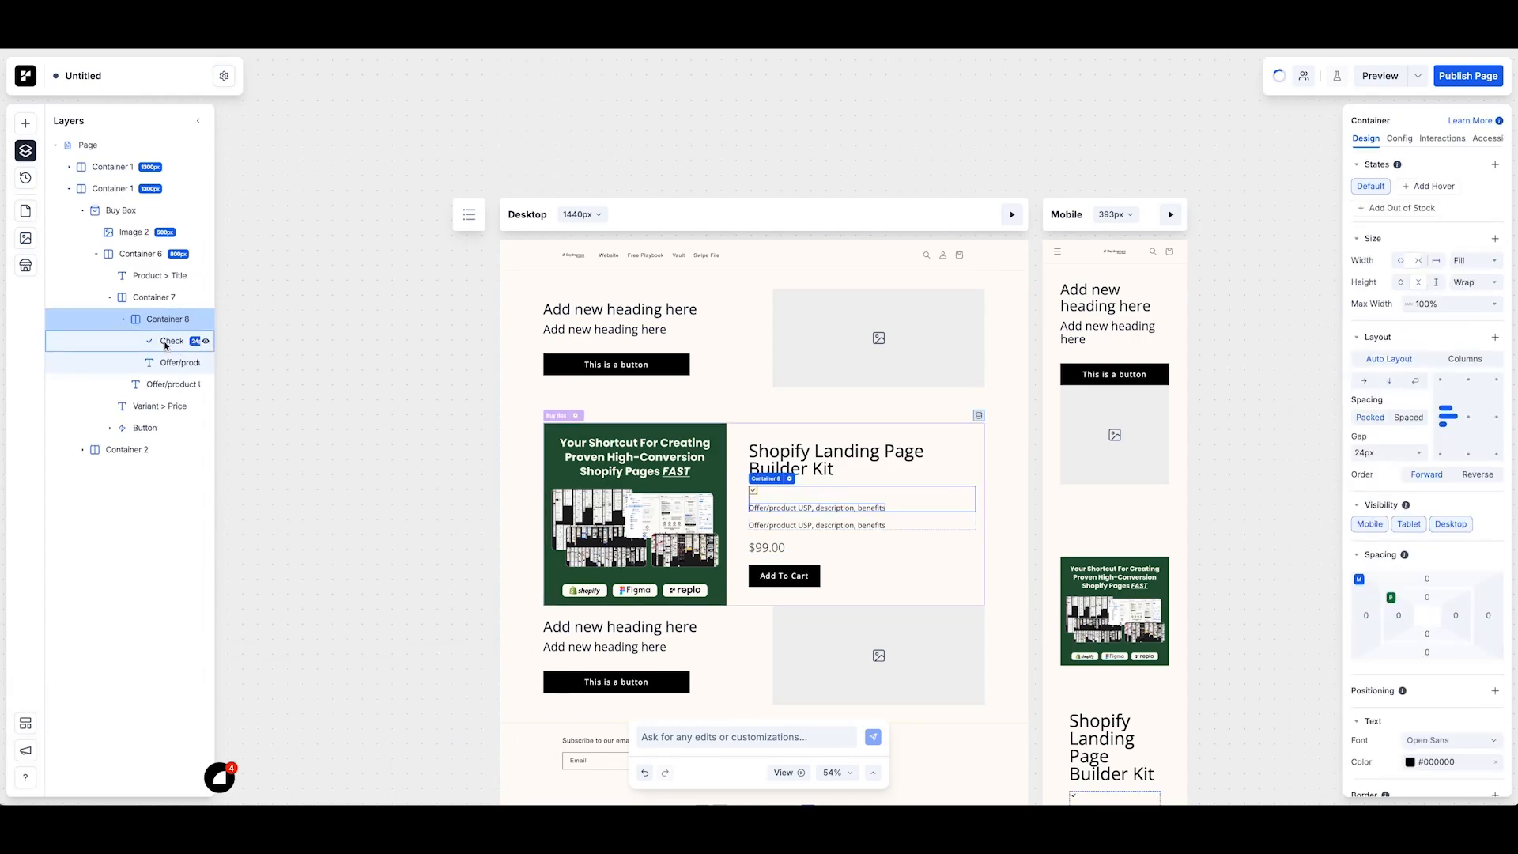
click(1364, 382)
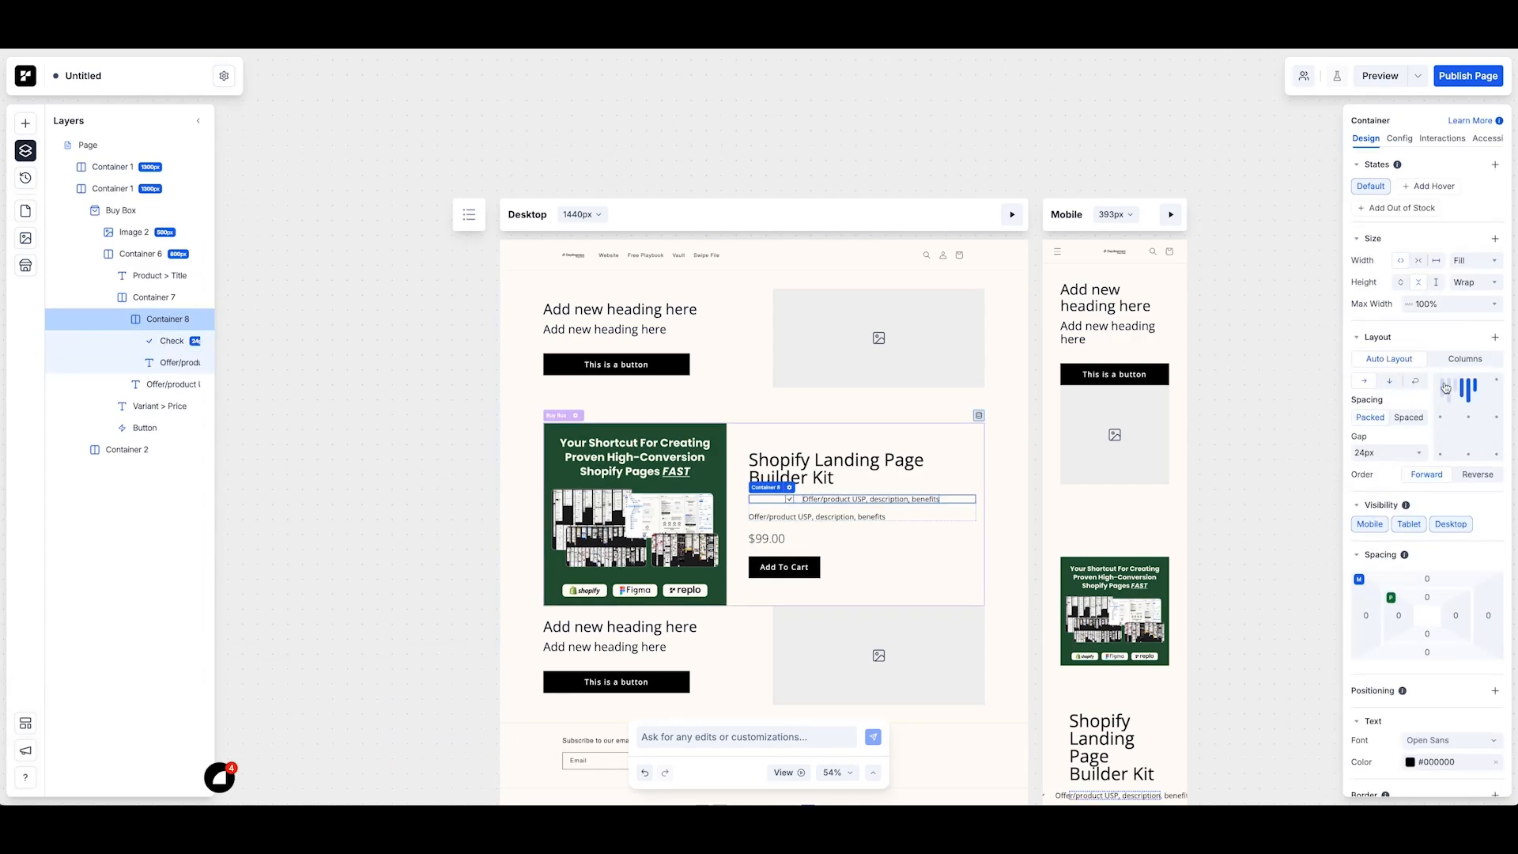
Step: Align the check icon row's contents to the left center and set its gap to 10px
click(158, 345)
click(160, 365)
click(162, 322)
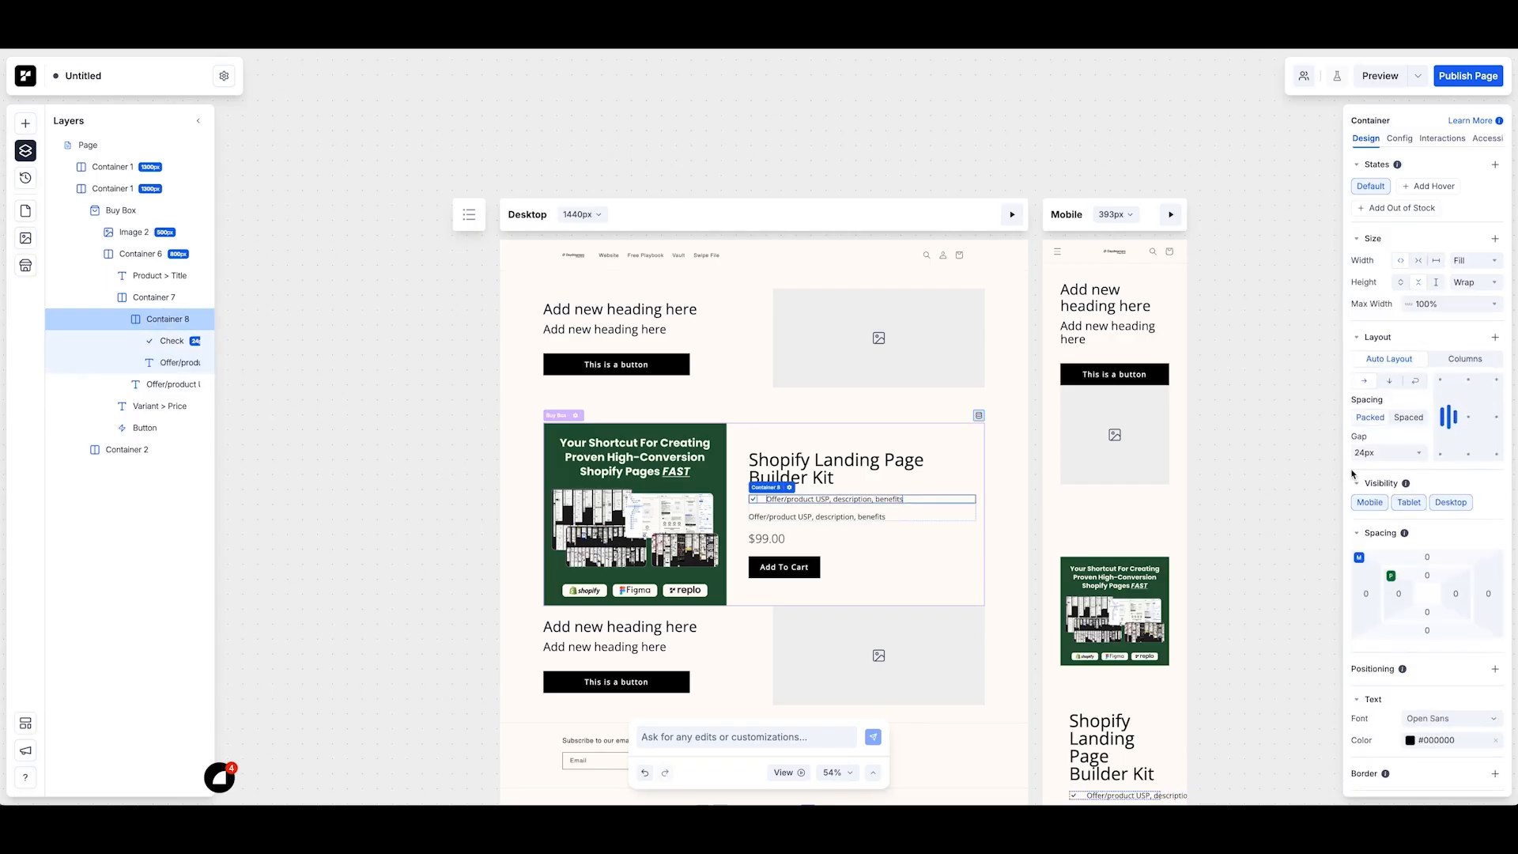
text(10)
key(Return)
click(1004, 506)
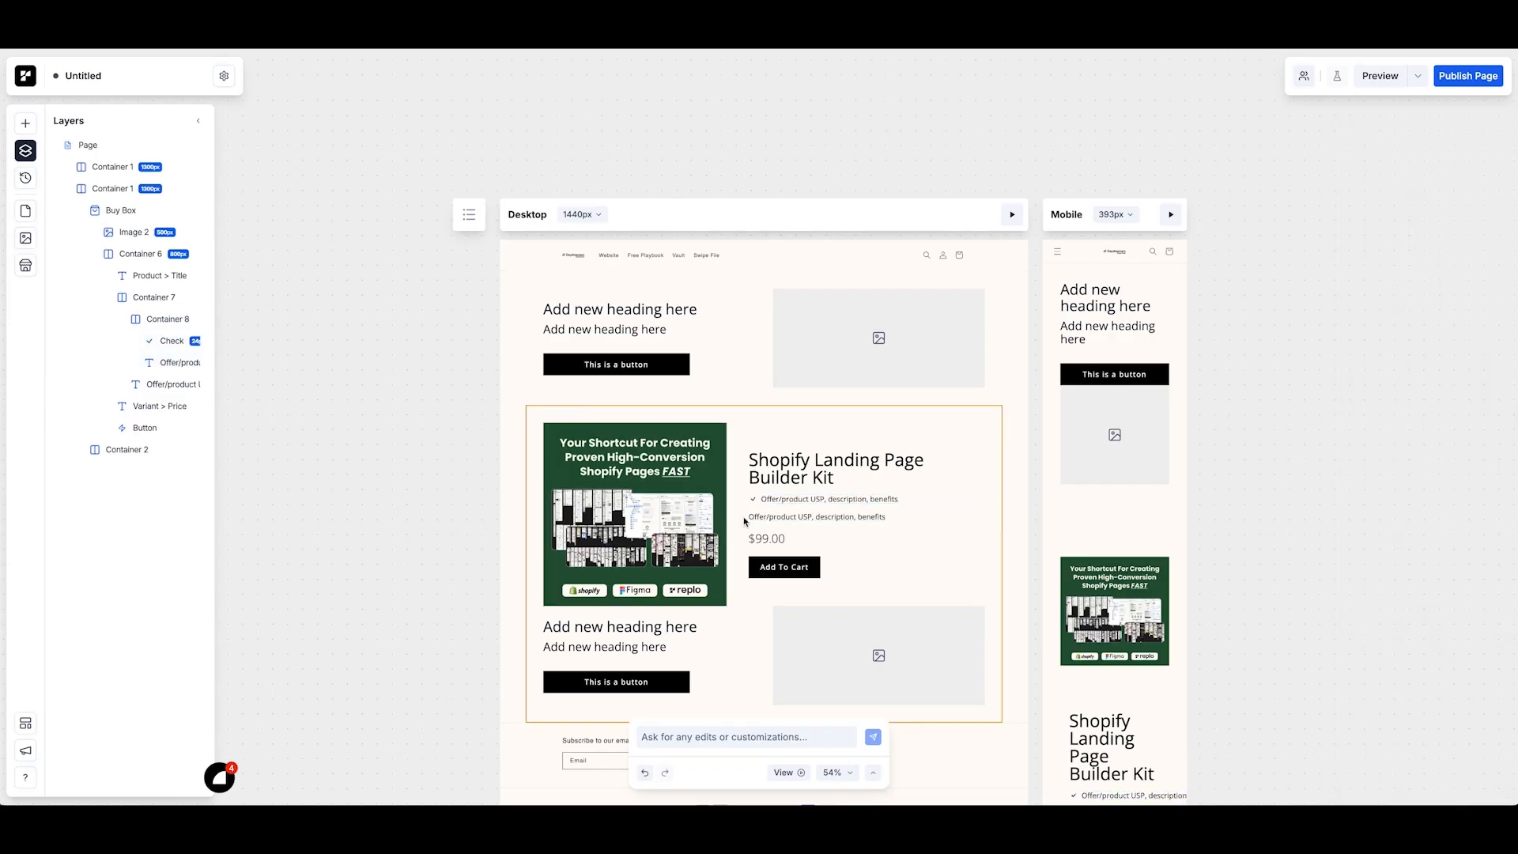
Step: Duplicate the check icon row twice and delete the leftover benefit text without an icon
double_click(758, 500)
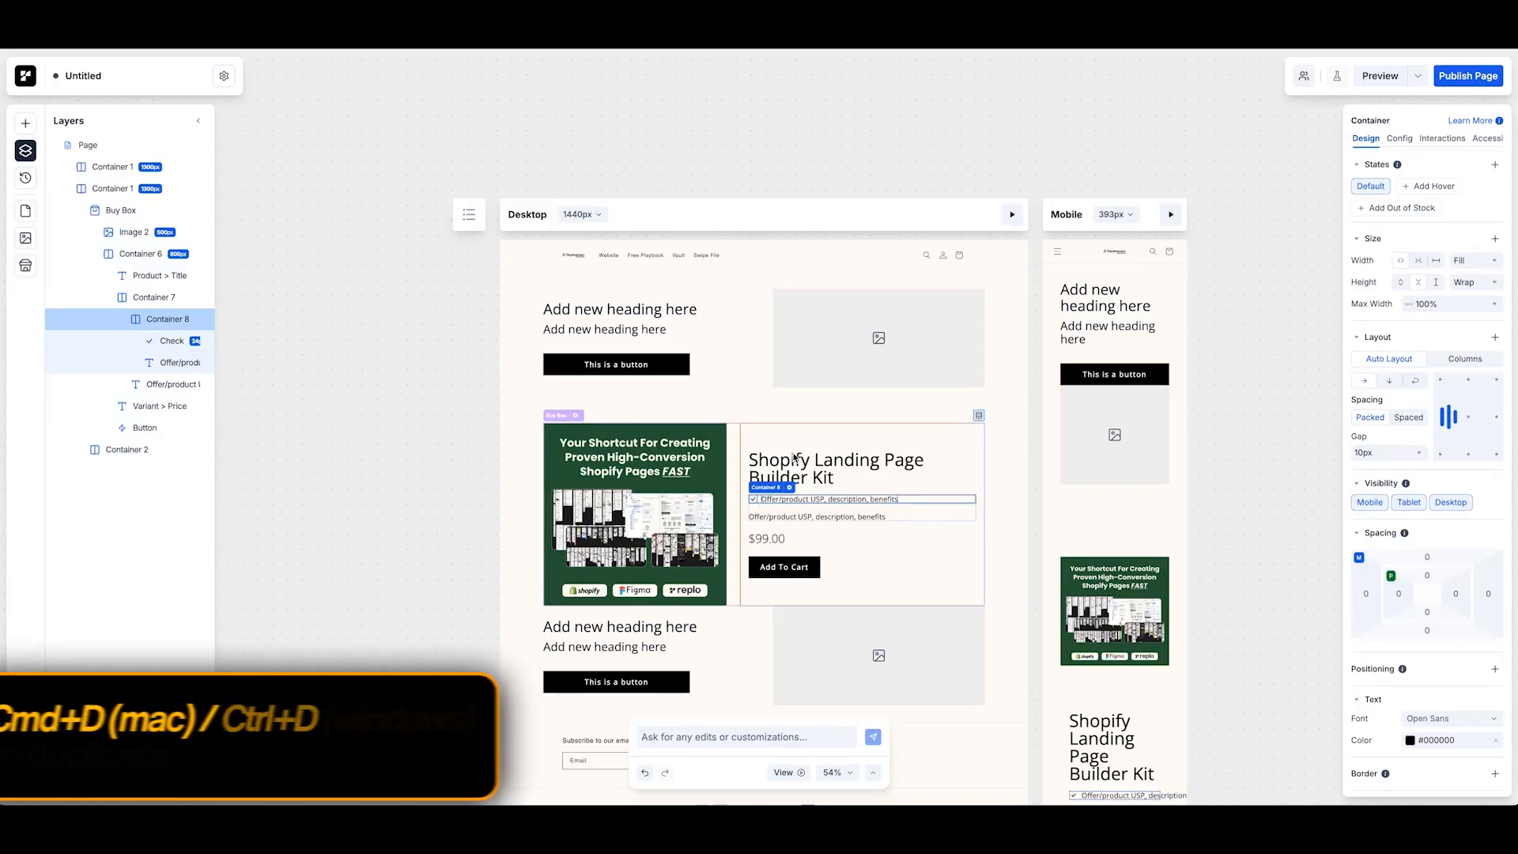
click(919, 517)
click(146, 384)
key(Delete)
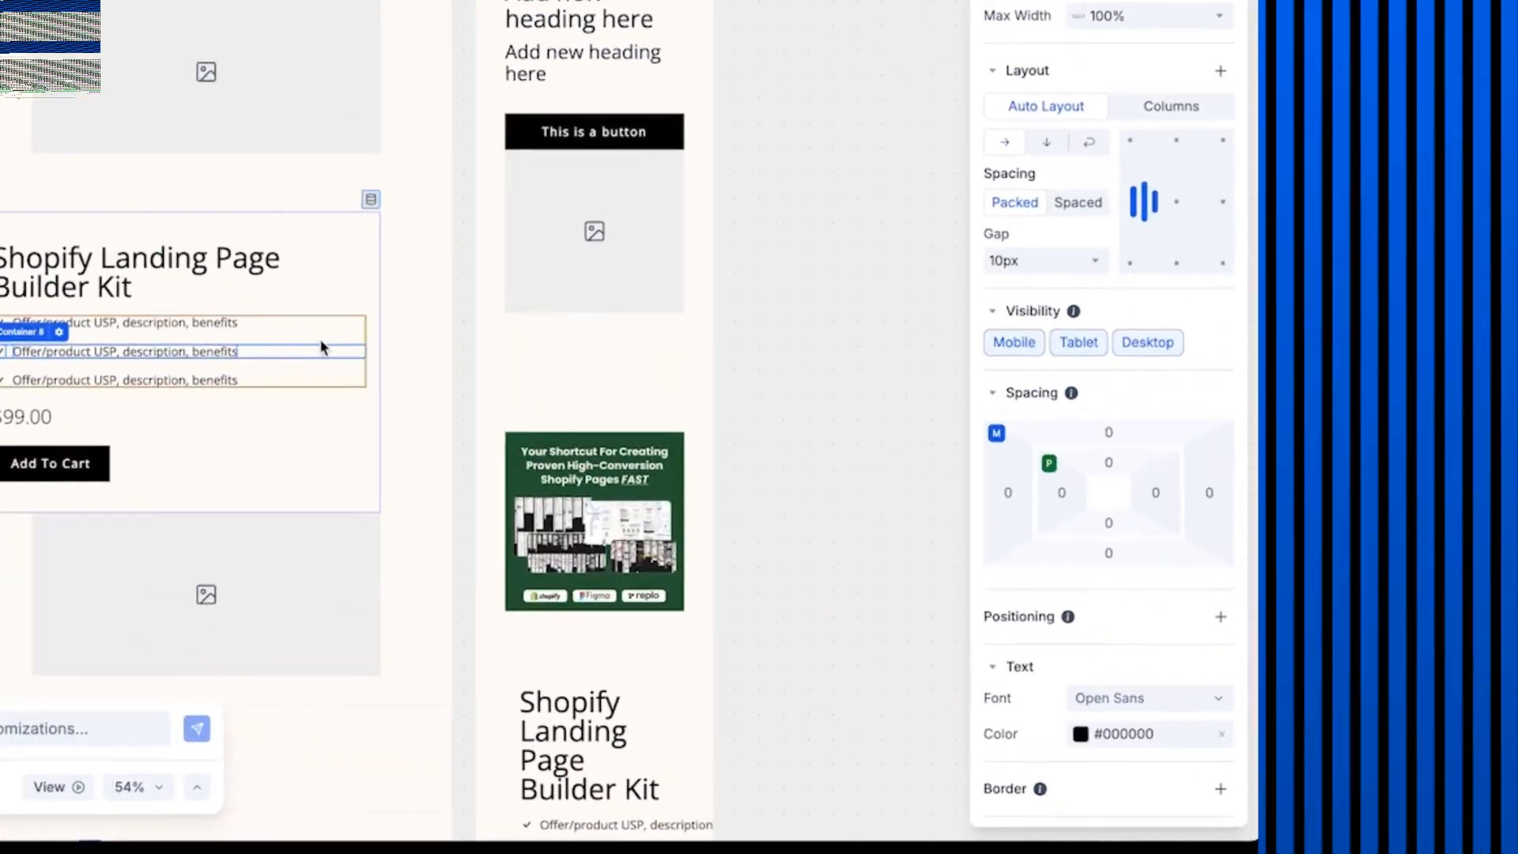
Step: Set the gap of the container holding the three benefit rows to 15px
text(22)
key(Return)
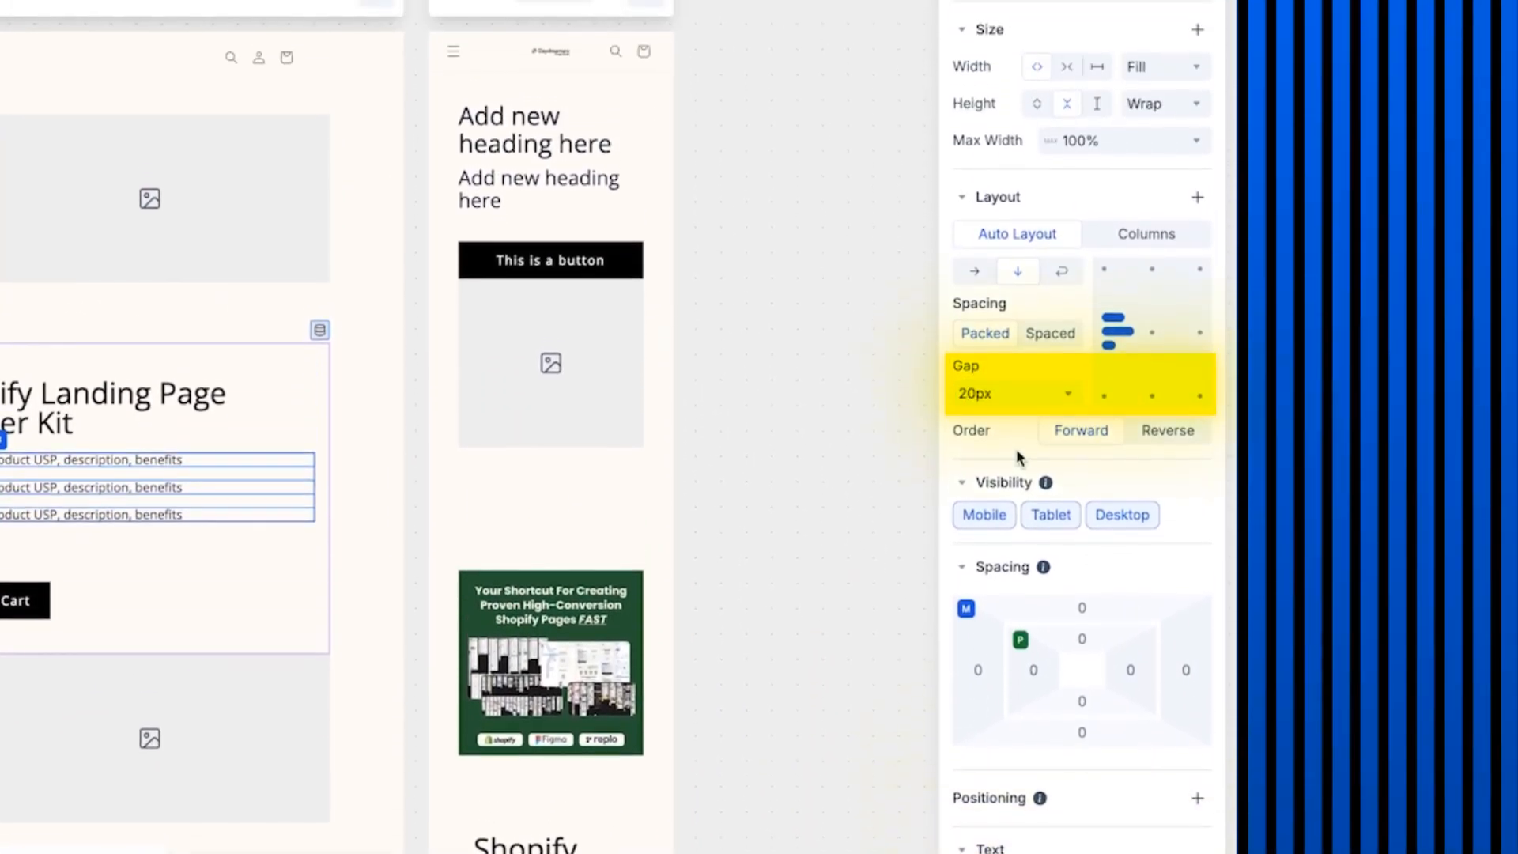
click(1006, 243)
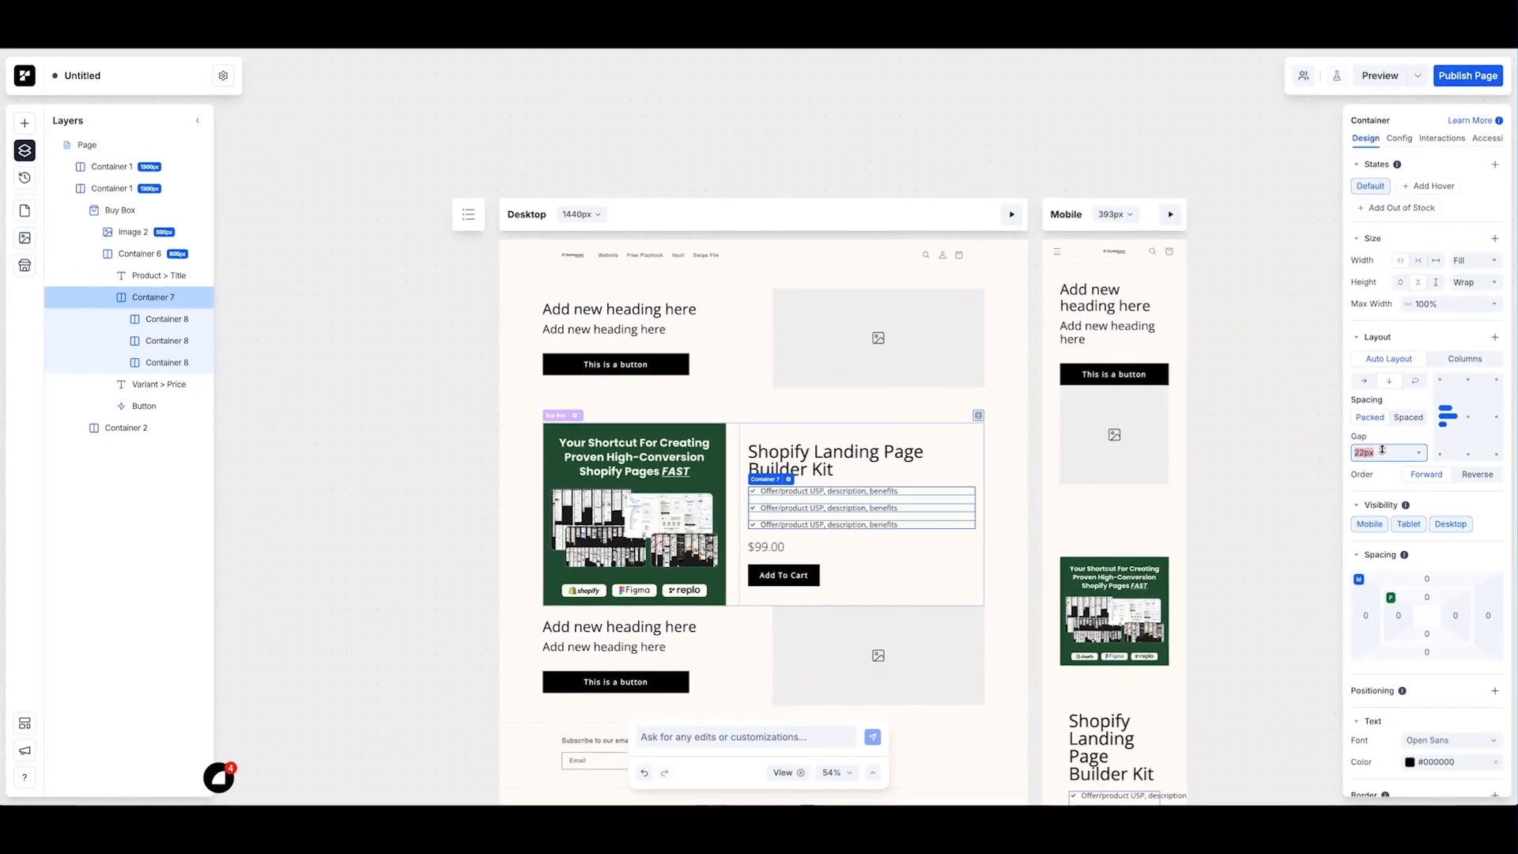
text(15)
key(Return)
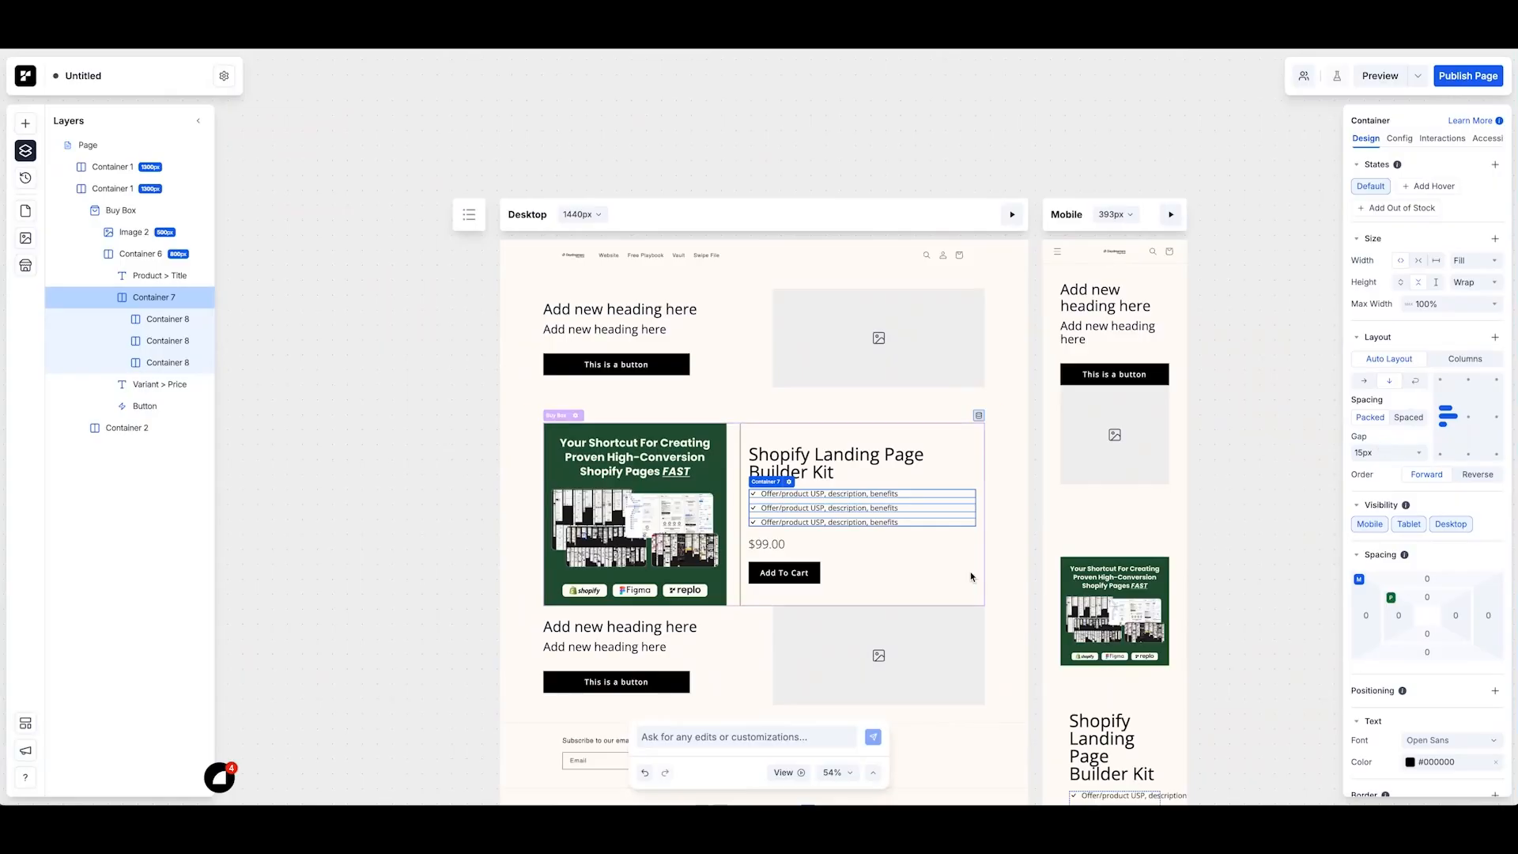
Step: Set the product title's font size to 40px and its line height to auto
click(815, 467)
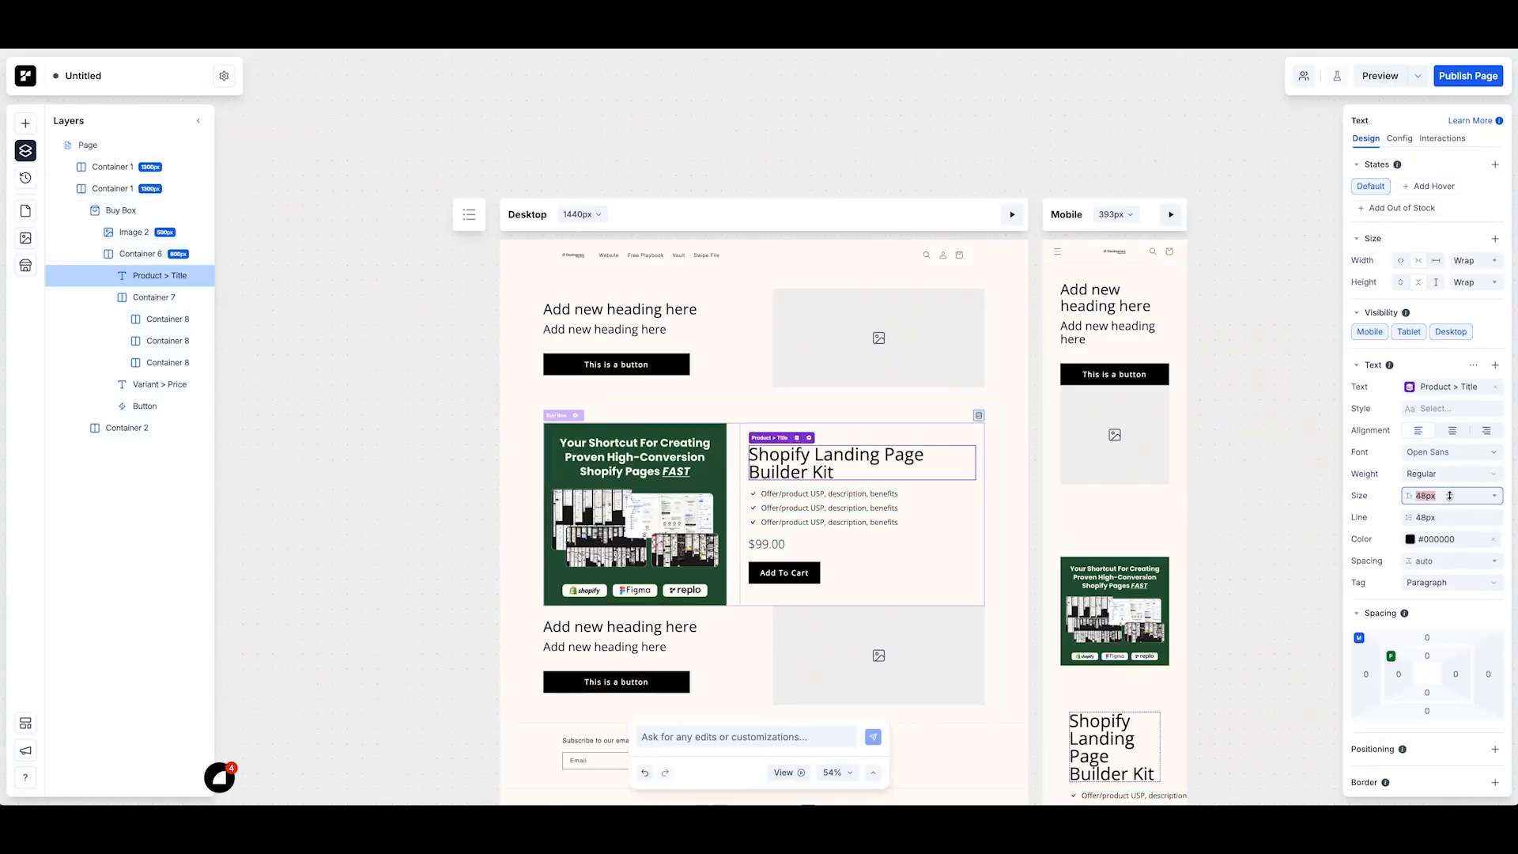
click(1450, 496)
text(40)
key(Return)
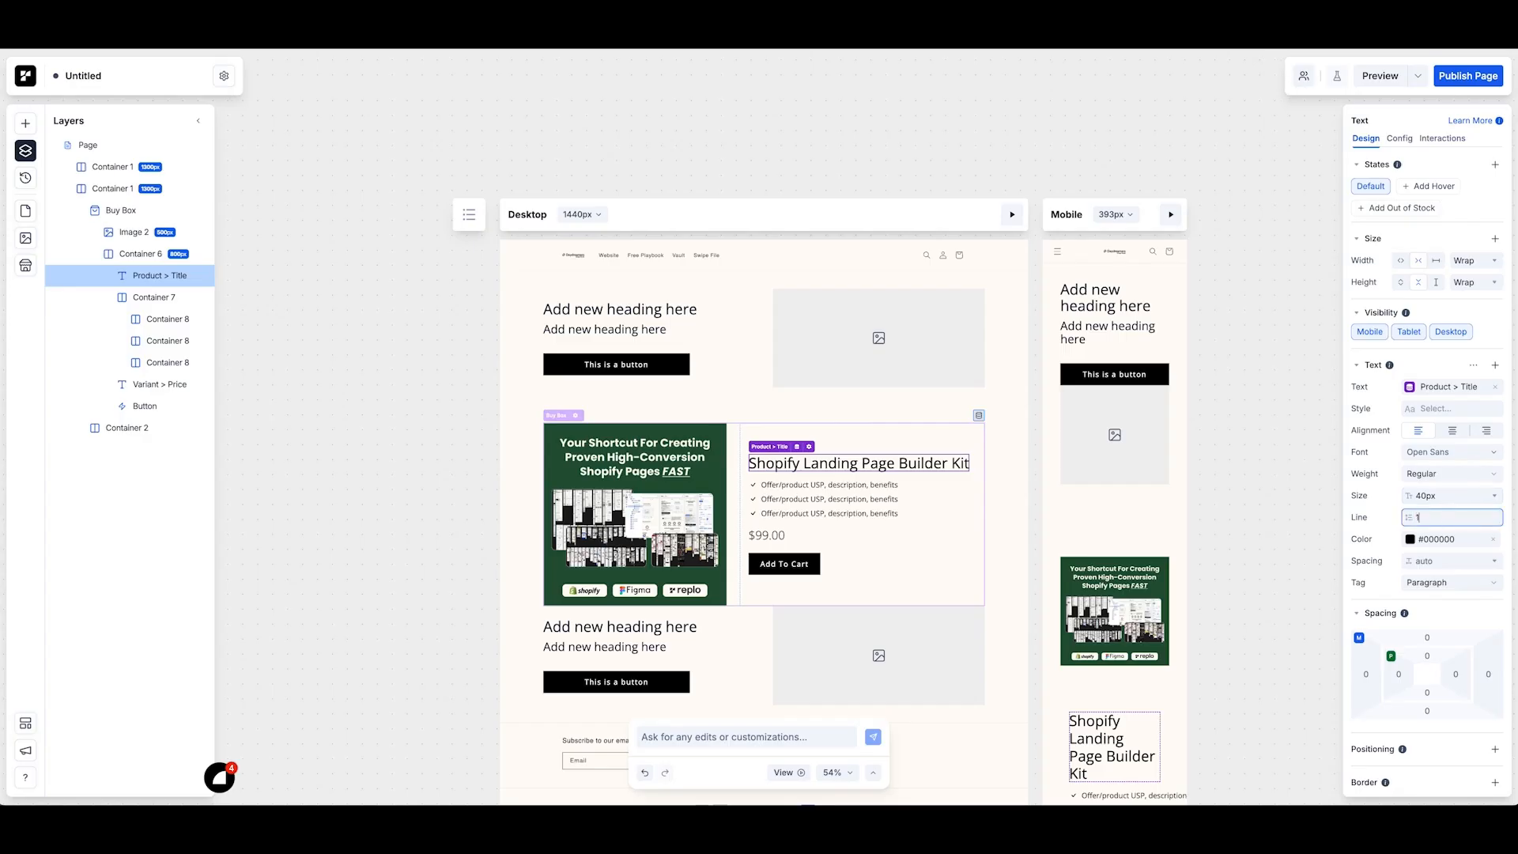
text(o)
key(Return)
scroll(1227, 529, down, 1)
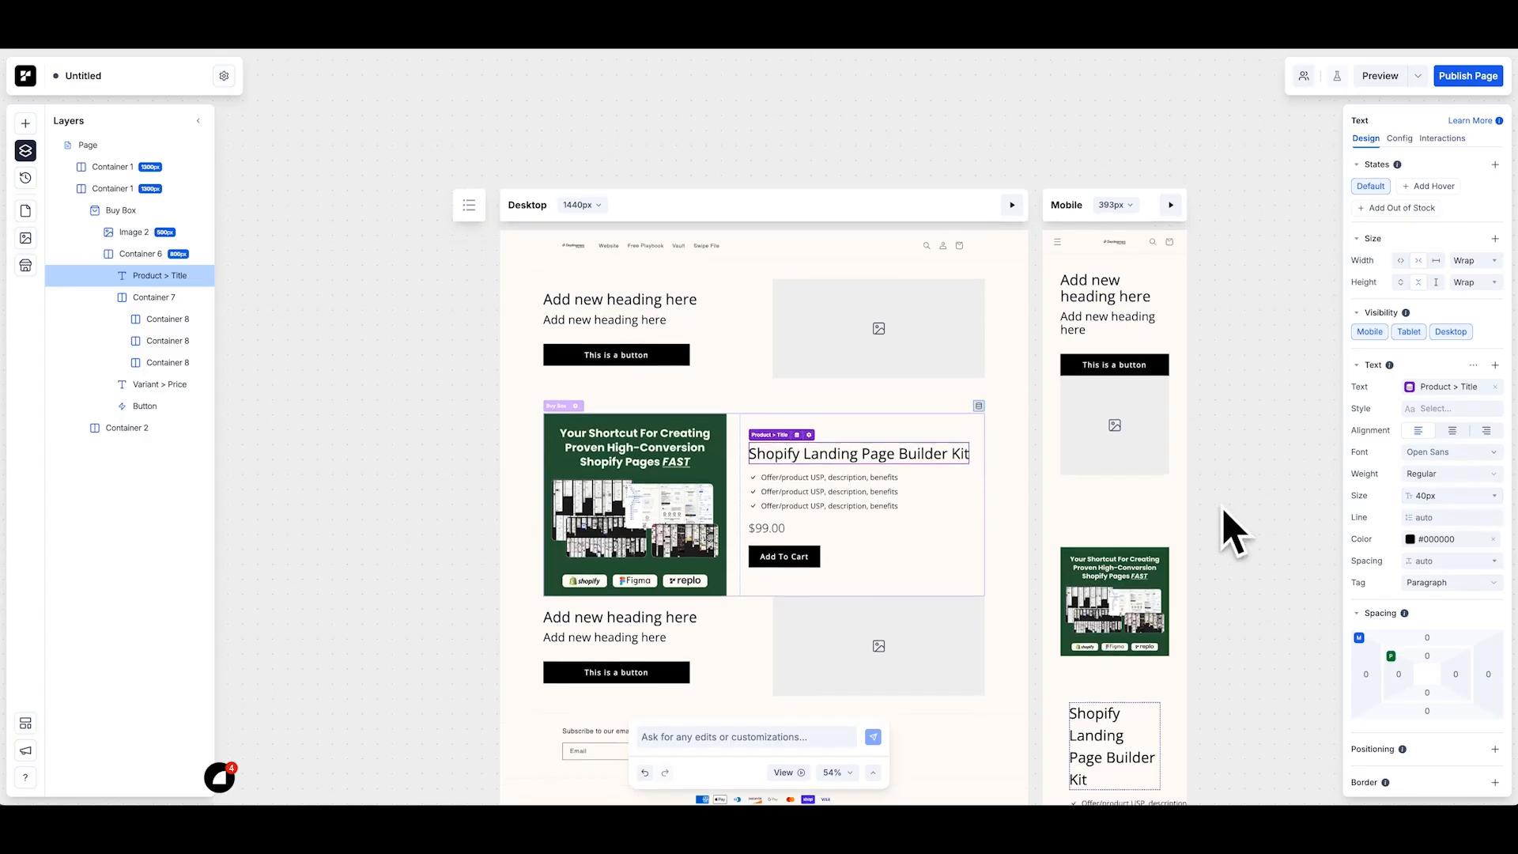
Step: Duplicate the variant price, group both prices in a horizontal container and align them to the left center
click(943, 422)
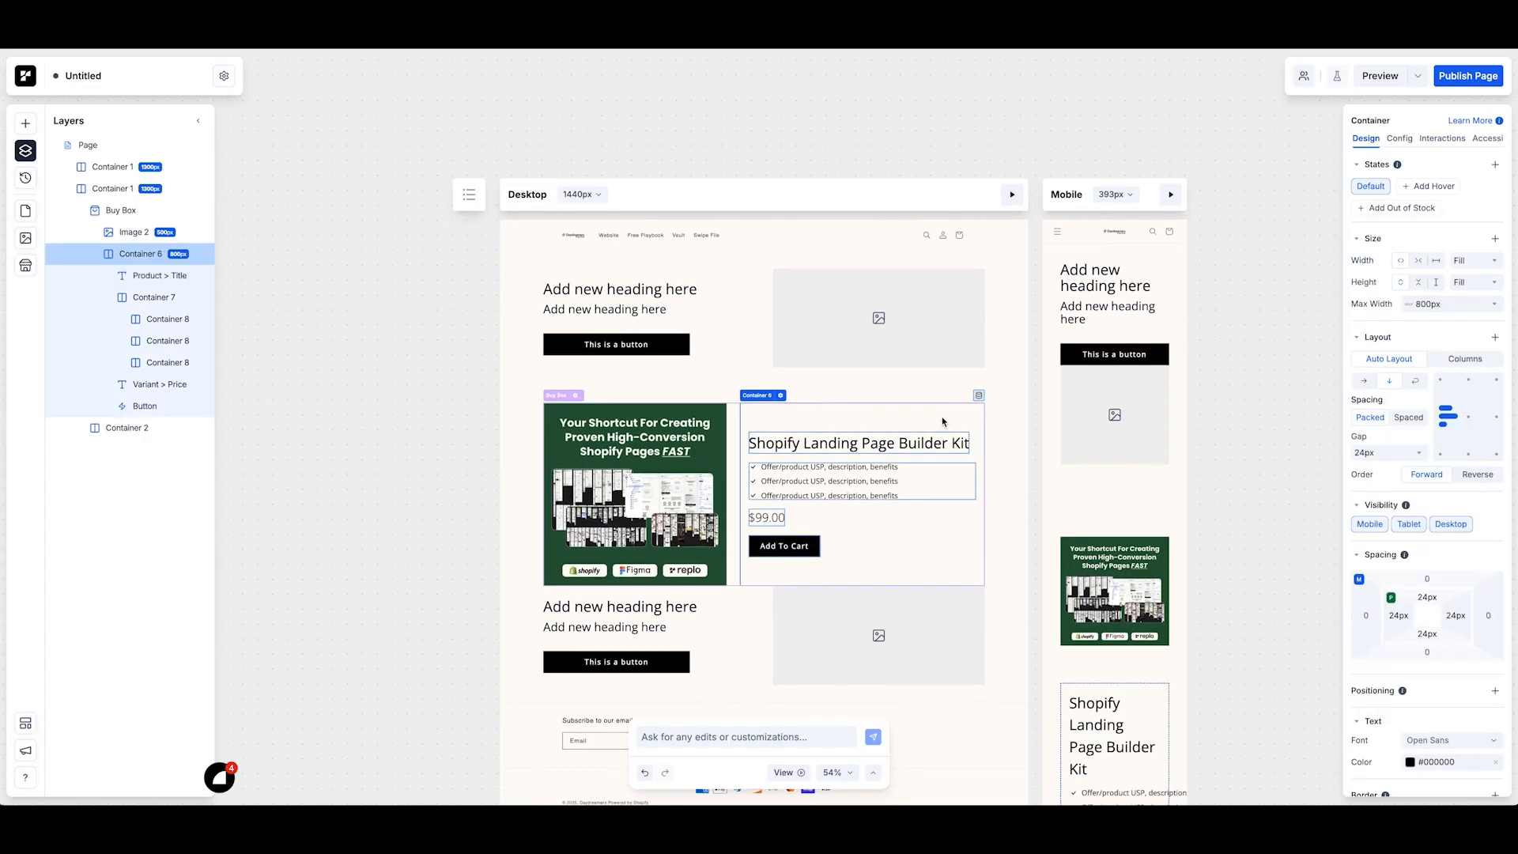
click(755, 523)
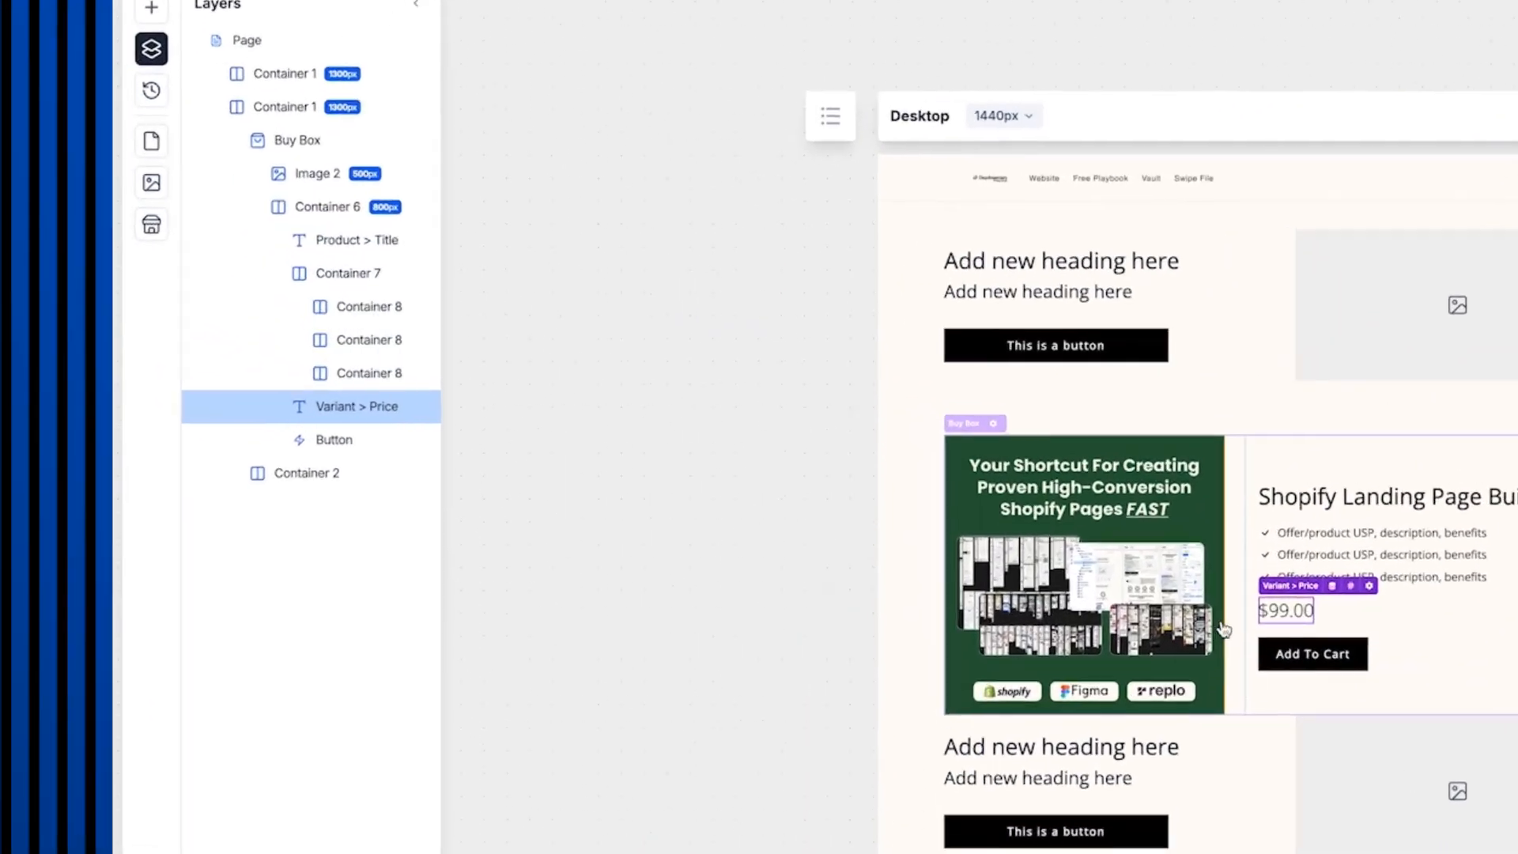
key(ctrl+d)
key(ctrl+g)
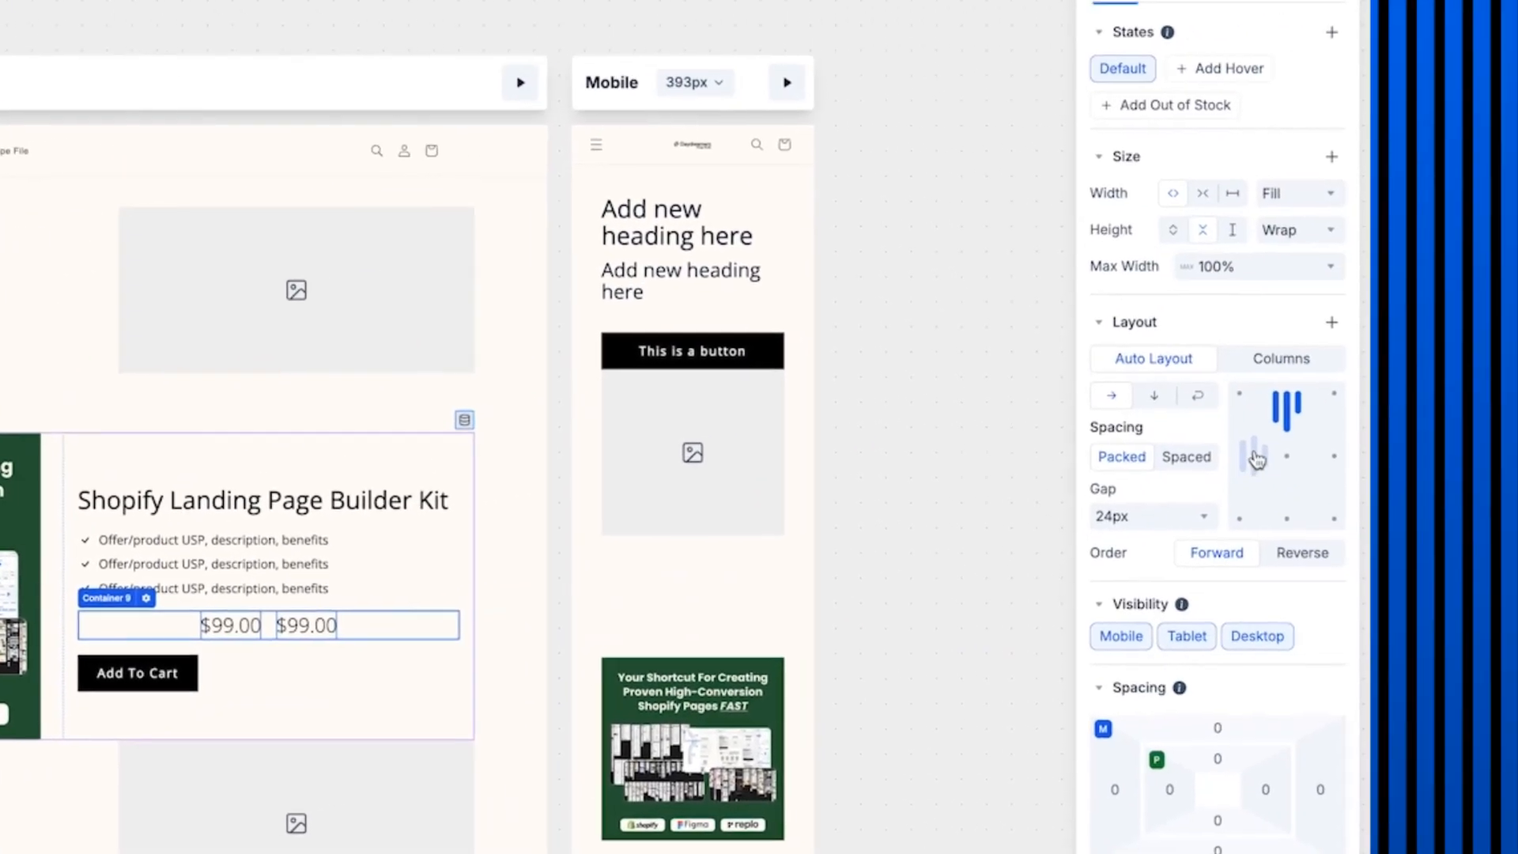
click(1254, 457)
Step: Connect the first price in the row to the Compare At Price product data
click(760, 559)
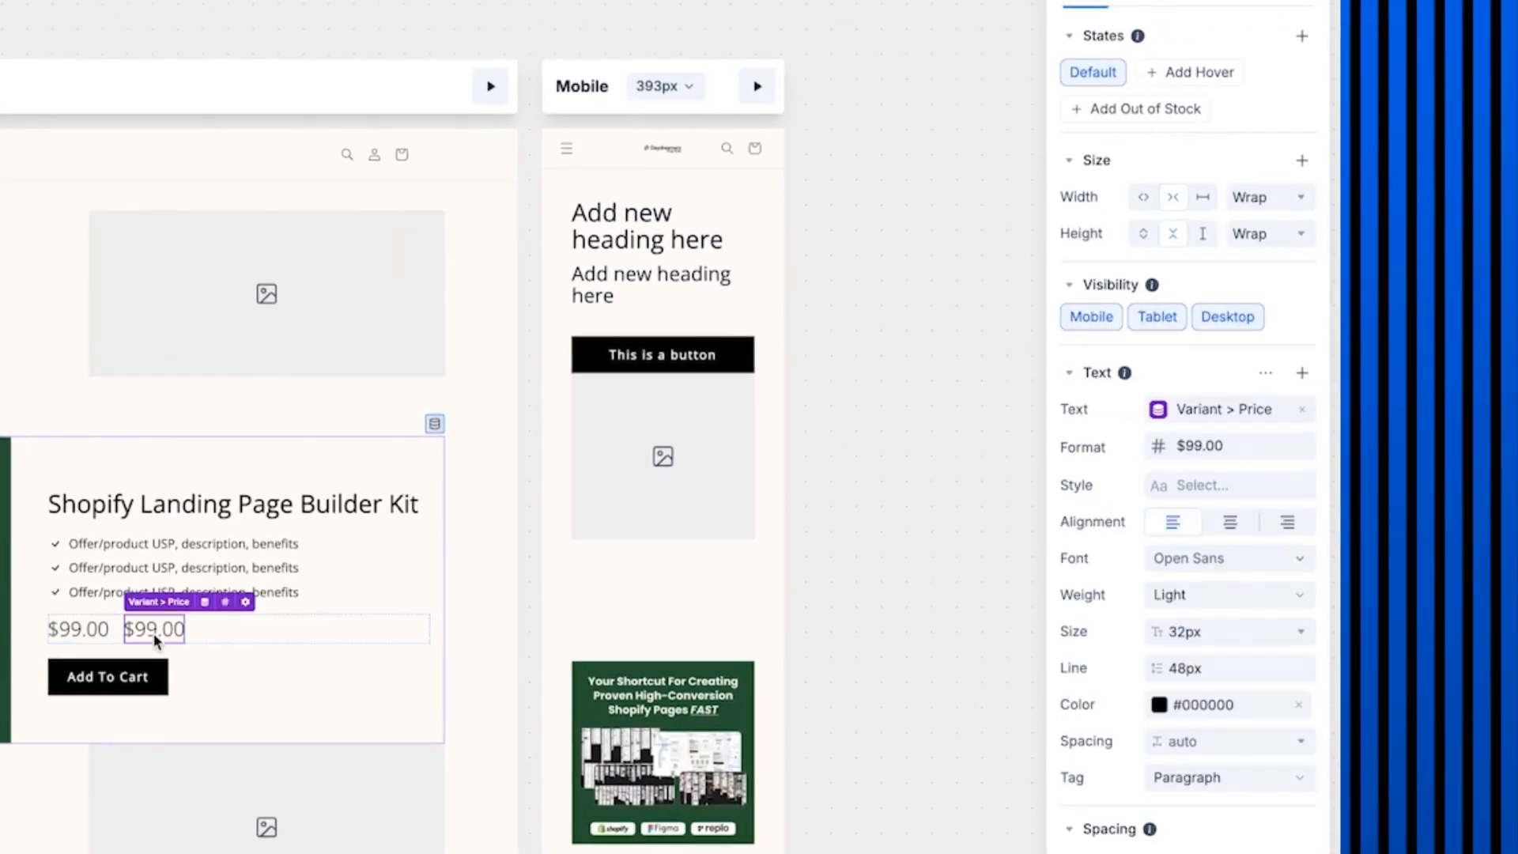
click(87, 631)
click(1196, 412)
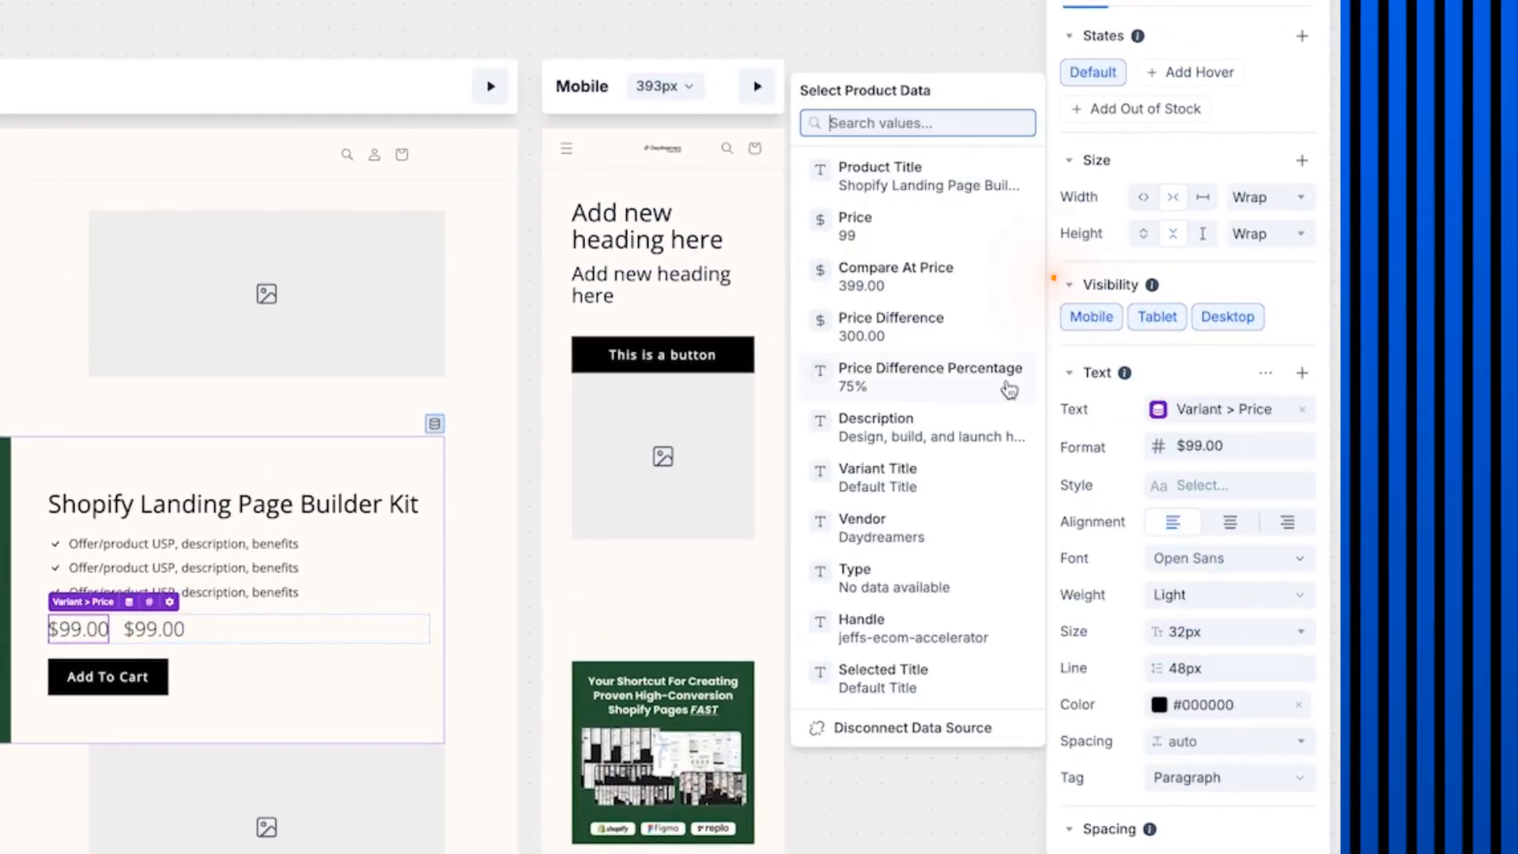
click(902, 273)
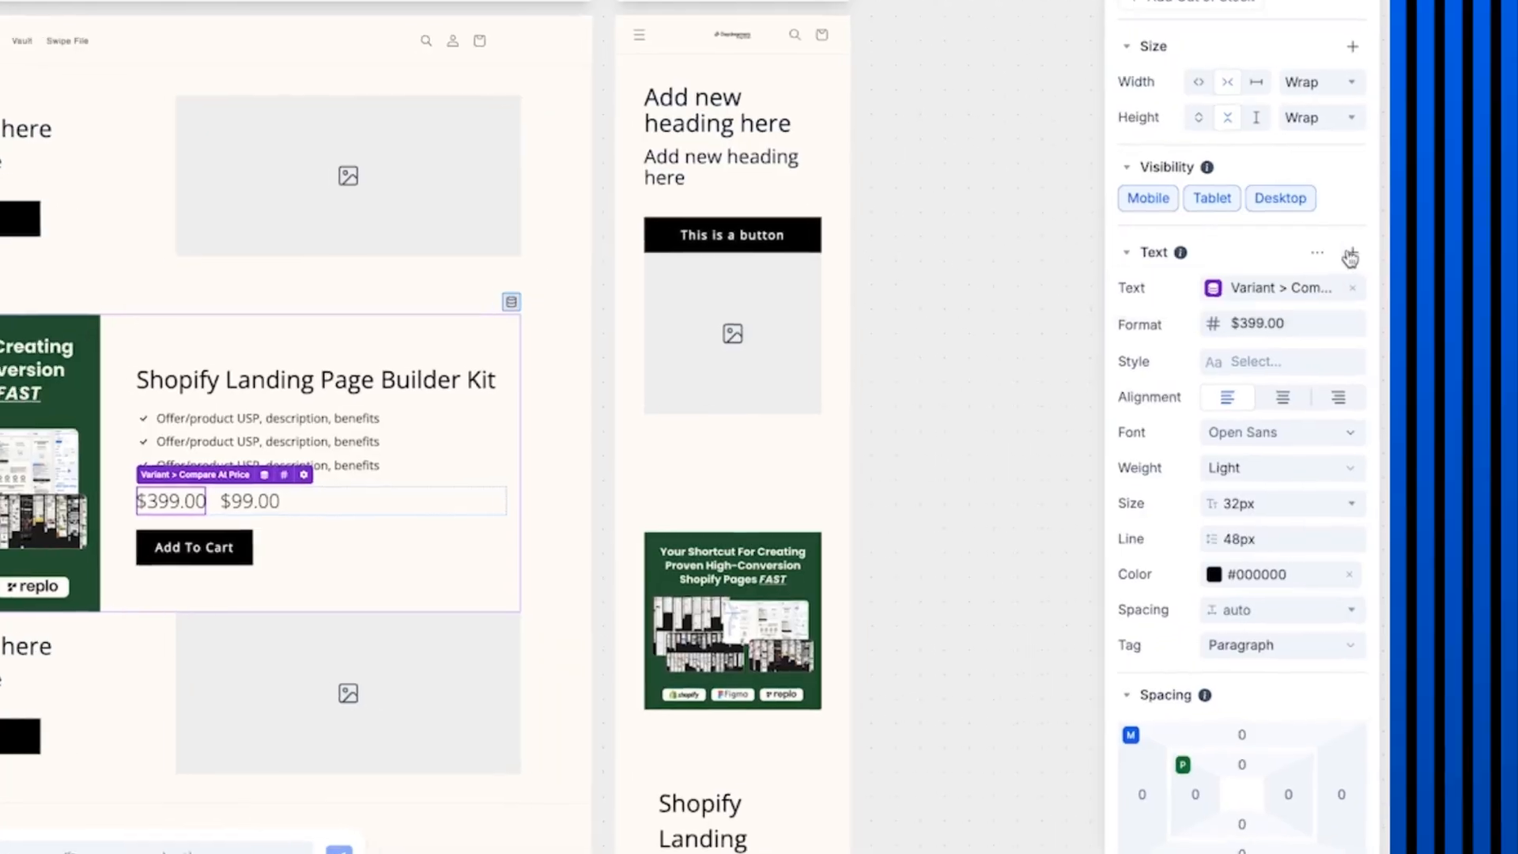
Step: Add strikethrough formatting to the compare-at price and set the price row's gap to 15px
click(1494, 364)
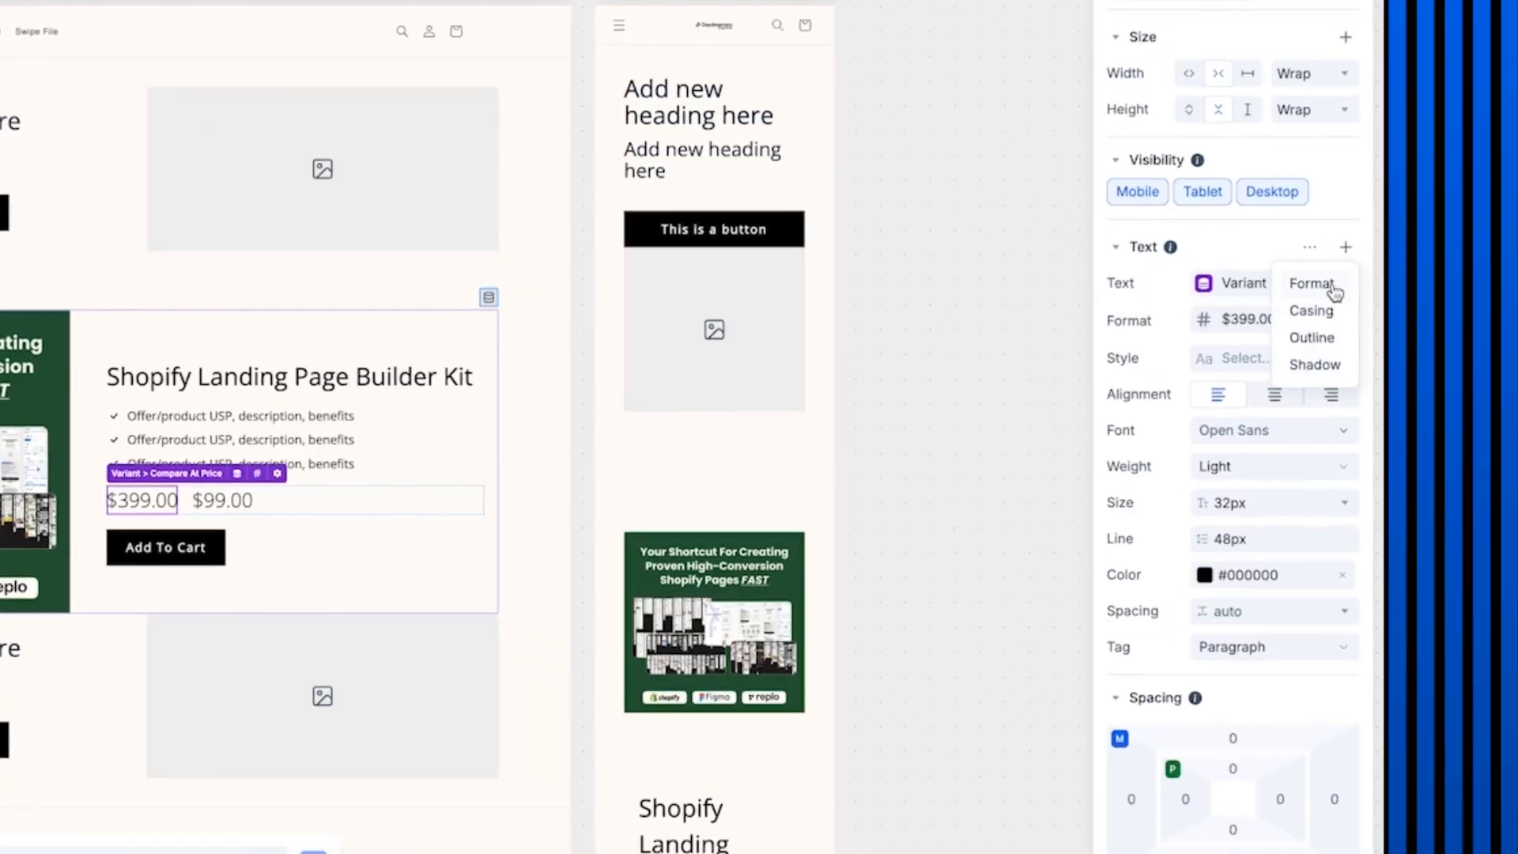
click(1476, 405)
click(1344, 89)
click(1311, 126)
click(1273, 451)
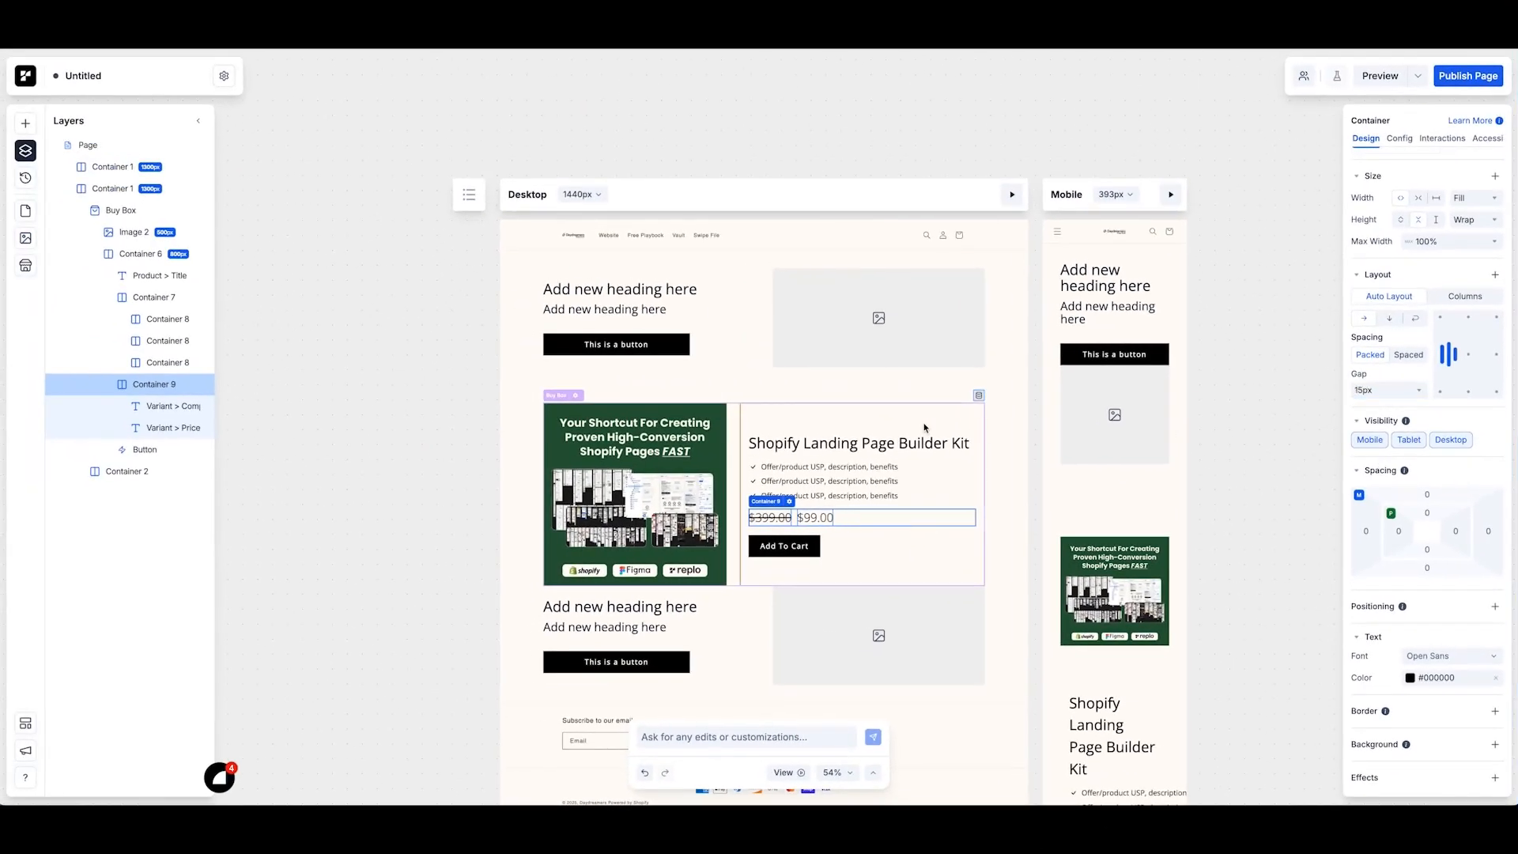
Step: Set the compare-at price's text color to #000000 at 50% opacity
scroll(1398, 426, up, 2)
click(770, 529)
click(811, 521)
click(770, 522)
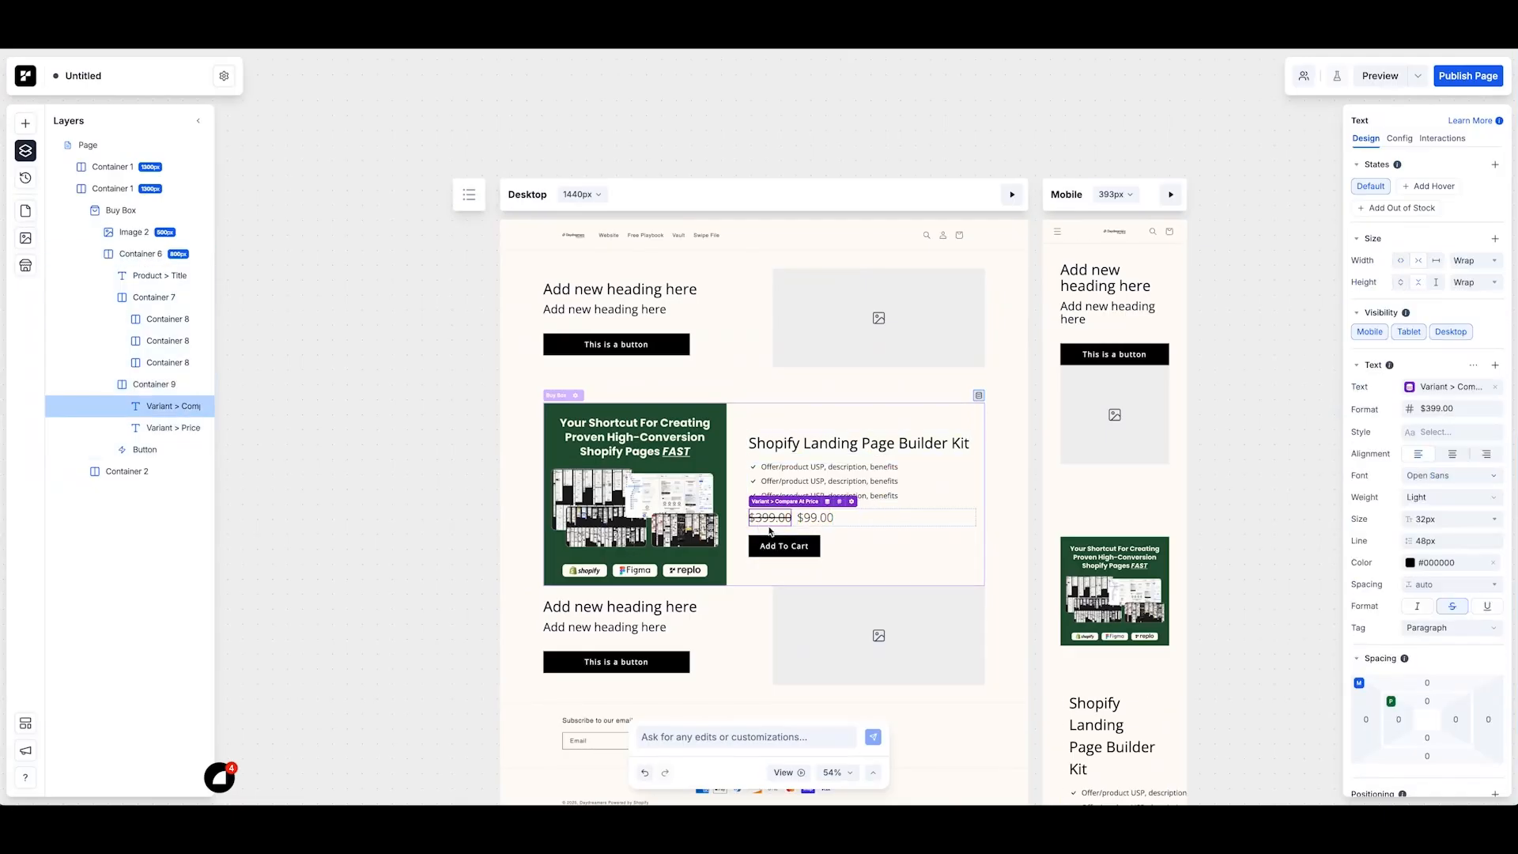
click(1411, 562)
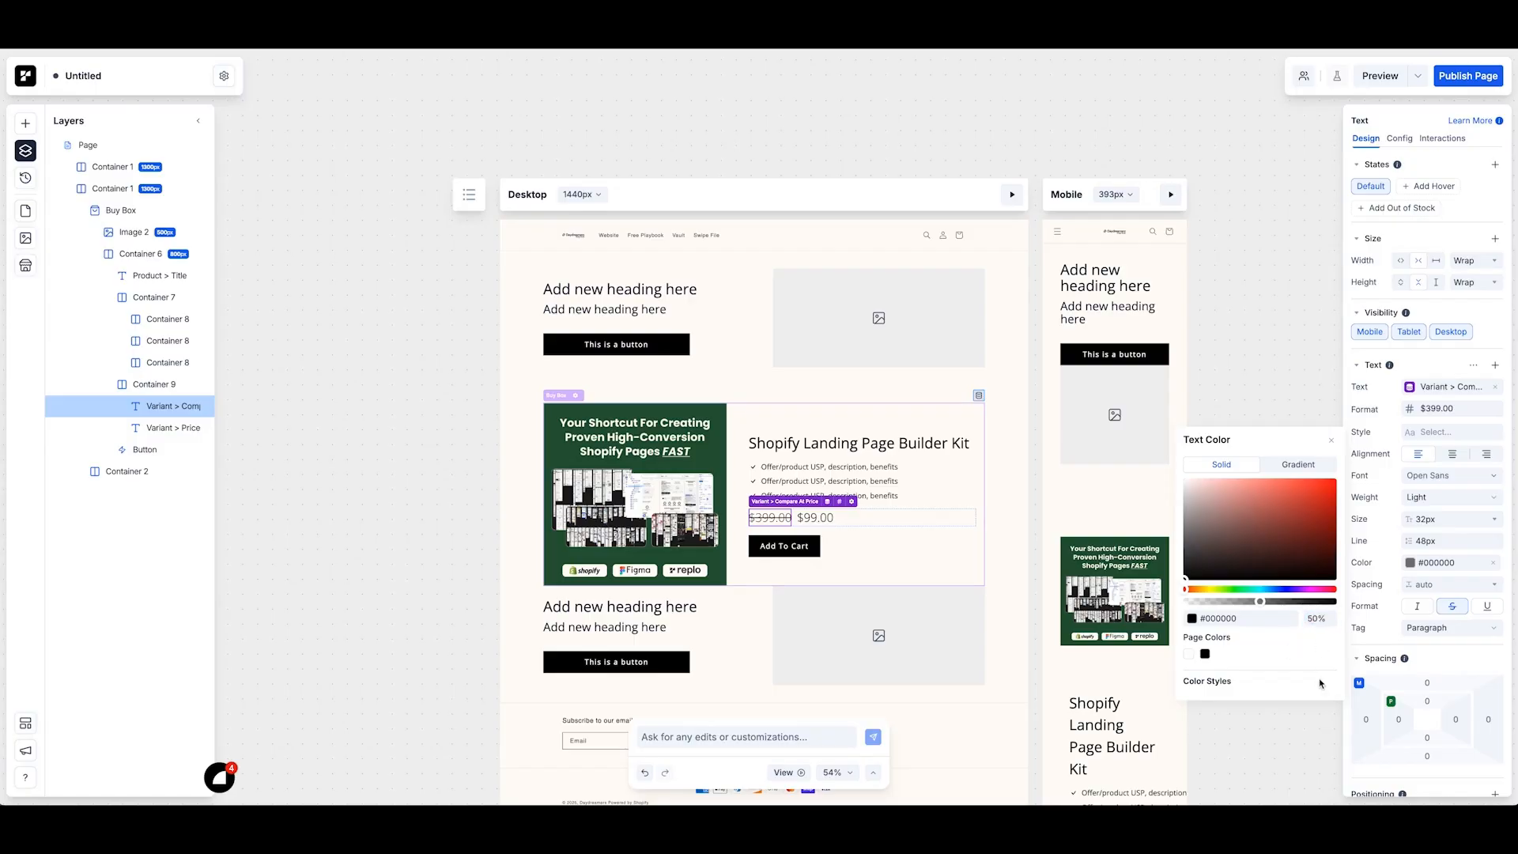
click(1223, 335)
double_click(776, 525)
click(873, 528)
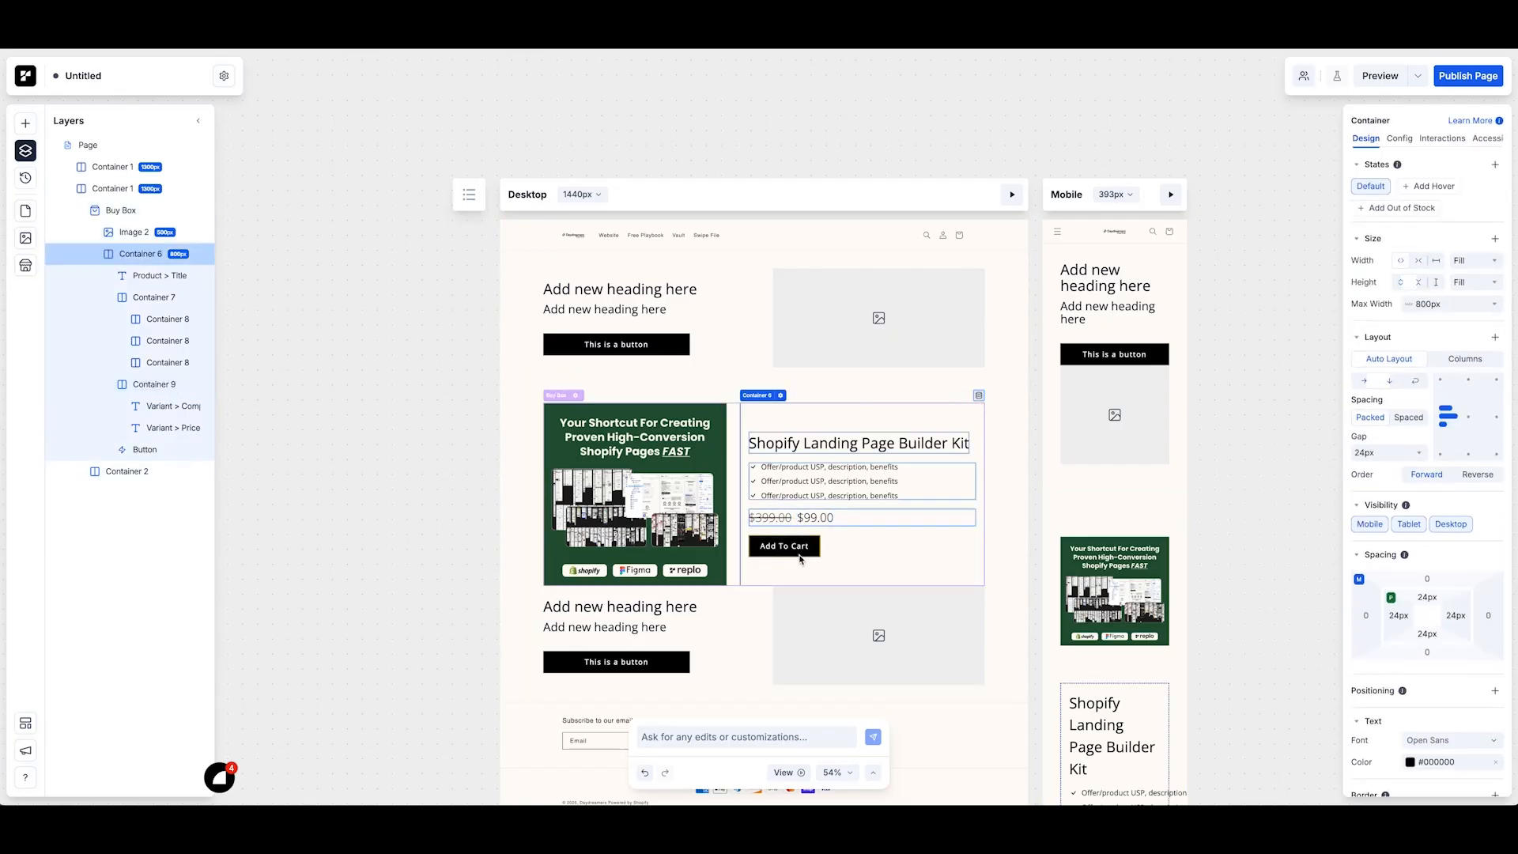
Step: Review the Add To Cart button's on-click interaction and reselect Add Product to Cart as its action
click(798, 552)
click(1399, 138)
click(1441, 139)
click(1412, 187)
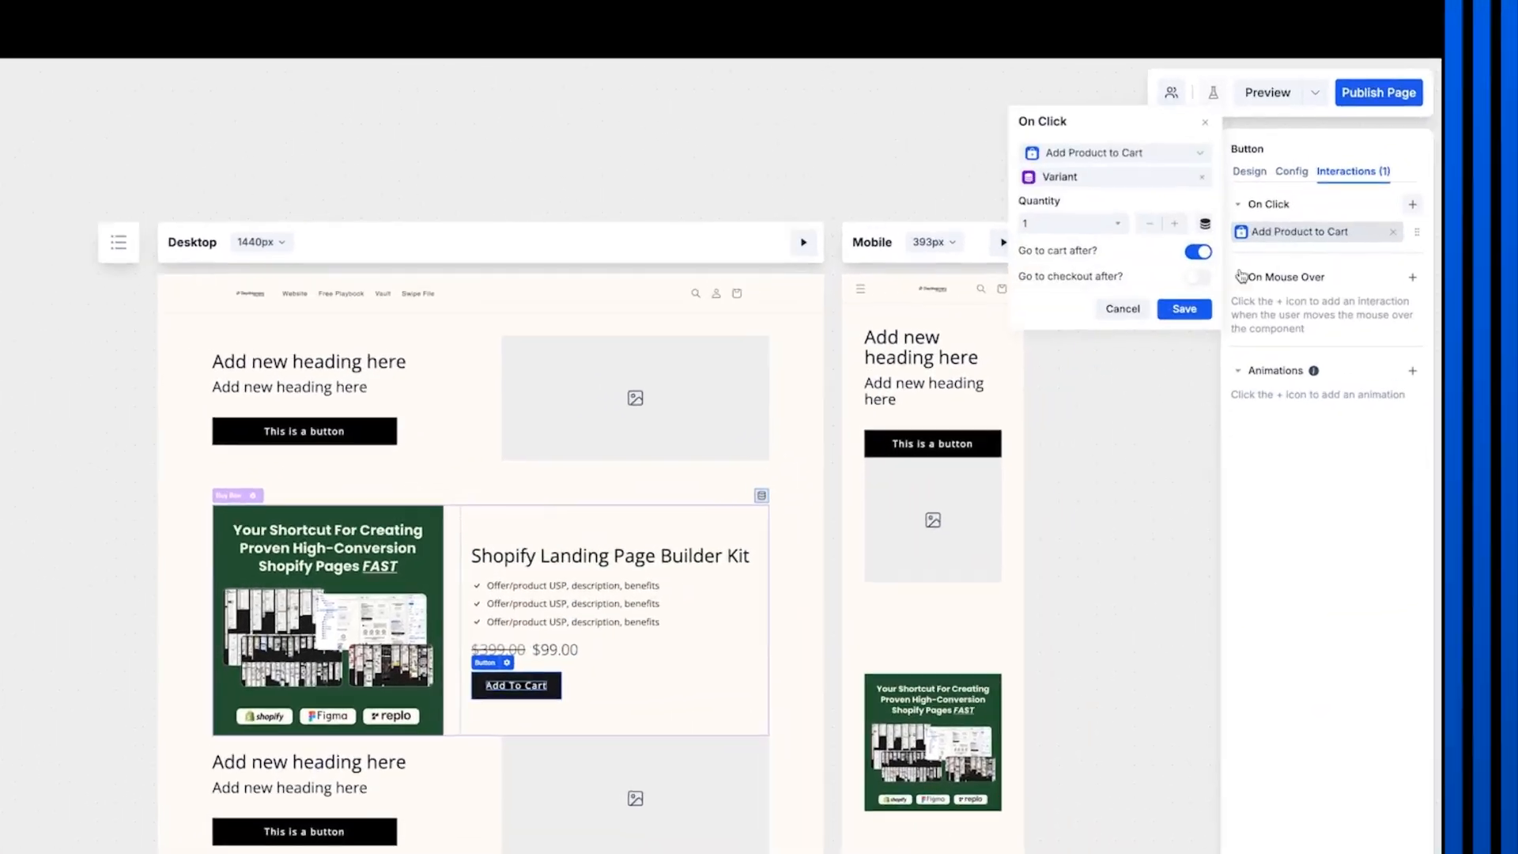
click(1092, 176)
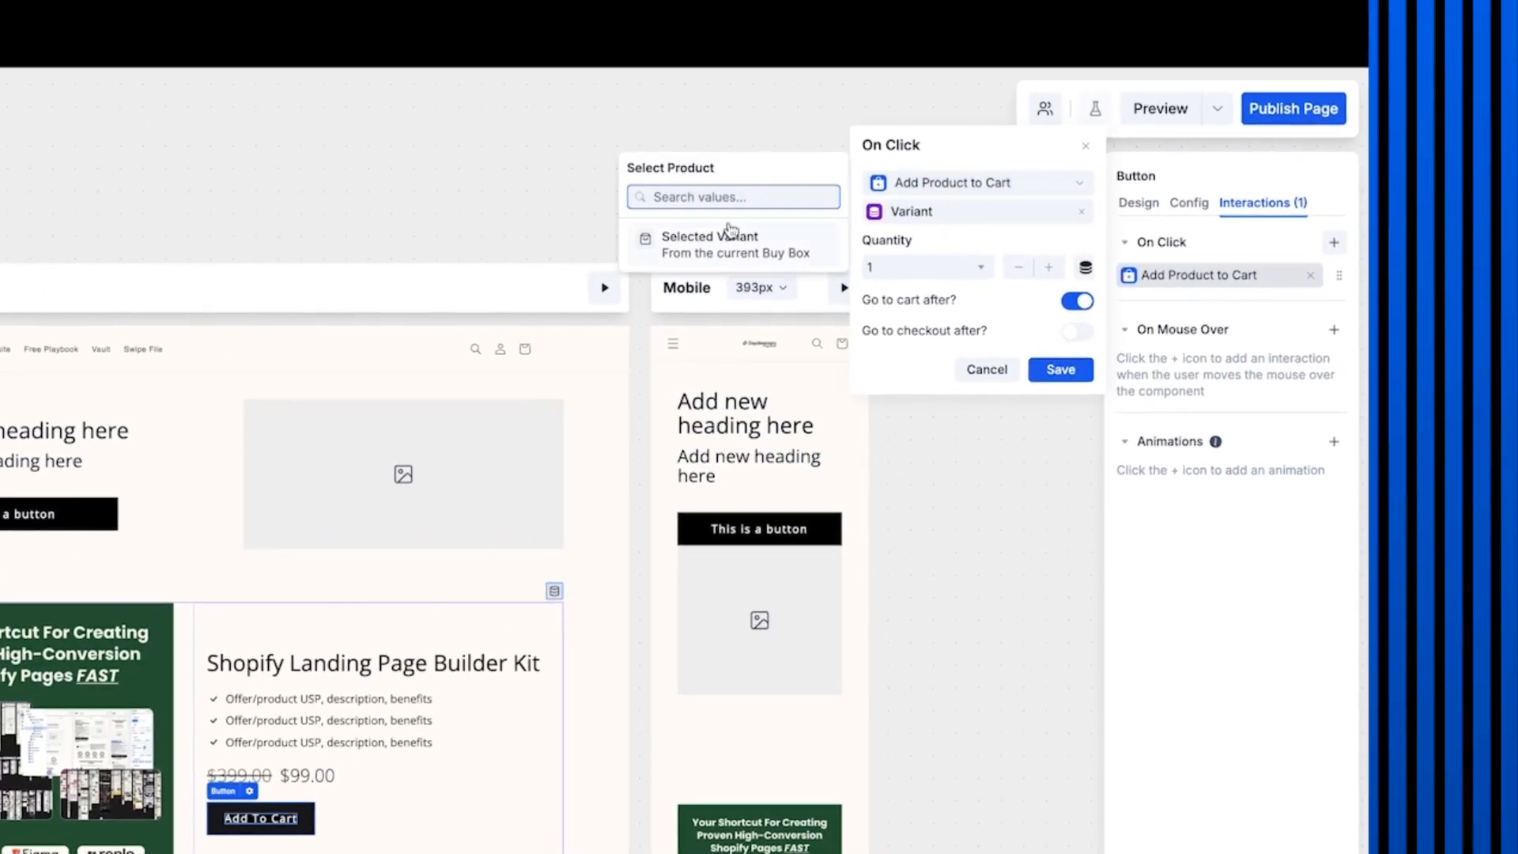
click(1001, 190)
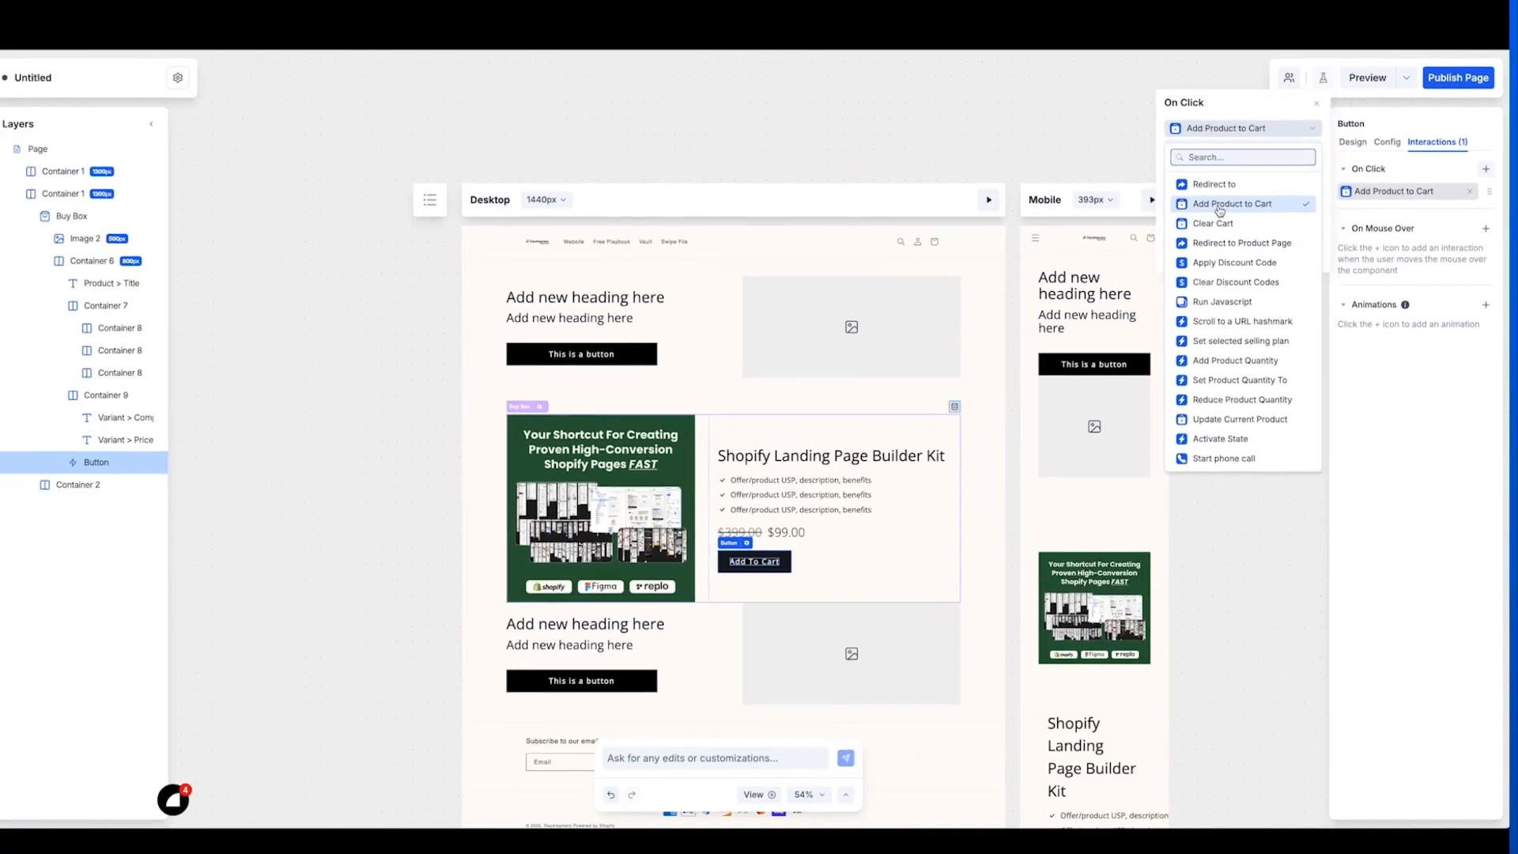
click(973, 293)
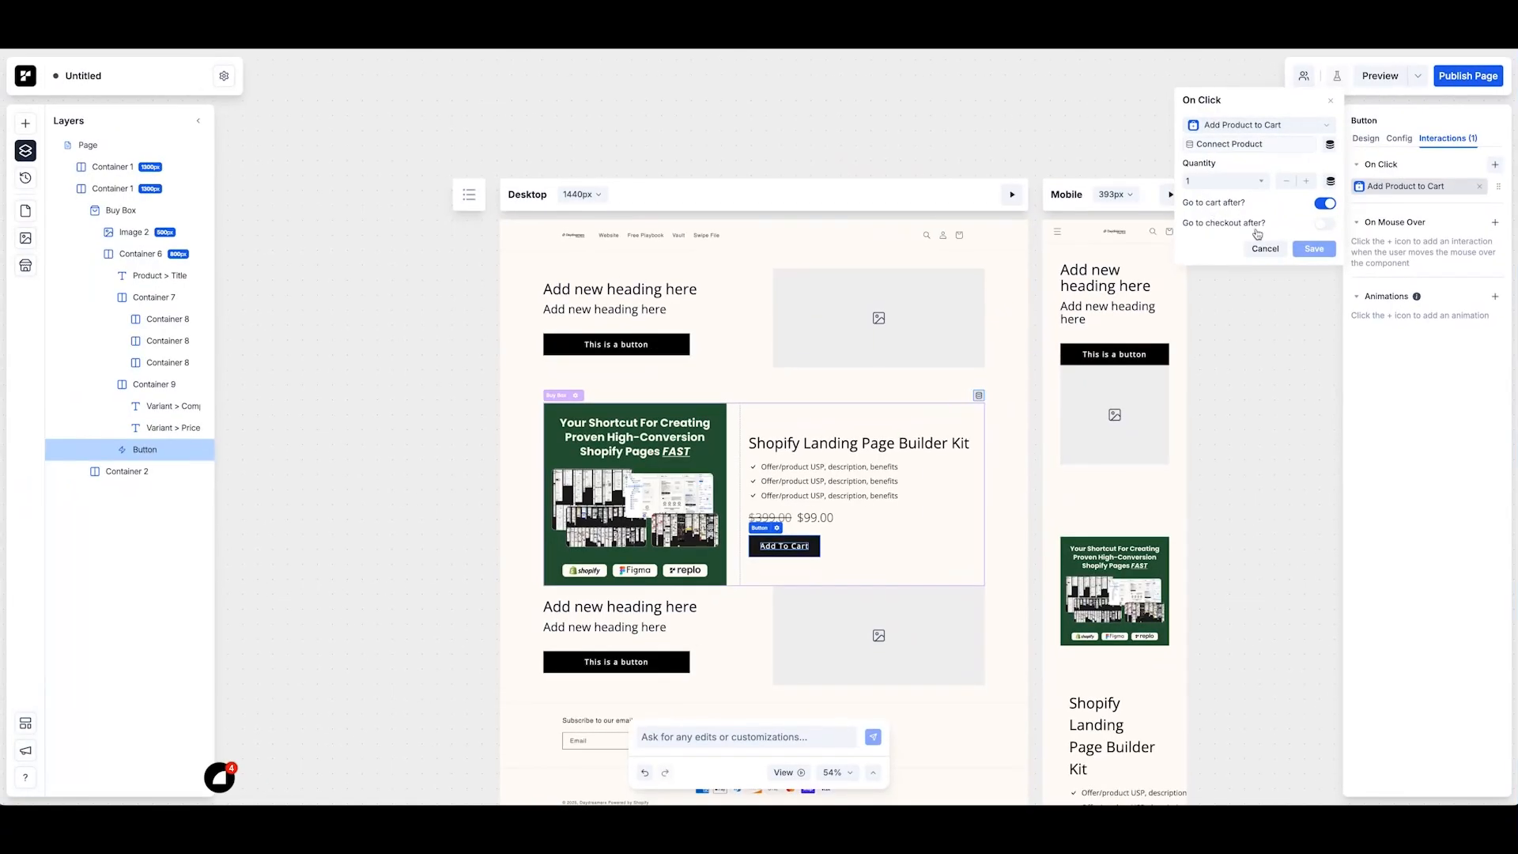
Step: Connect the Shopify Landing Page Builder Kit product to the button's Add Product to Cart action and save the interaction
click(1242, 144)
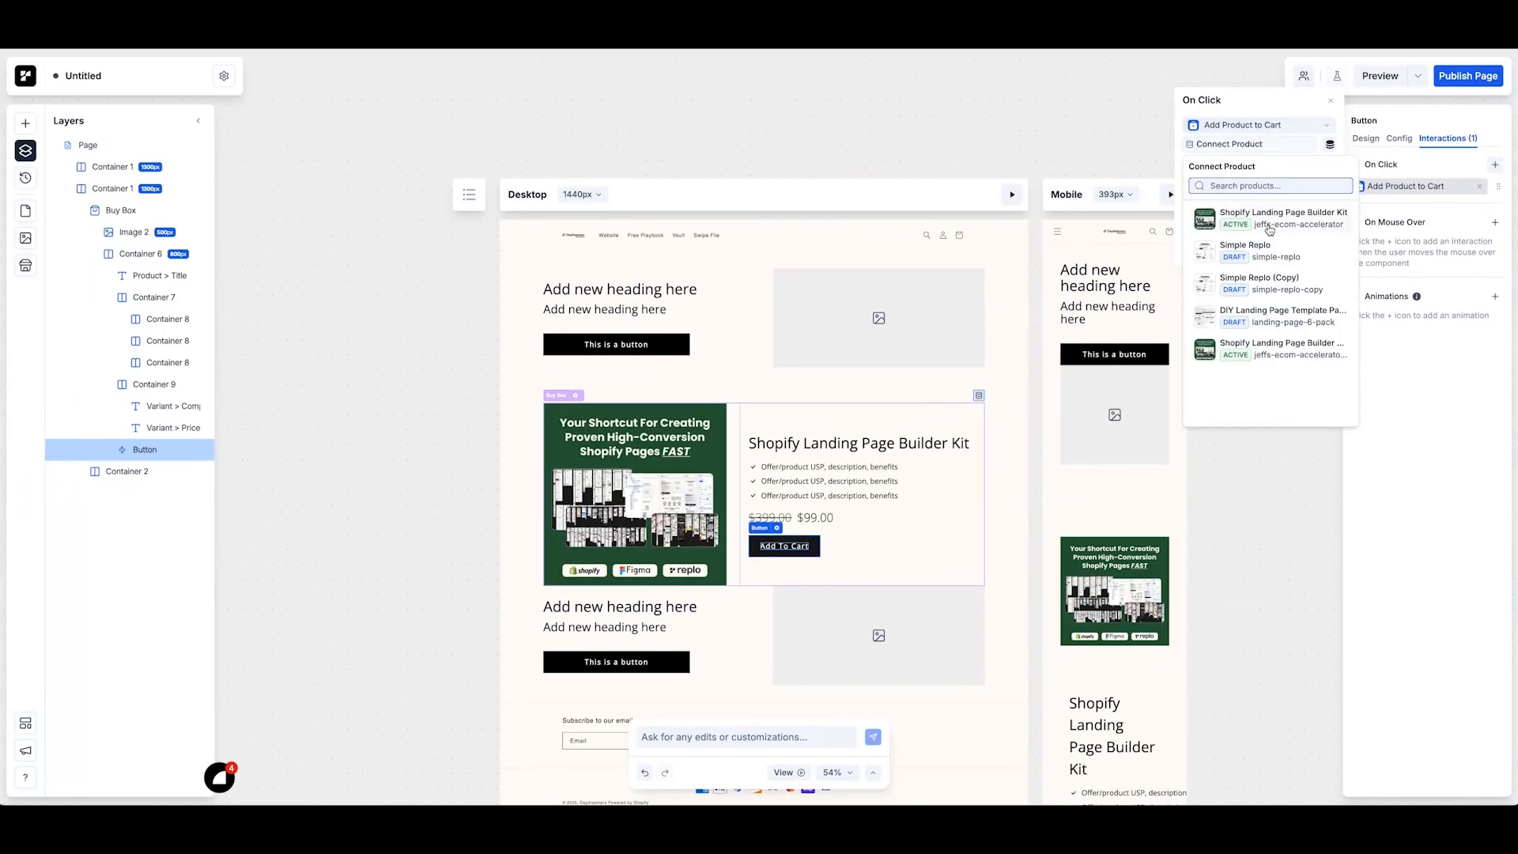
click(1257, 211)
click(1315, 250)
click(535, 420)
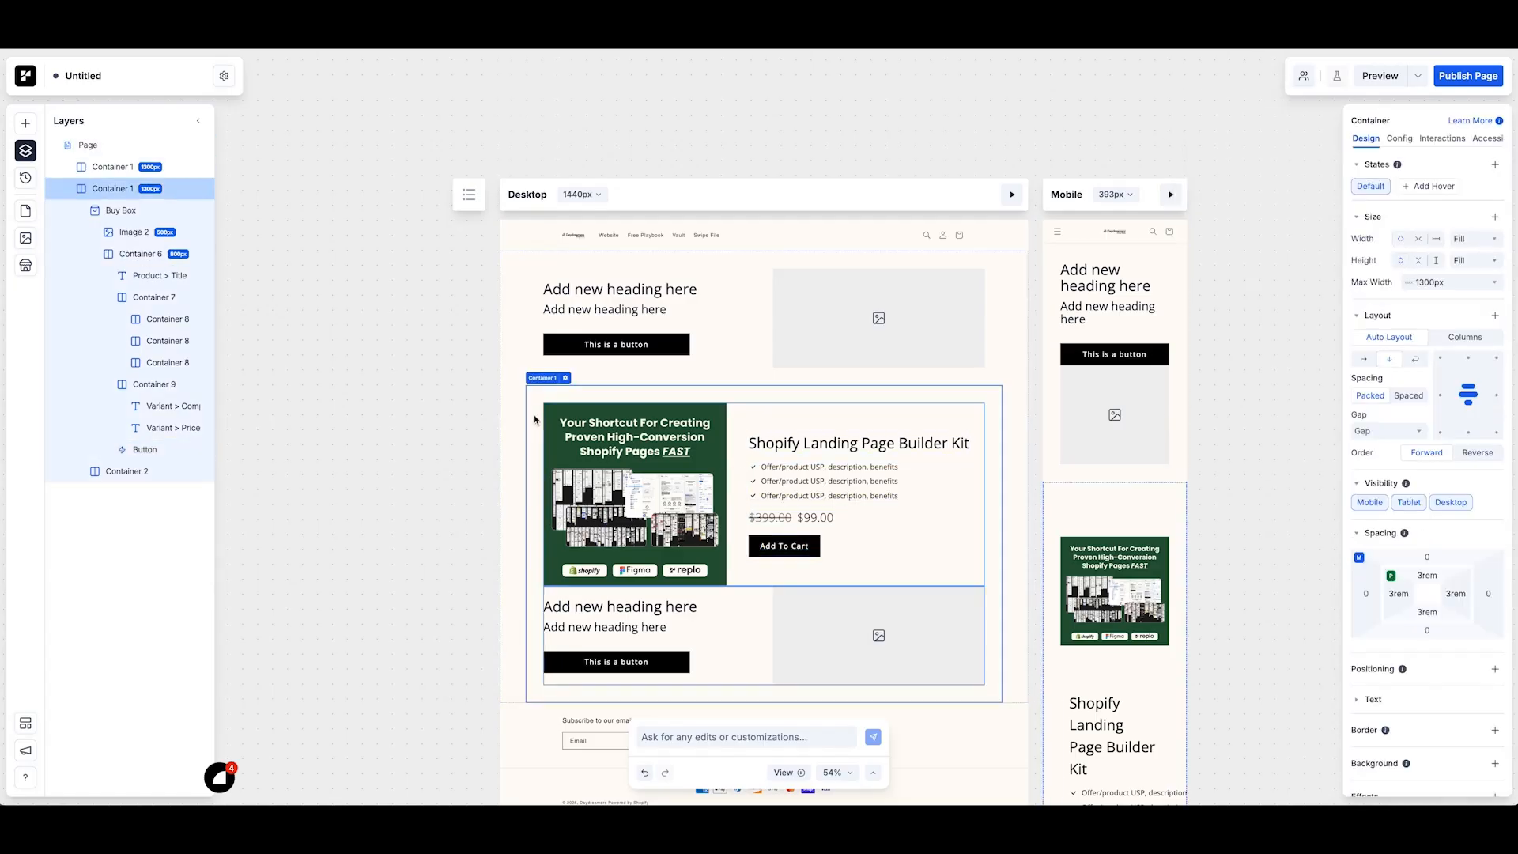
Step: Set the buy box product image's height to Wrap in the mobile layout
click(869, 480)
scroll(948, 525, down, 3)
click(1121, 523)
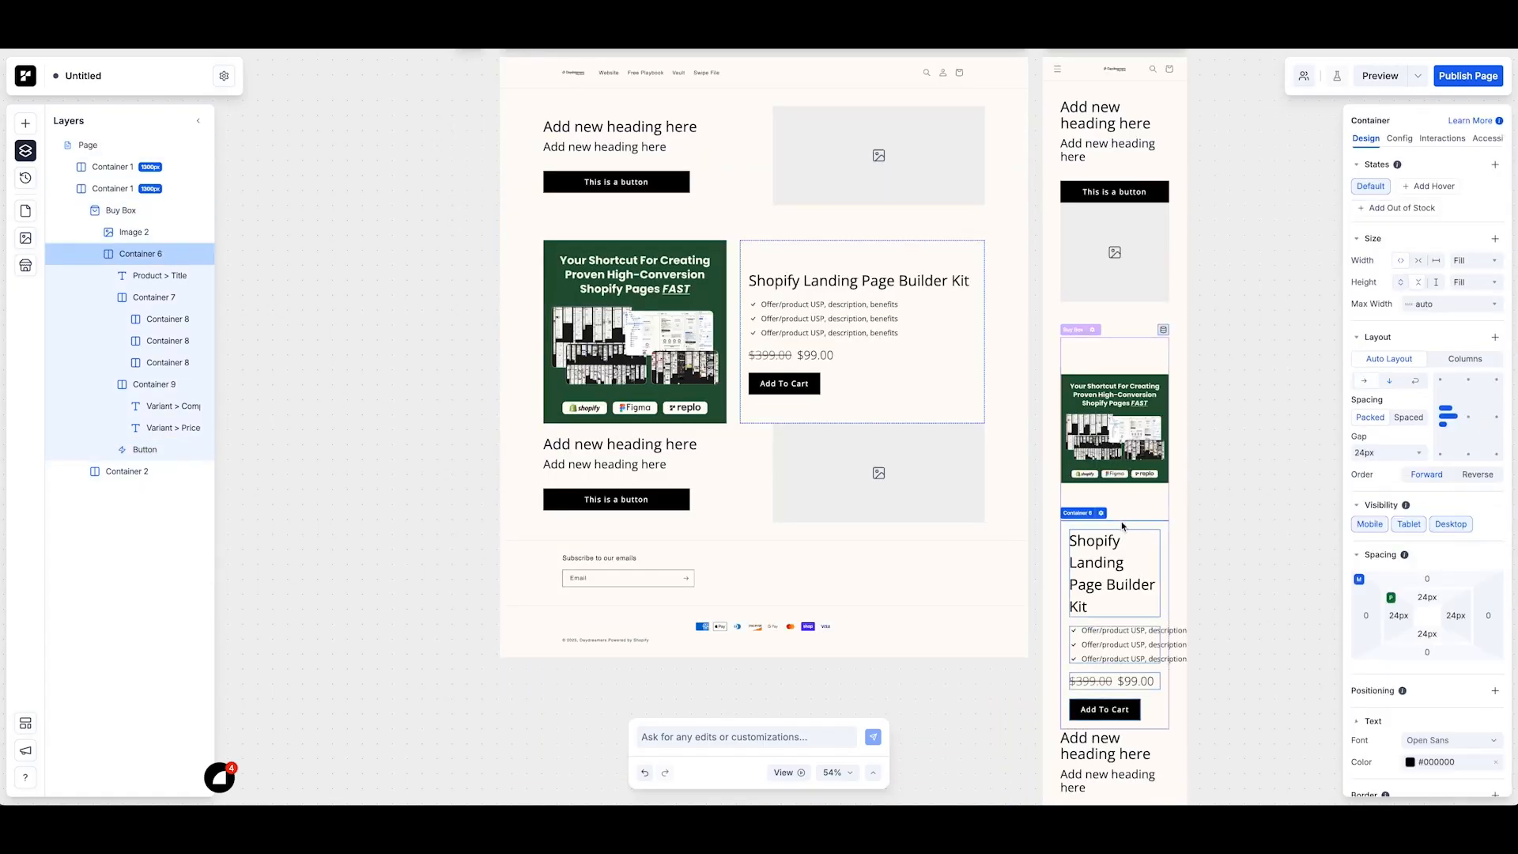
click(1126, 484)
click(1418, 282)
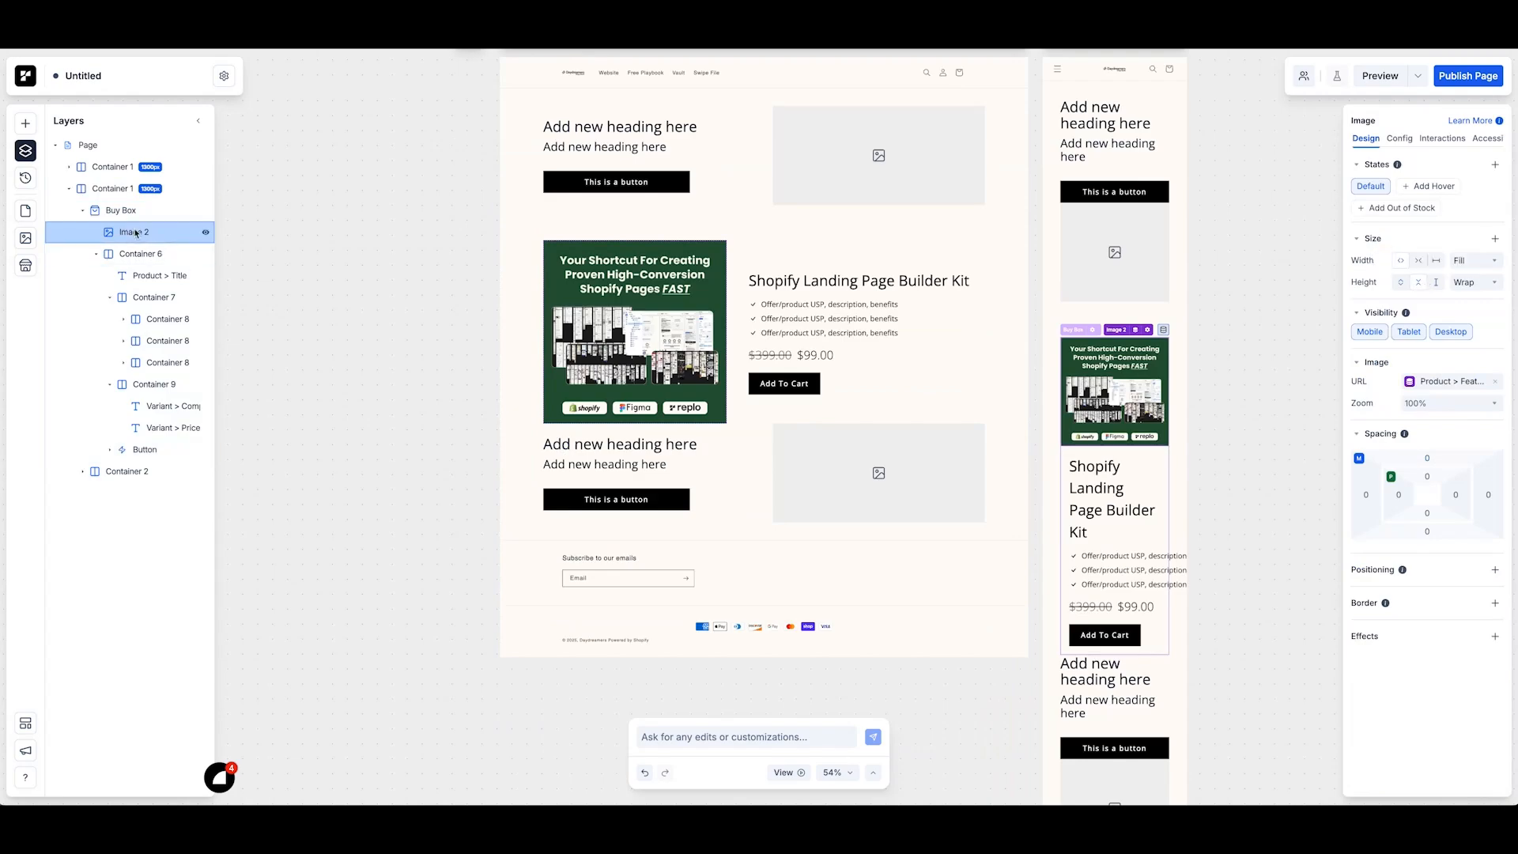
Step: Reduce the horizontal padding of the buy box section's outer container in the mobile layout
click(1095, 565)
click(1095, 566)
click(1180, 500)
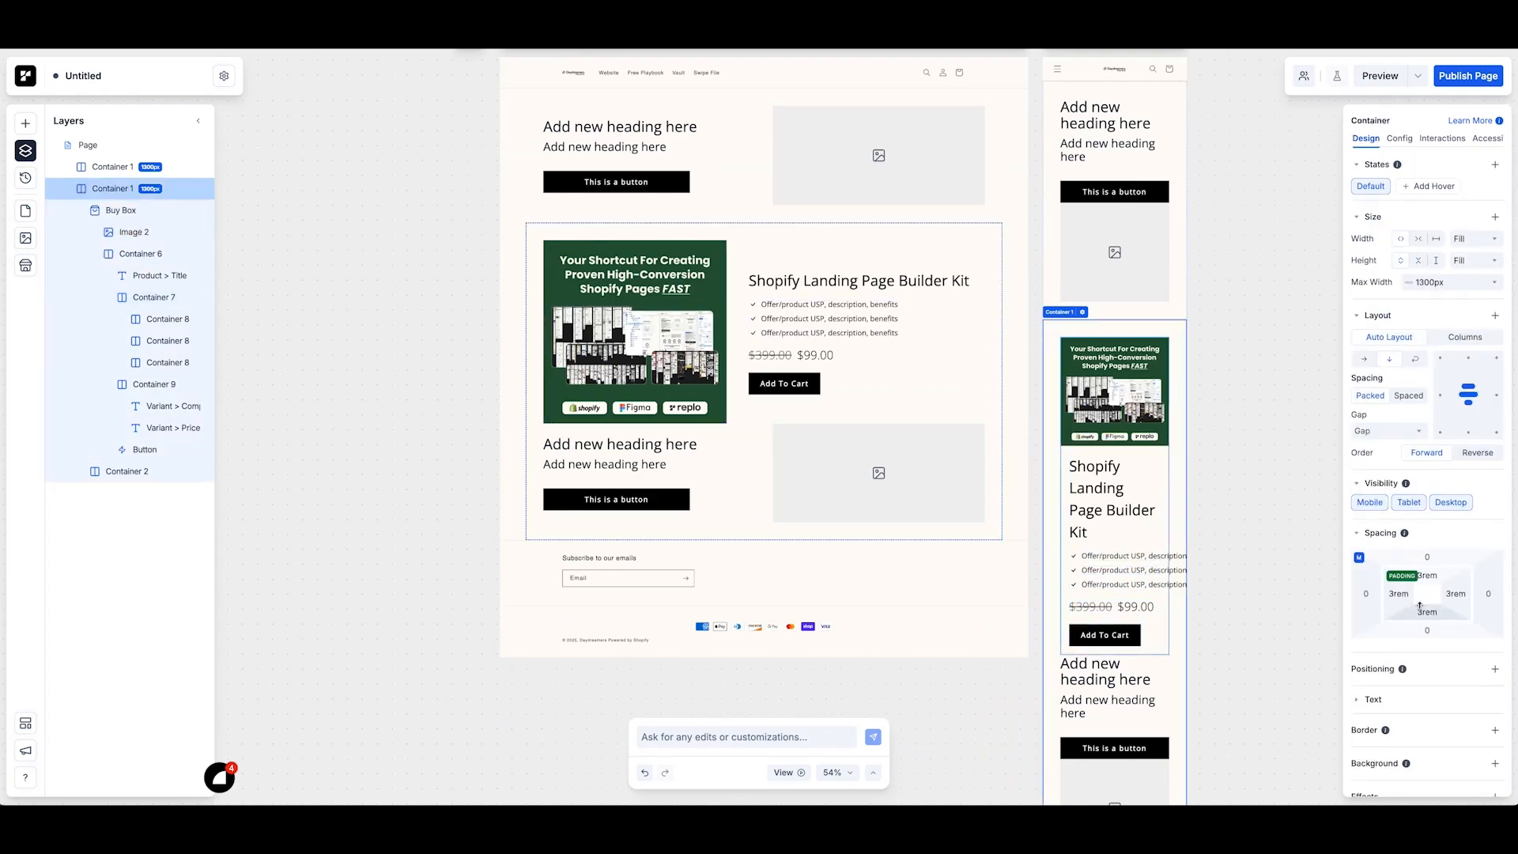
drag(1399, 598, 1391, 599)
Step: Set the first benefit text's width to Fill so it wraps inside the mobile buy box
click(1146, 548)
click(1146, 548)
click(1146, 549)
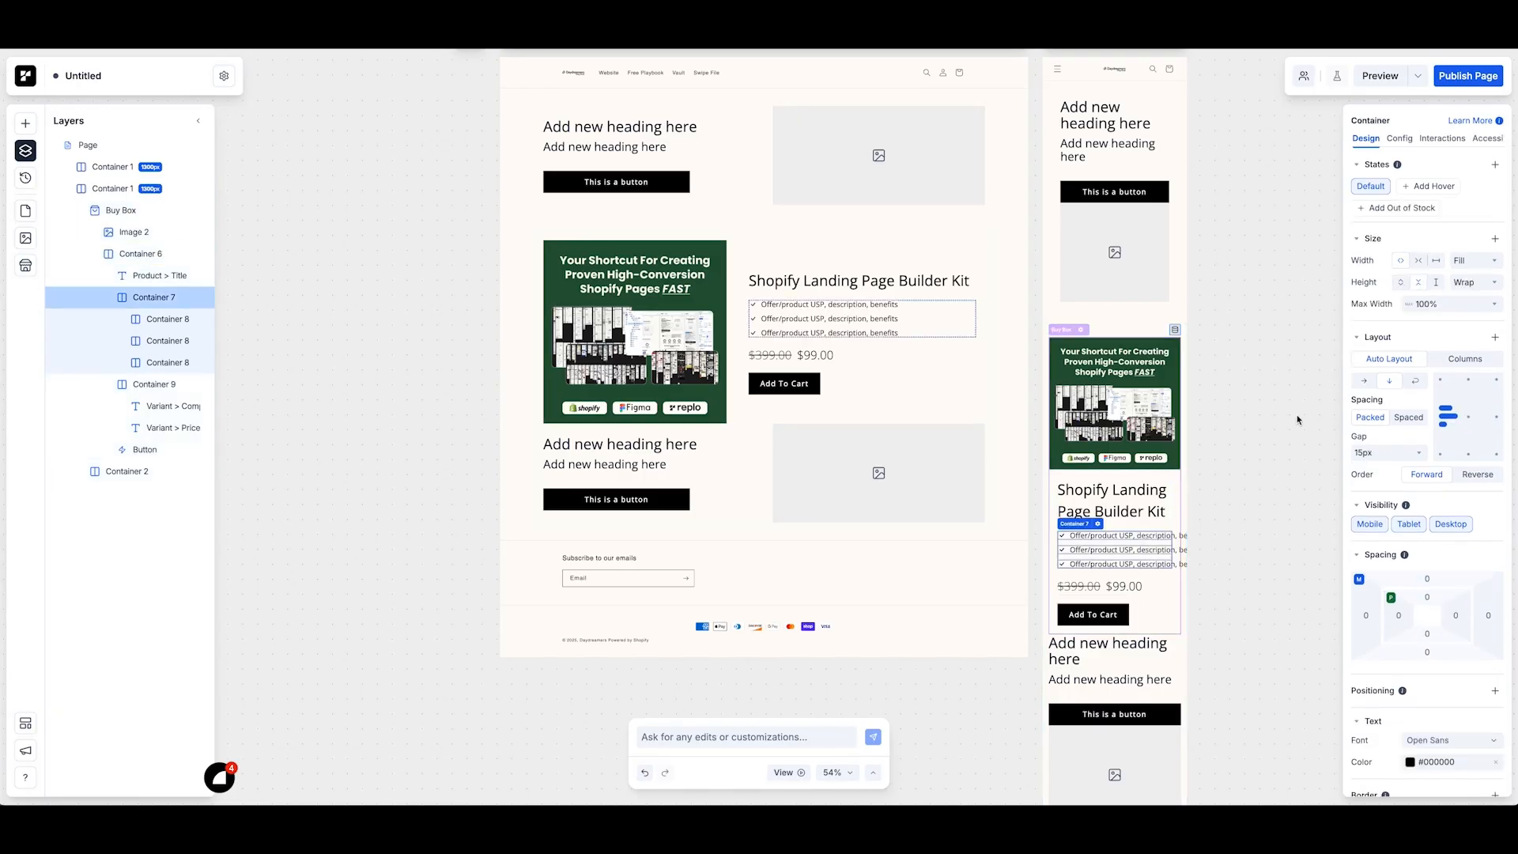
click(1085, 539)
click(1084, 539)
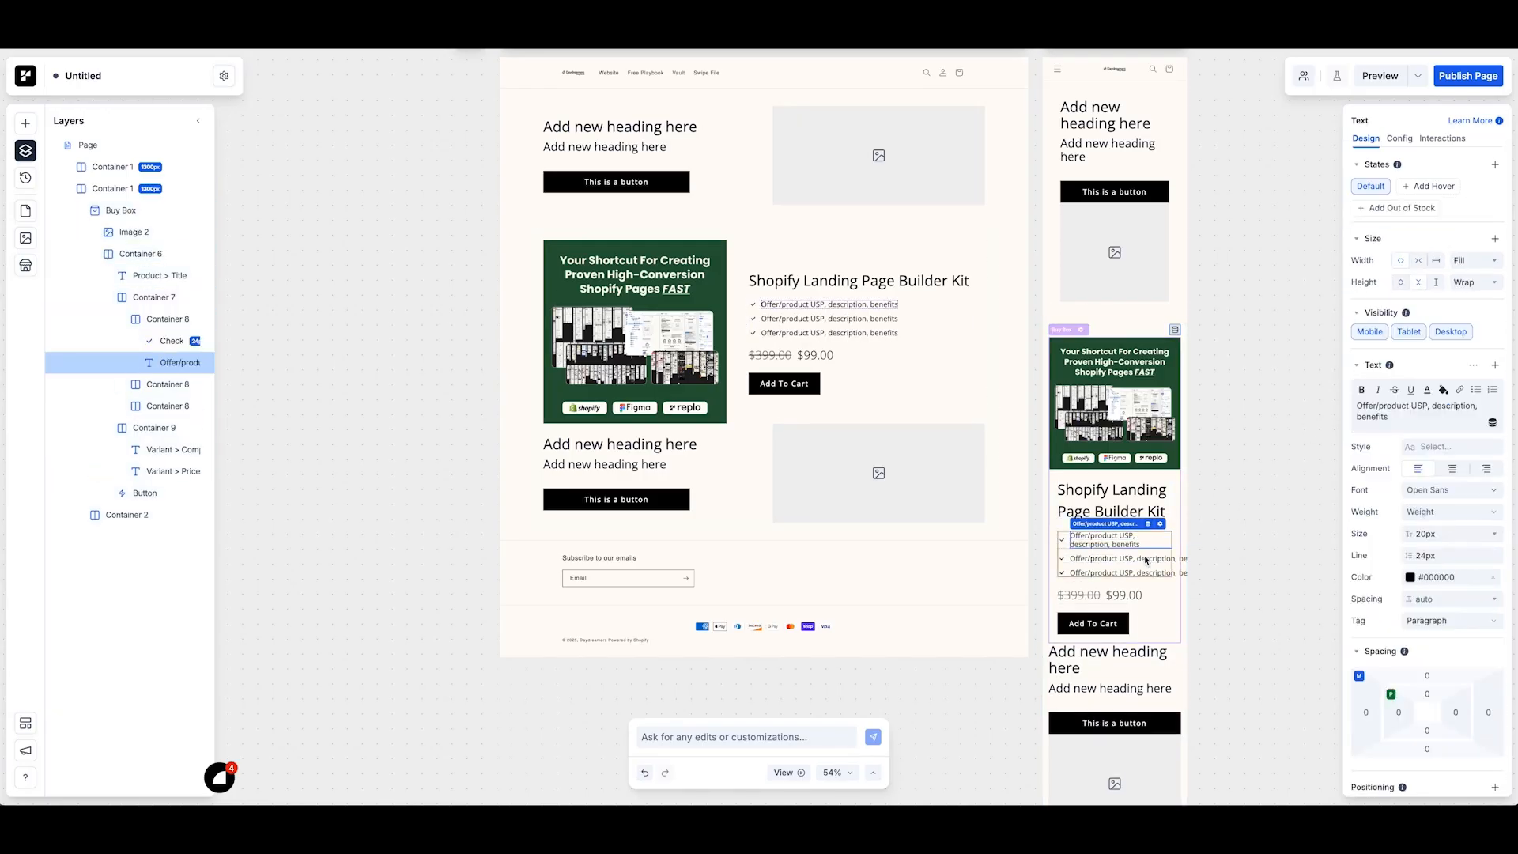
Step: Set the width of the second and third benefit texts to Fill in the mobile buy box
click(1148, 559)
scroll(1144, 551, up, 3)
click(1145, 558)
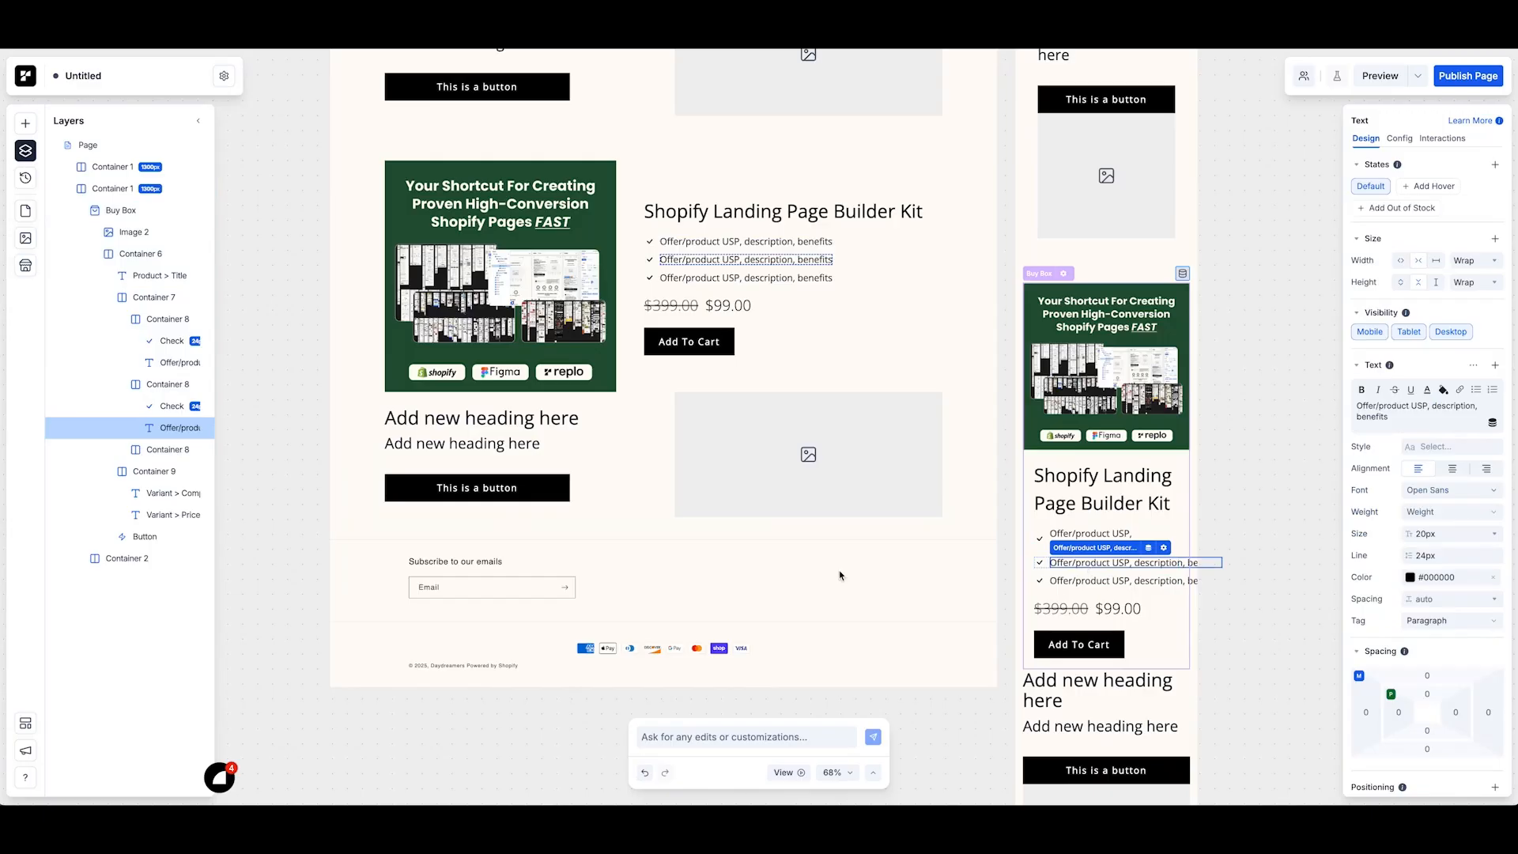
shift+click(1102, 581)
click(1400, 237)
click(1185, 549)
click(1048, 561)
click(1048, 536)
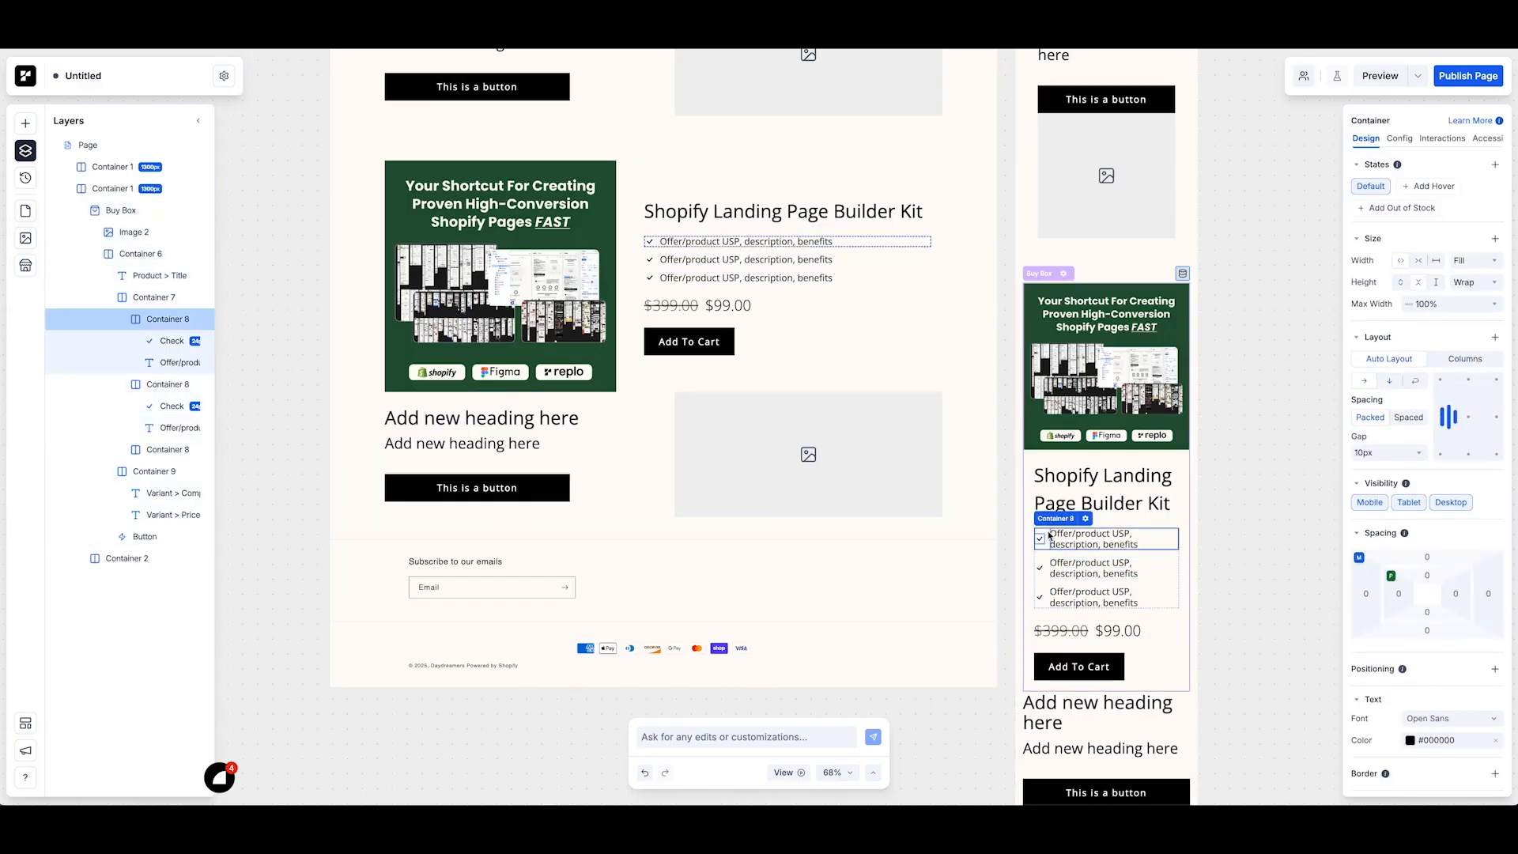
Step: Reduce the product title's font size in the mobile layout
click(1107, 503)
click(1450, 496)
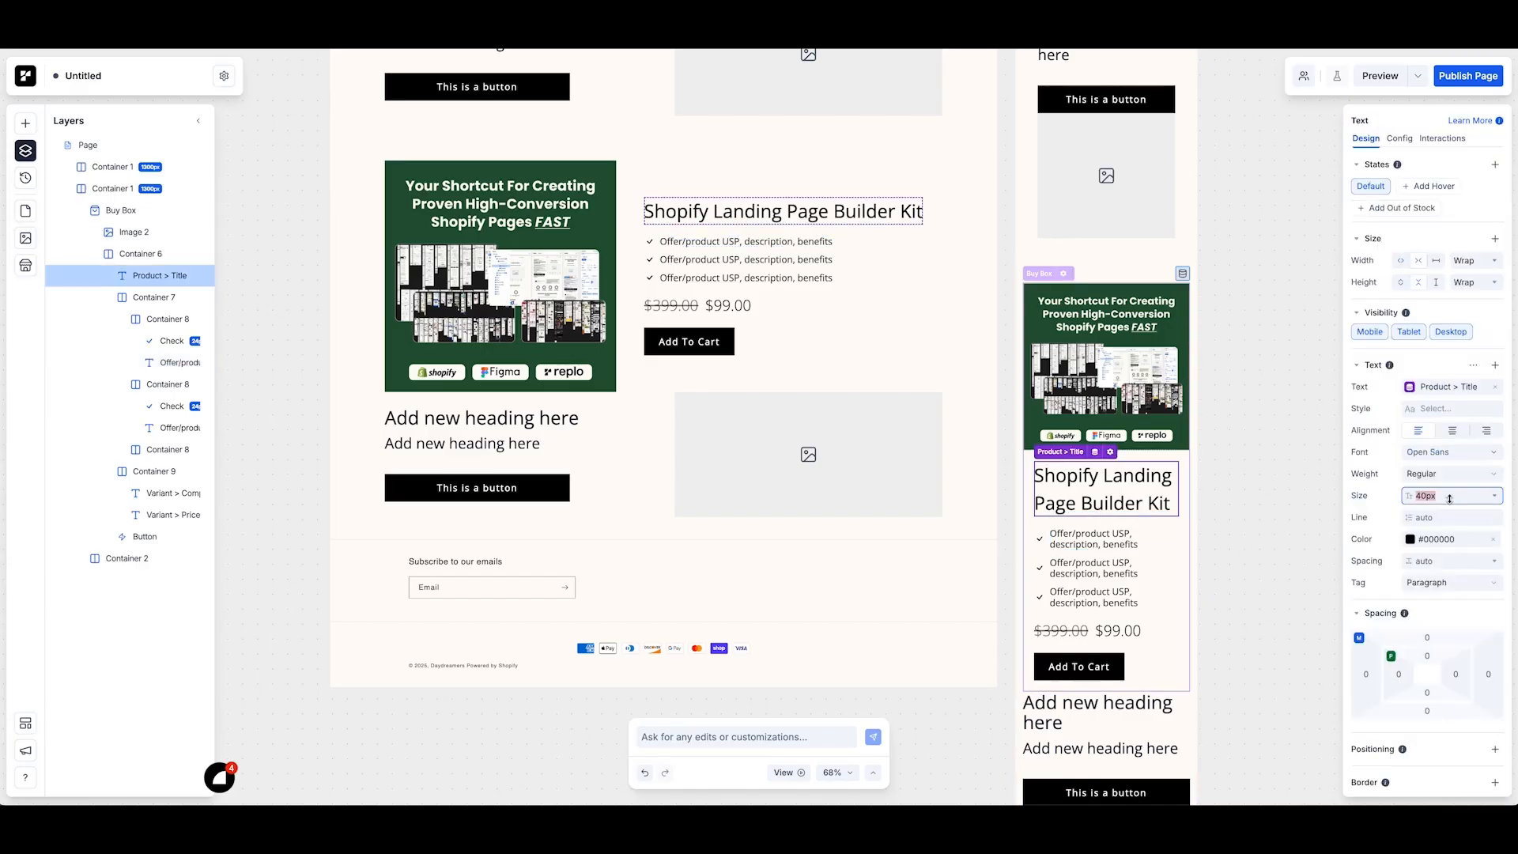
key(Return)
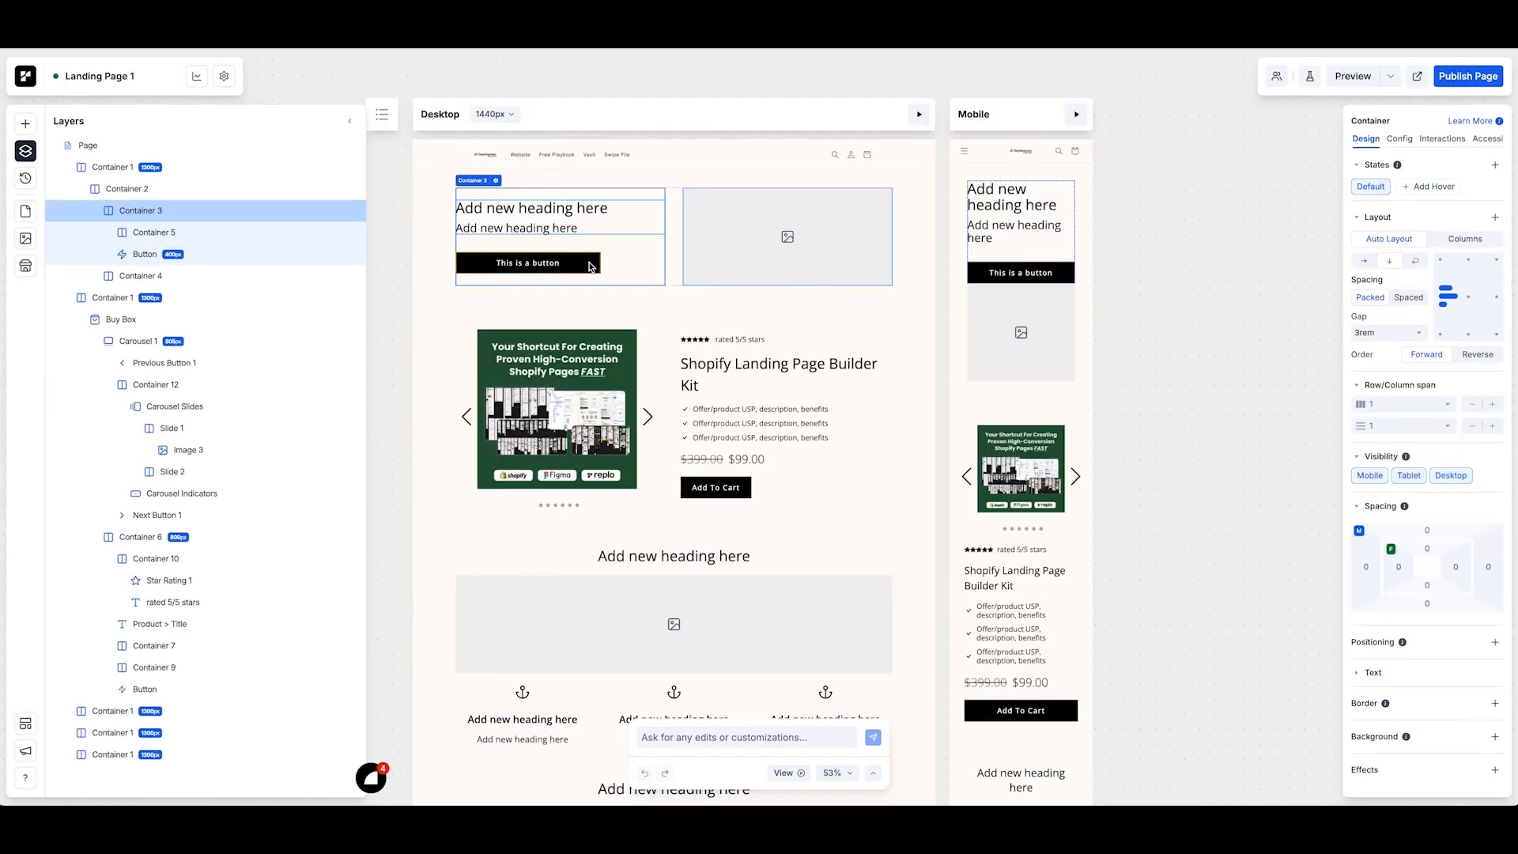
Step: Add an on-click Add Product to Cart interaction to the hero button and connect the Shopify Landing Page Builder Kit product
click(590, 267)
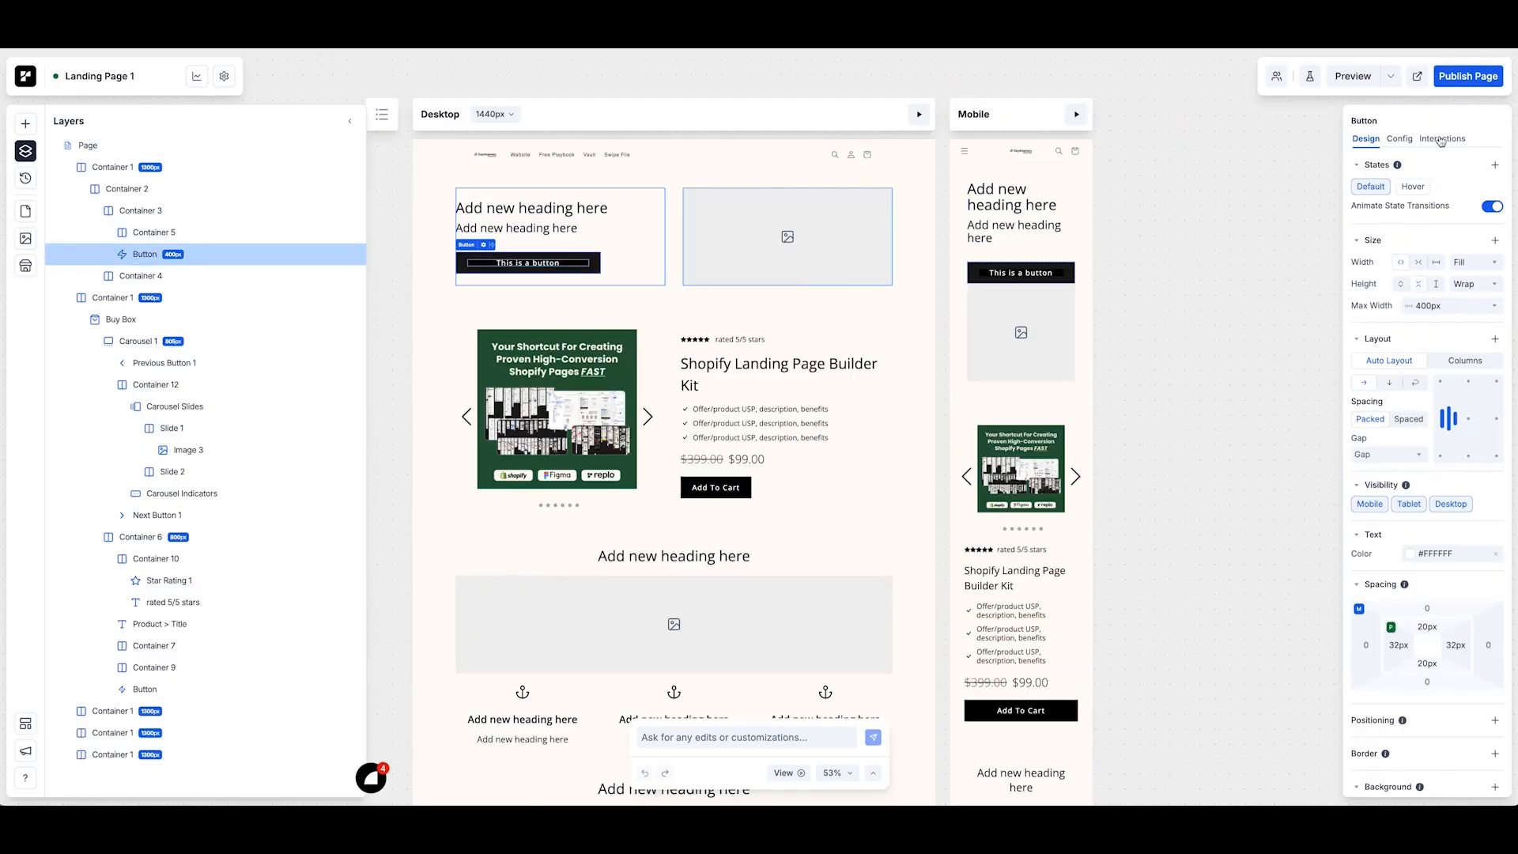
click(1441, 139)
click(1496, 232)
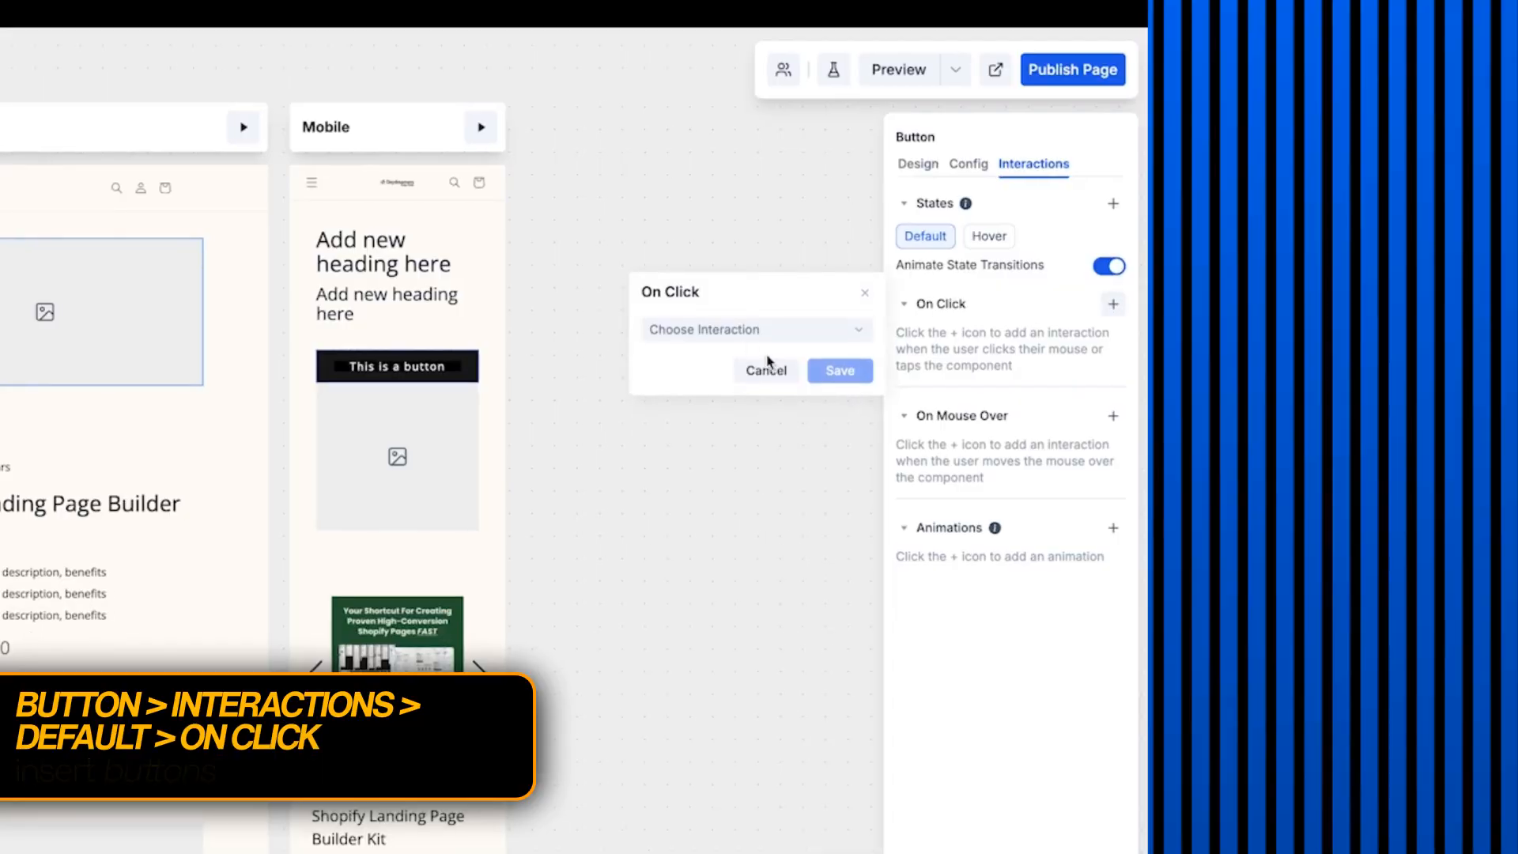
click(763, 330)
click(762, 443)
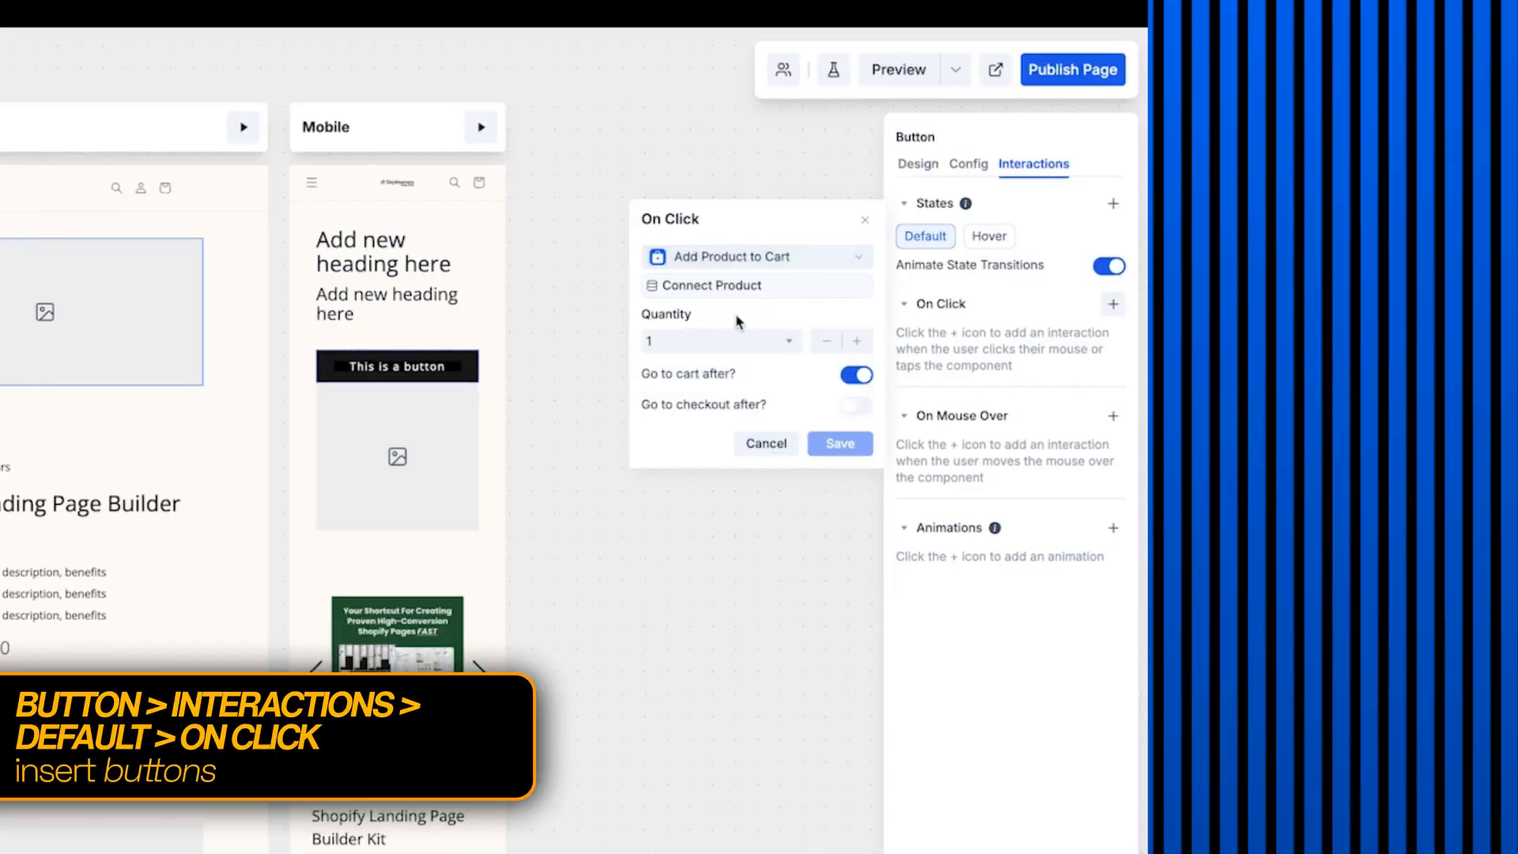
click(737, 285)
click(781, 405)
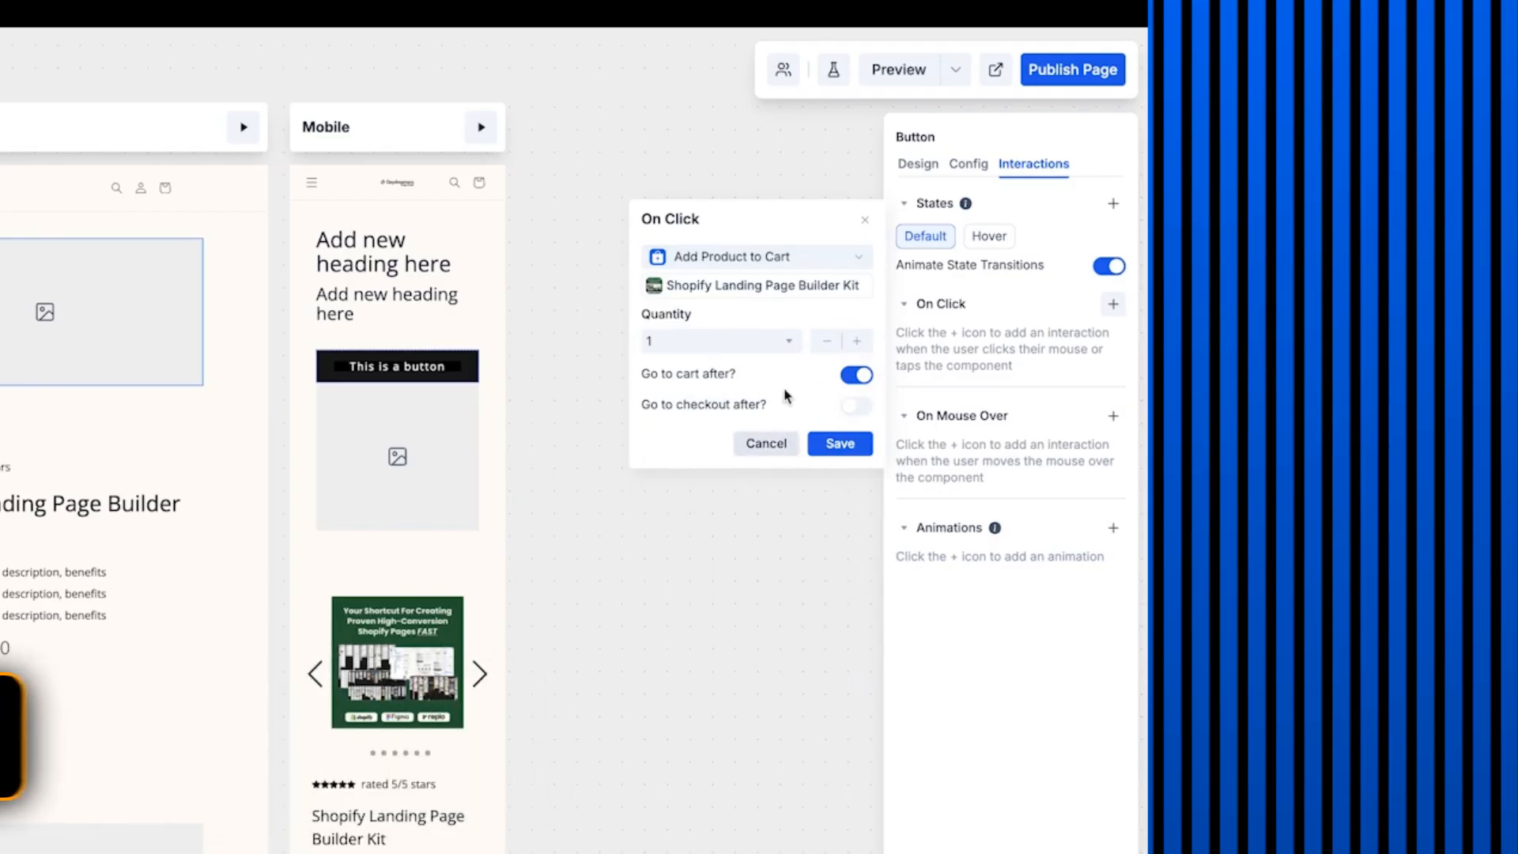
Step: Change the hero button's on-click action to Redirect to with newlandingpage.com as its URL and save it
click(775, 255)
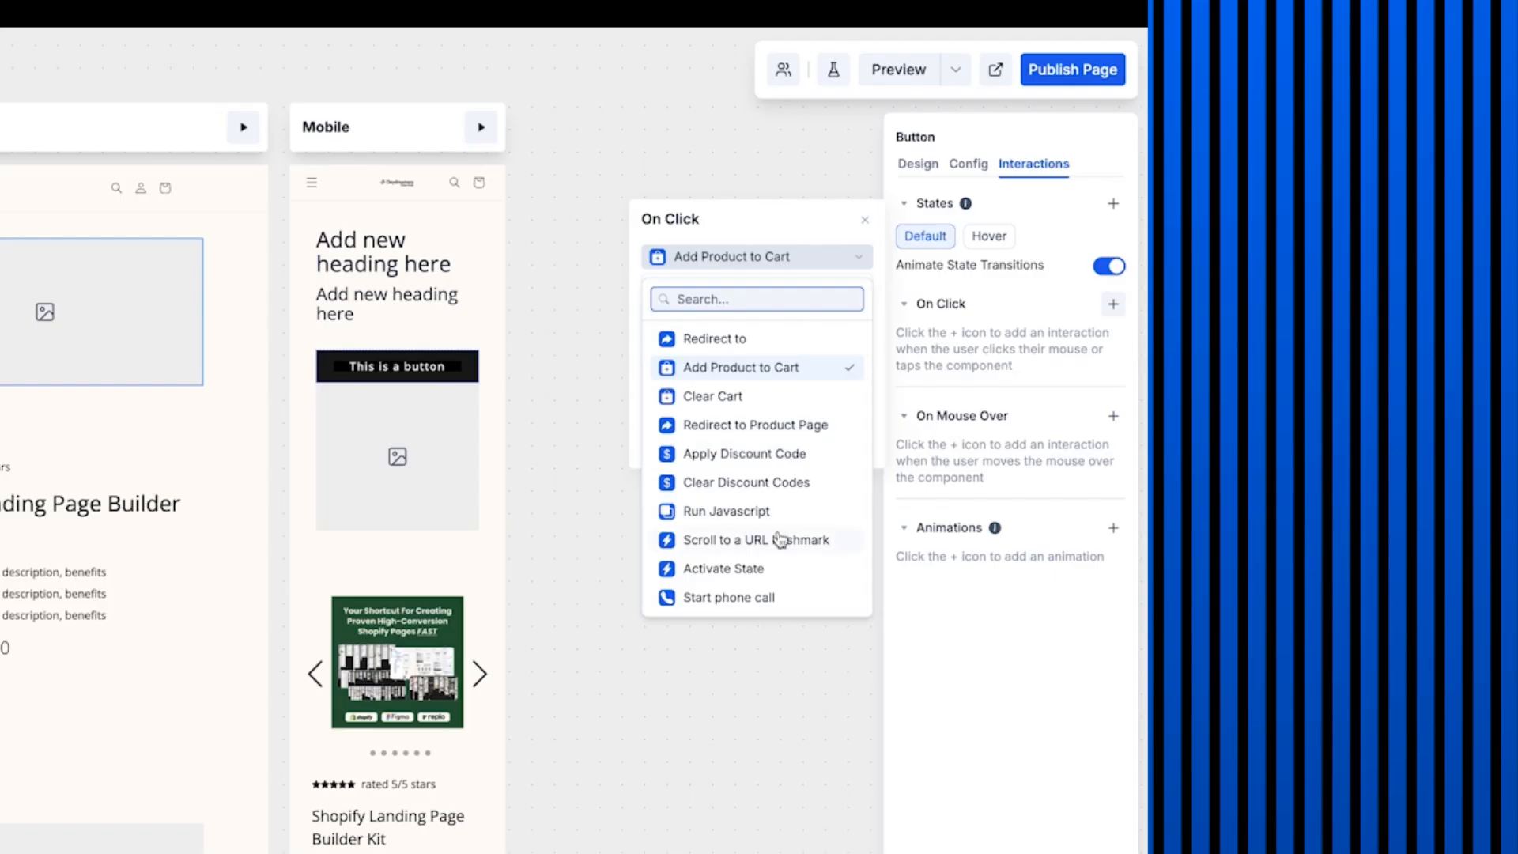
click(757, 340)
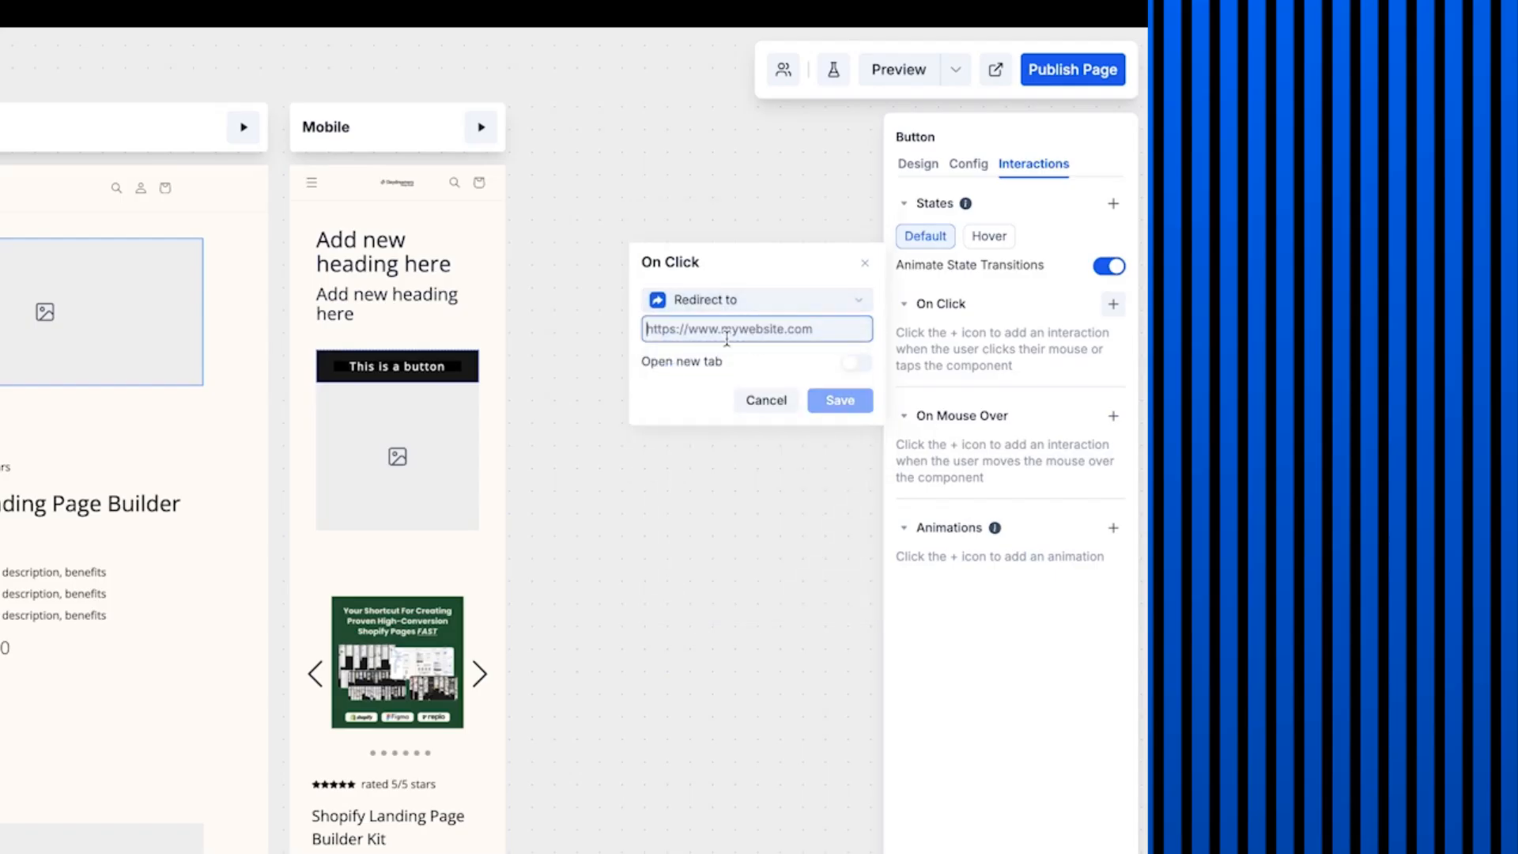
text(newlandingpage.com)
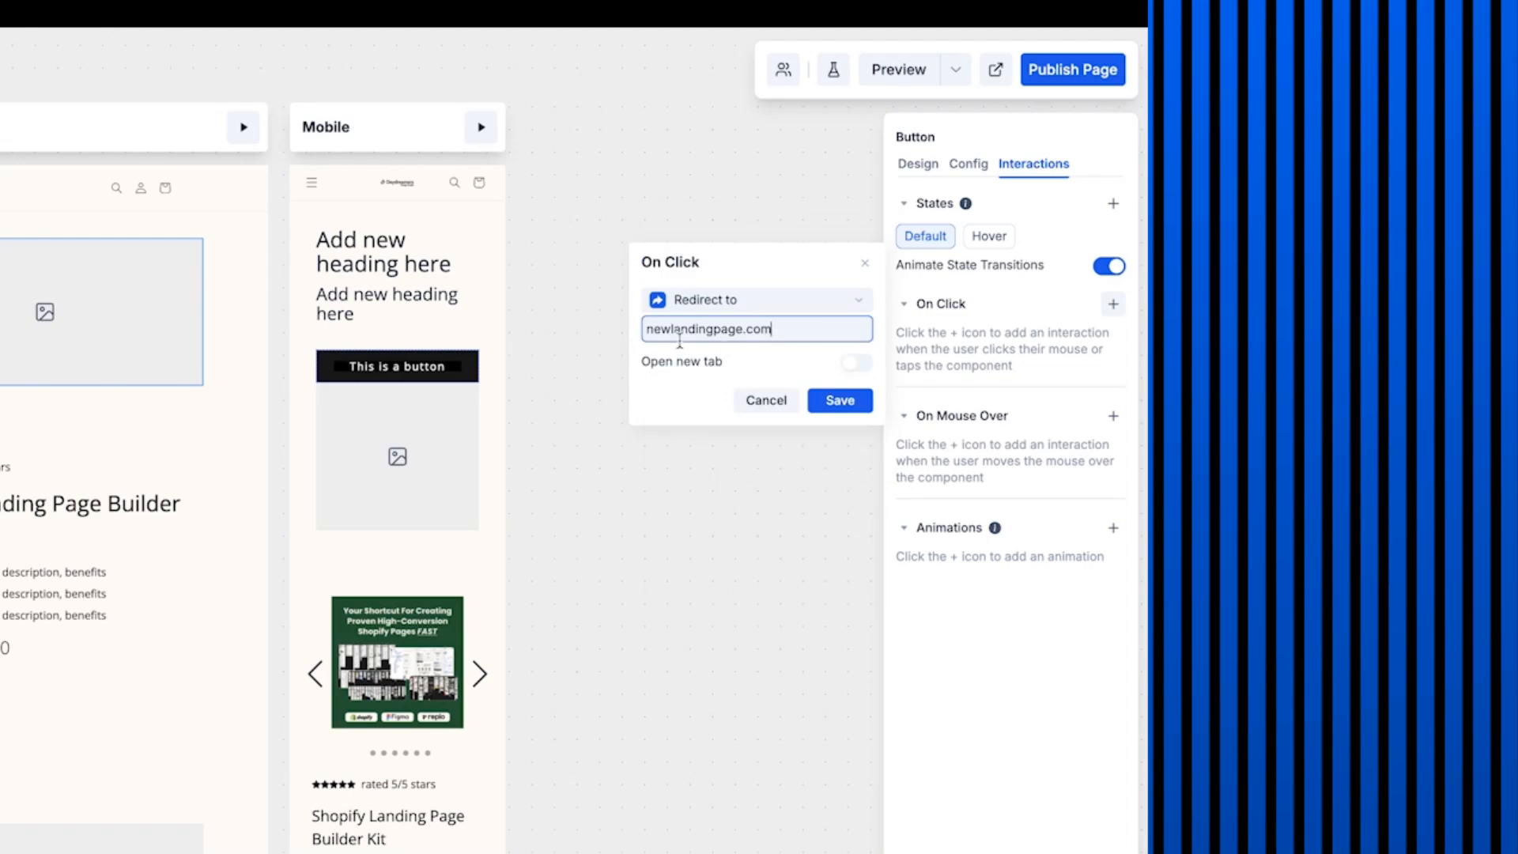
click(840, 400)
Step: Review the available on-click actions and remove the redirect interaction from the hero button
click(949, 340)
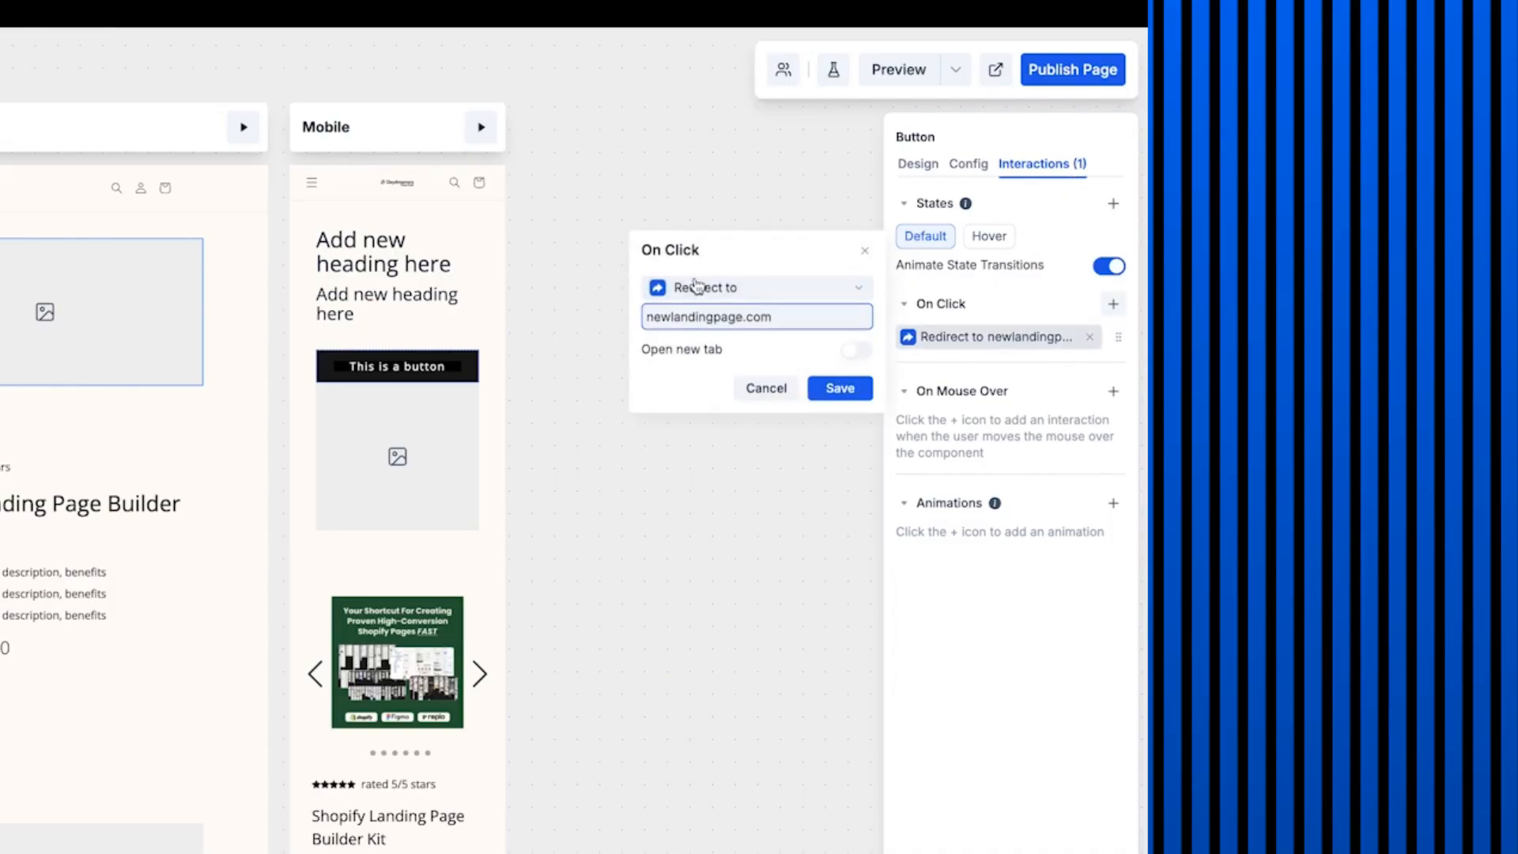
click(696, 286)
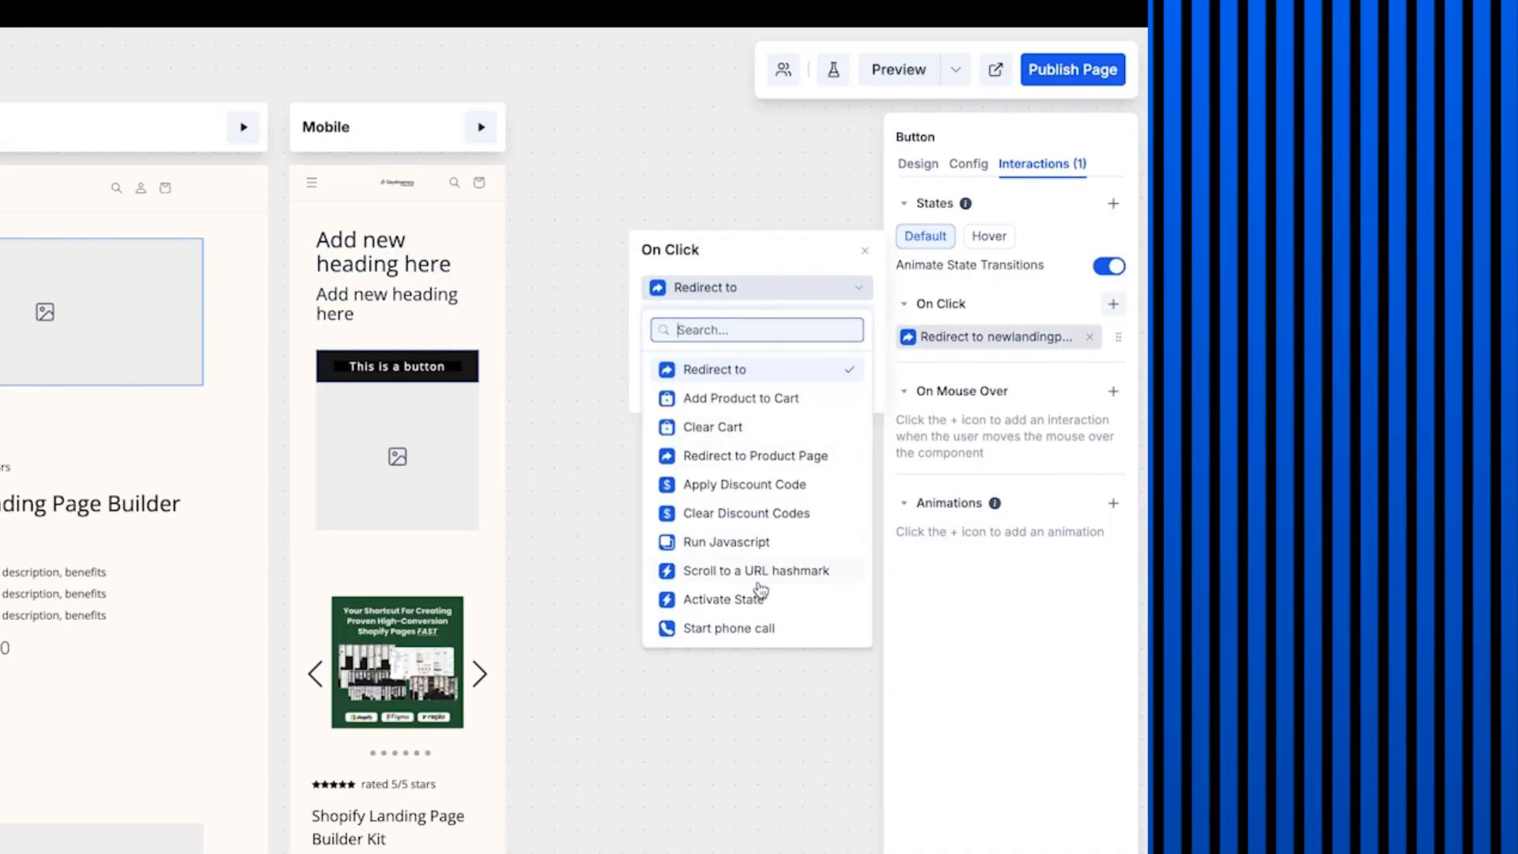
click(944, 391)
click(1089, 338)
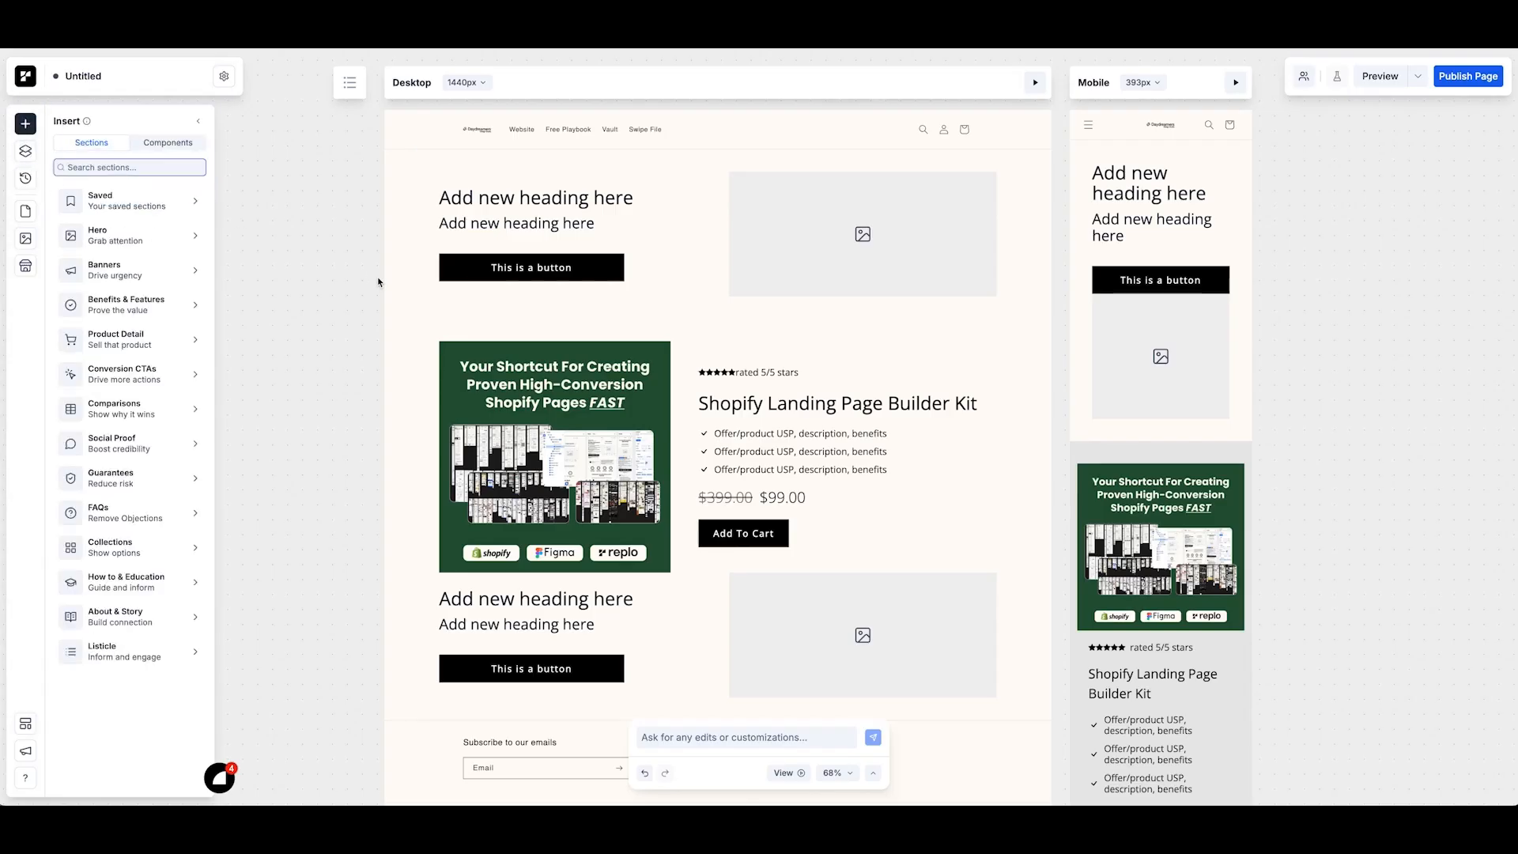
Step: Duplicate the hero section with its heading, button and image placeholder
click(435, 314)
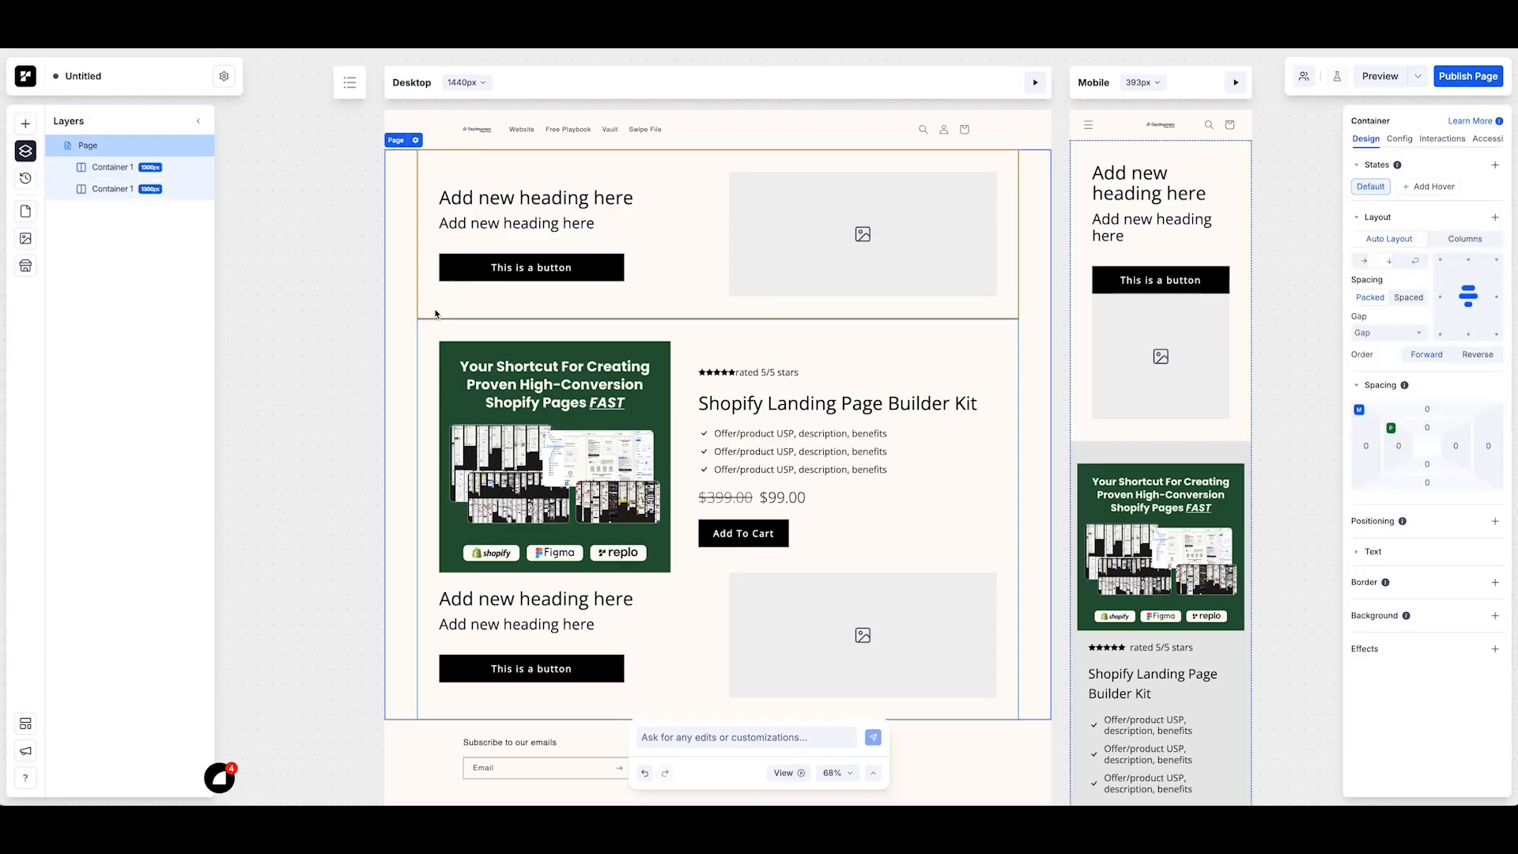
click(435, 312)
key(super+d)
click(716, 370)
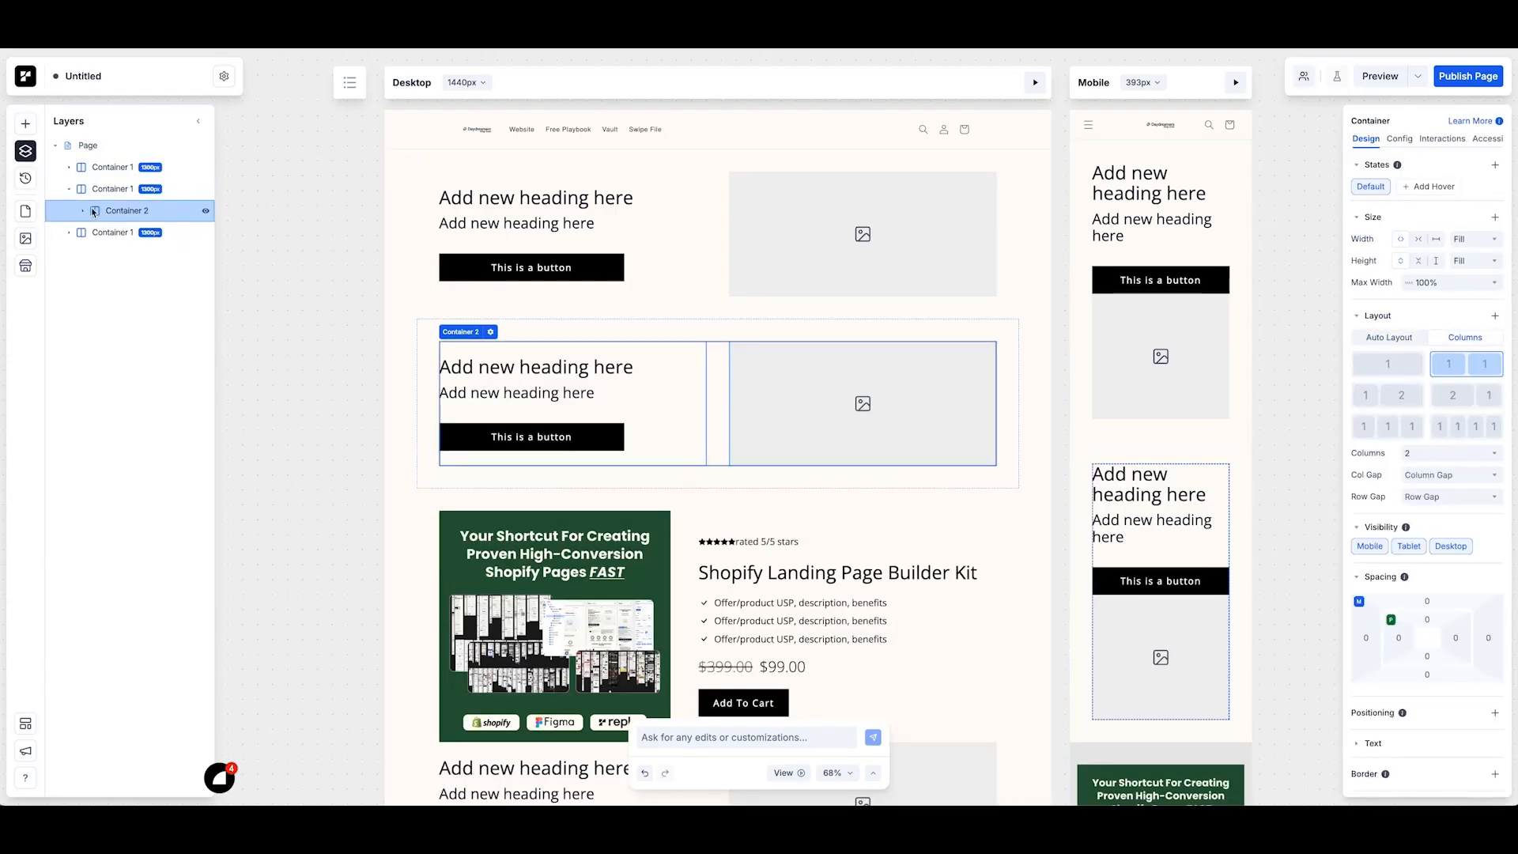
click(83, 210)
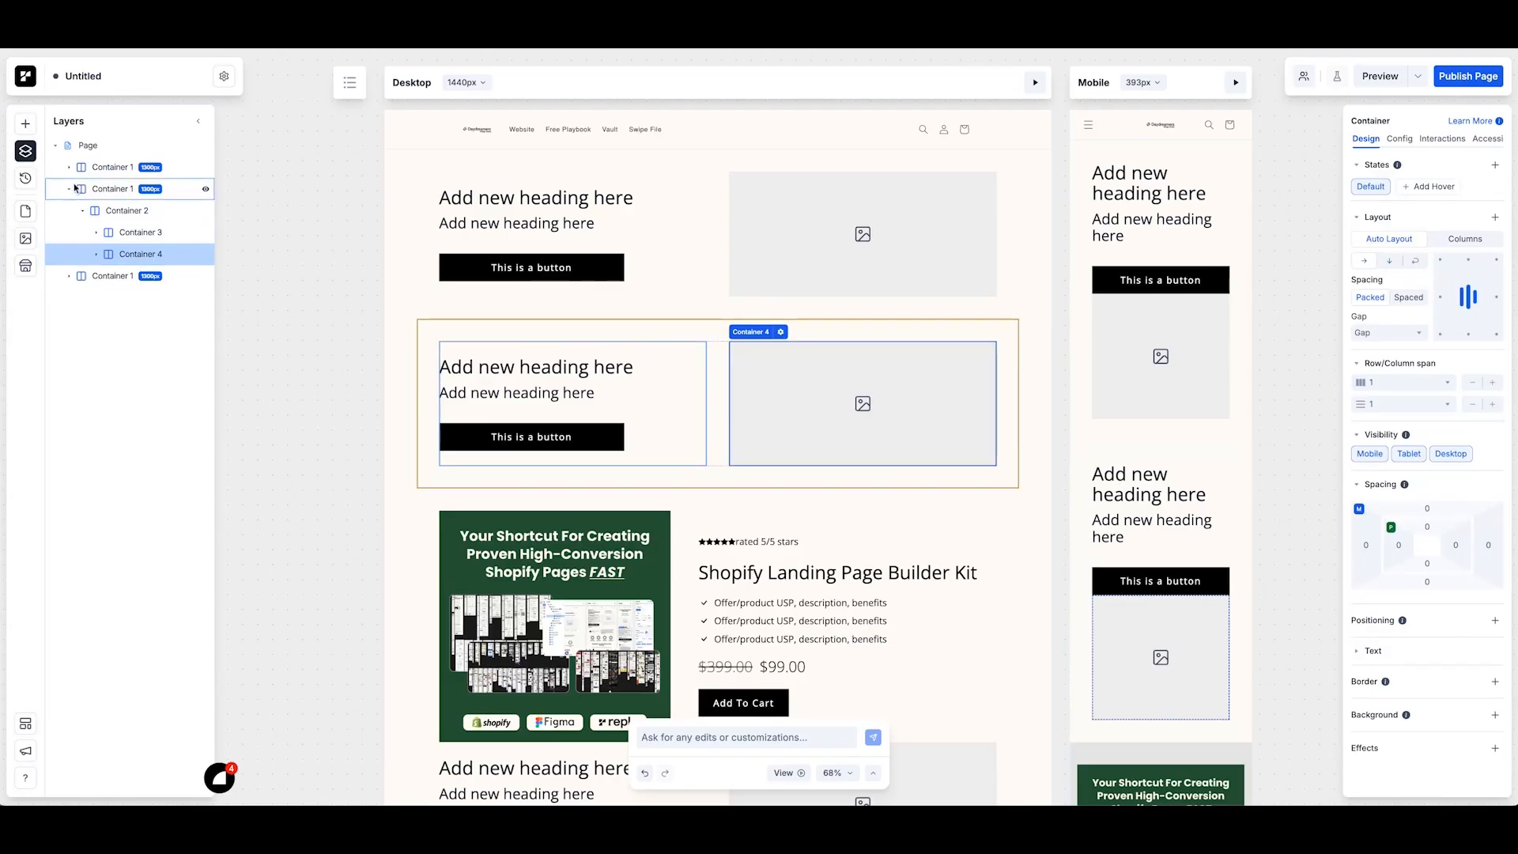
Step: Move the duplicated section below the buy box section and delete the leftover two-column container under the buy box
click(110, 189)
click(111, 211)
double_click(711, 522)
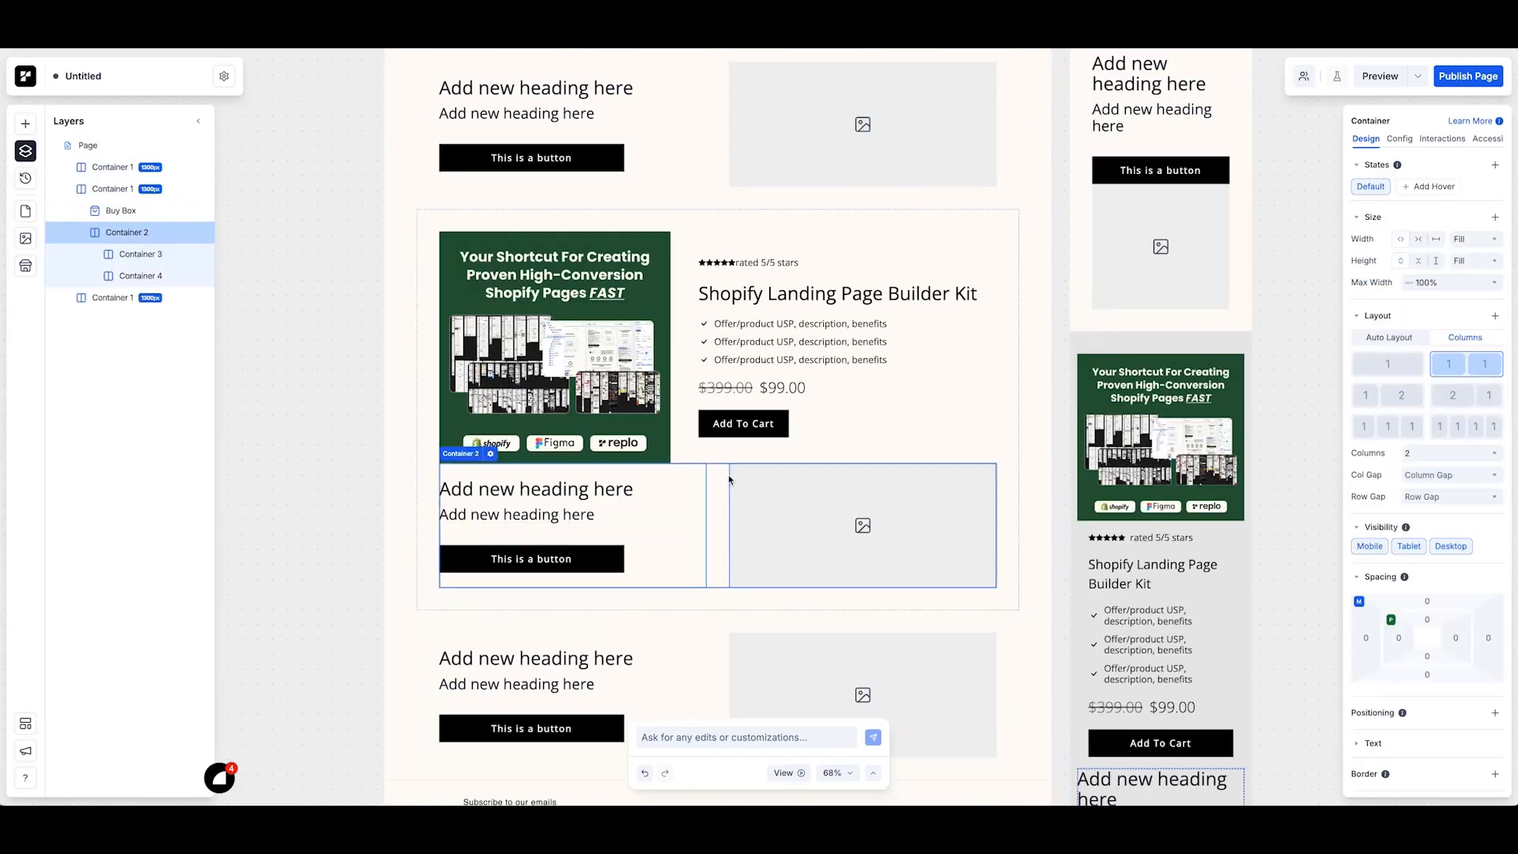
key(Delete)
Step: Switch the last section's two-column container to Auto Layout and move its image container above the heading container
double_click(699, 531)
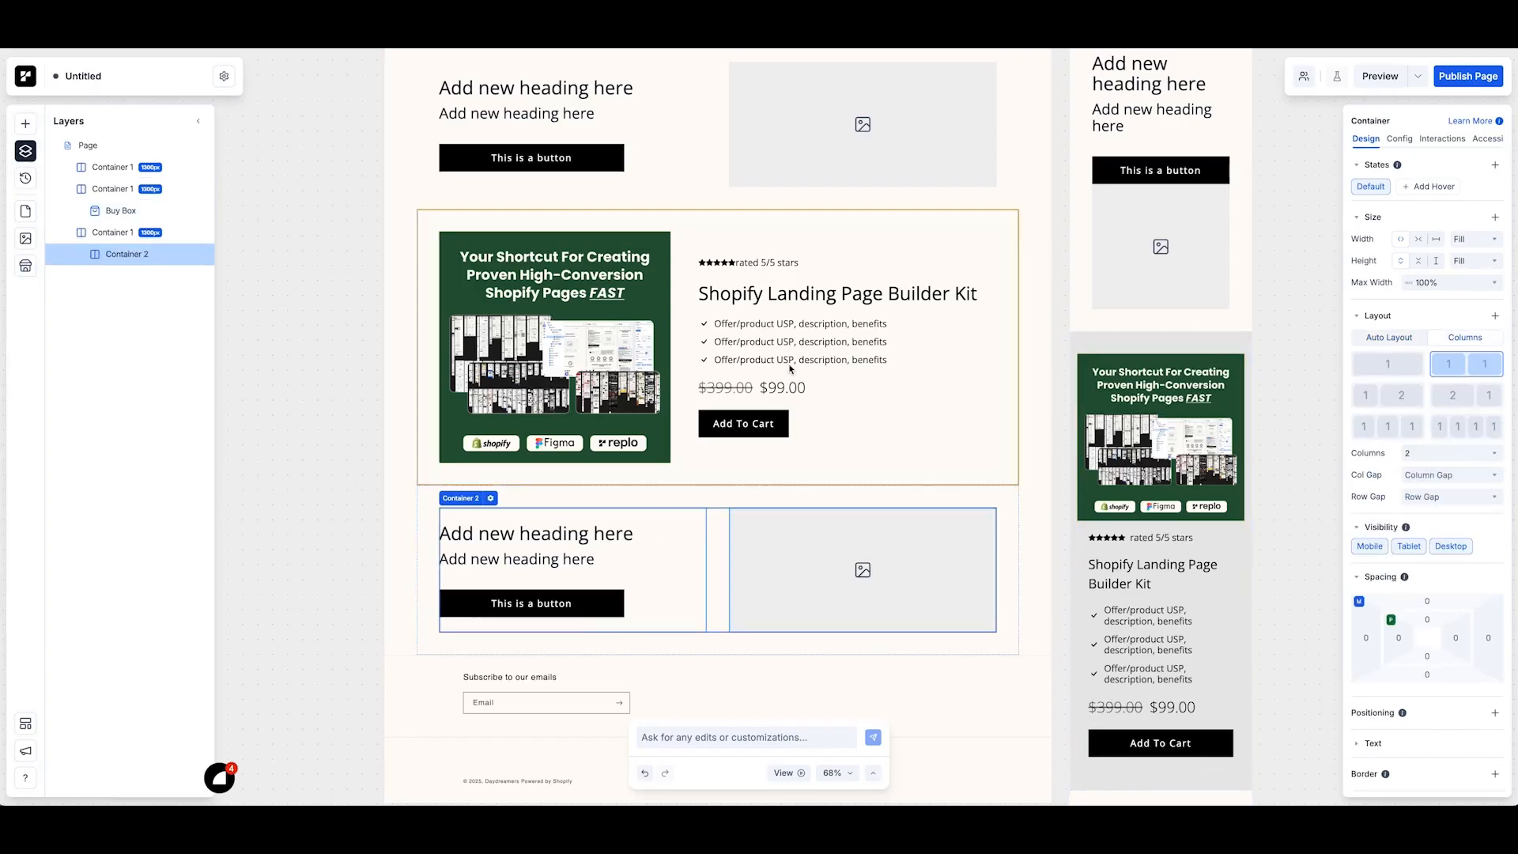
click(1389, 337)
double_click(755, 571)
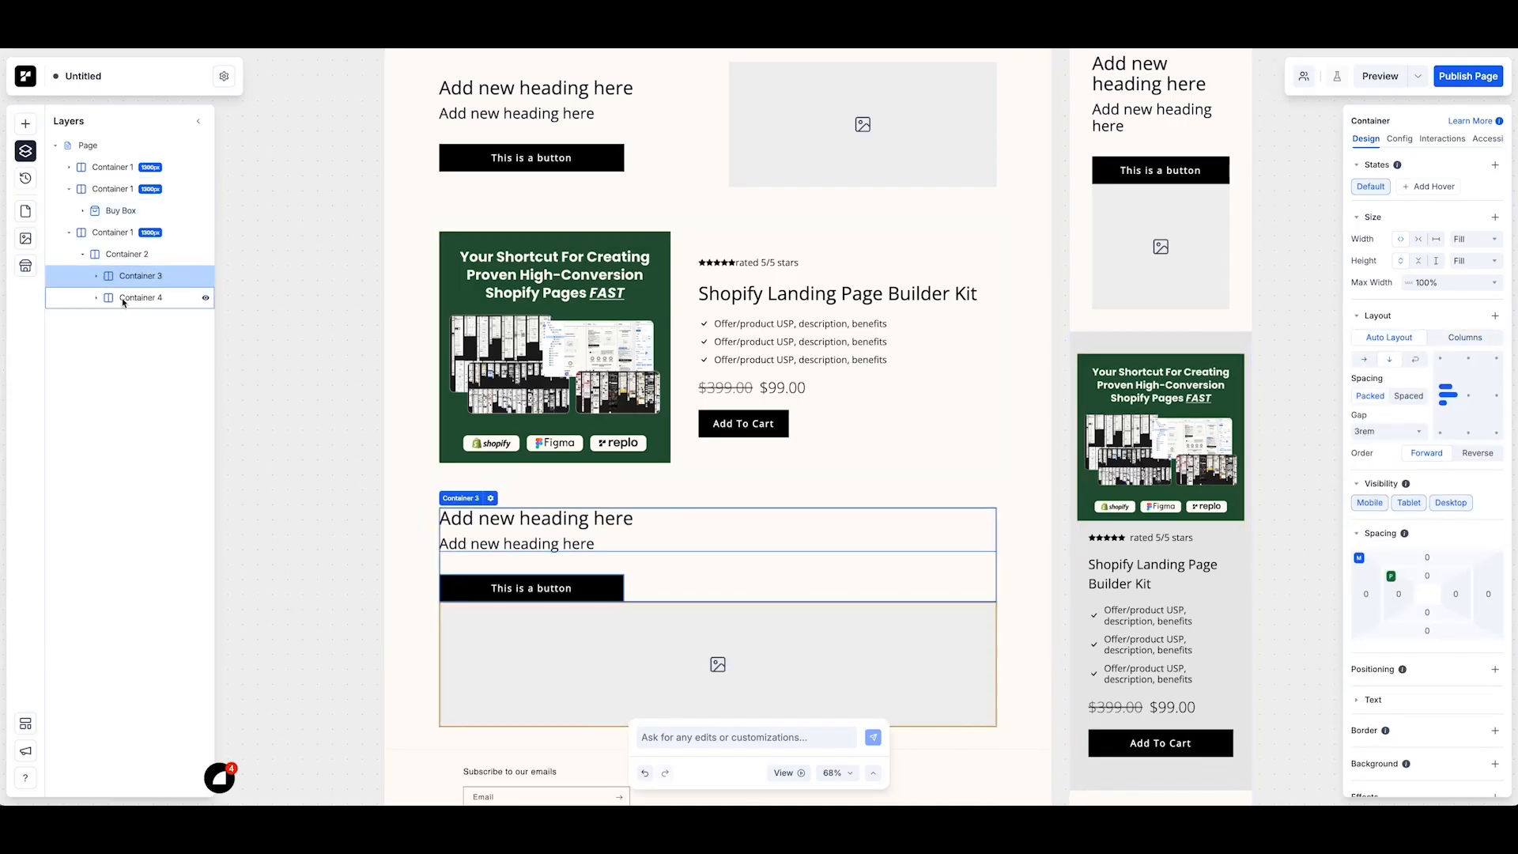
drag(128, 298, 121, 268)
Step: Set the gap between the last section's image and heading containers to 2rem
click(126, 256)
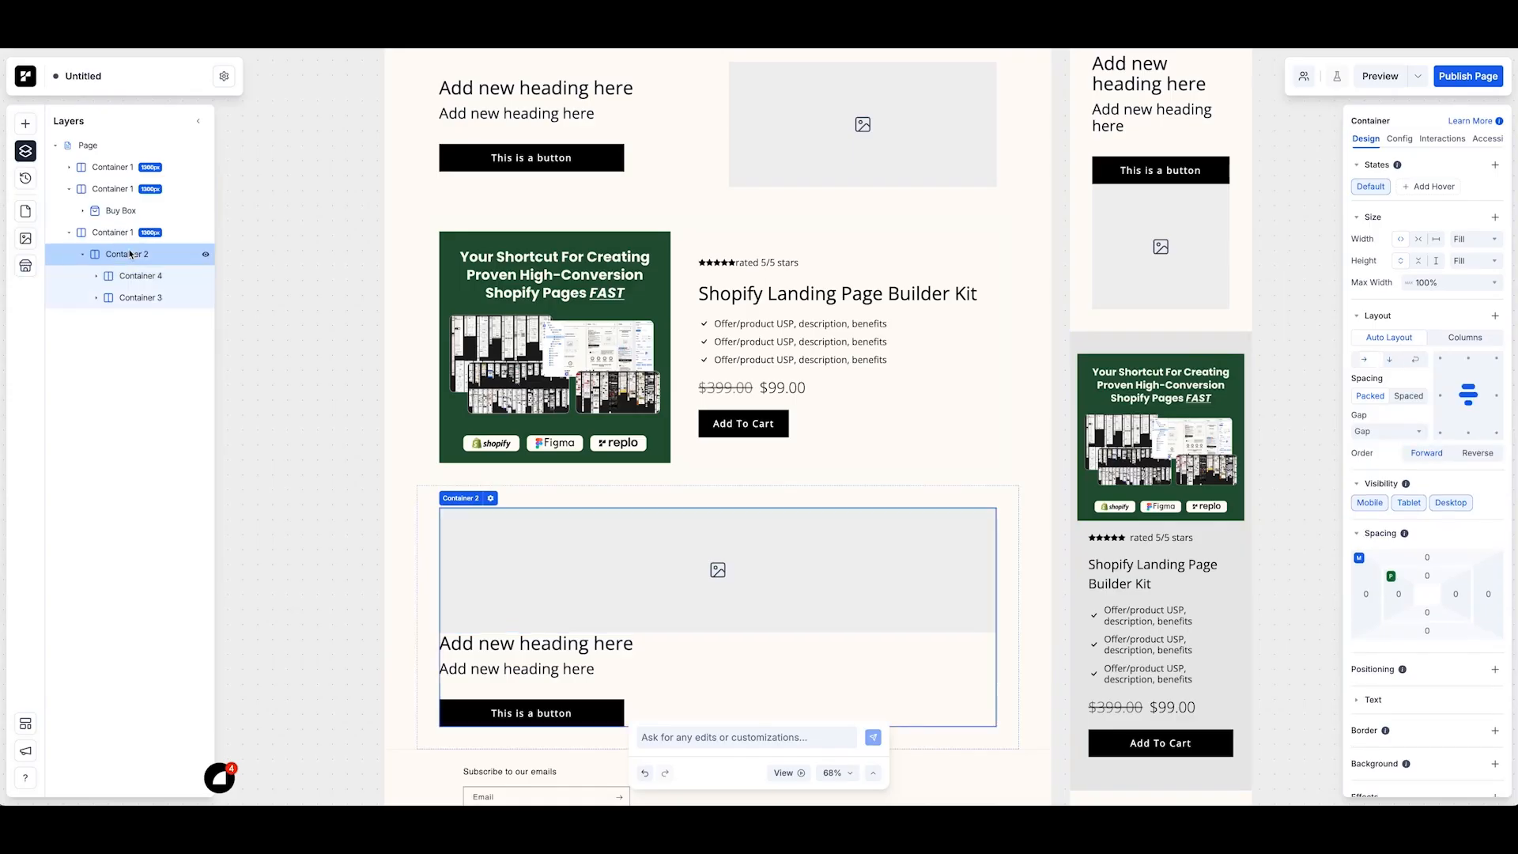
text(2rem)
key(Return)
Step: Group the last section's heading container and button together into a new container
click(118, 299)
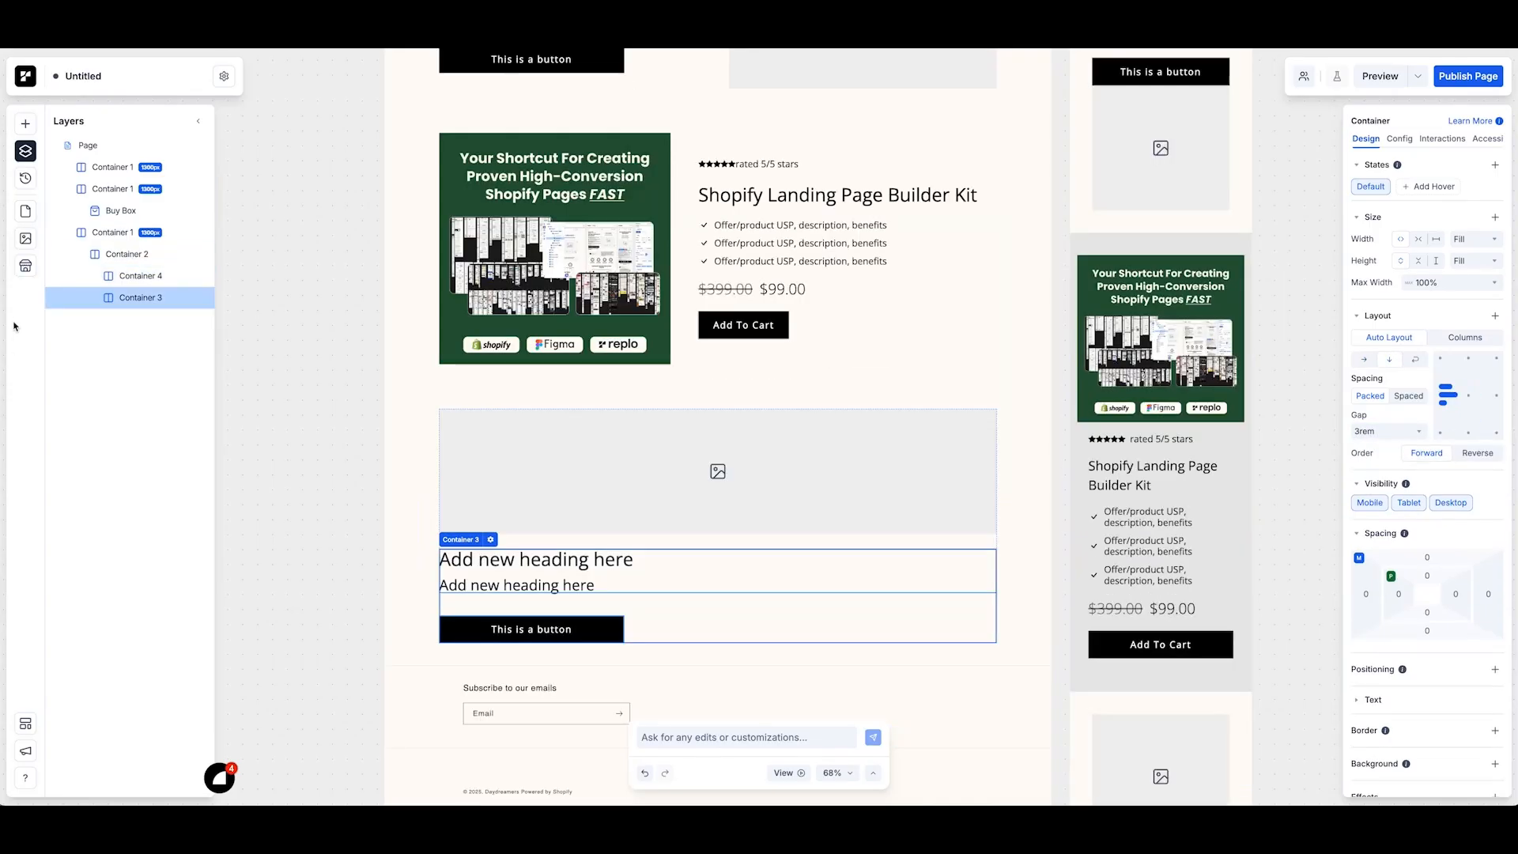
click(97, 298)
click(132, 323)
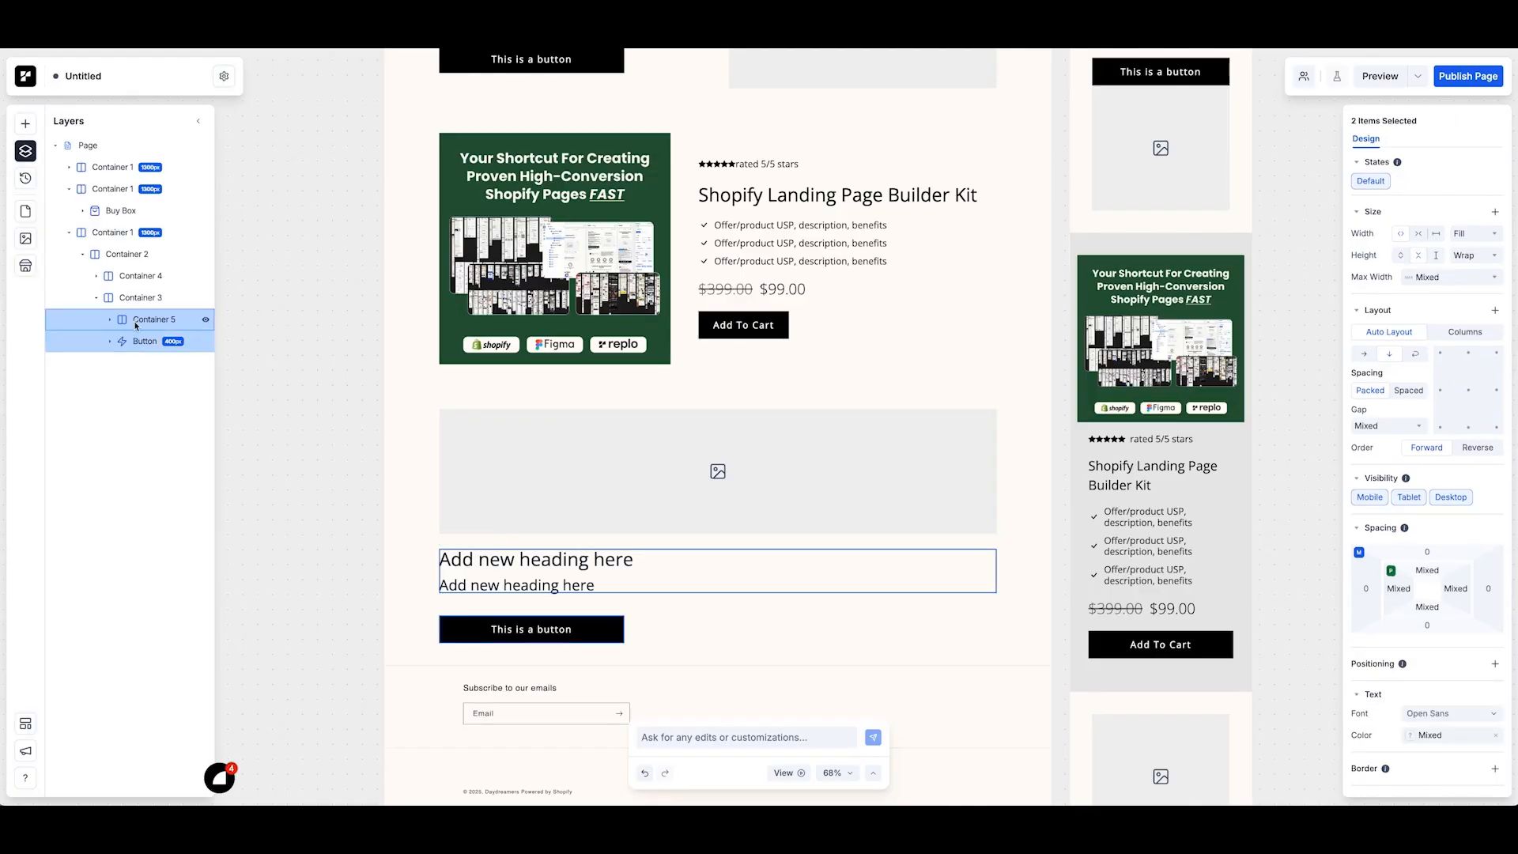
shift+click(143, 341)
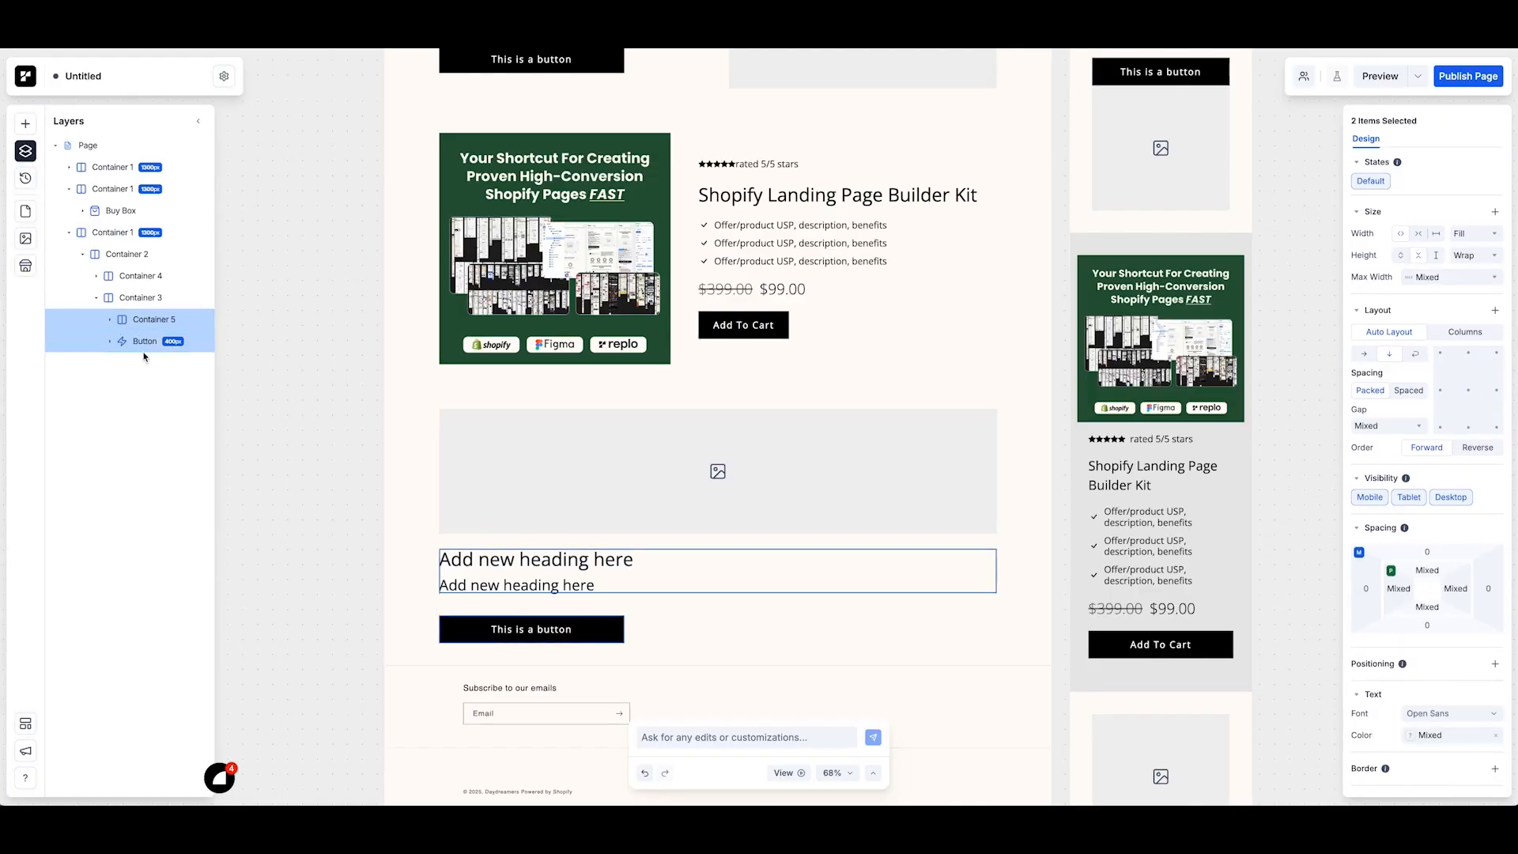
key(ctrl+alt+g)
click(111, 320)
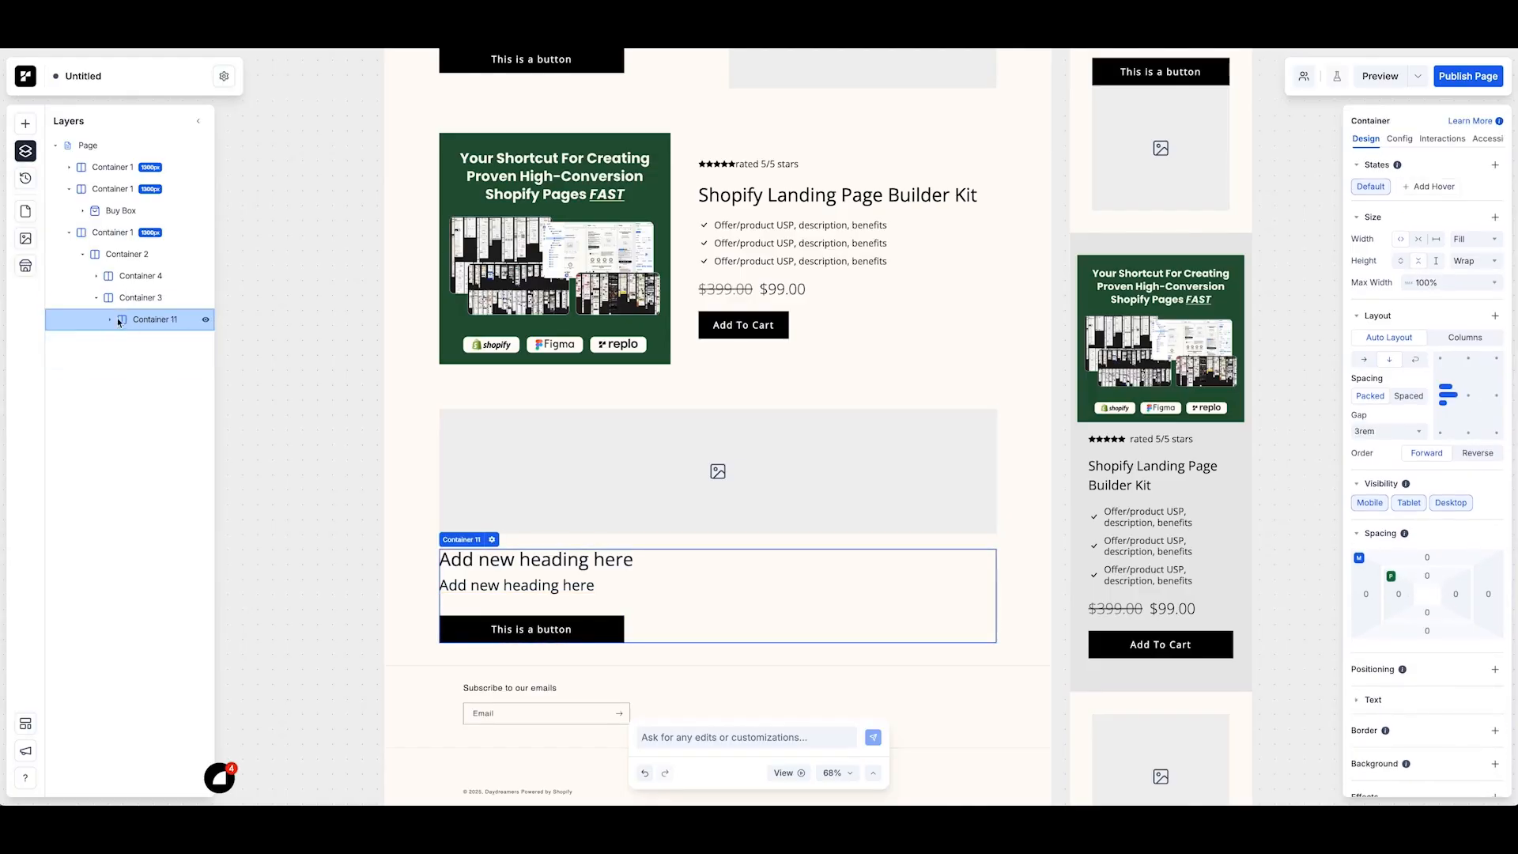
click(111, 321)
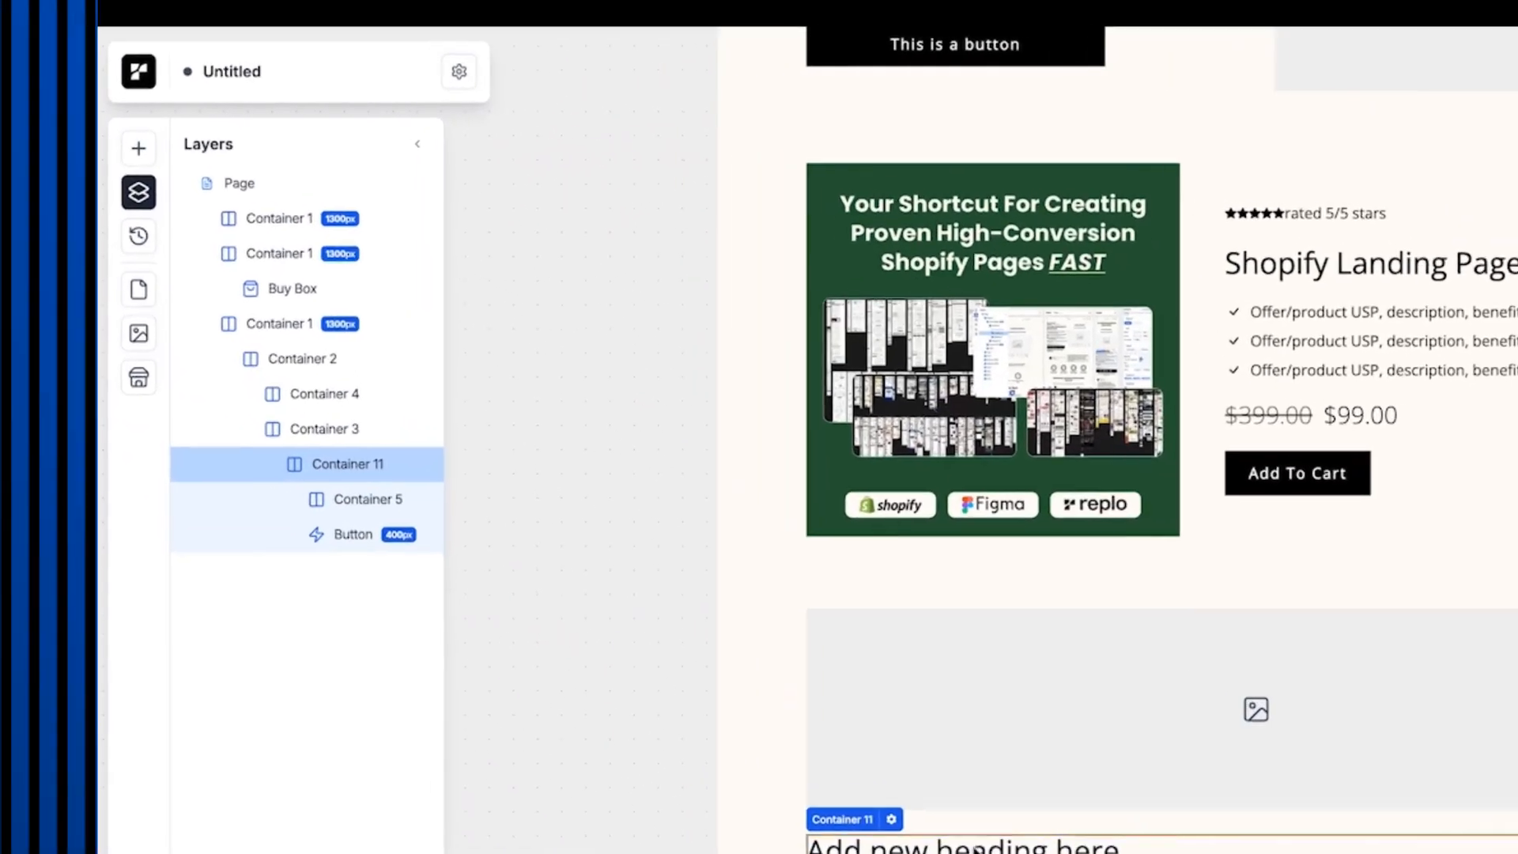
Step: Make two more copies of the heading-and-button group and lay out the three groups side by side below the image
click(322, 429)
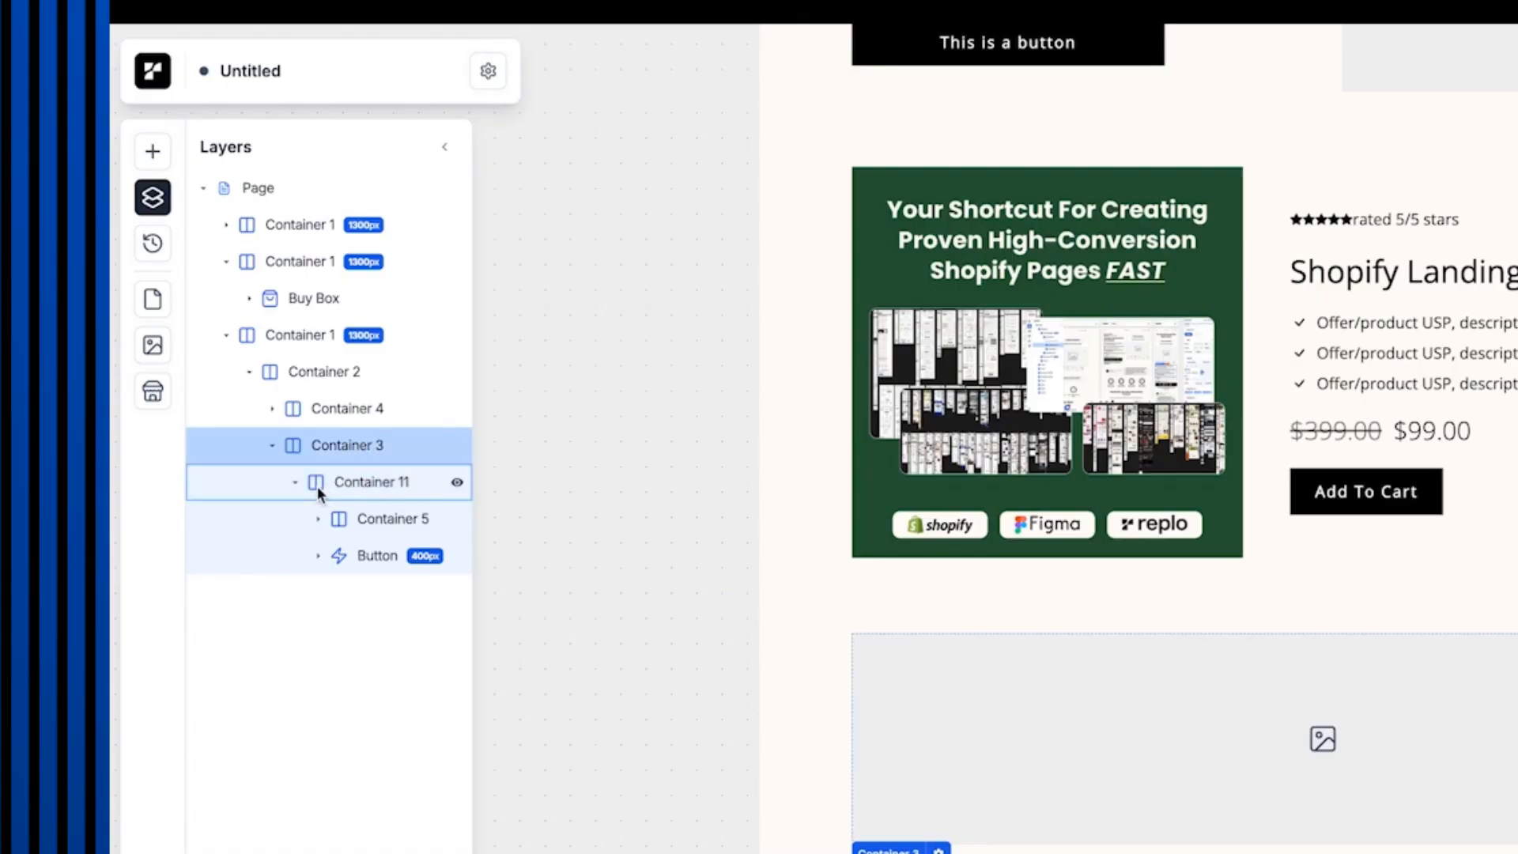
key(ctrl+v)
key(ctrl+v)
click(346, 450)
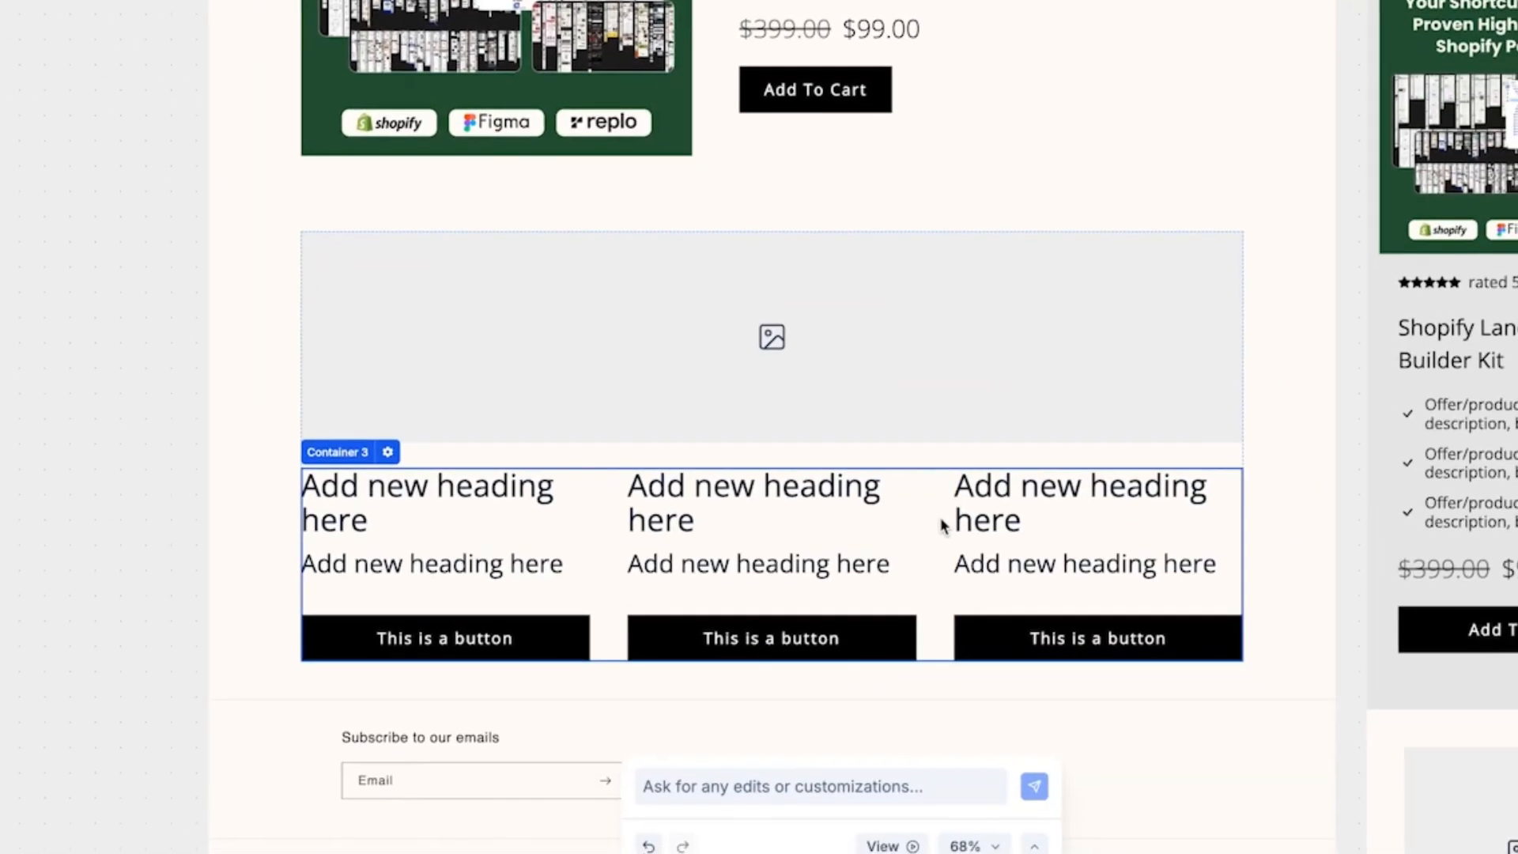
Step: Centre-align the upper heading text in the first column below the last section's image
click(909, 524)
double_click(1173, 545)
shift+click(840, 547)
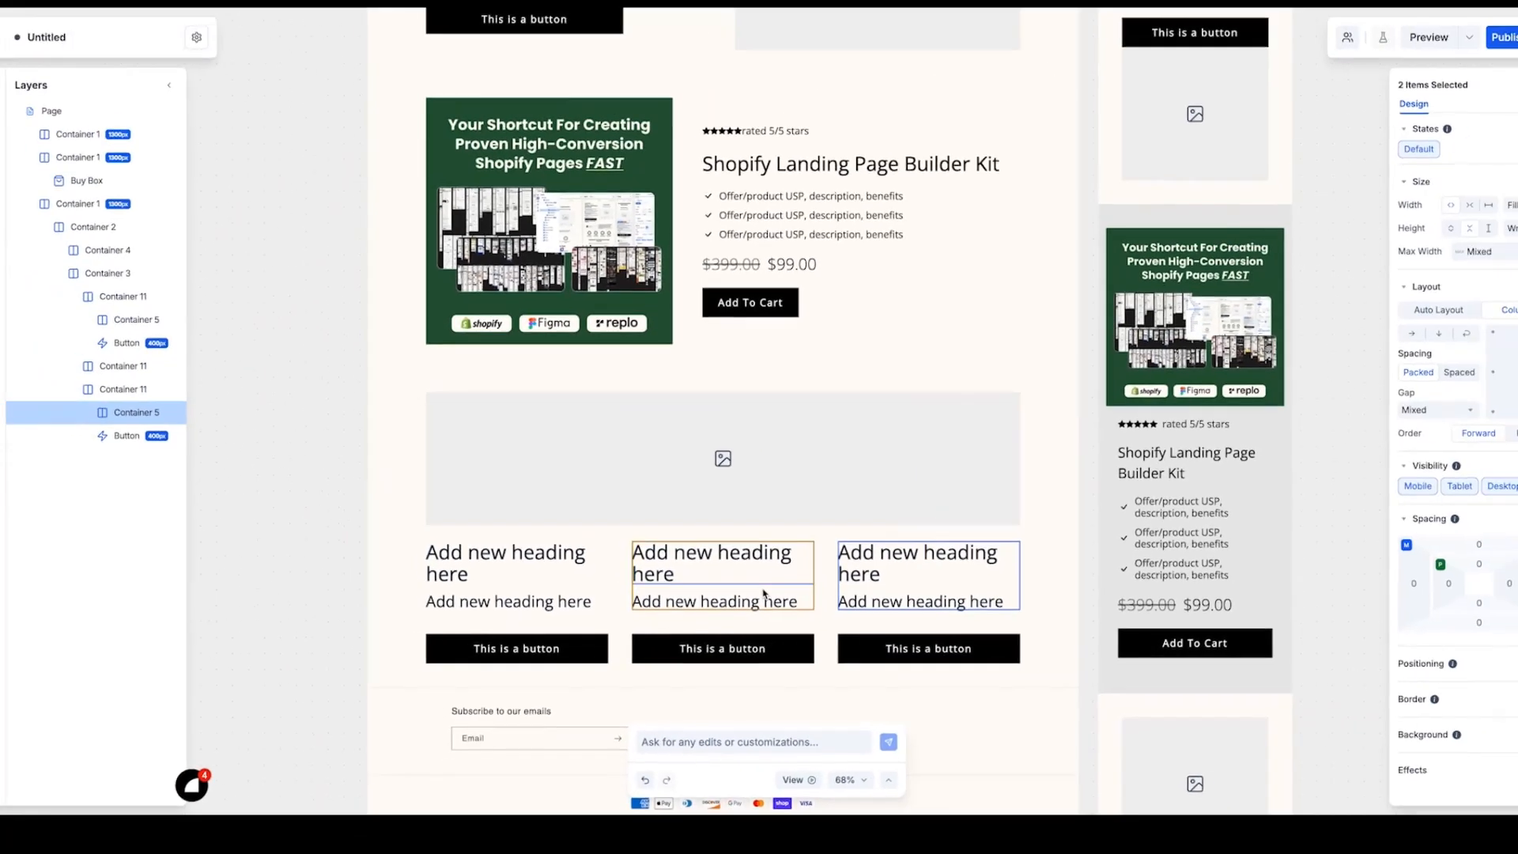
shift+click(595, 595)
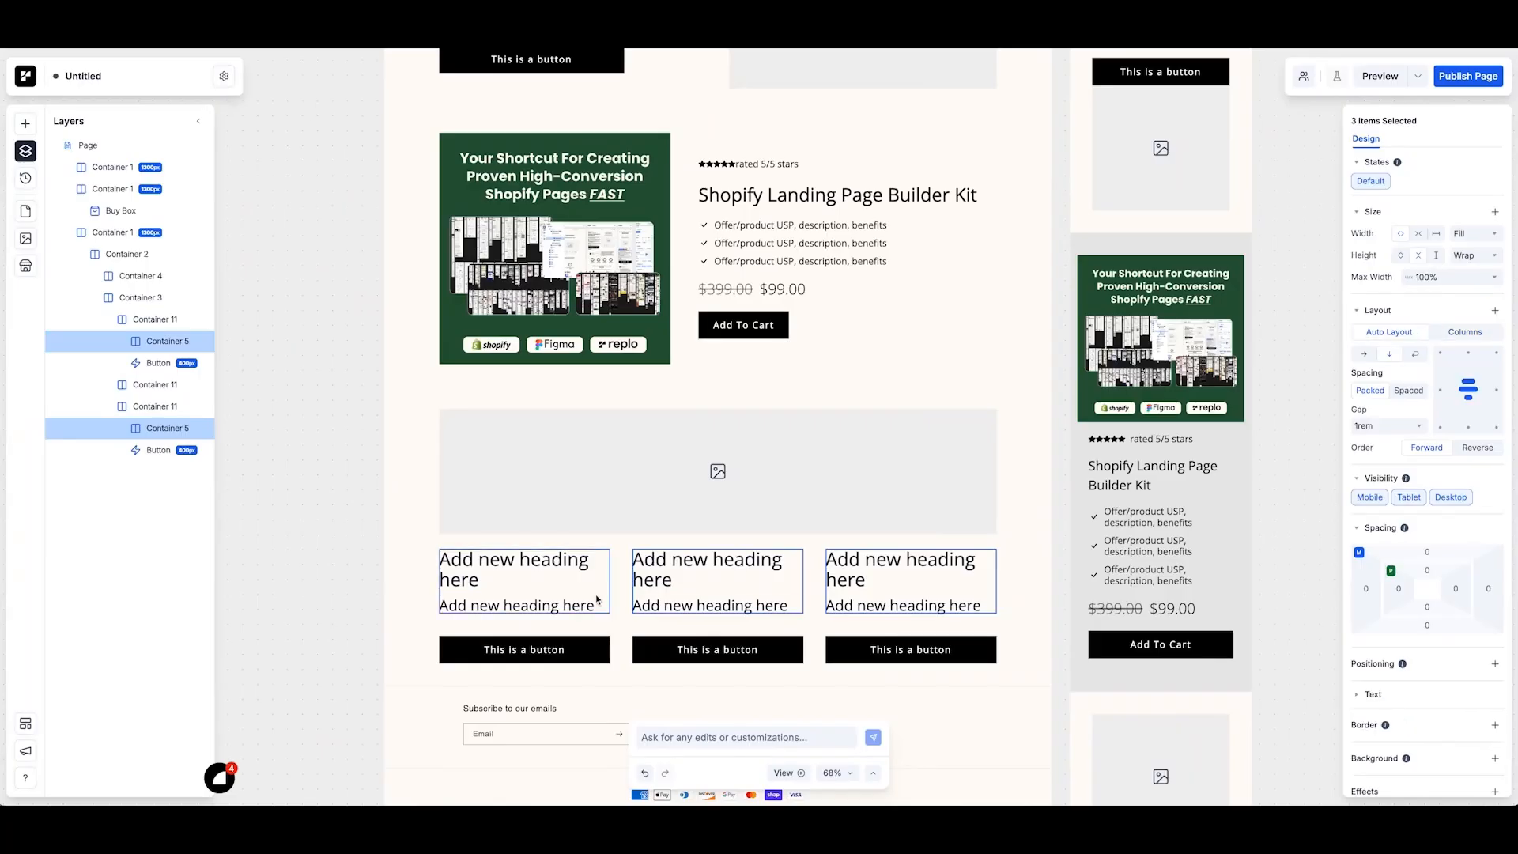
double_click(571, 561)
click(1451, 447)
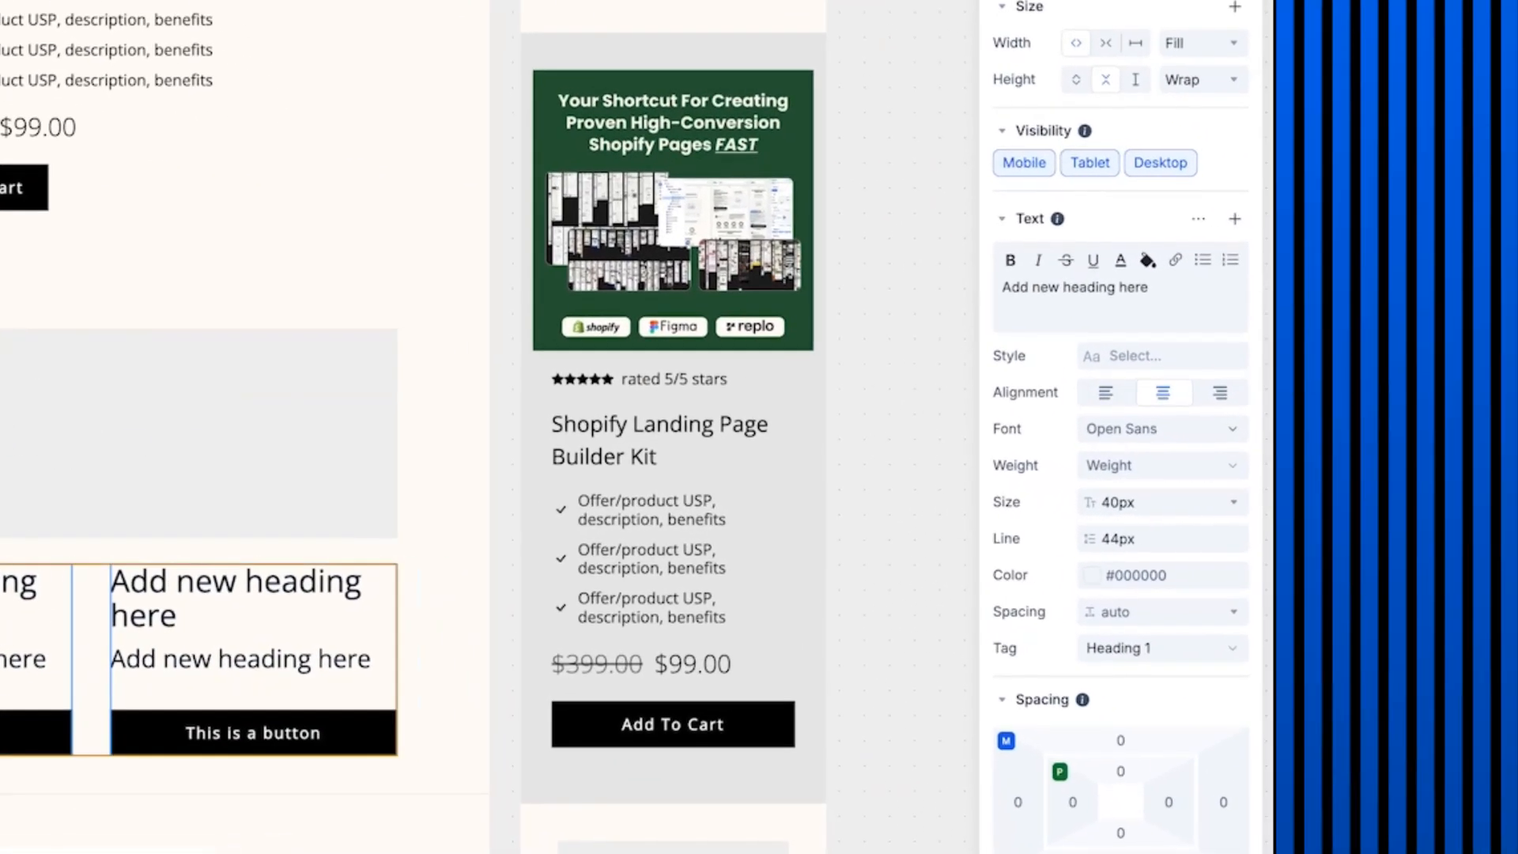
Step: Centre-align the first column's lower text as a 24px Paragraph and tag the upper text as Heading 4
click(4, 660)
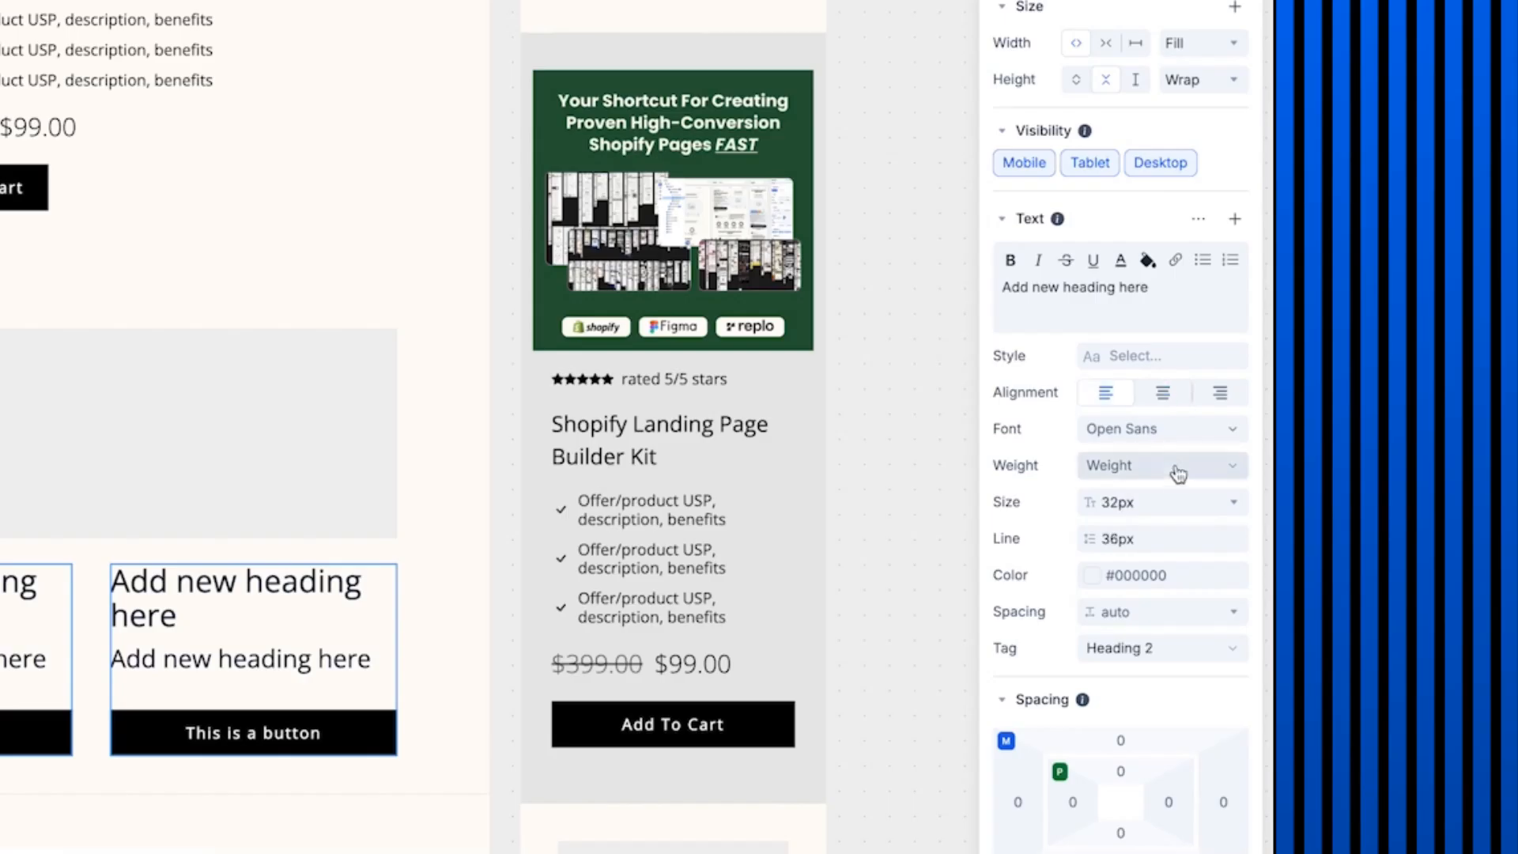
click(1162, 394)
click(1157, 502)
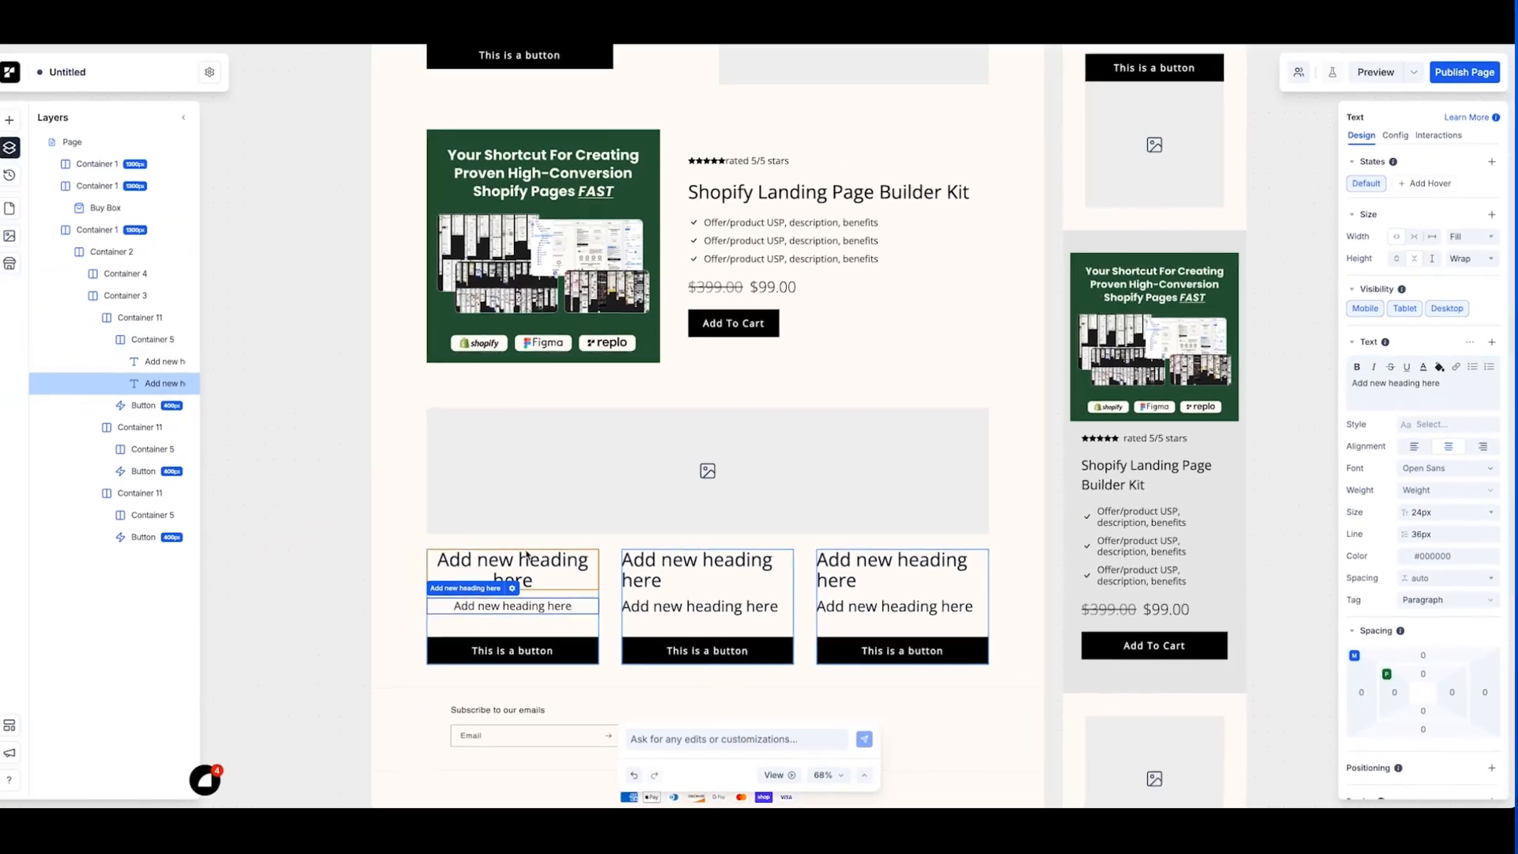
double_click(518, 576)
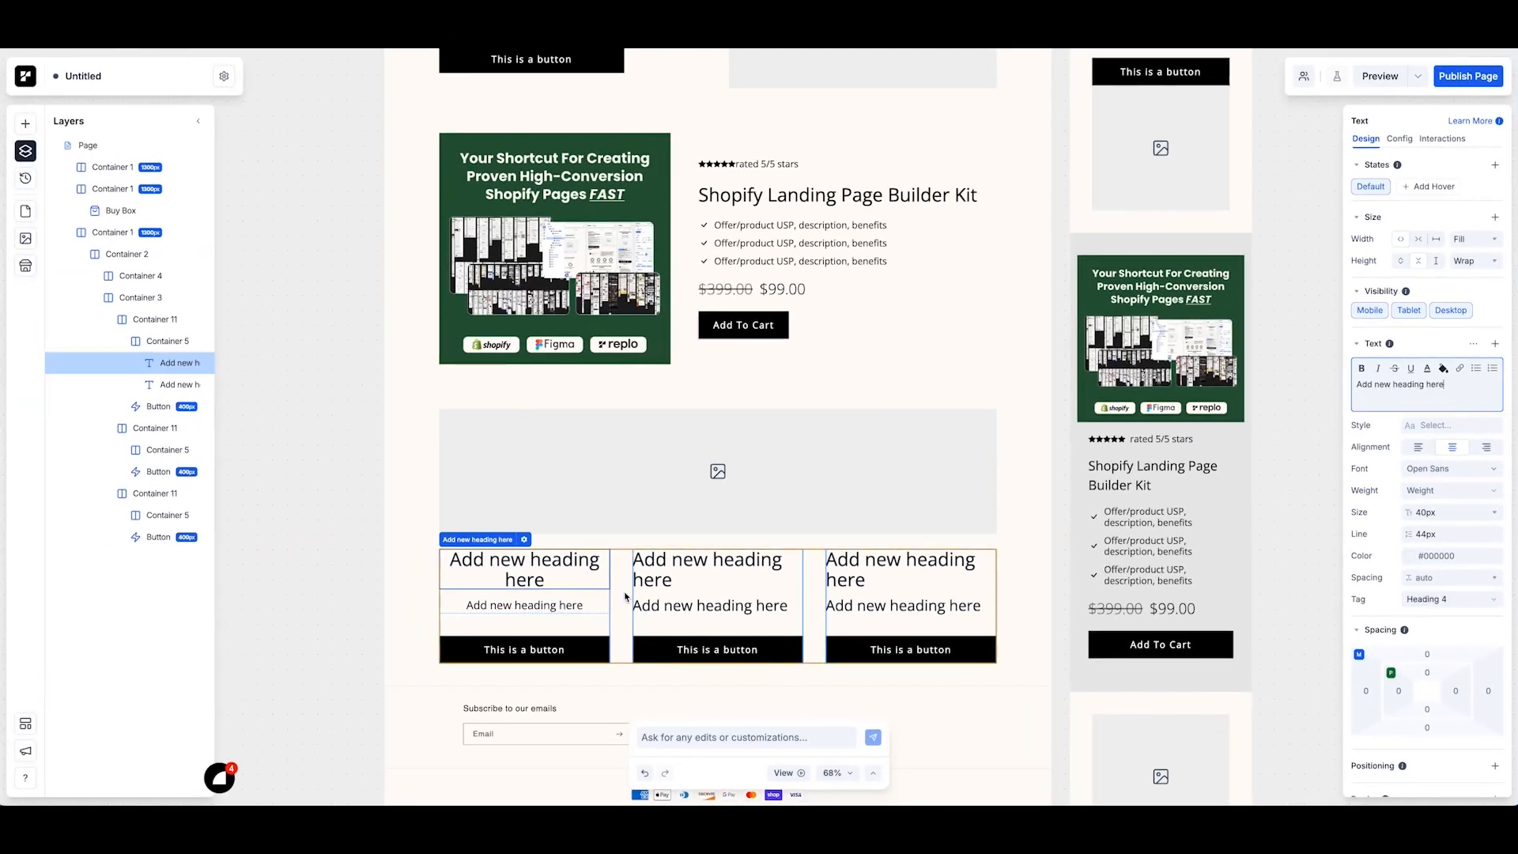
Step: Replace the first column's button with an Arrow Right icon above its headings, centring the column's content with a 2rem gap
click(586, 641)
key(Delete)
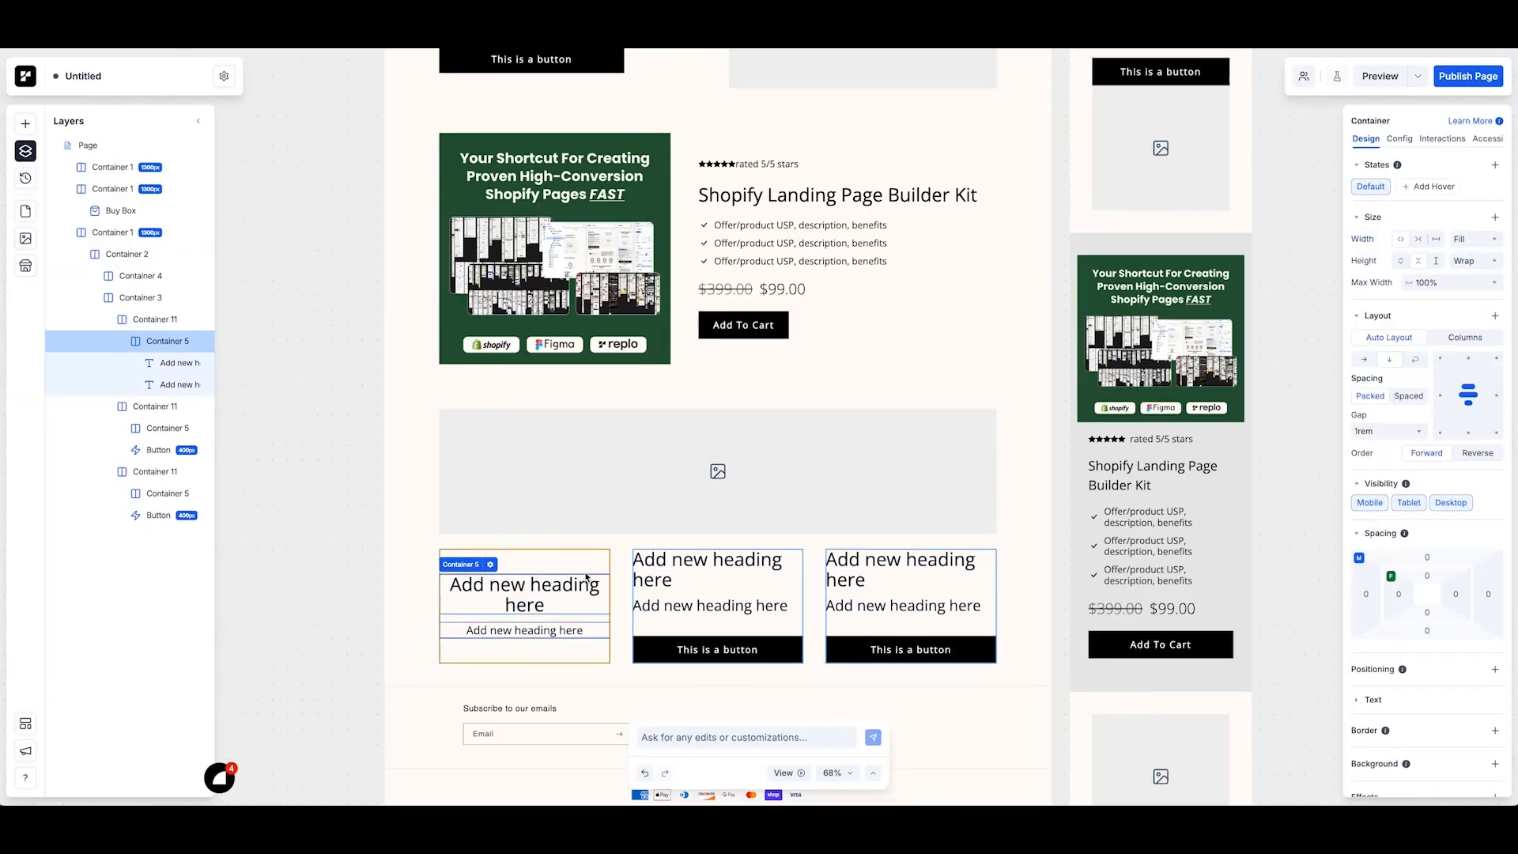
click(26, 124)
click(116, 258)
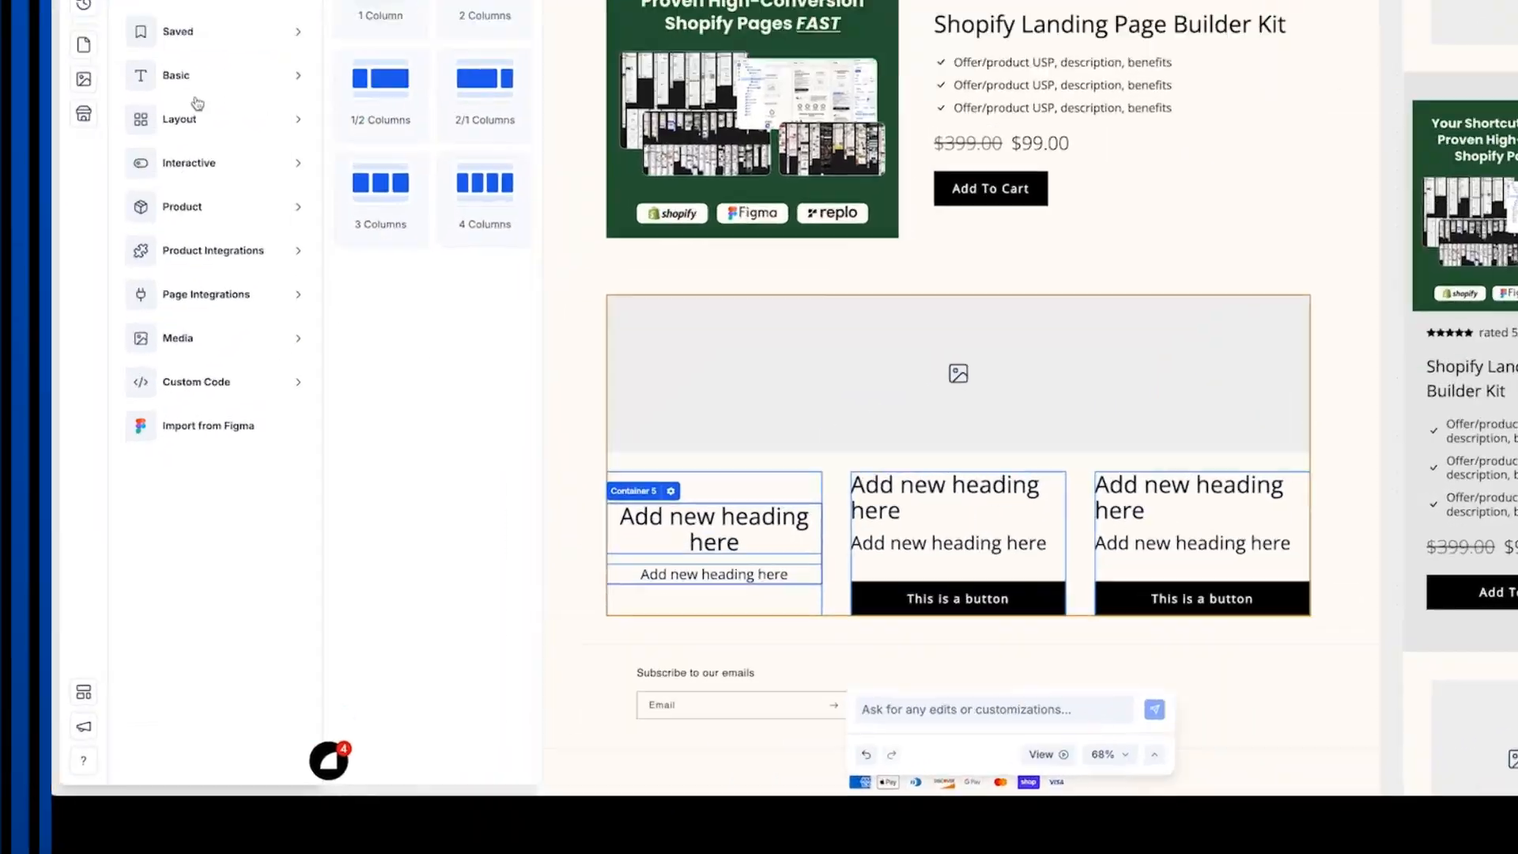
mouse_move(196, 79)
scroll(450, 541, down, 2)
drag(498, 618, 725, 499)
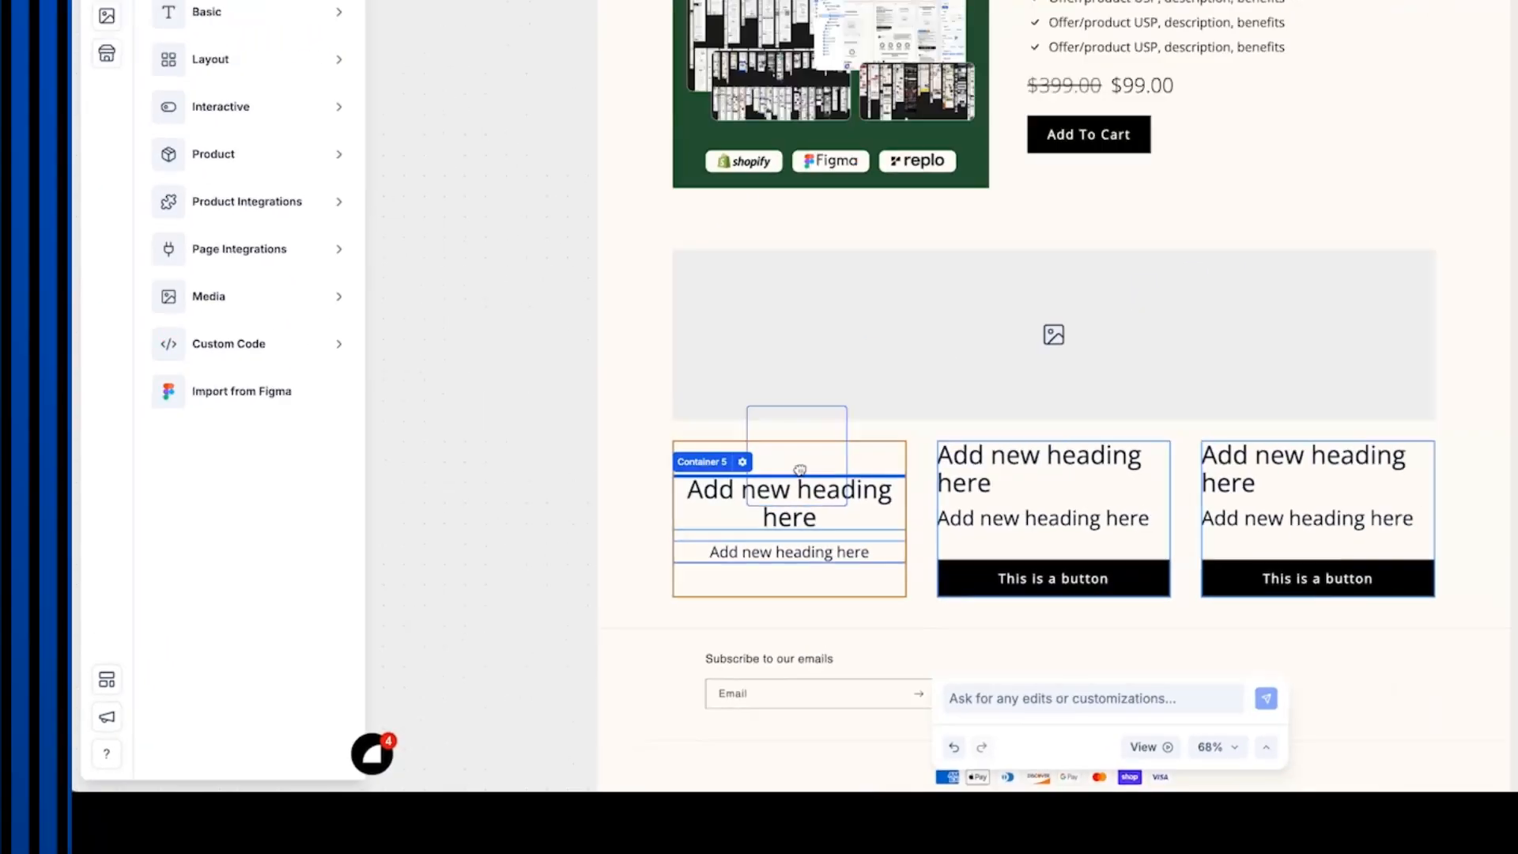
drag(800, 470, 799, 469)
click(28, 150)
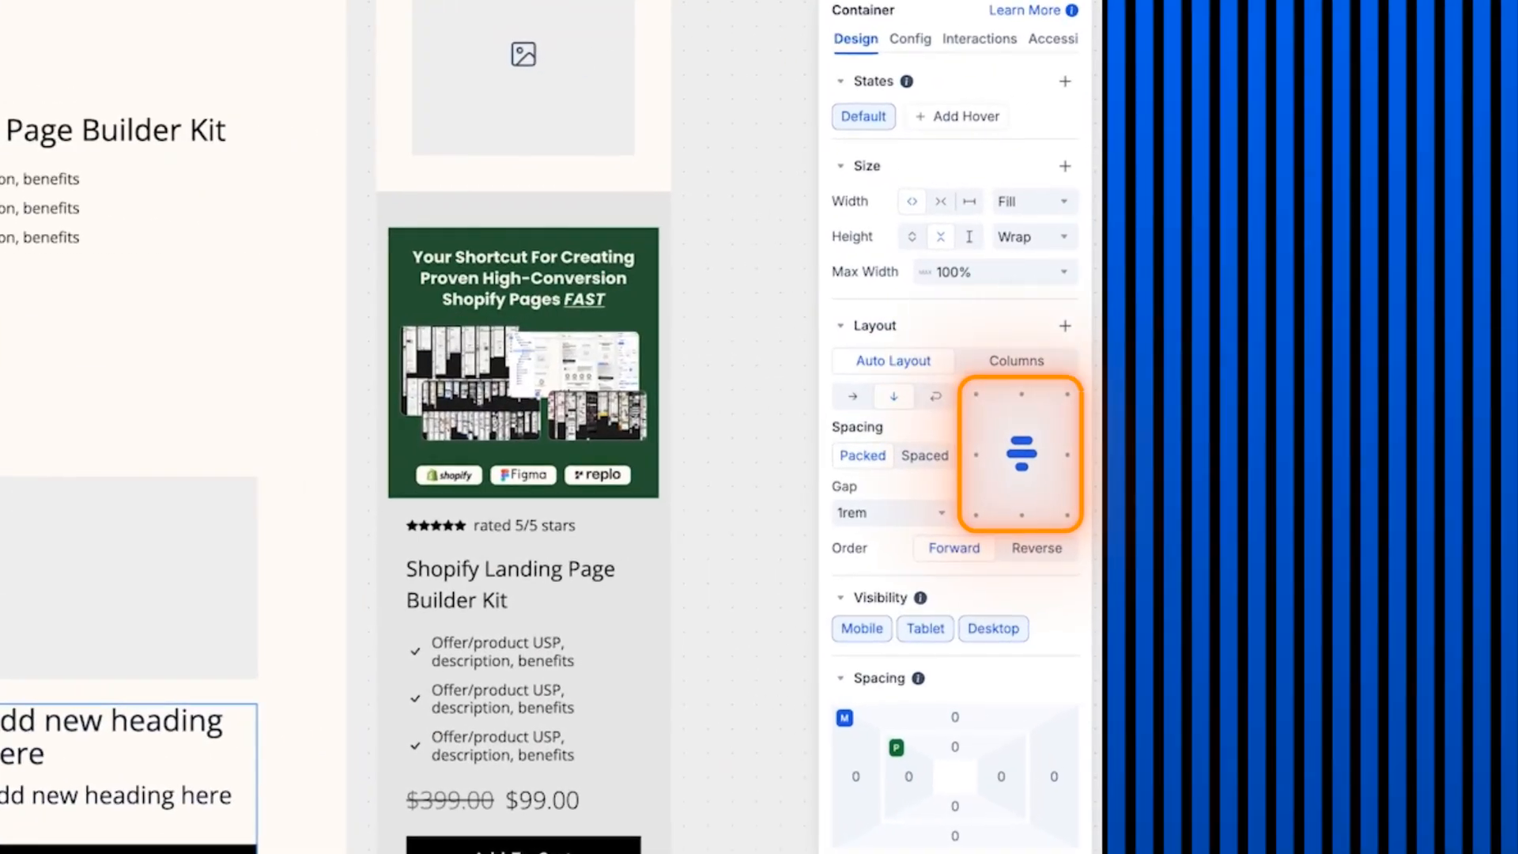
click(119, 637)
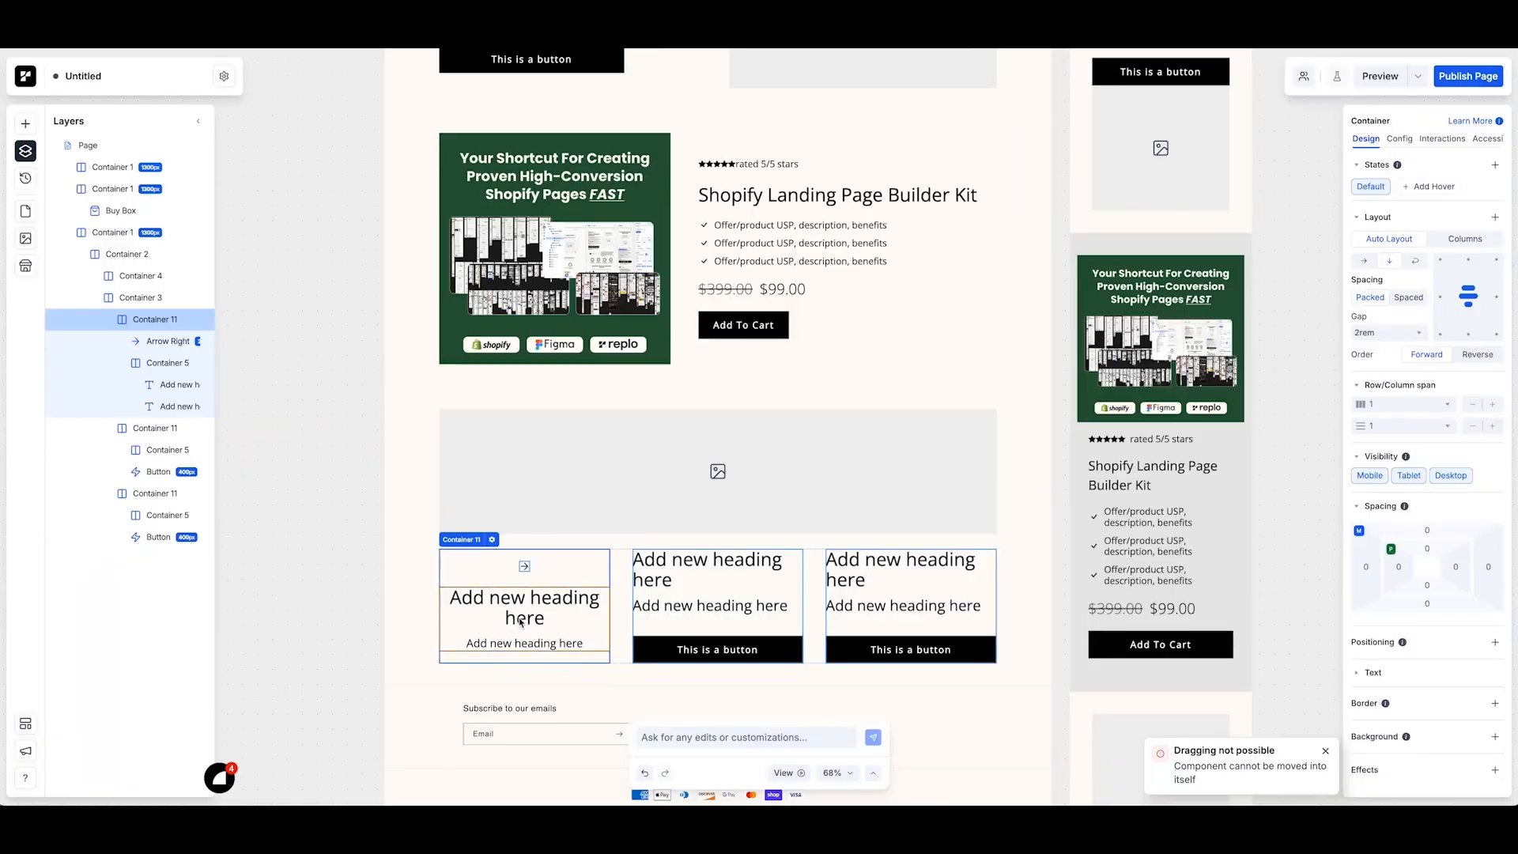
Step: Set the first column's upper heading to 28px with Semibold weight
click(521, 623)
text(28)
key(Return)
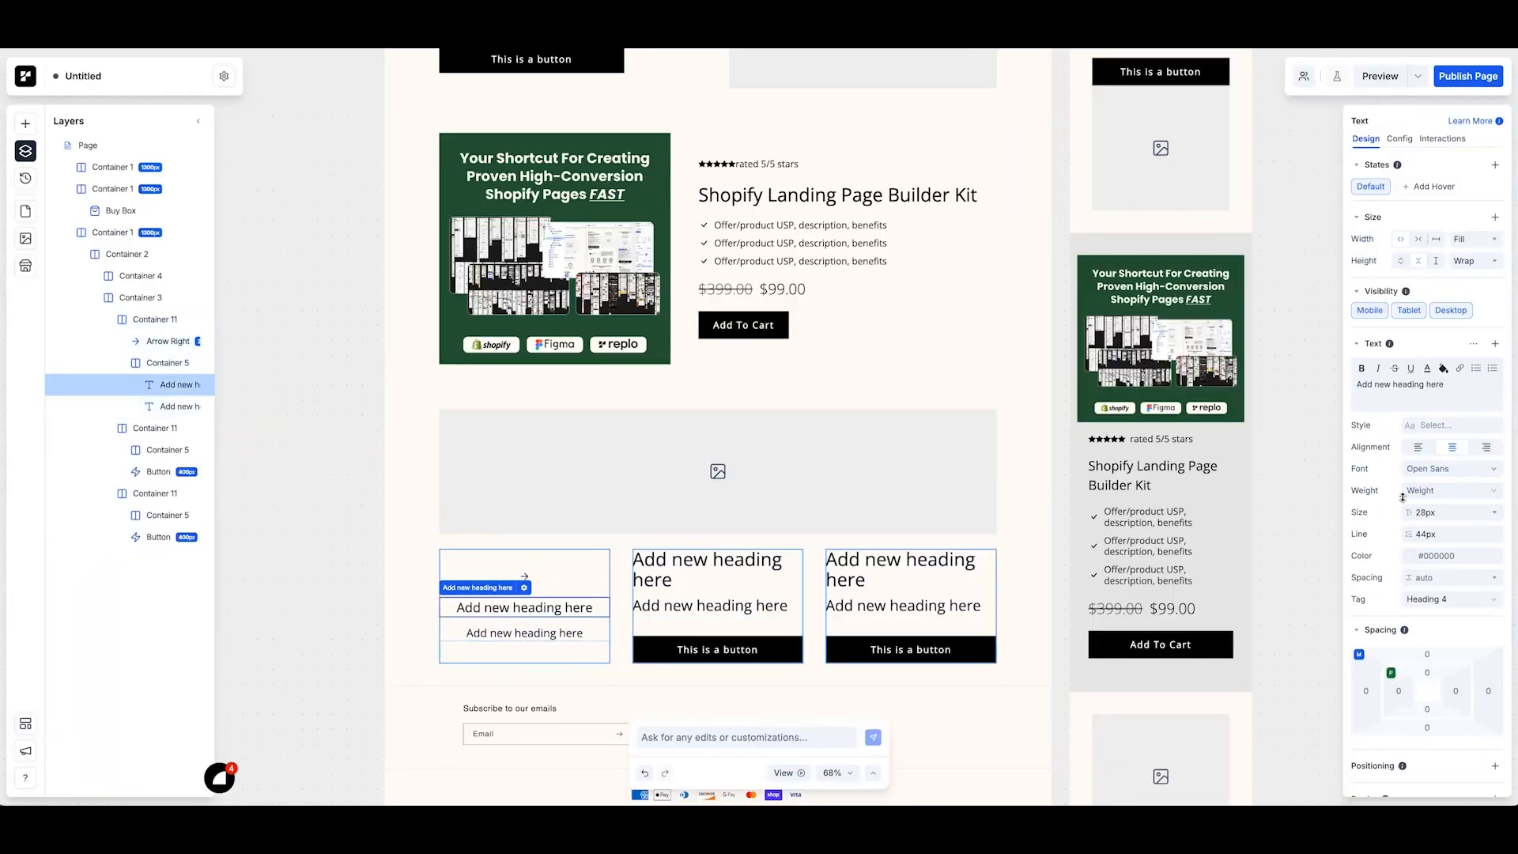
click(1447, 490)
click(1442, 611)
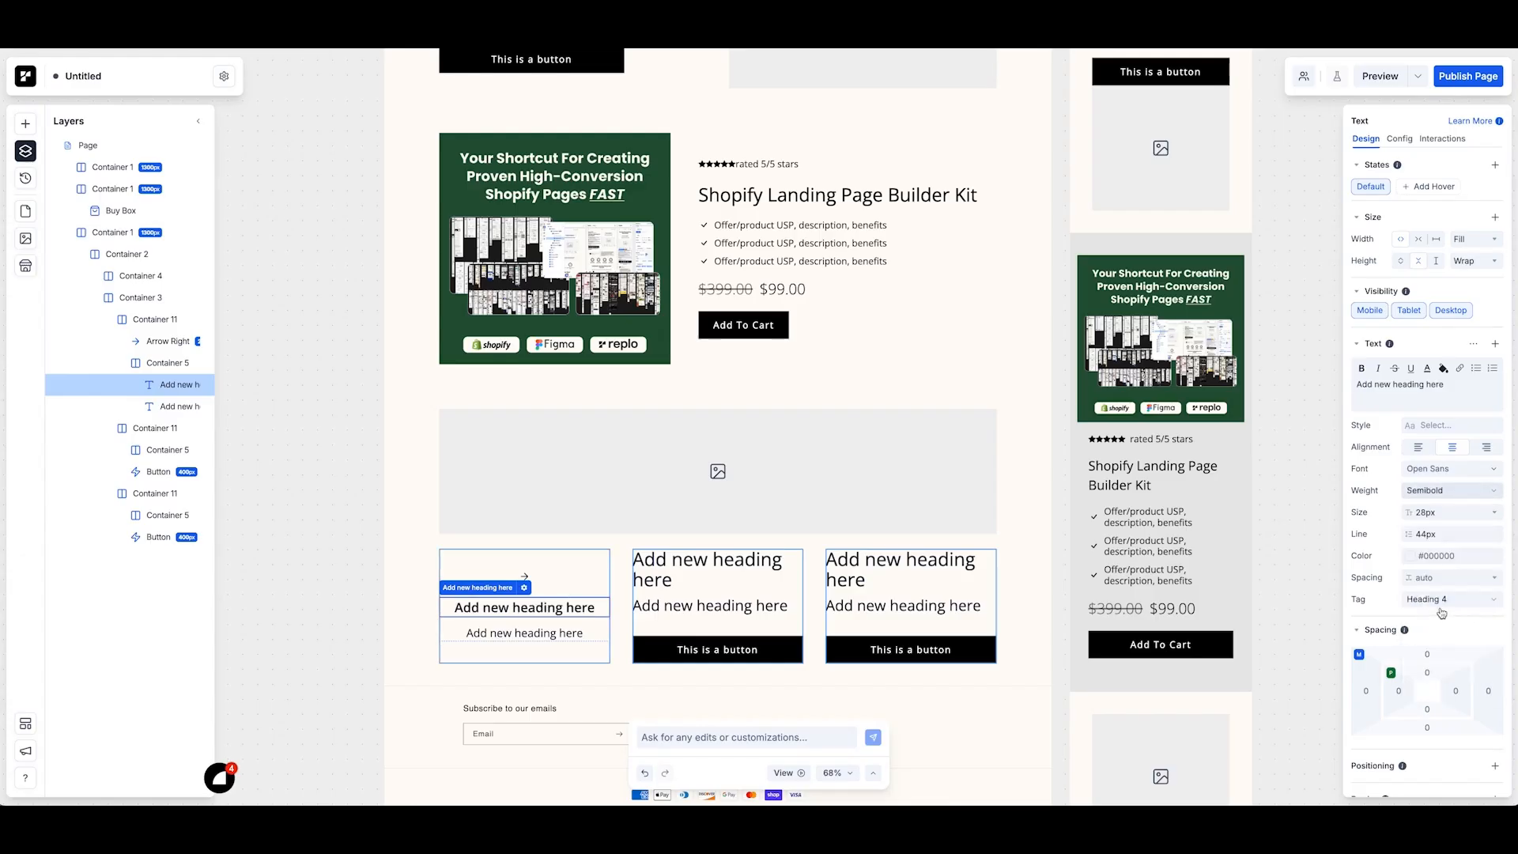
Step: Resize the first column's icon to 40px by 40px
click(406, 564)
double_click(525, 578)
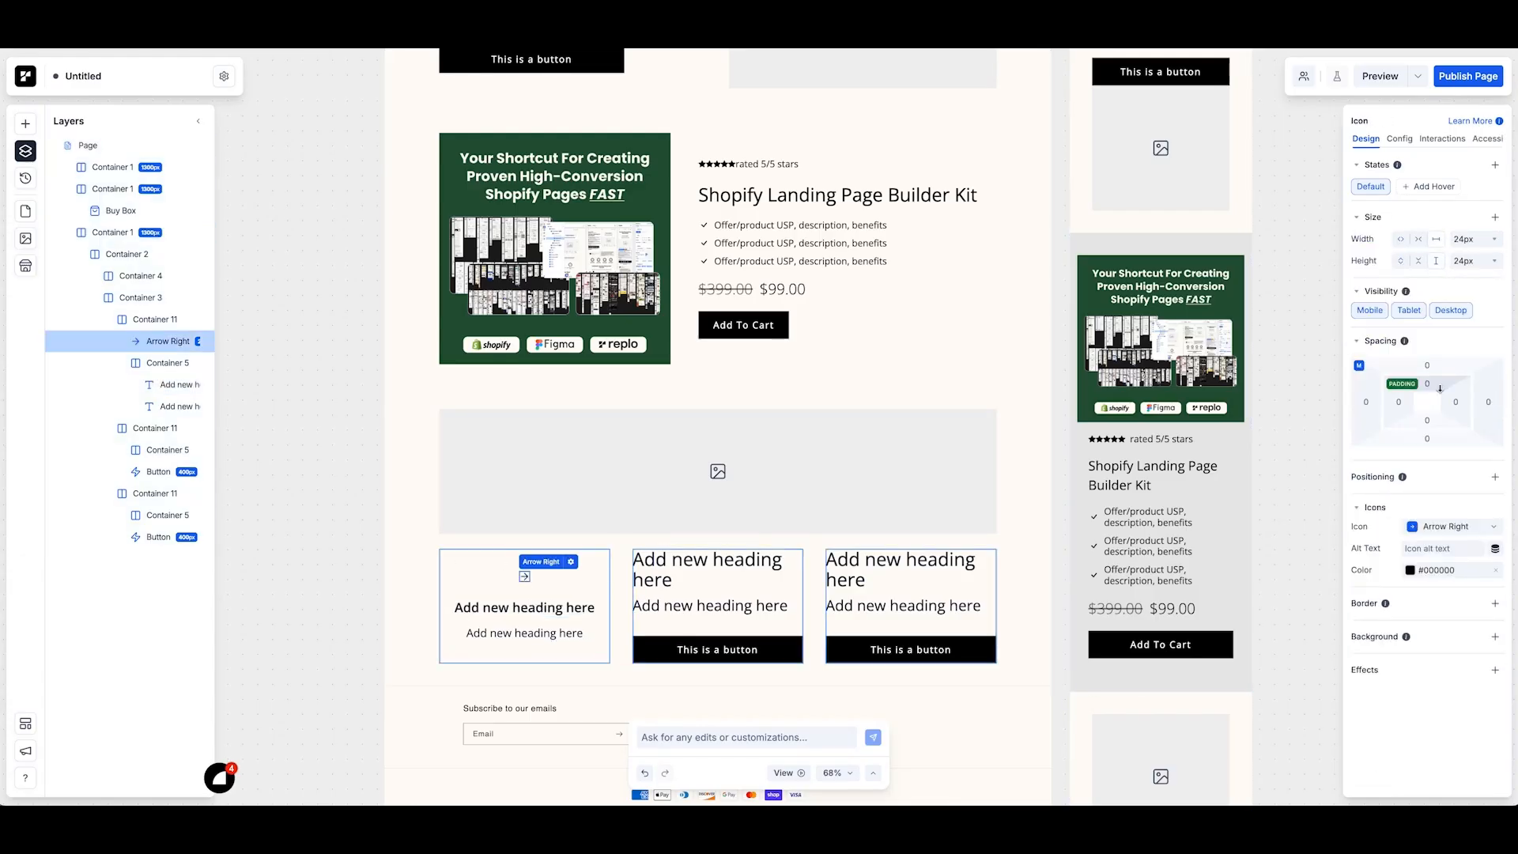
key(Return)
click(1461, 239)
text(4)
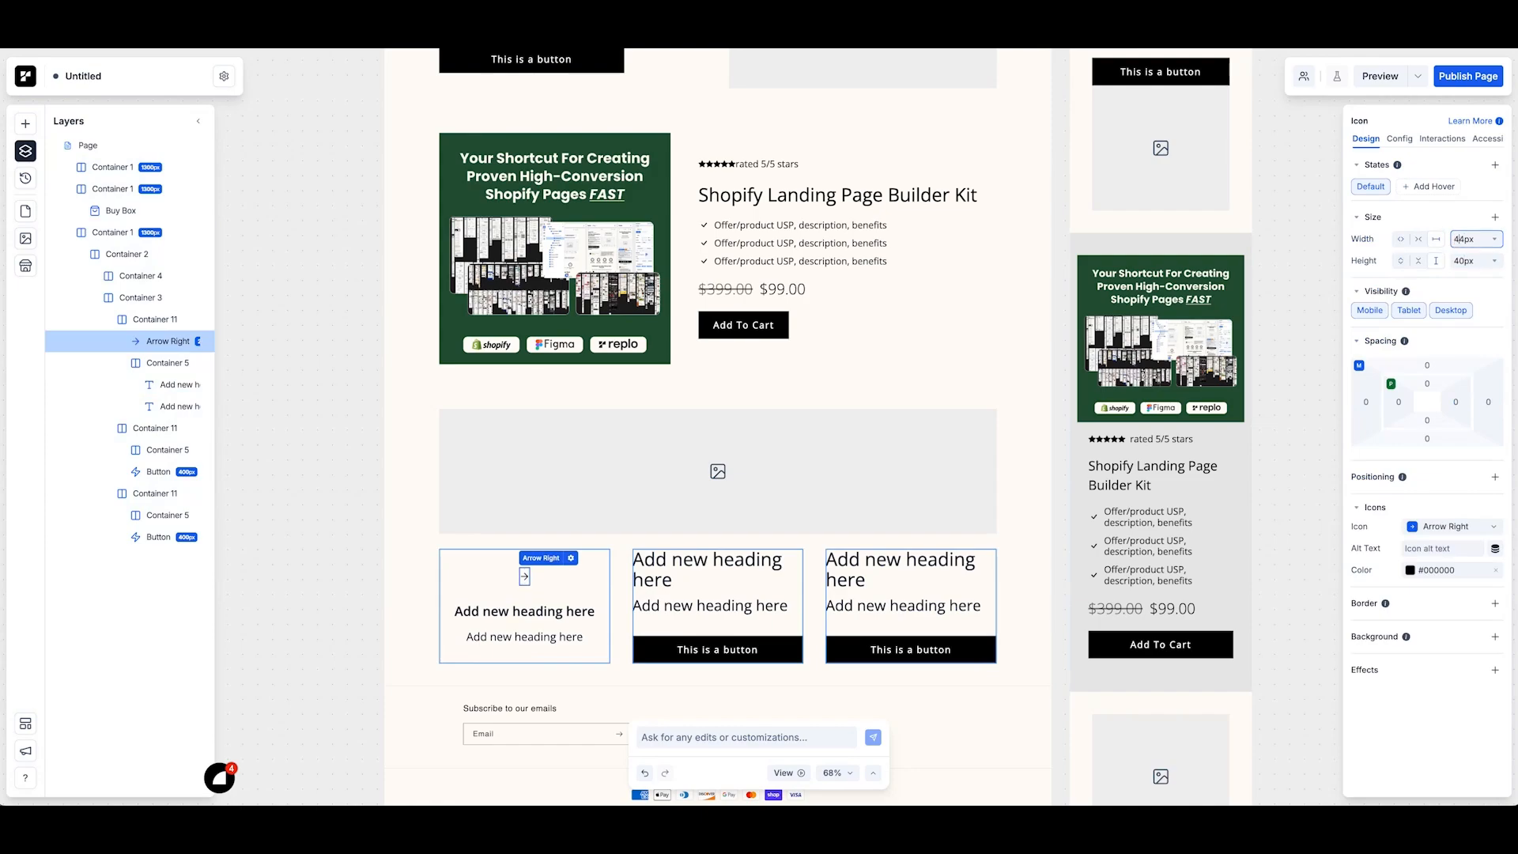
Step: Change the first column's icon to Anchor
click(1400, 138)
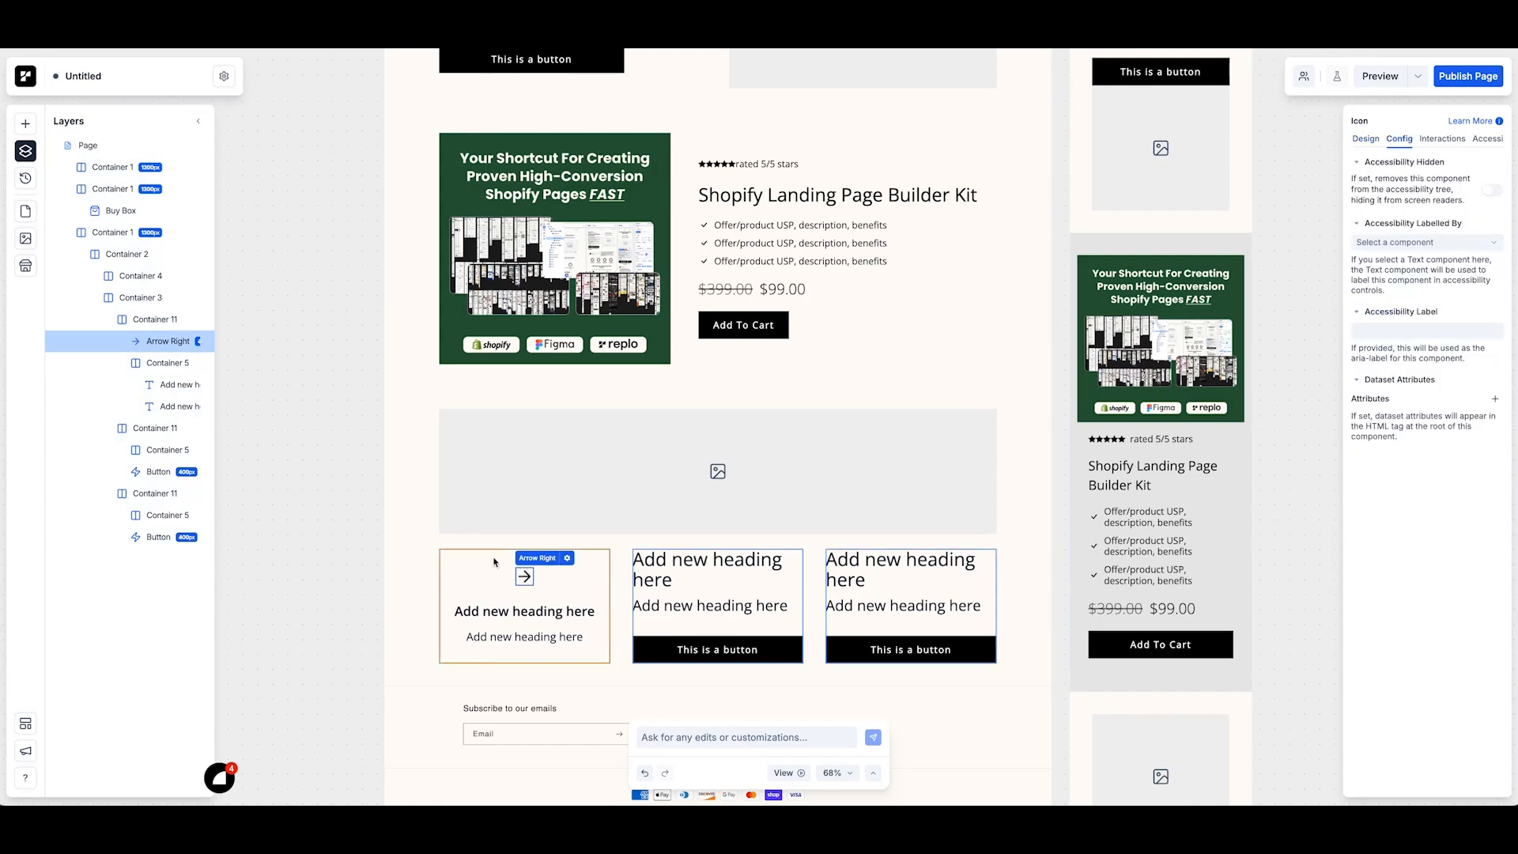
click(1366, 139)
click(1453, 526)
click(1342, 548)
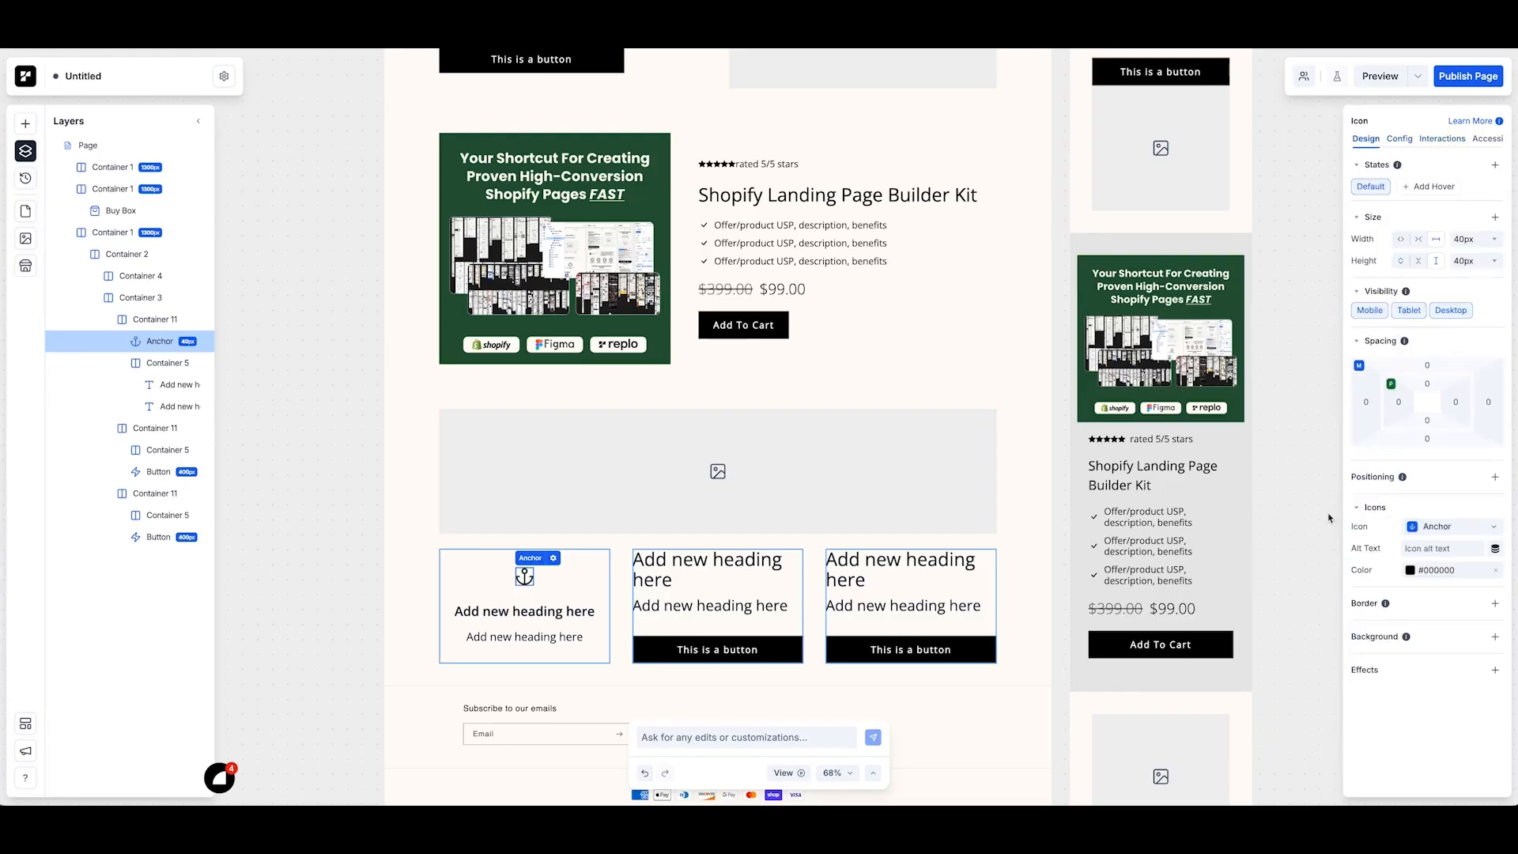
Step: Delete the second and third columns and replace them with two duplicates of the icon-and-heading column
click(418, 599)
click(592, 591)
click(757, 607)
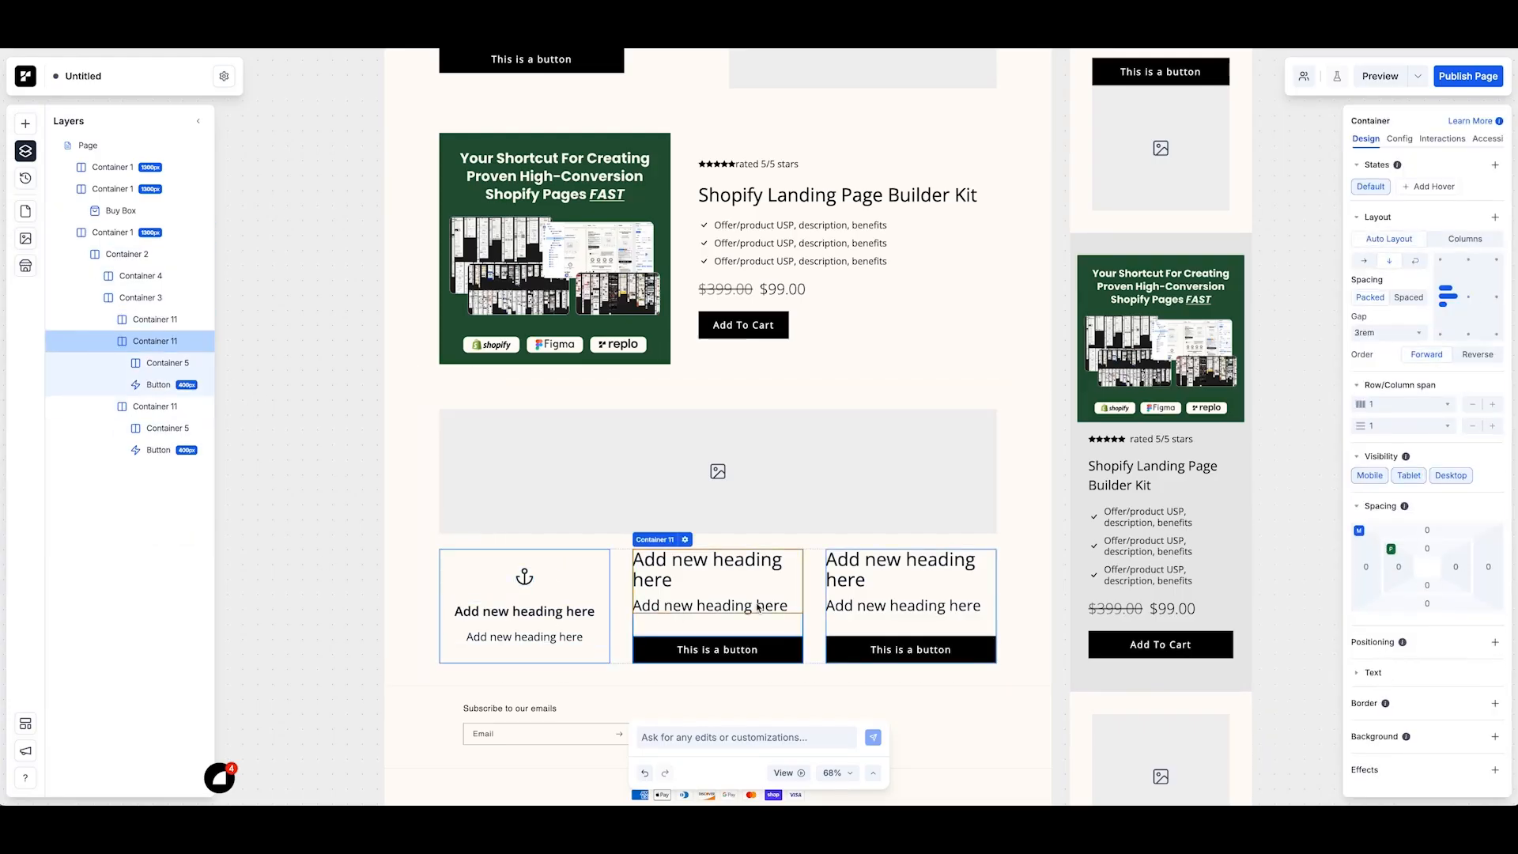
click(111, 343)
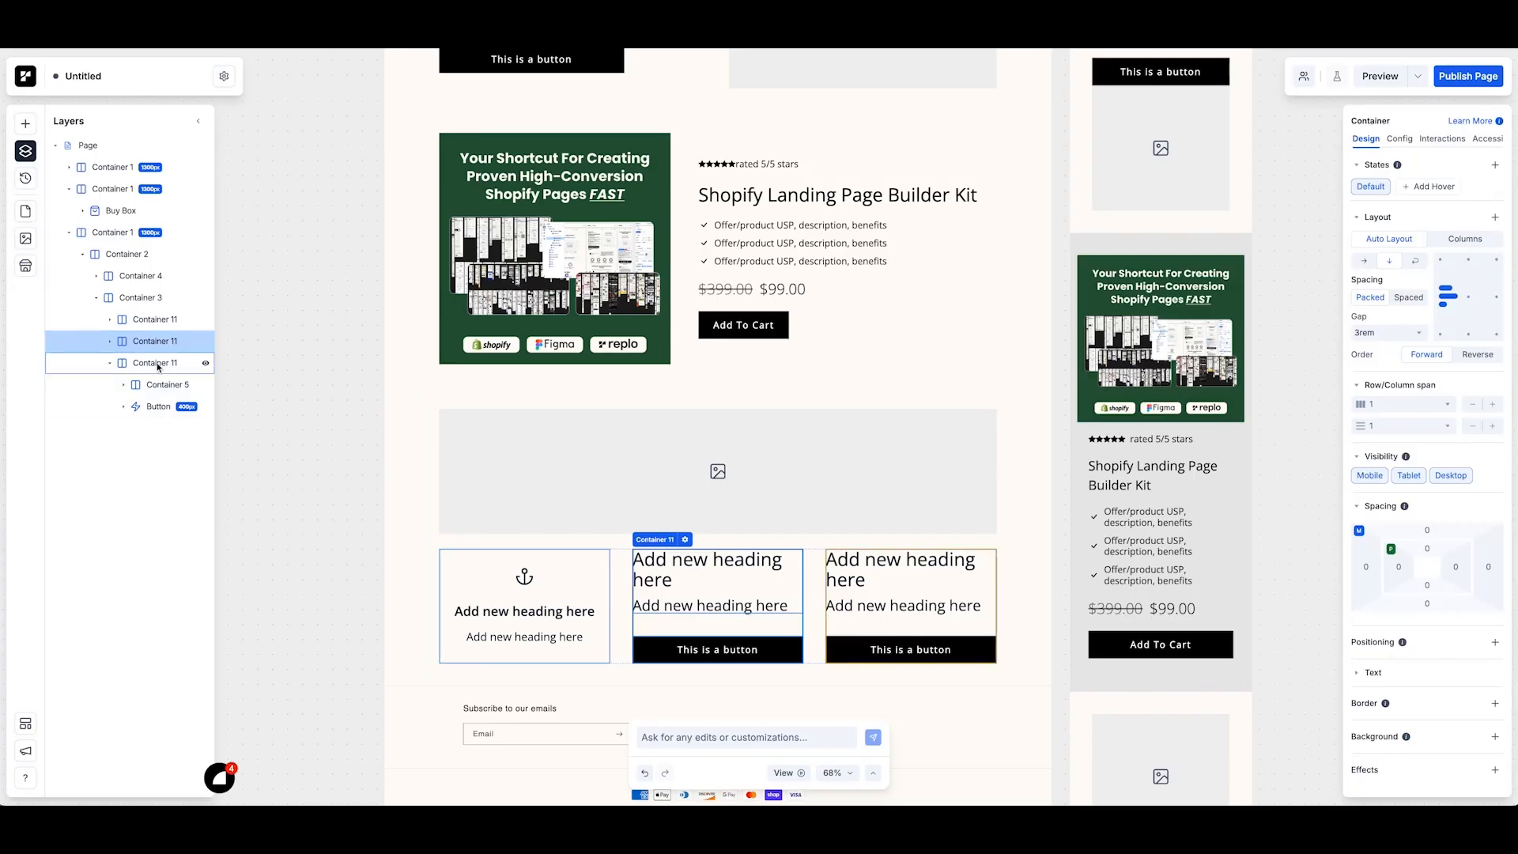
shift+click(158, 366)
key(Delete)
click(153, 321)
key(super+d)
key(super+d)
click(846, 694)
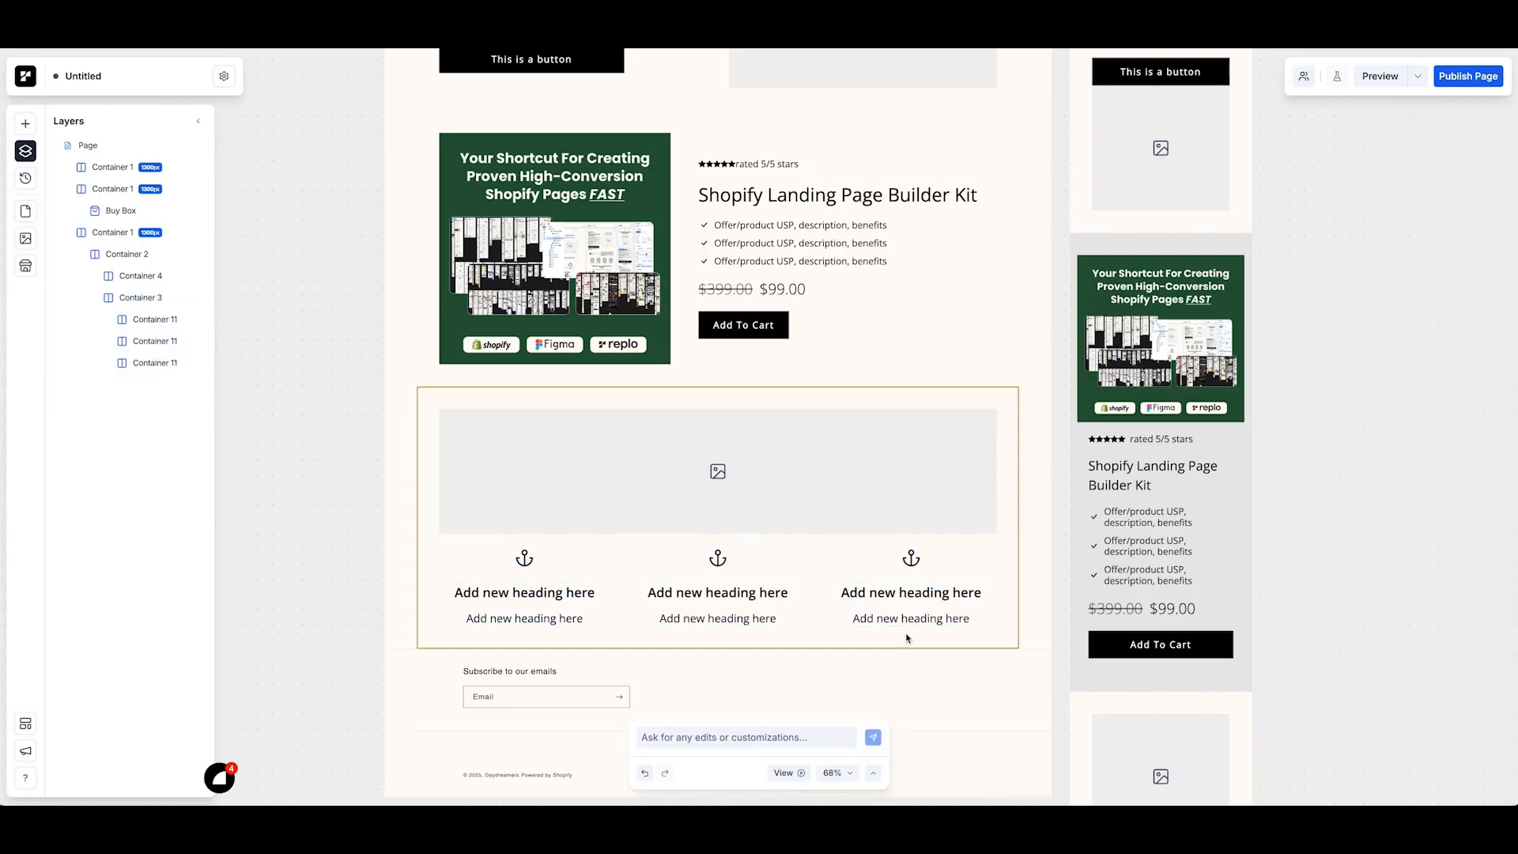
Step: Copy the top section's container holding the two headings and paste it above the image in the last section
click(805, 542)
scroll(672, 359, up, 2)
super+click(568, 146)
click(607, 160)
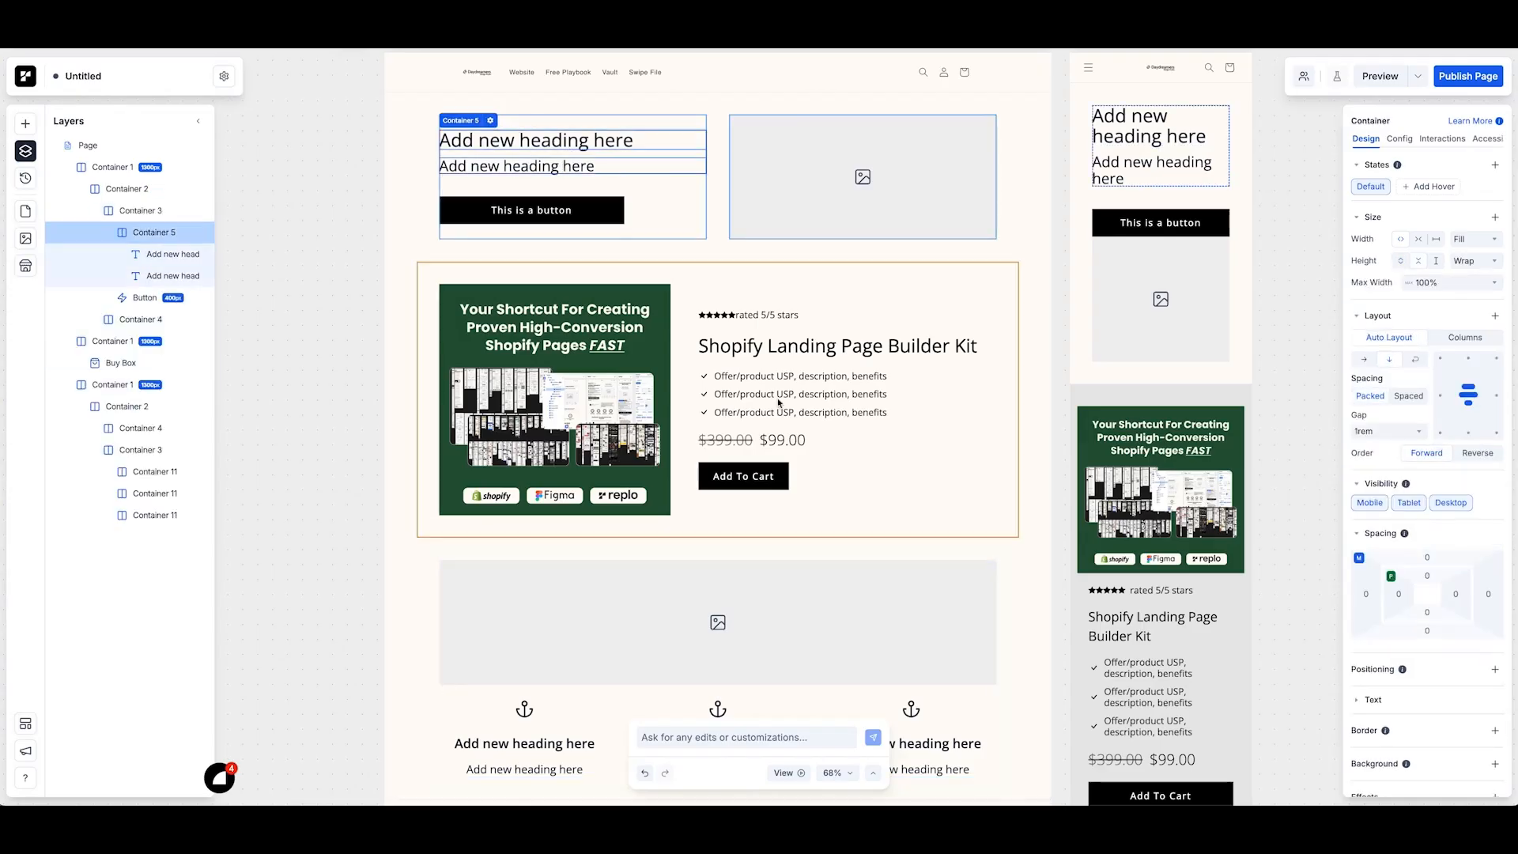
scroll(798, 412, down, 2)
click(1042, 549)
scroll(949, 498, down, 1)
click(800, 428)
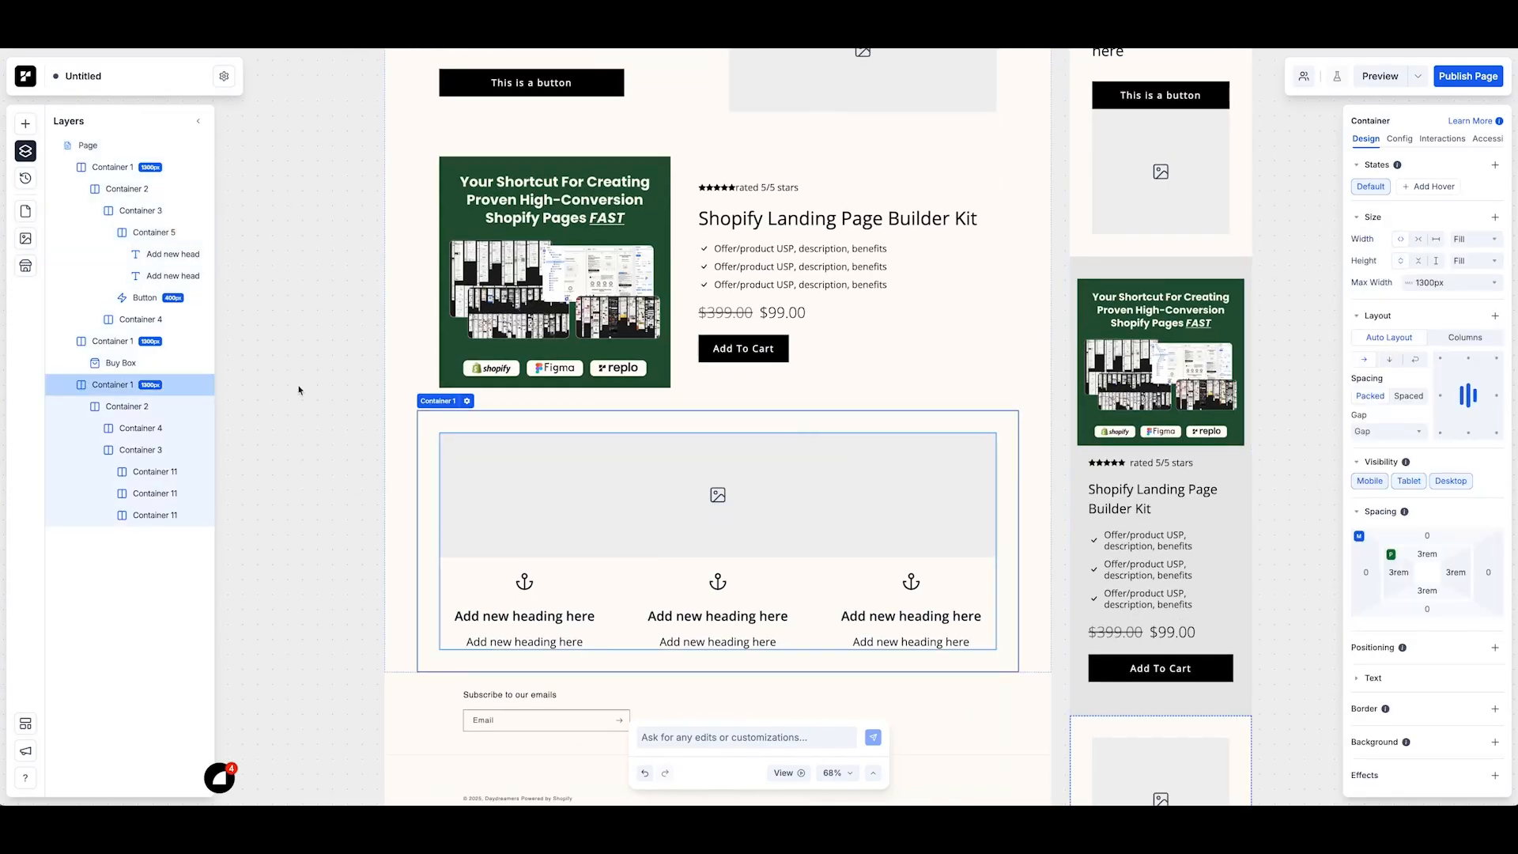
click(123, 406)
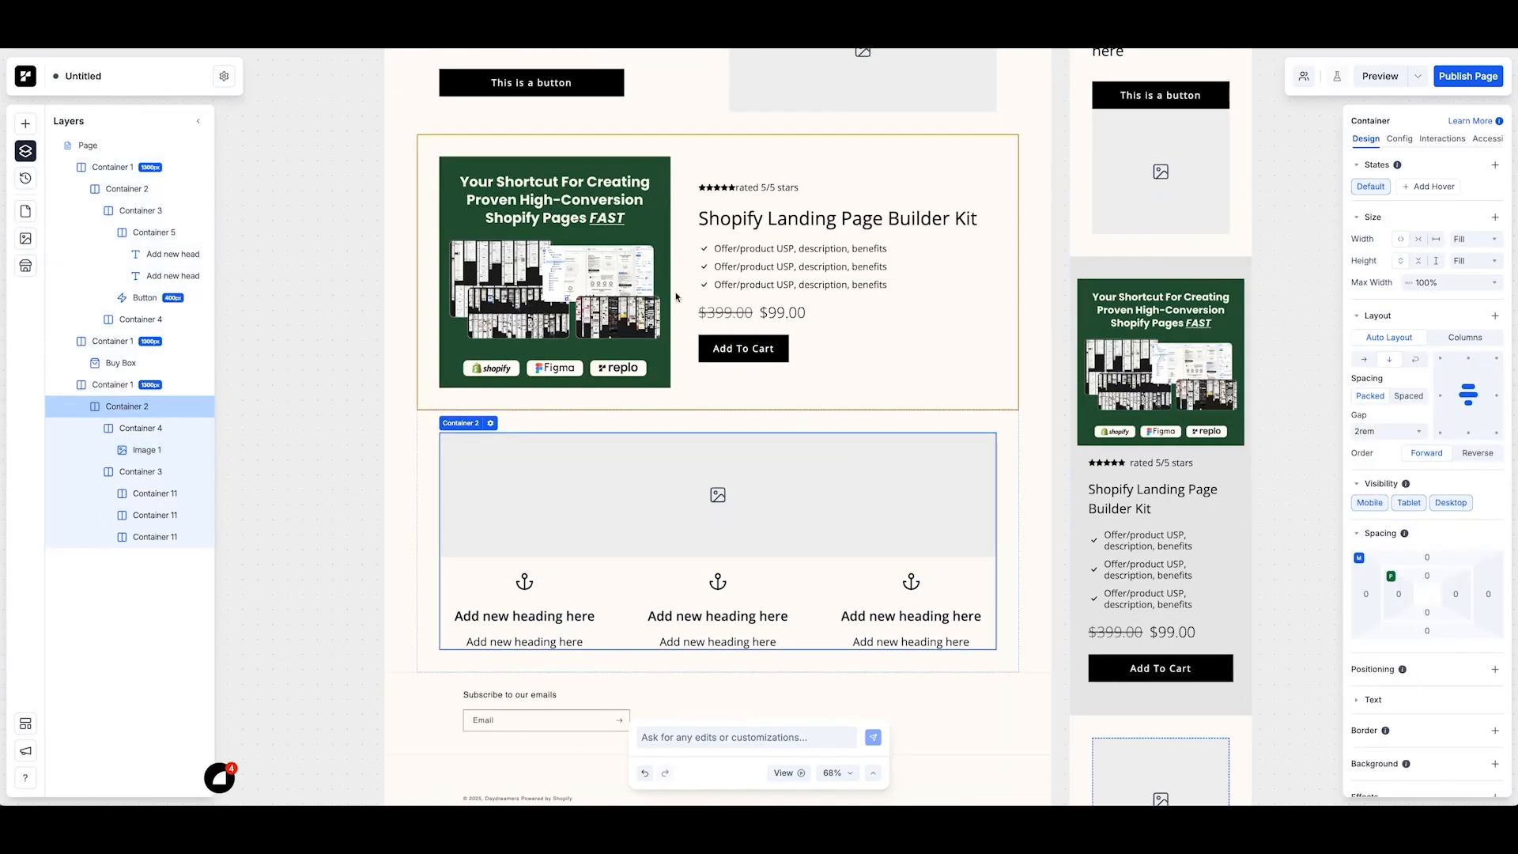
scroll(676, 298, up, 4)
super+click(552, 300)
click(136, 406)
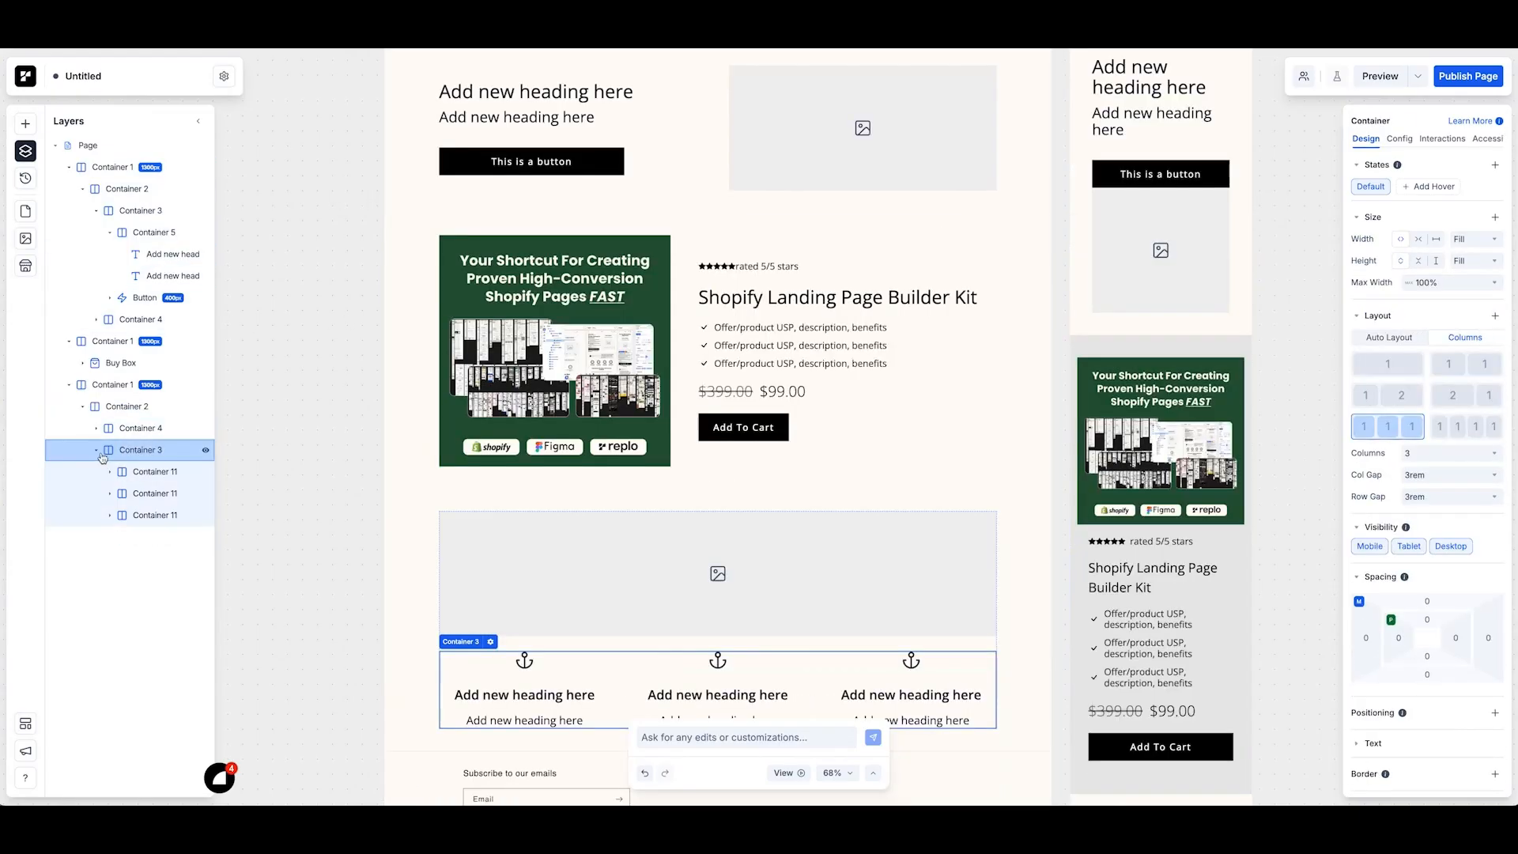
key(super+v)
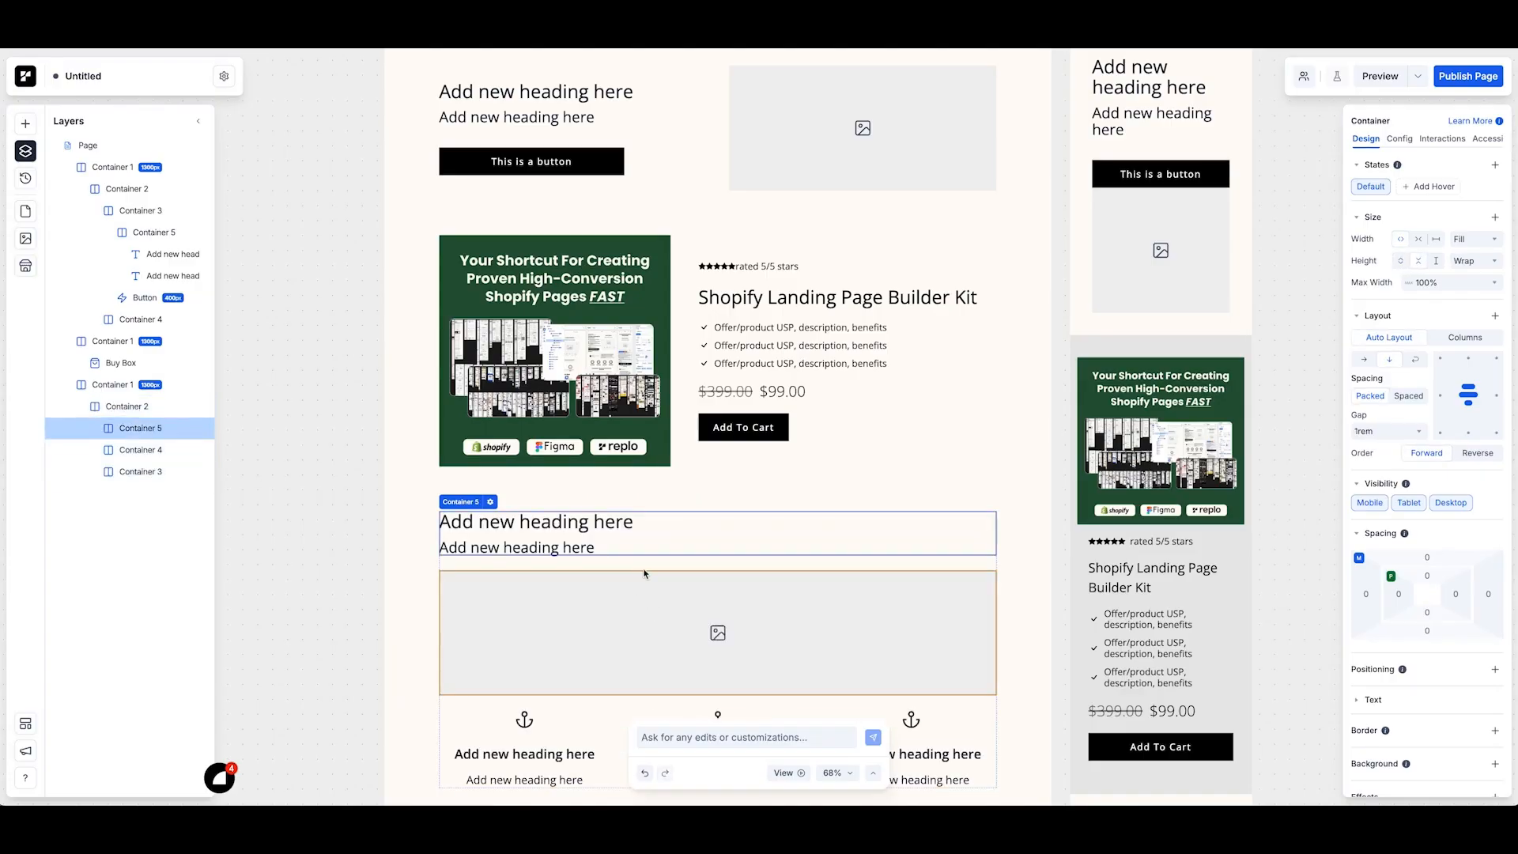
Step: Centre-align both pasted headings above the image and delete the lower one
click(752, 528)
shift+click(606, 548)
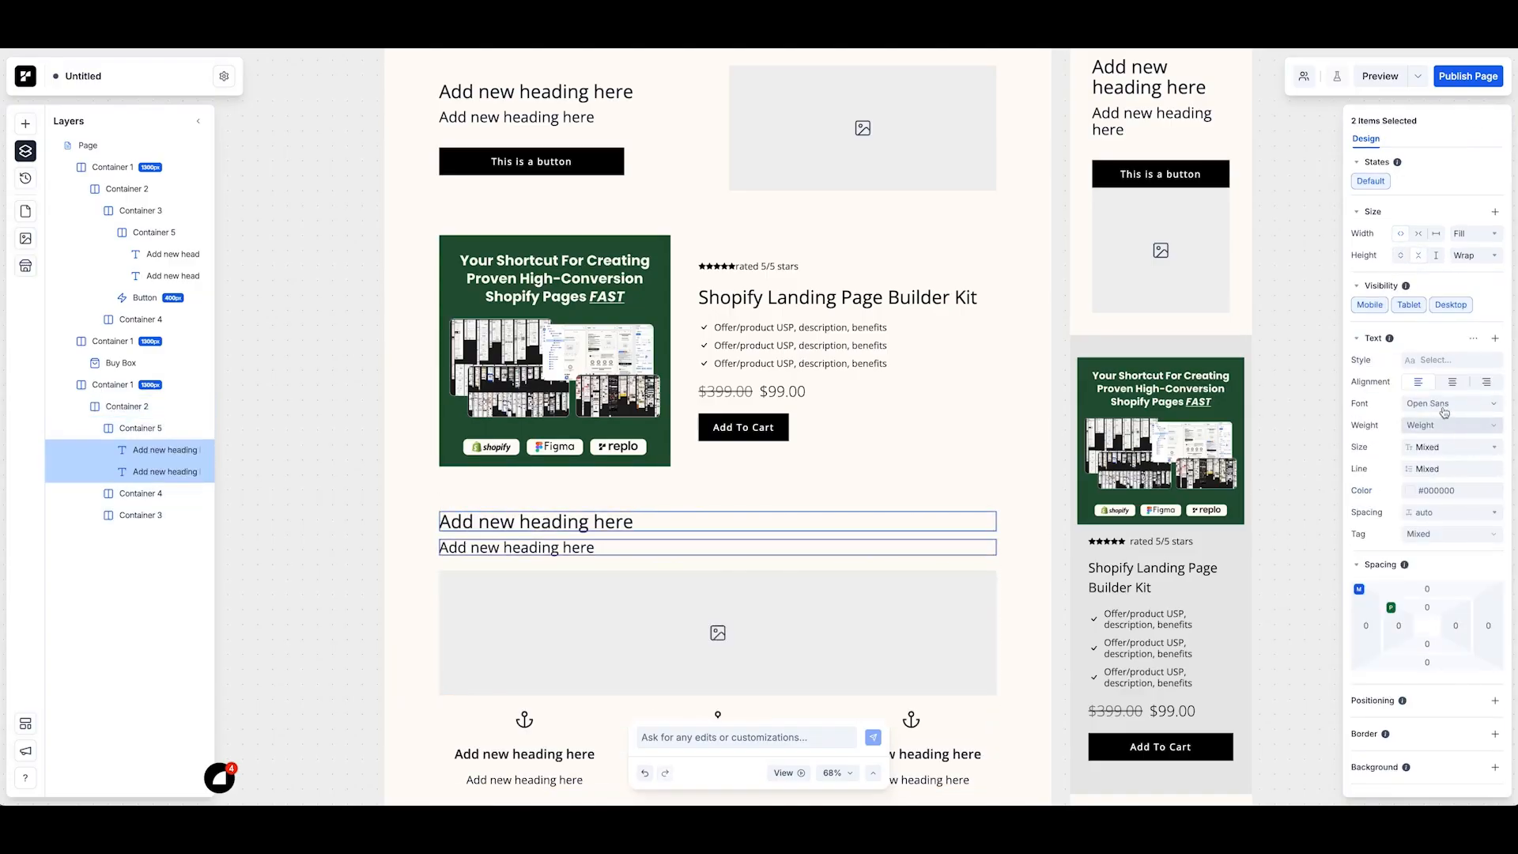
click(1452, 382)
click(141, 428)
scroll(741, 385, down, 3)
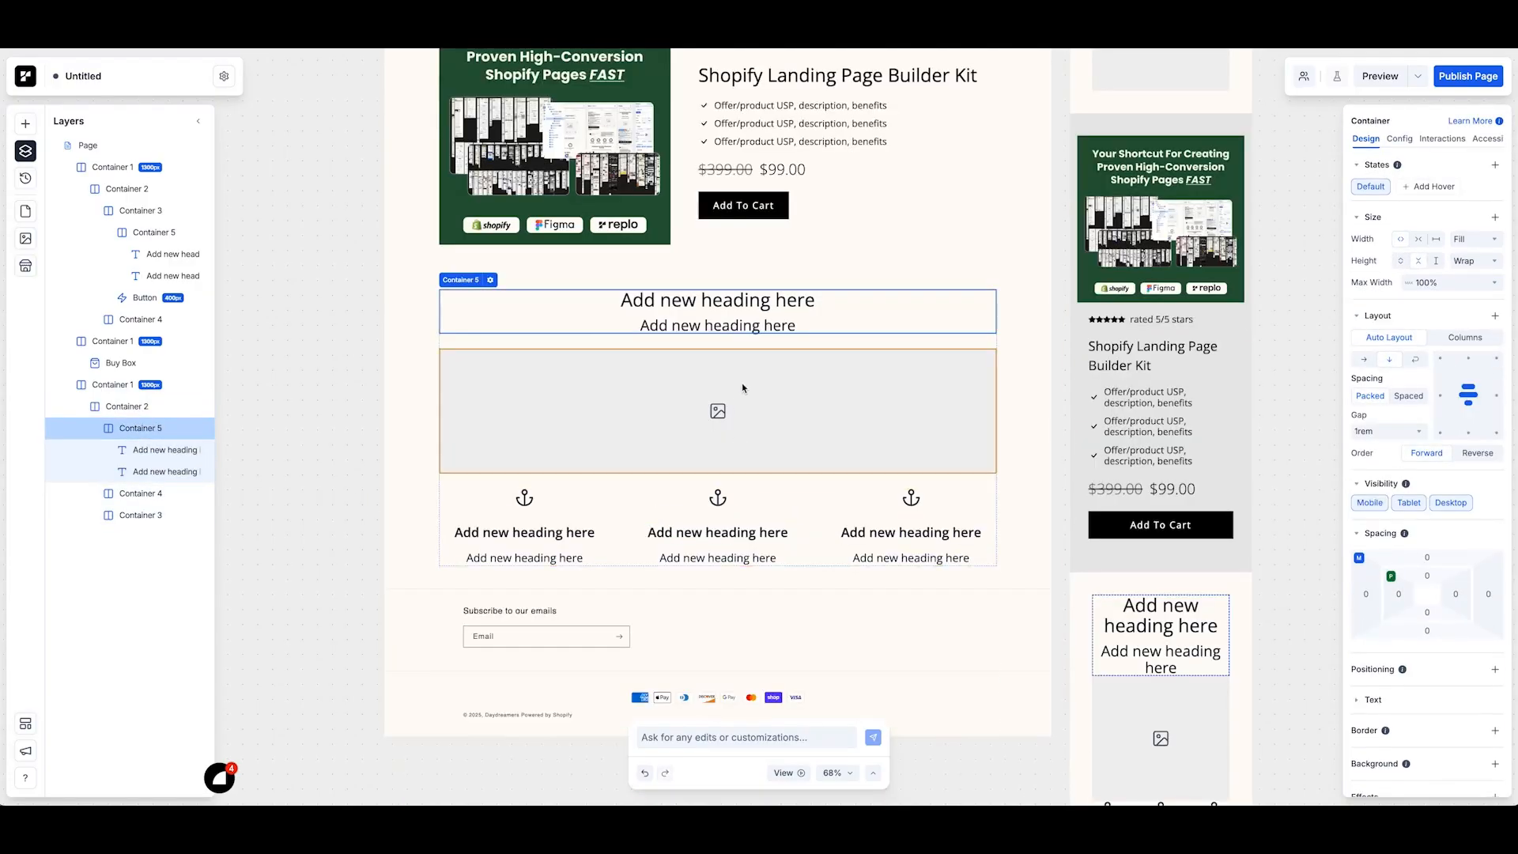
click(150, 471)
key(Delete)
click(150, 450)
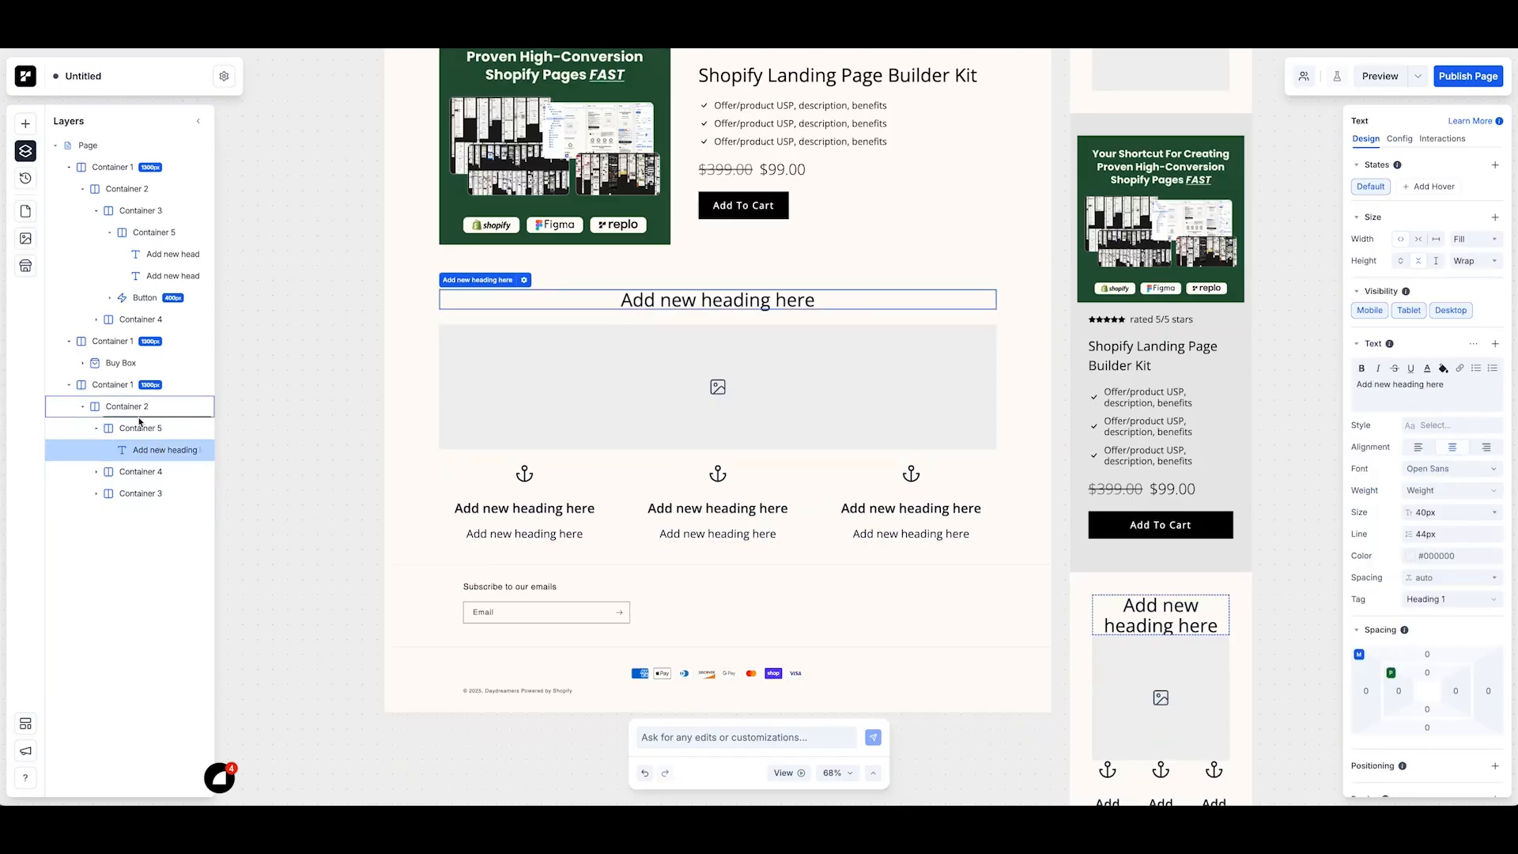
Step: Move the last section's heading and image out of their own containers, directly into the section's inner container
click(97, 428)
mouse_move(106, 475)
mouse_down()
mouse_move(124, 465)
mouse_move(110, 461)
mouse_up()
click(97, 450)
click(102, 431)
click(96, 428)
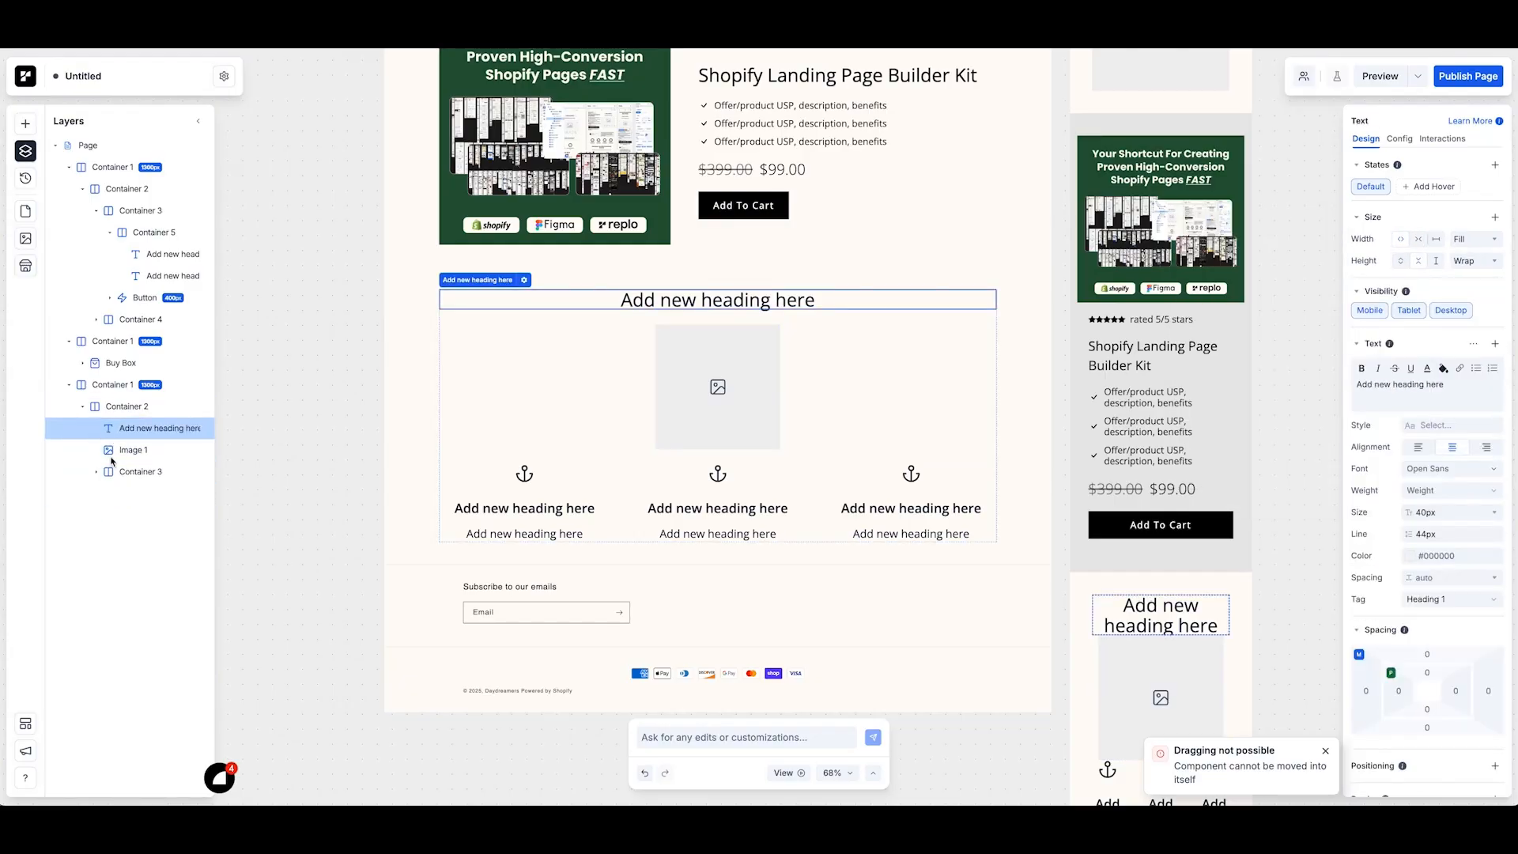
Step: Set the last section's image width to Fill
click(179, 448)
click(1402, 241)
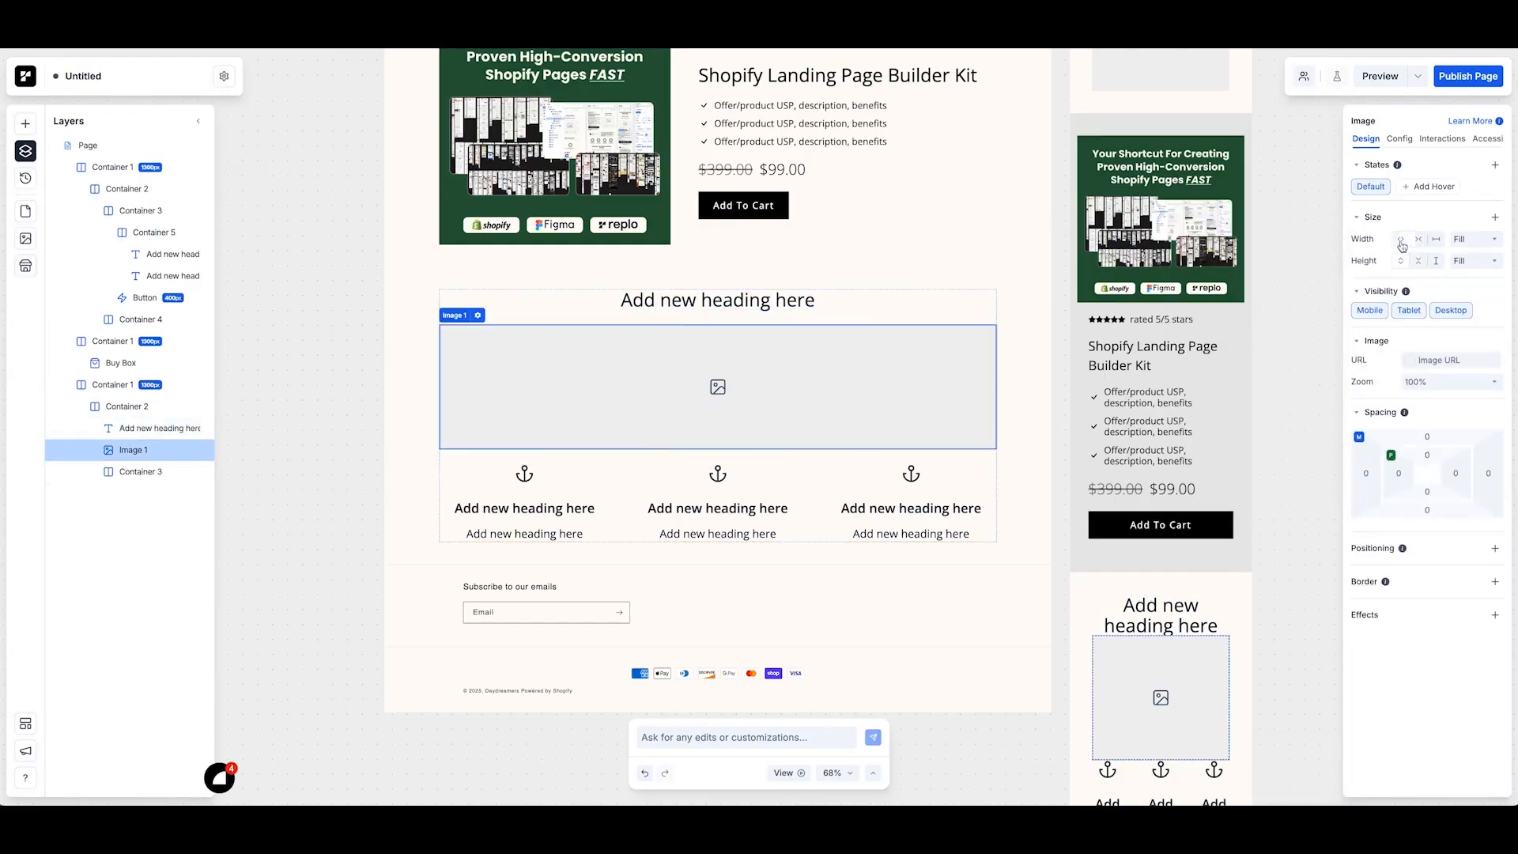
click(1042, 426)
click(115, 407)
click(1013, 510)
key(Escape)
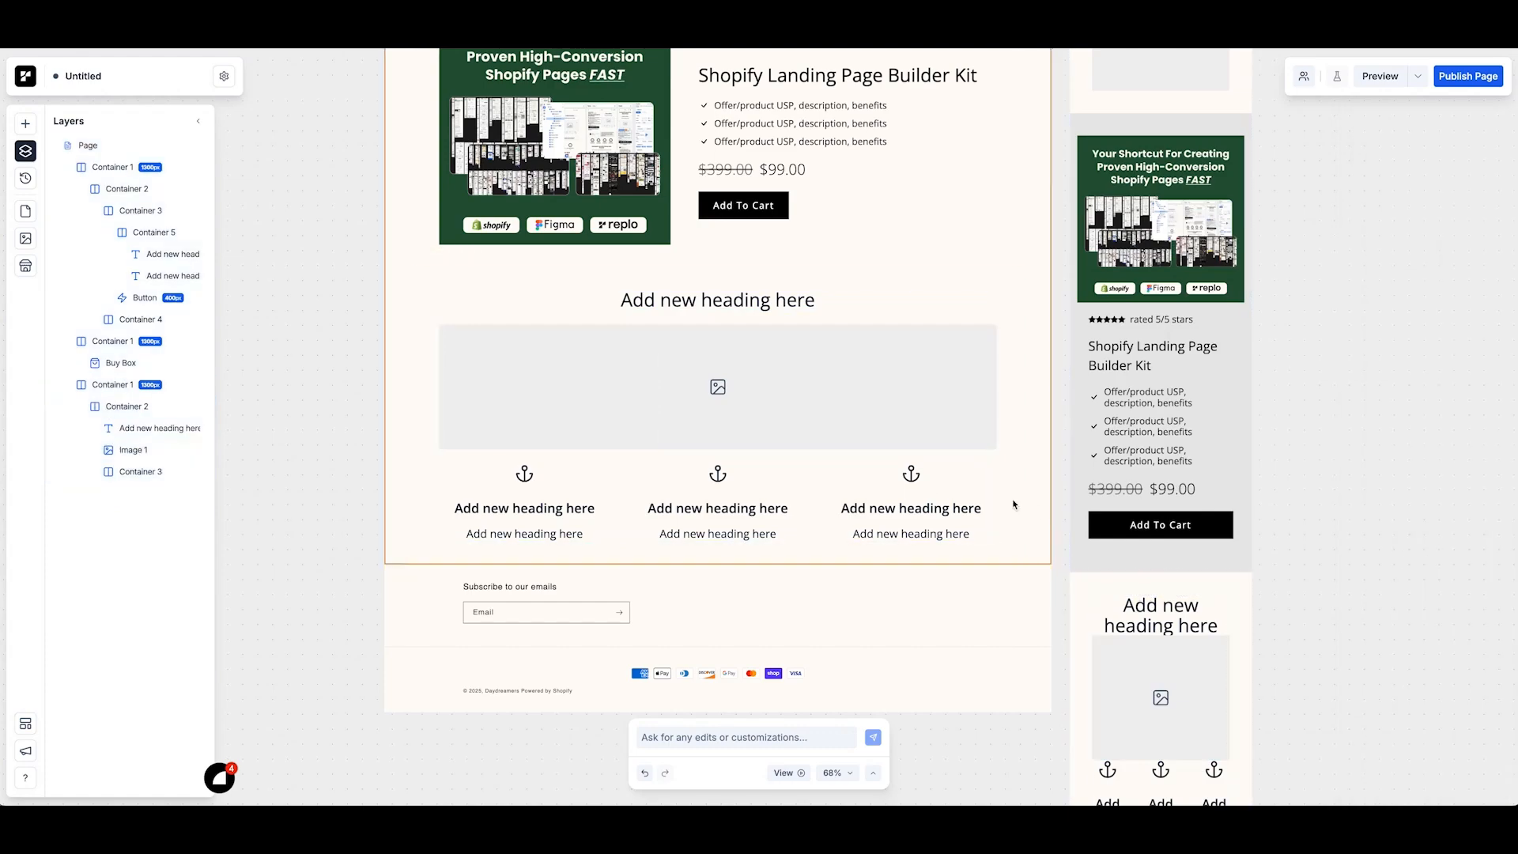
Step: Switch the feature section's three-column container to Auto Layout in the mobile view
scroll(981, 490, down, 1)
click(870, 216)
scroll(1070, 527, up, 1)
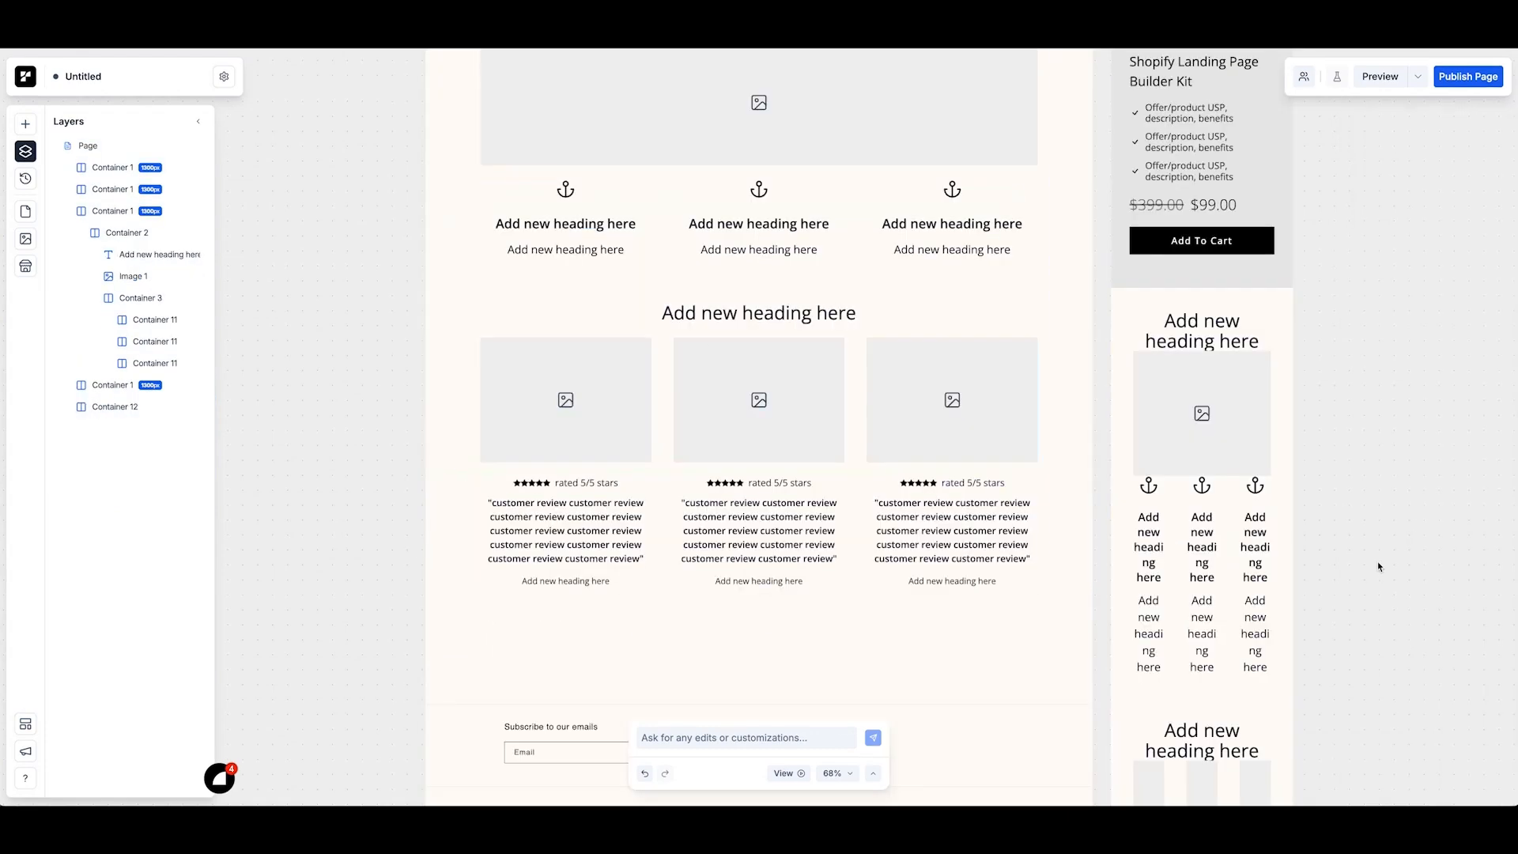
drag(1267, 510, 1050, 511)
scroll(982, 524, up, 3)
click(1027, 474)
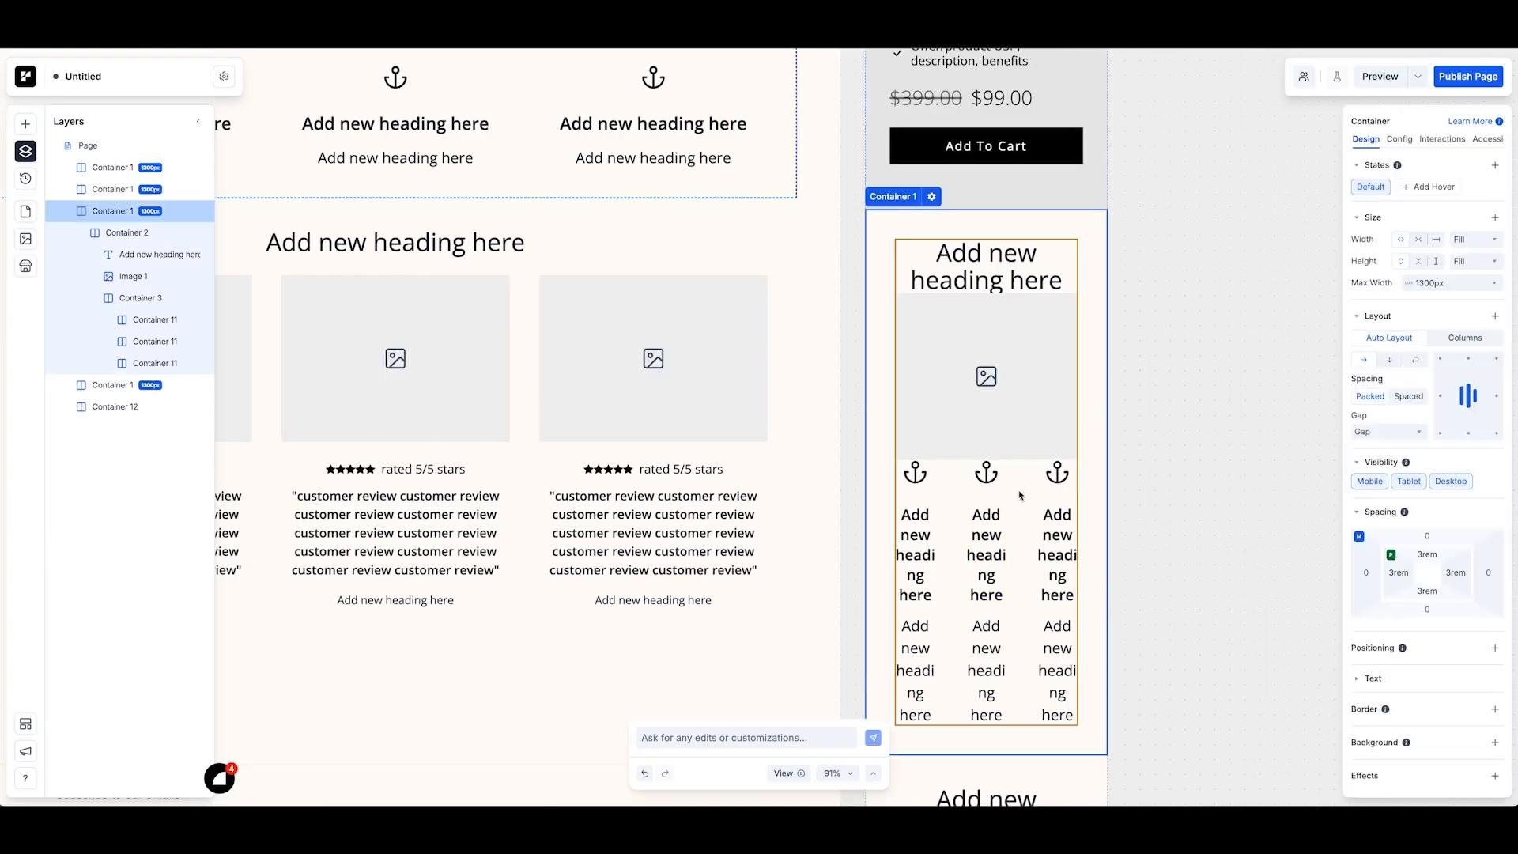
scroll(1027, 474, right, 2)
click(975, 510)
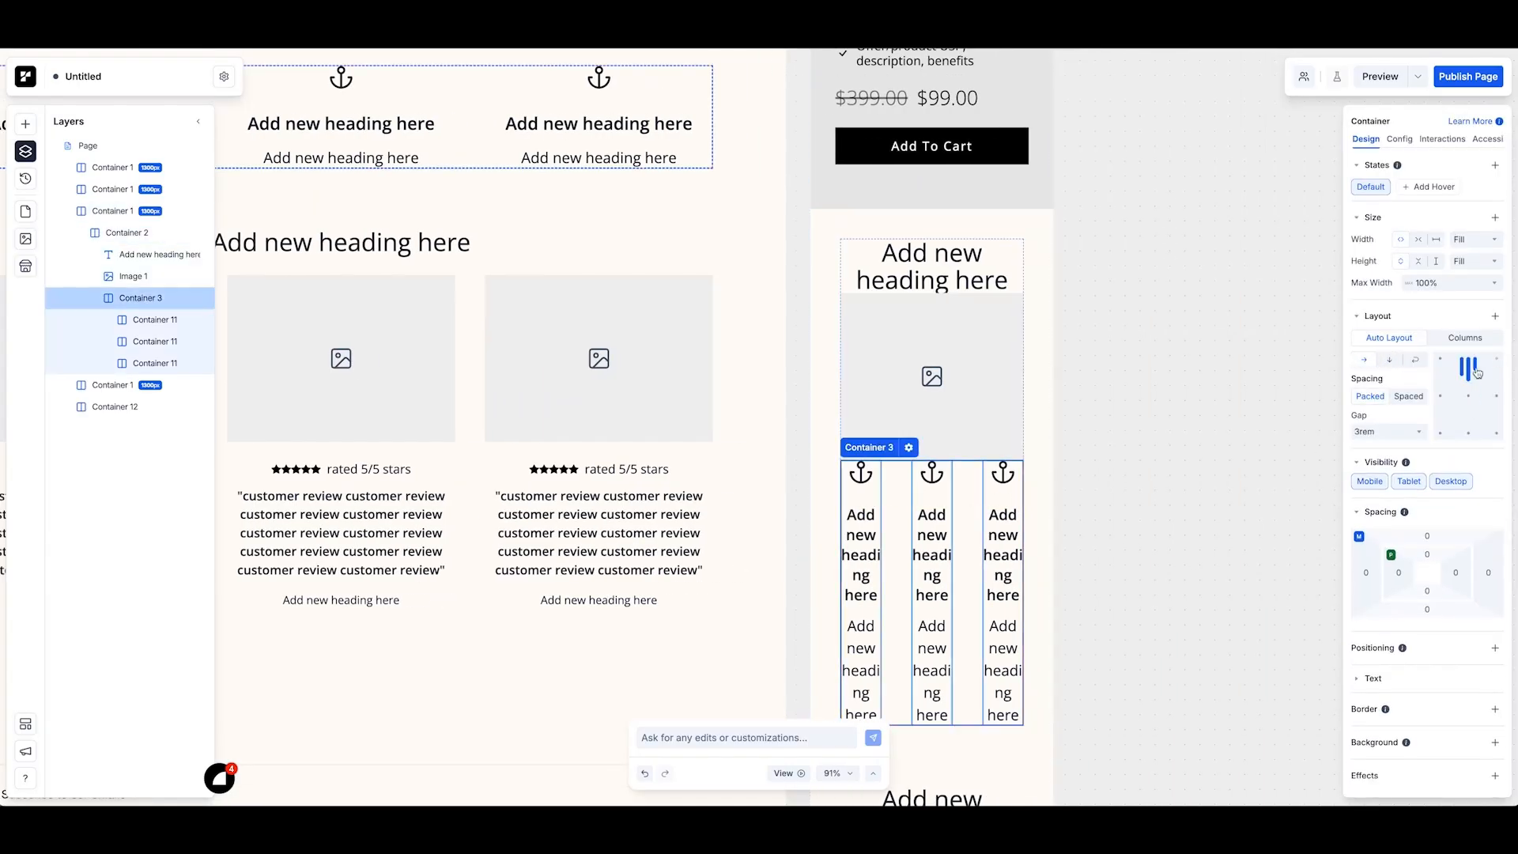
Step: Stack the feature section's three icon columns vertically in the mobile view by setting their parent container to Vertical Direction
click(151, 320)
shift+click(147, 362)
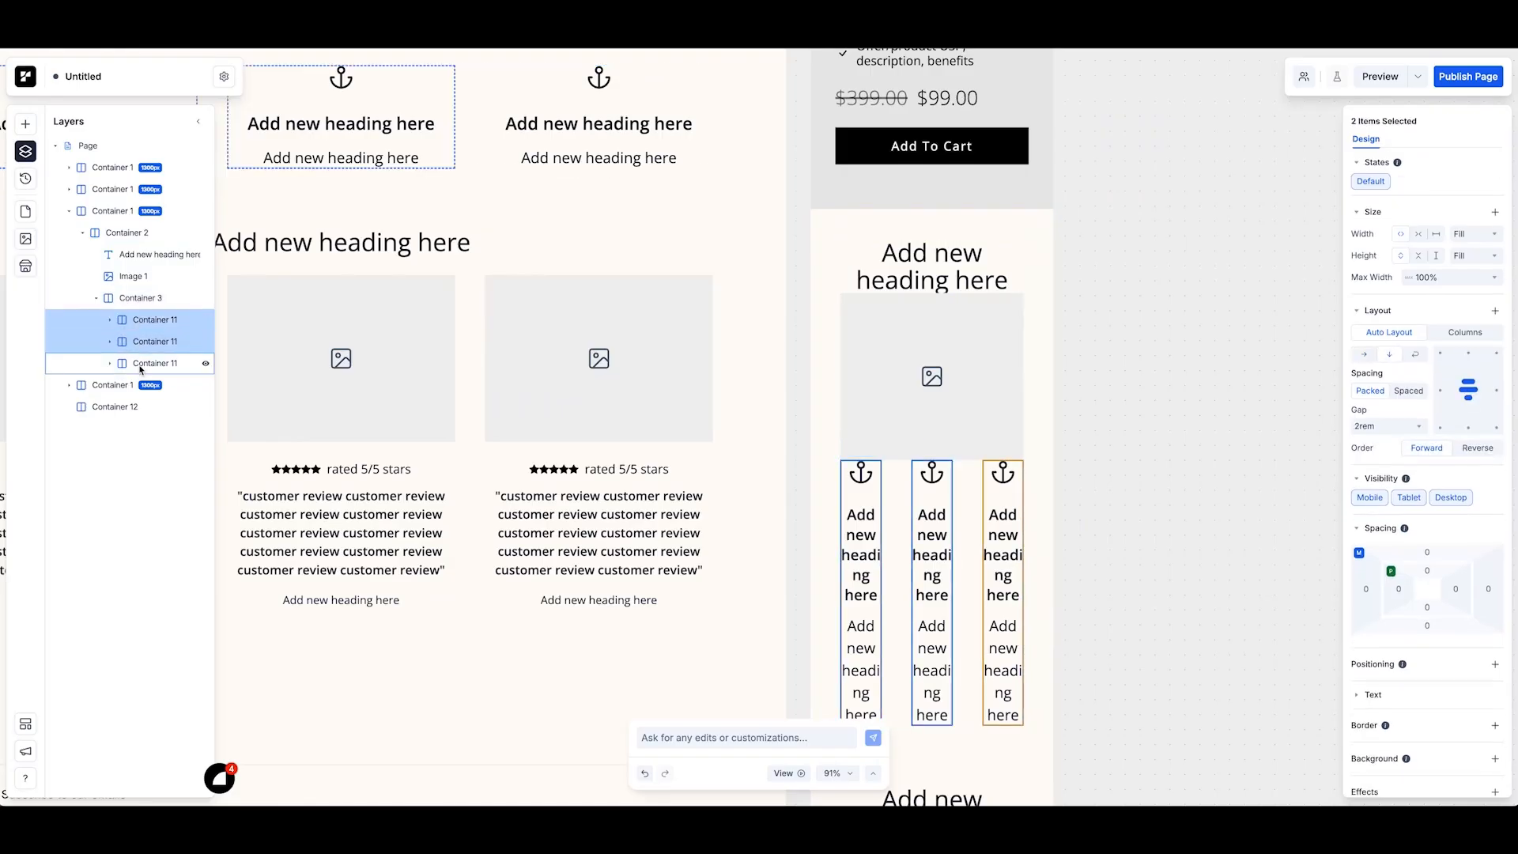
click(141, 298)
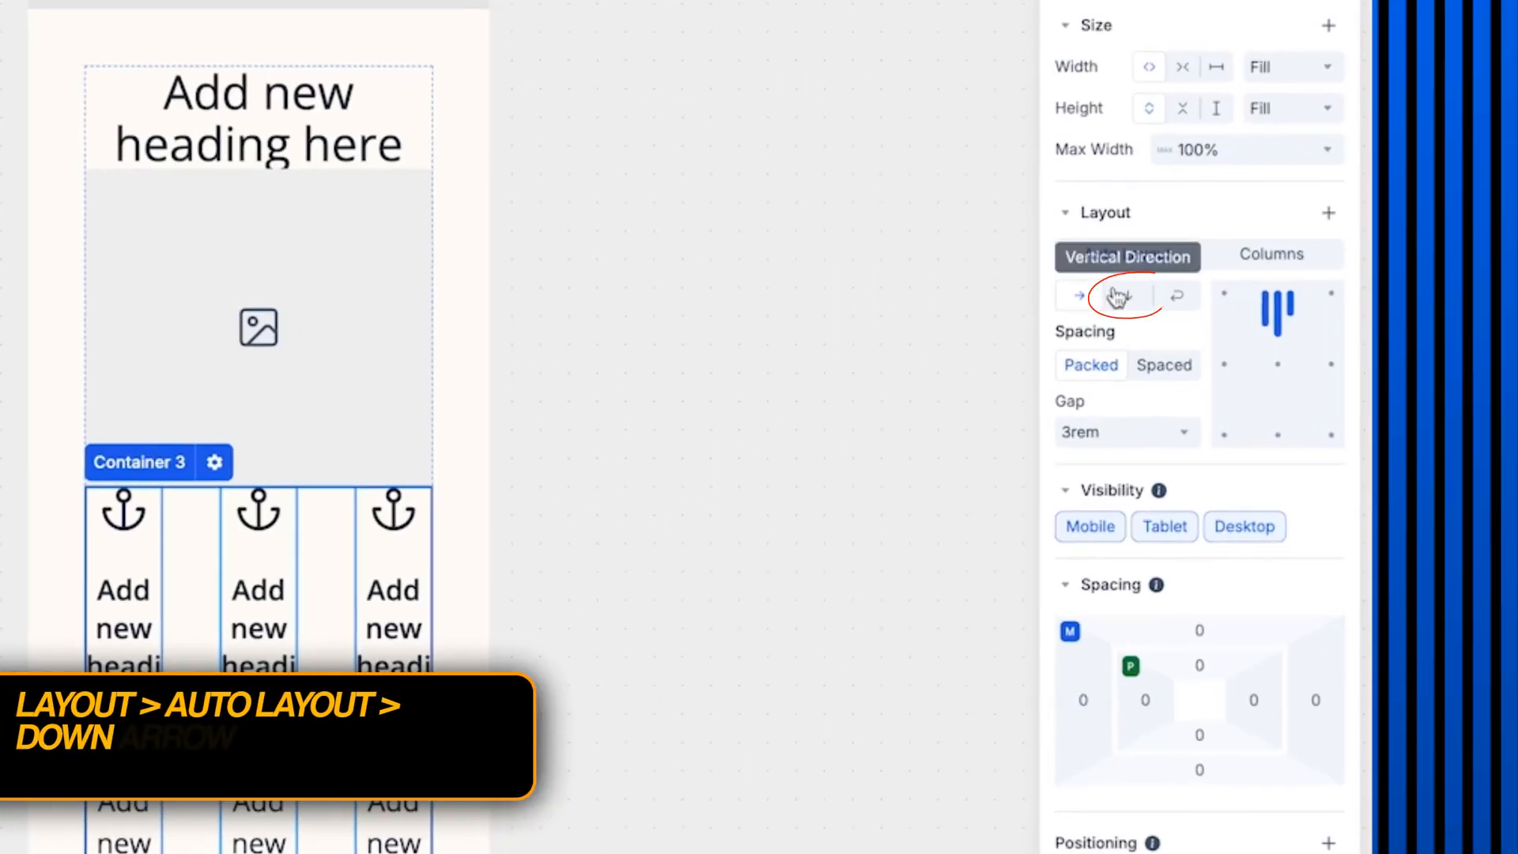
click(1117, 297)
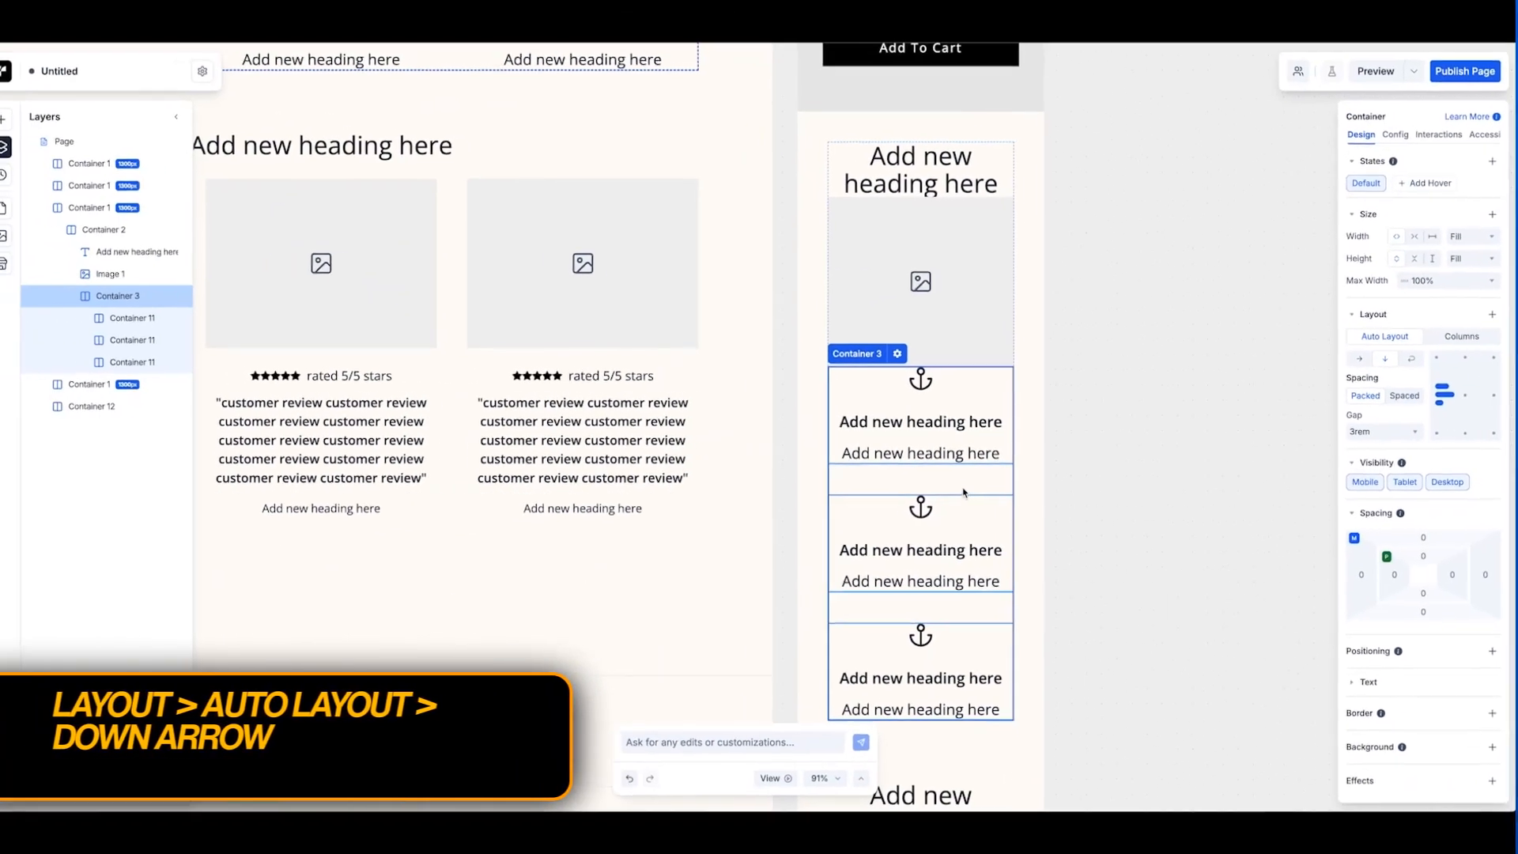
Step: Set the gap between the stacked icon blocks in the feature section to 2rem
click(1389, 429)
text(2px)
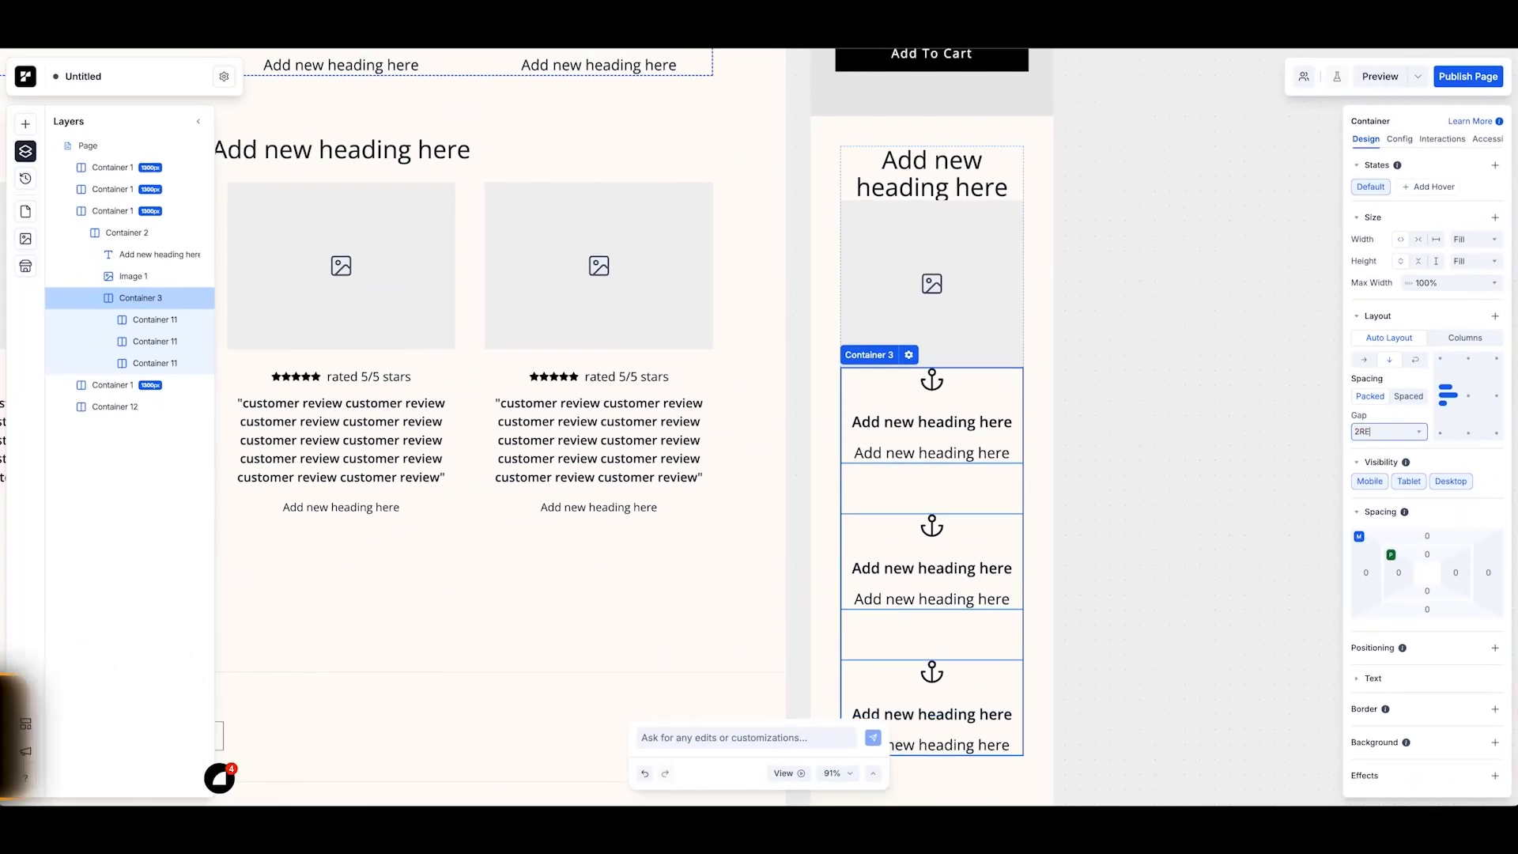
key(Return)
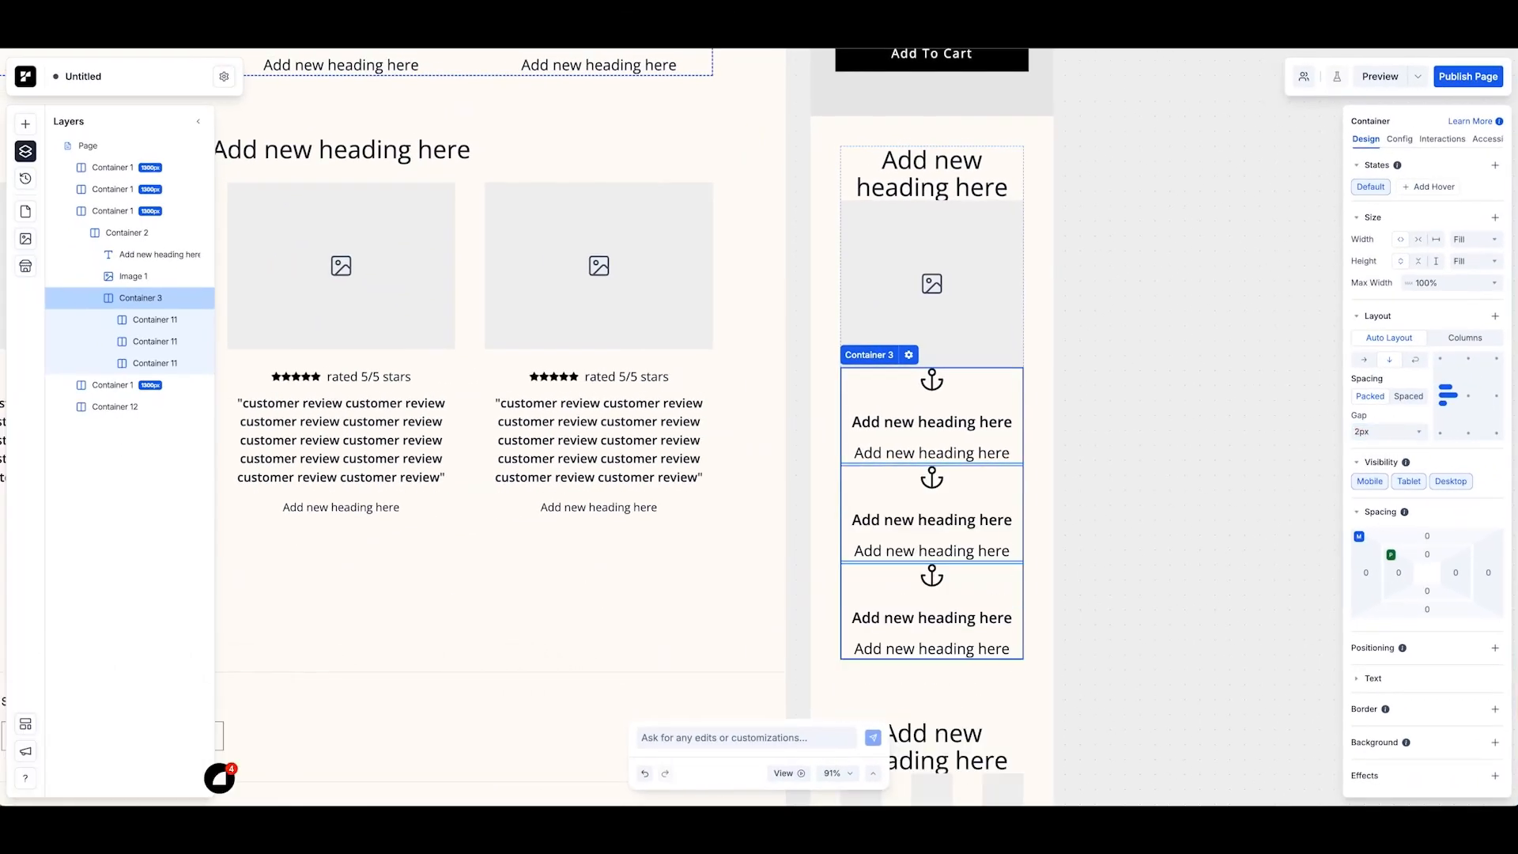
click(1383, 432)
text(2rem)
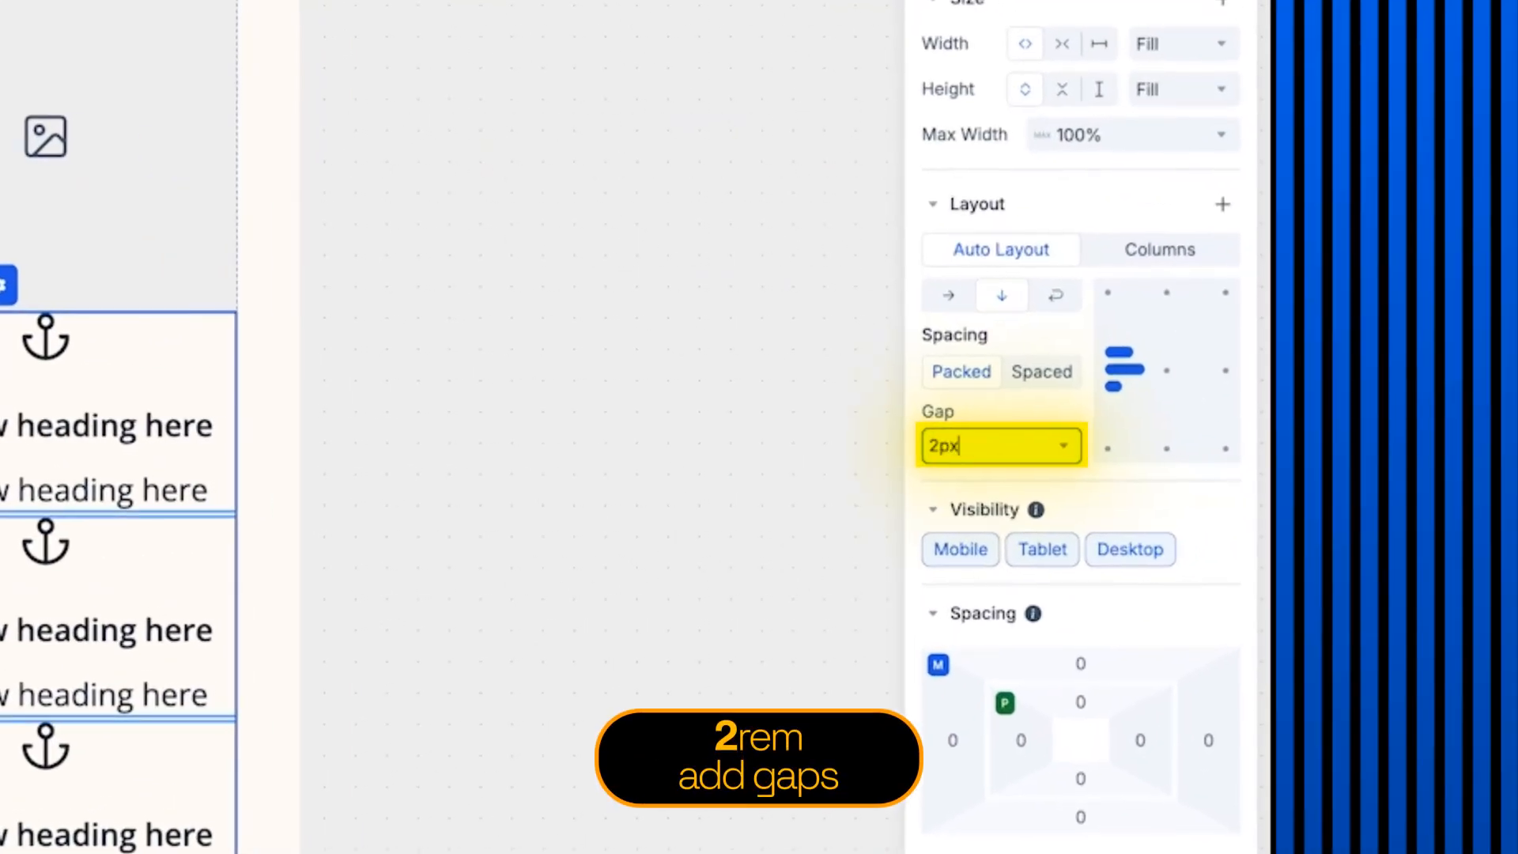
text(rem)
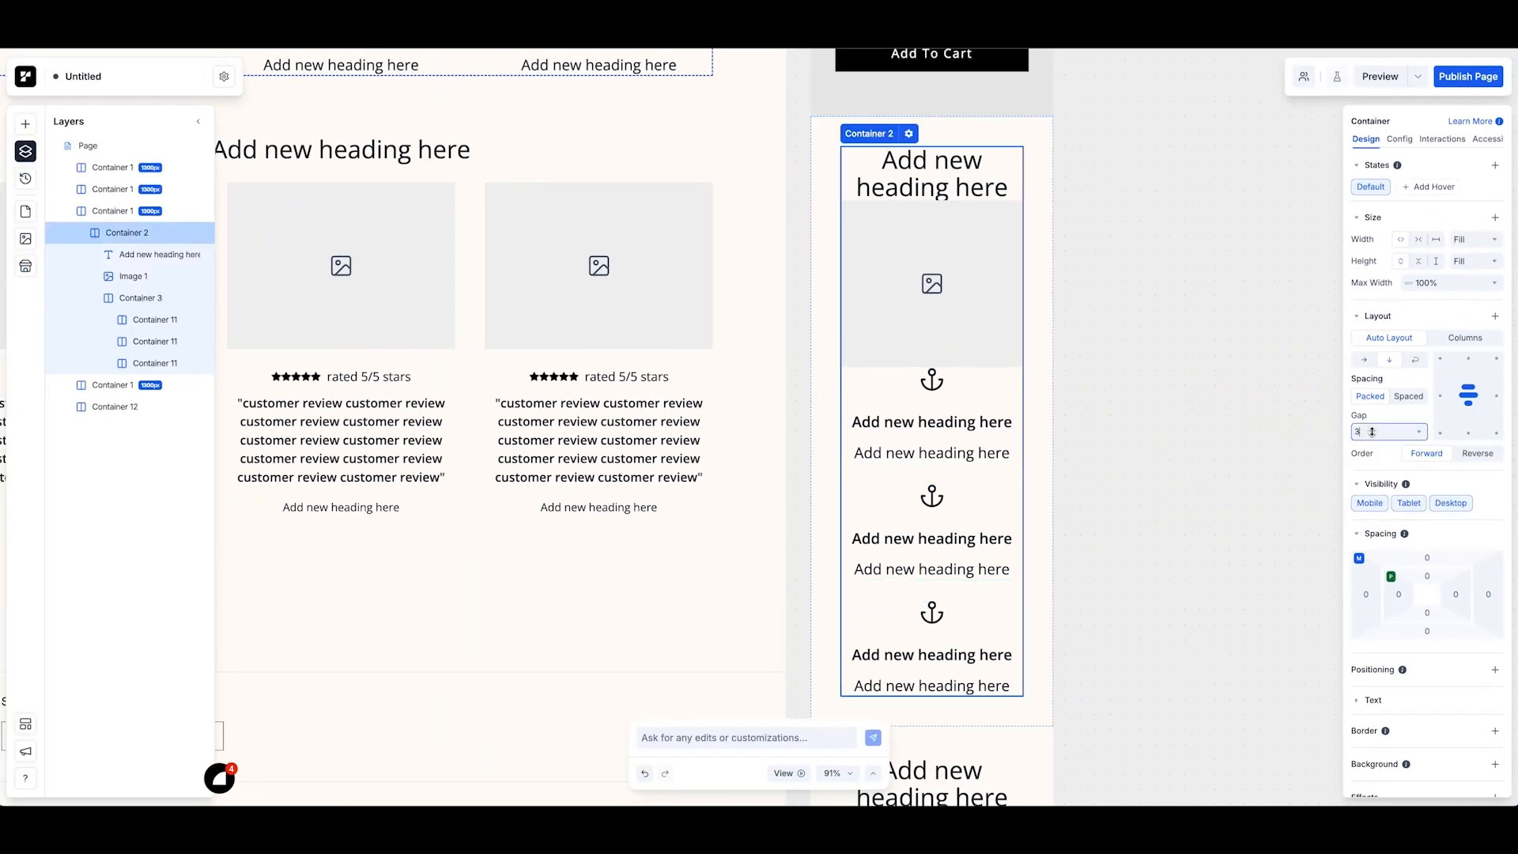
Step: Adjust the gap of the feature section's inner container to space out its heading, image and icon blocks
key(BackSpace)
click(135, 297)
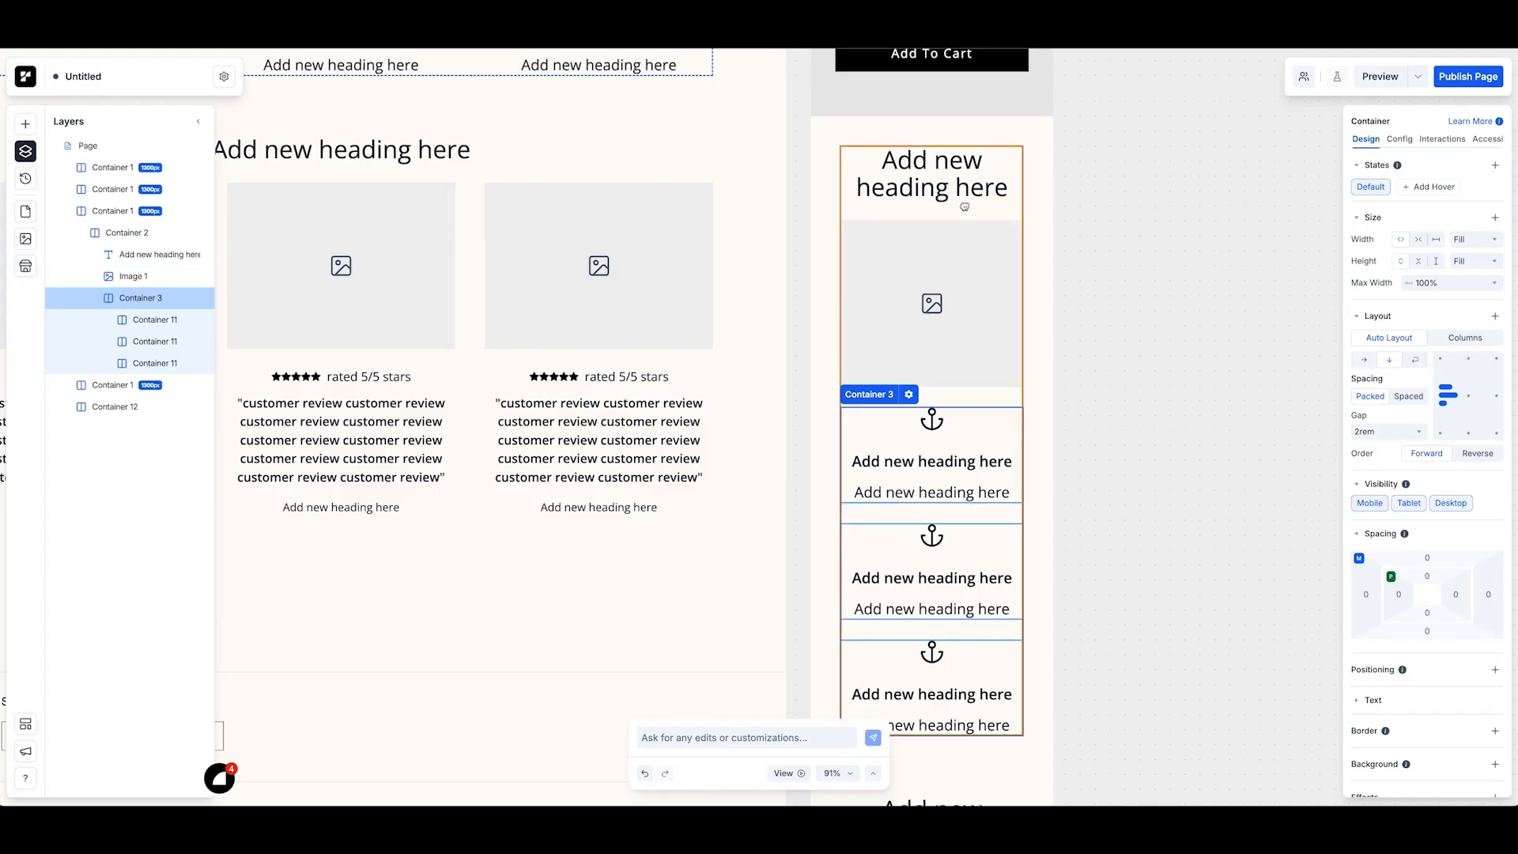
click(947, 392)
Step: Set the feature section heading's font size to 30px and its line height to auto in the mobile view
click(949, 182)
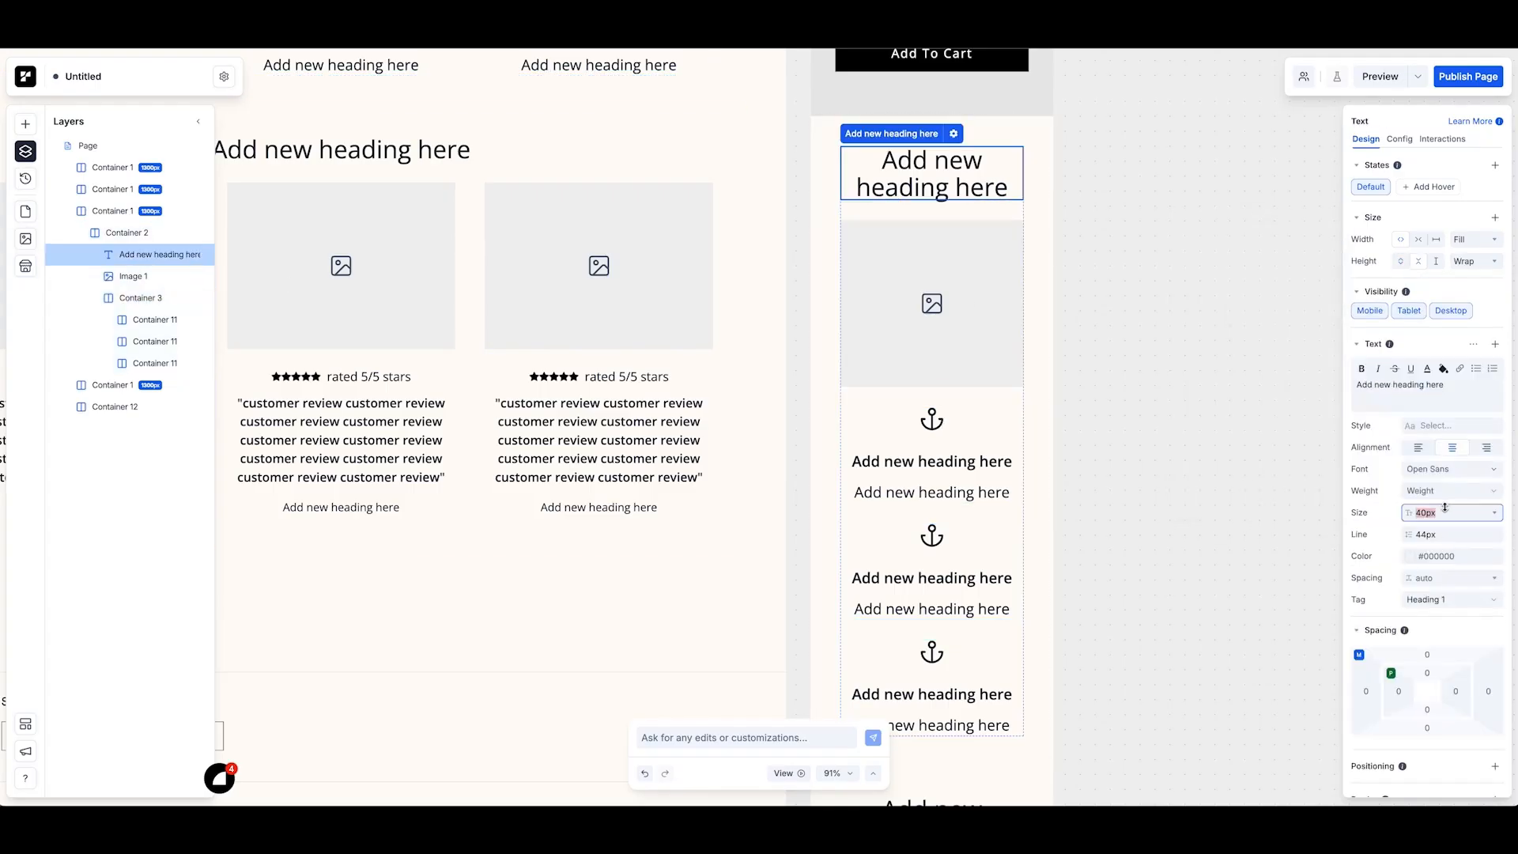
text(30)
key(Return)
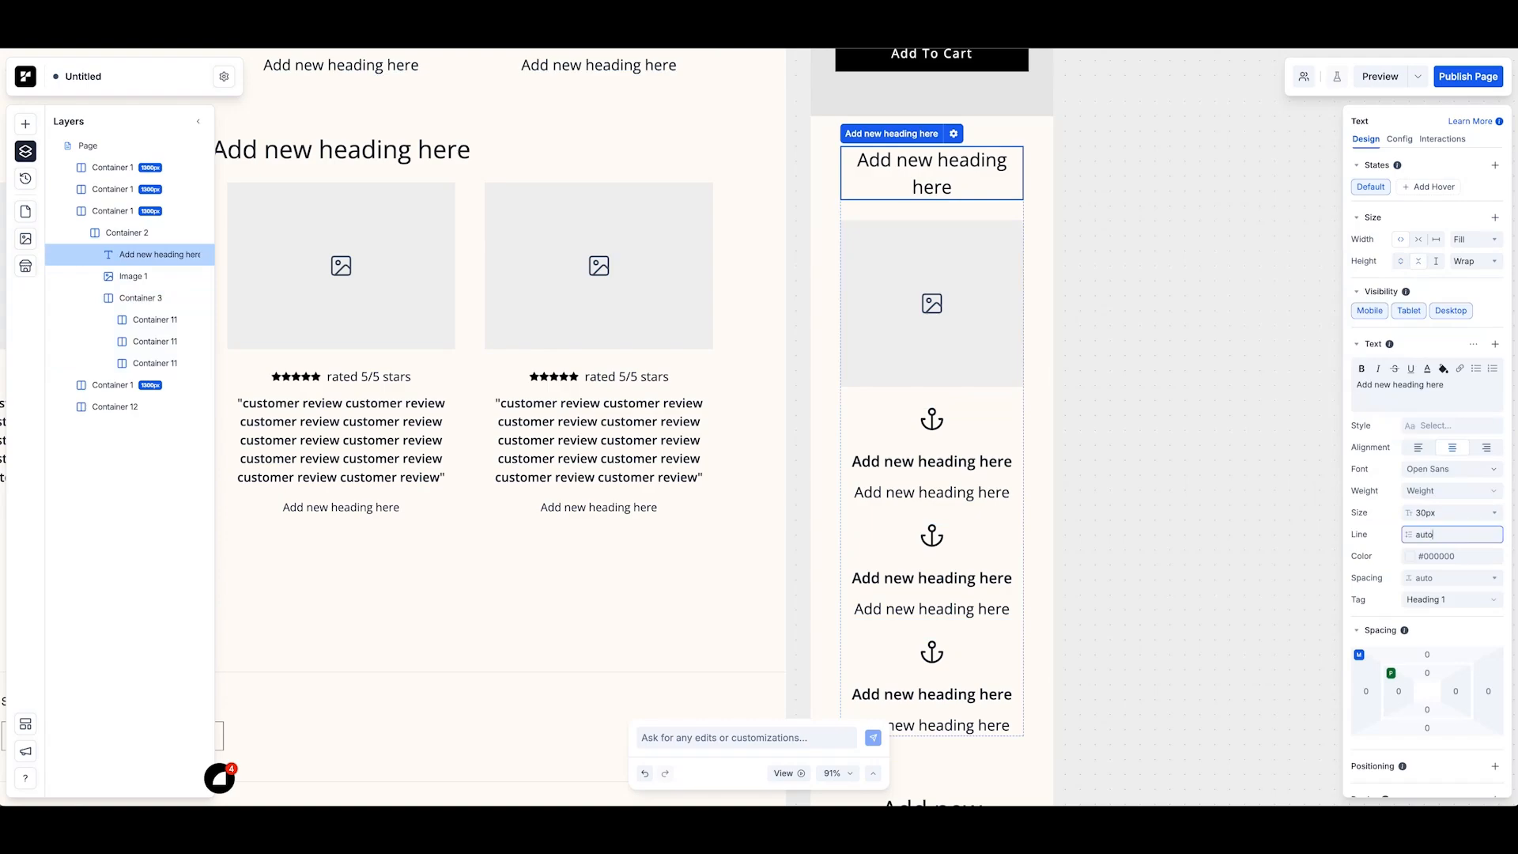
key(Return)
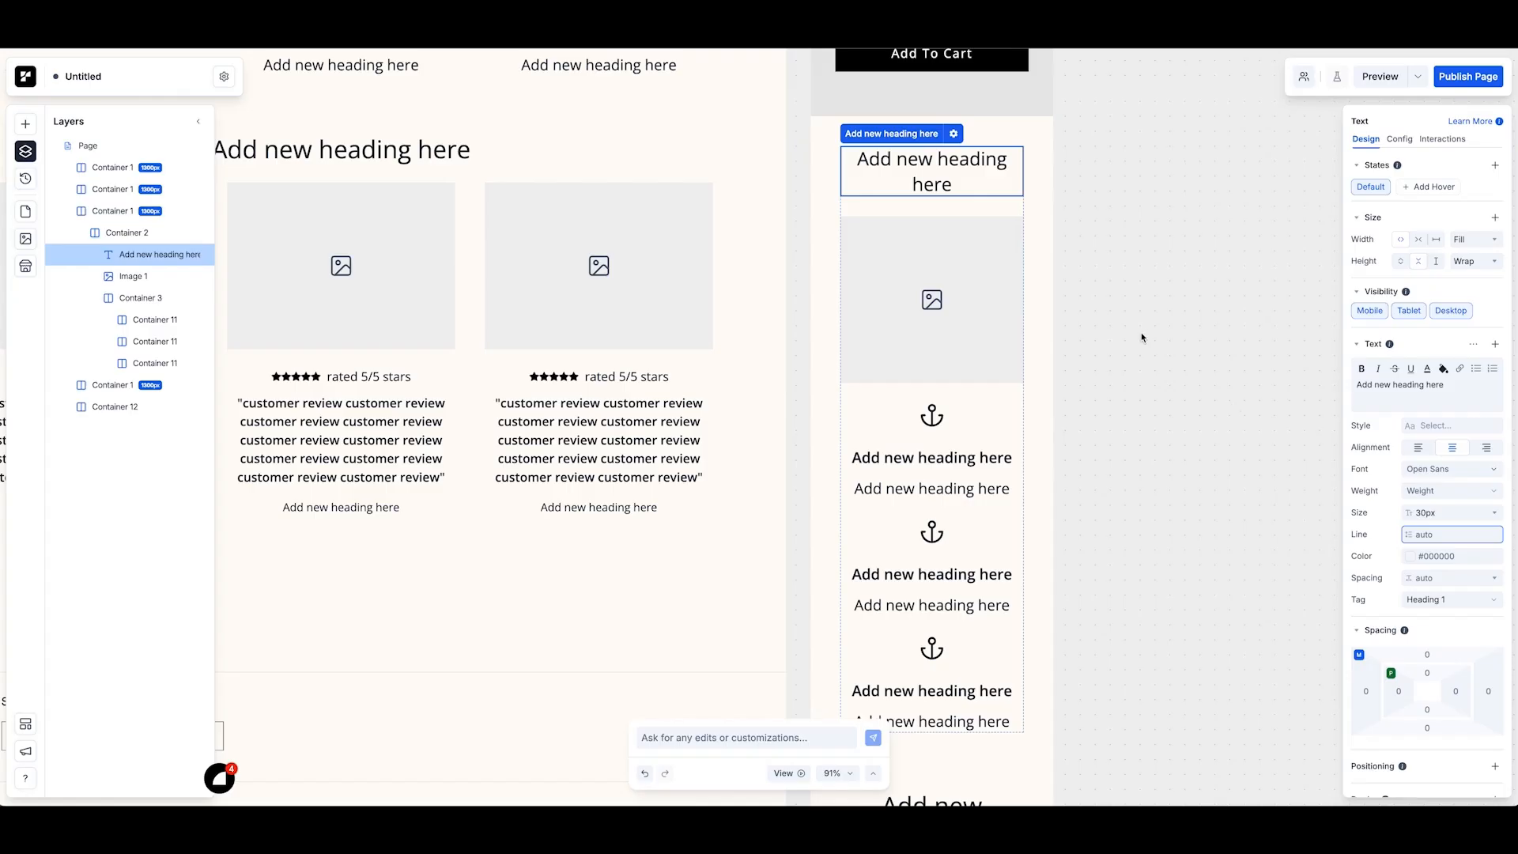
click(1056, 402)
Step: In the page settings, name the page "Landing Page 1" and set its URL to lp1
click(934, 500)
scroll(942, 494, down, 1)
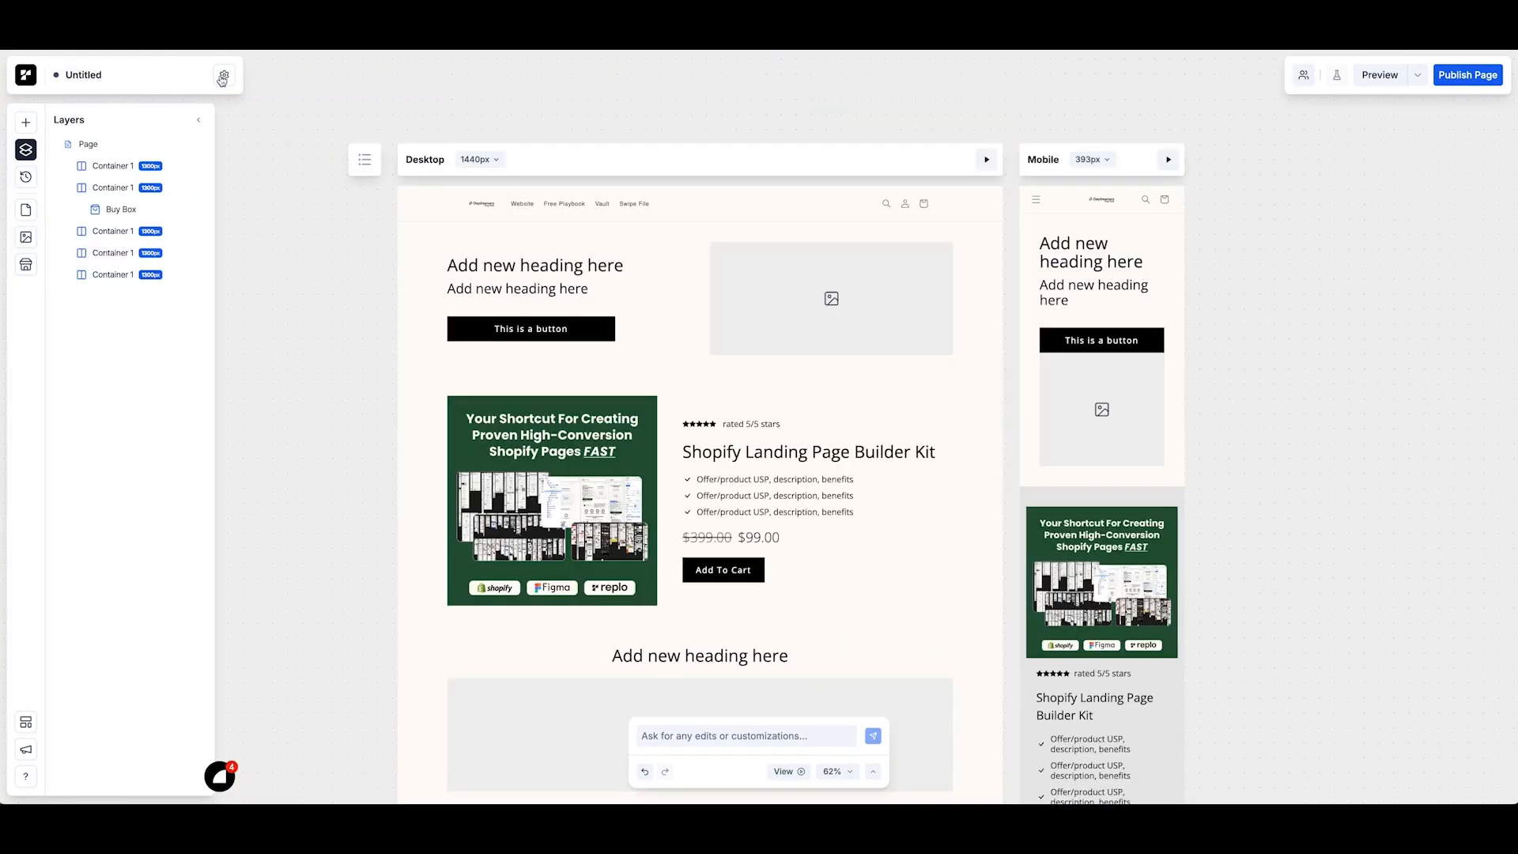
click(223, 75)
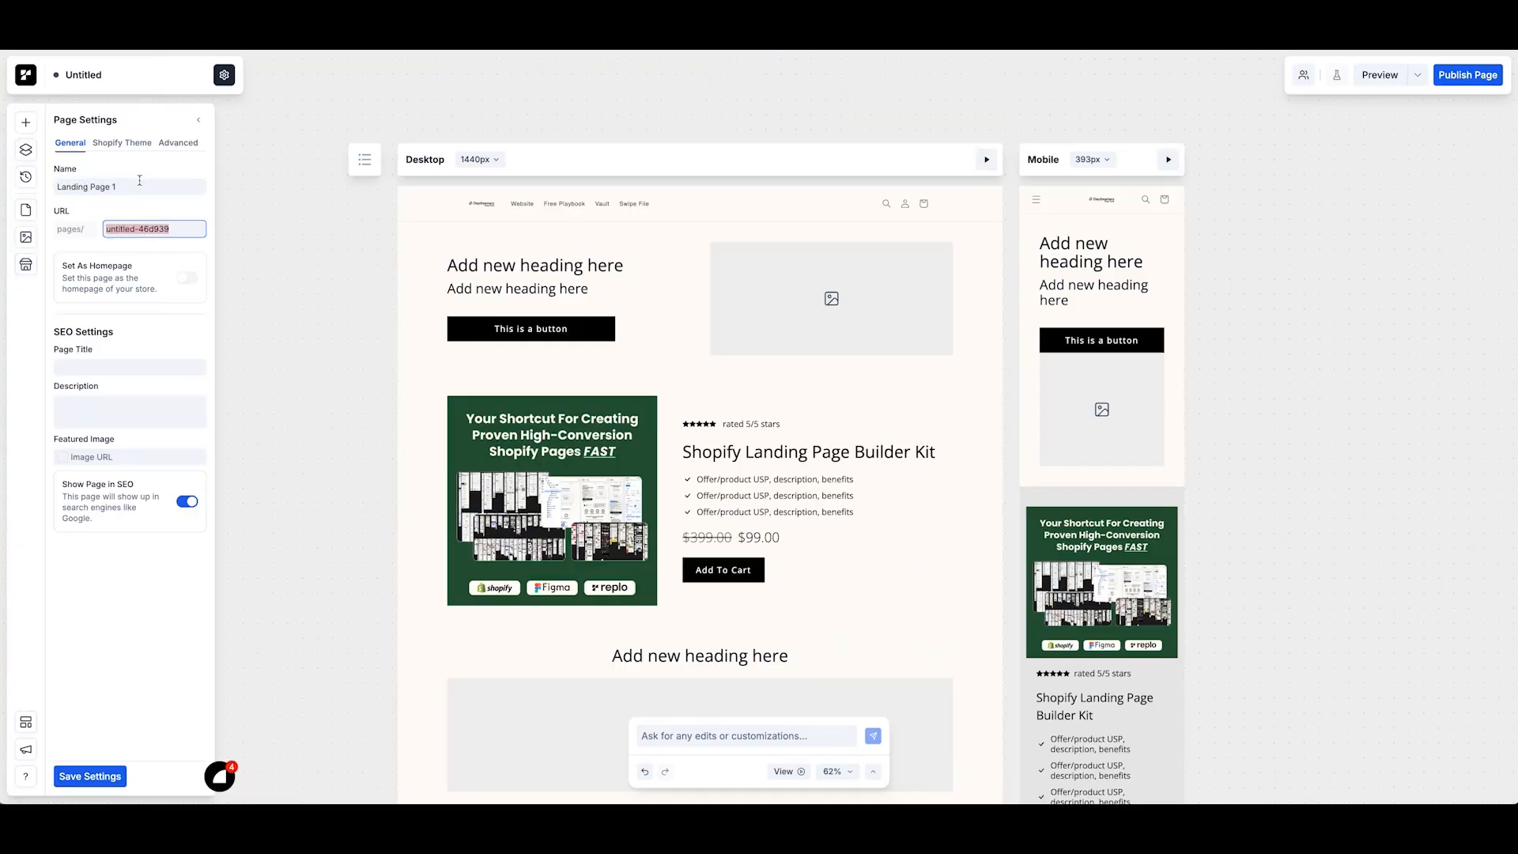
text(lp1)
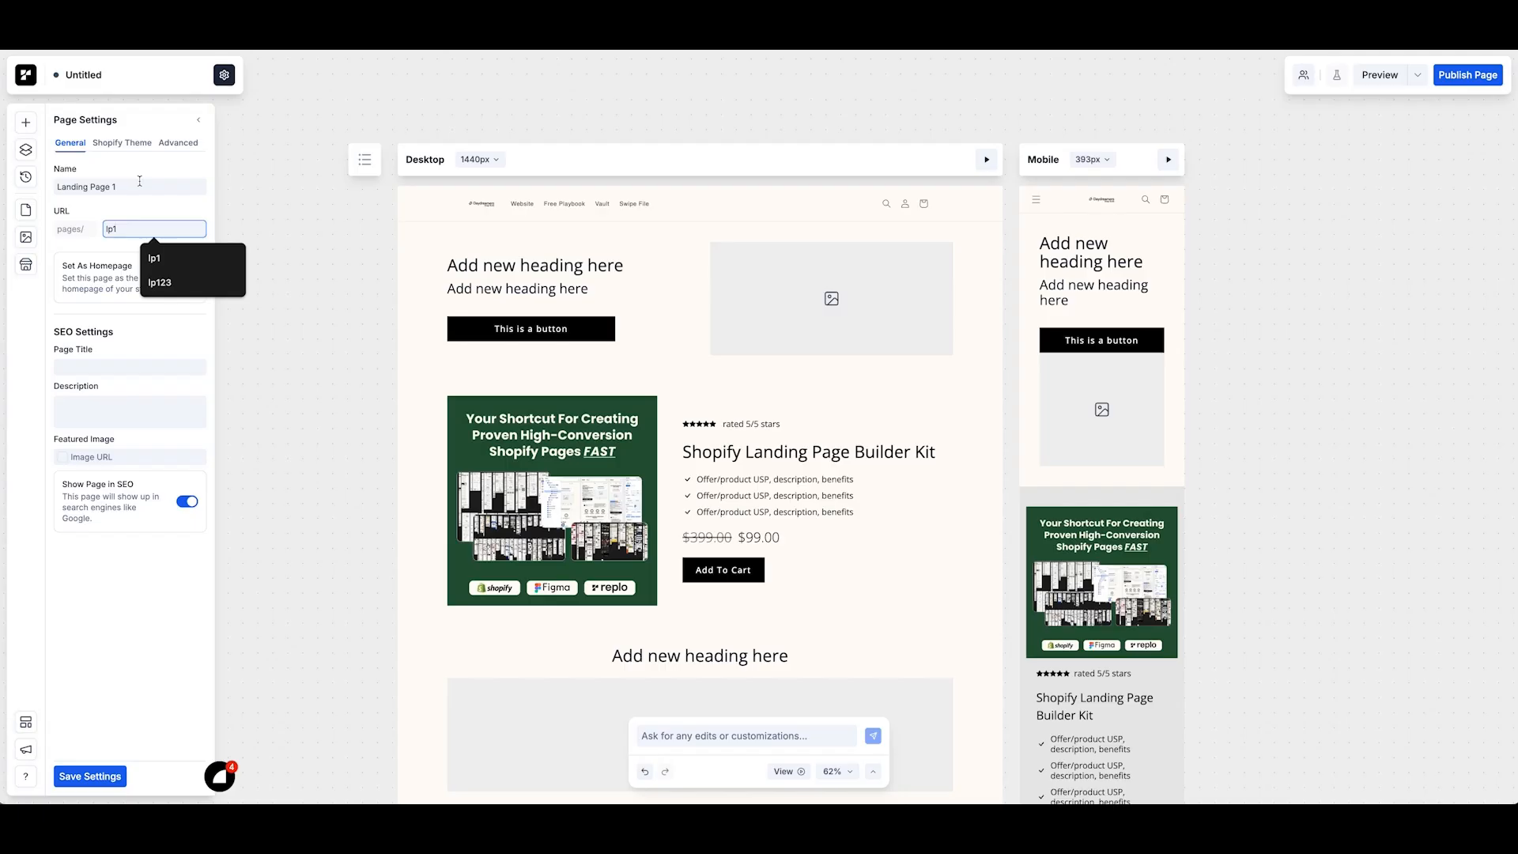
Step: Enter "Landing Page Title" as the page title in the SEO settings
click(82, 366)
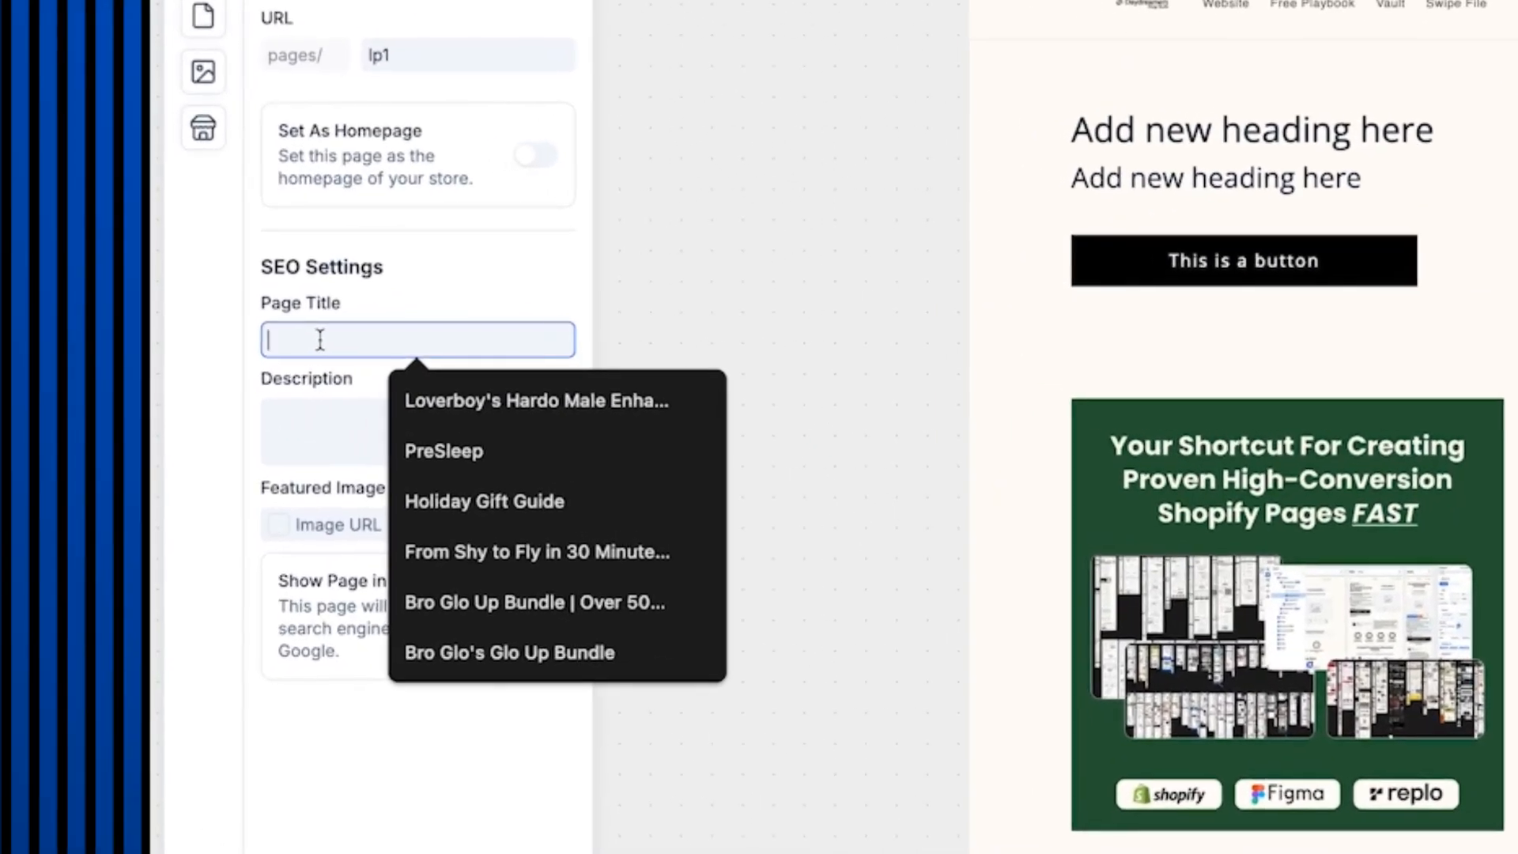
text(Landing)
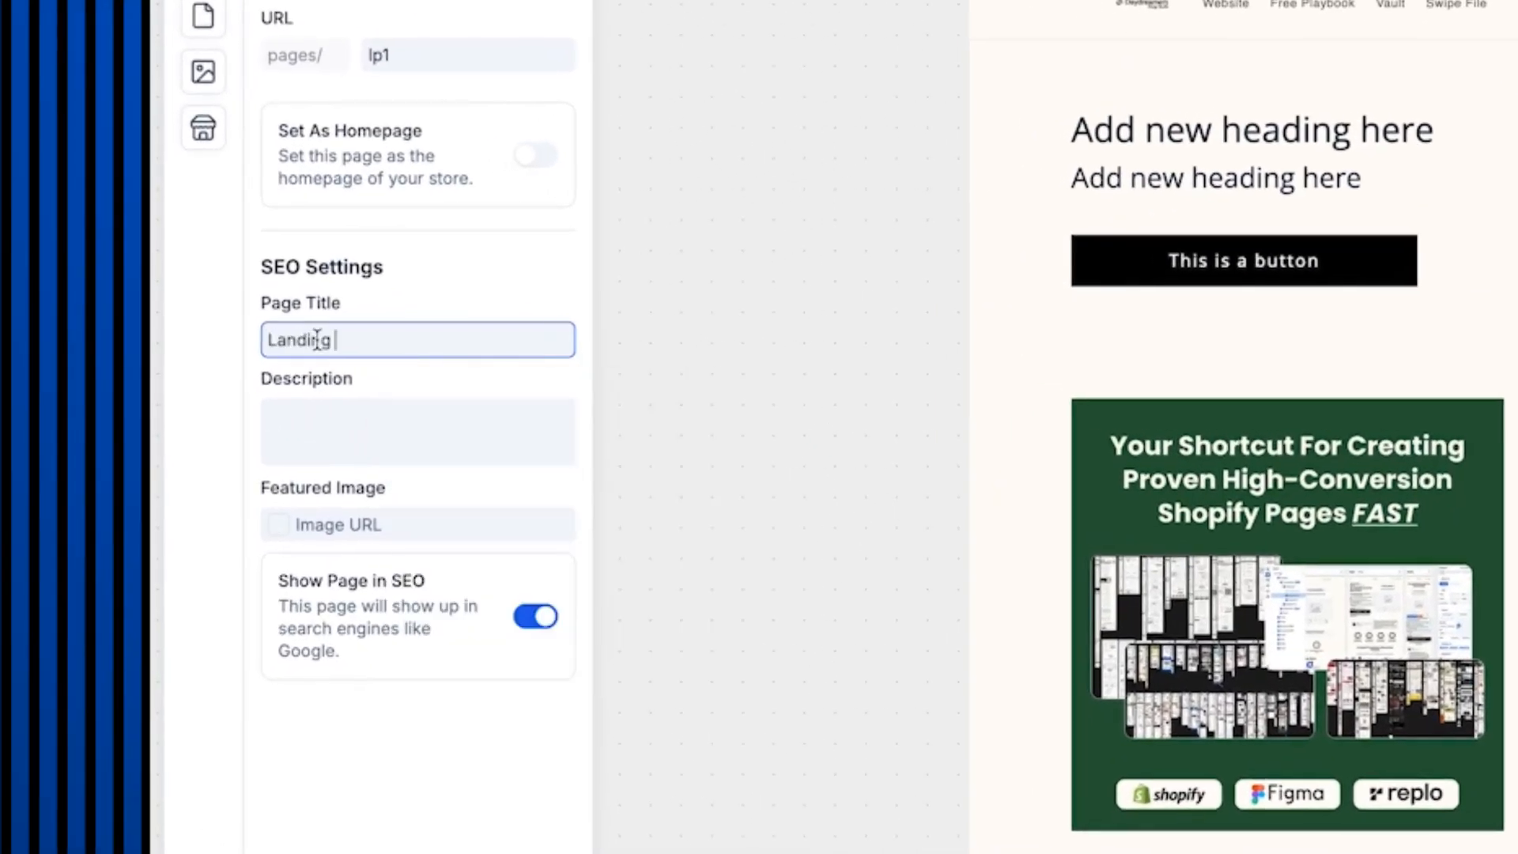
text( Page Title)
key(Tab)
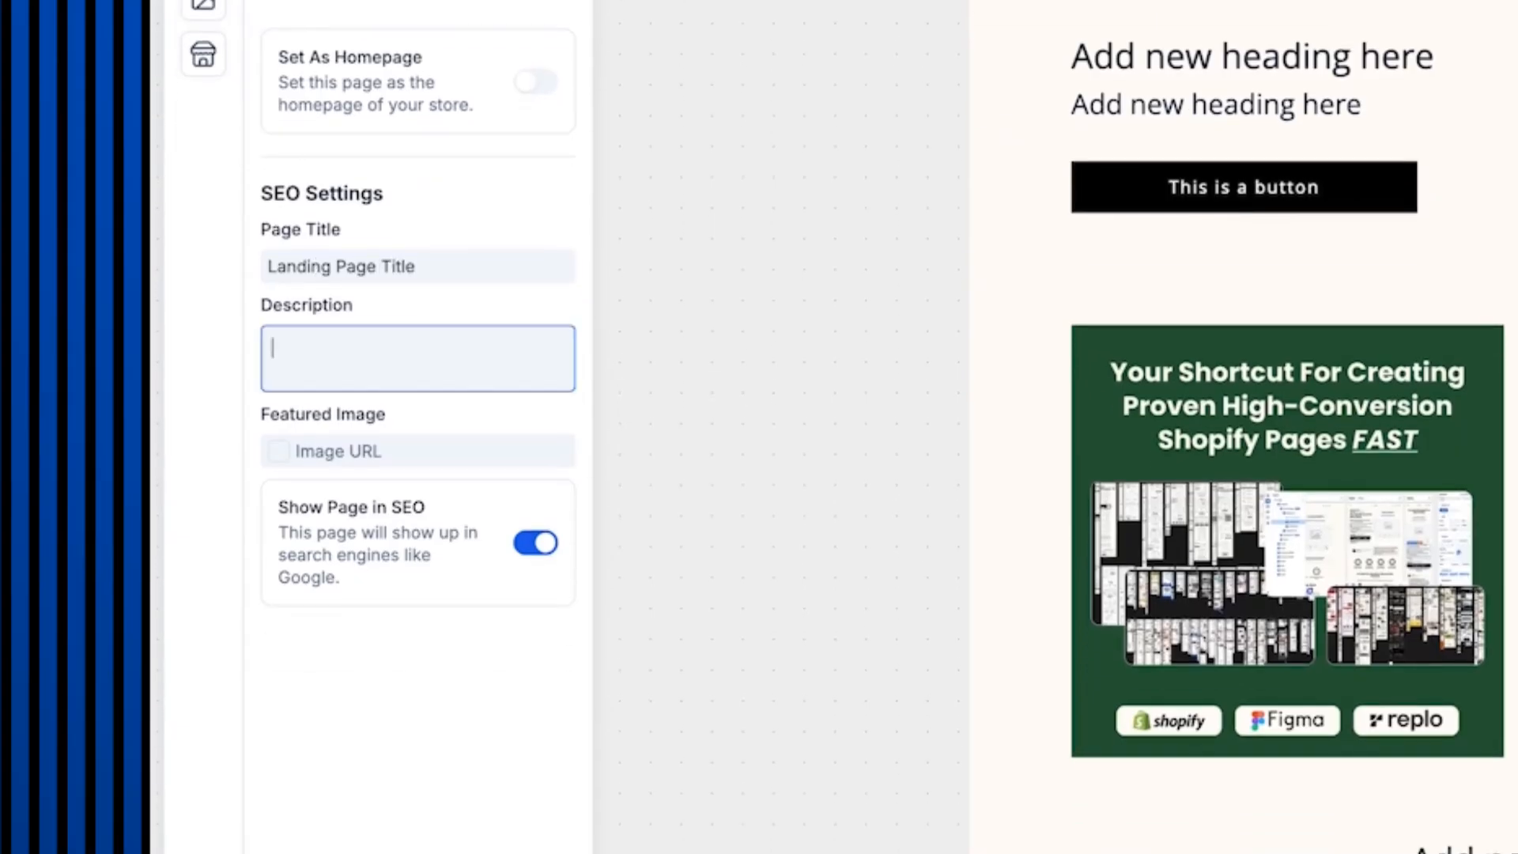